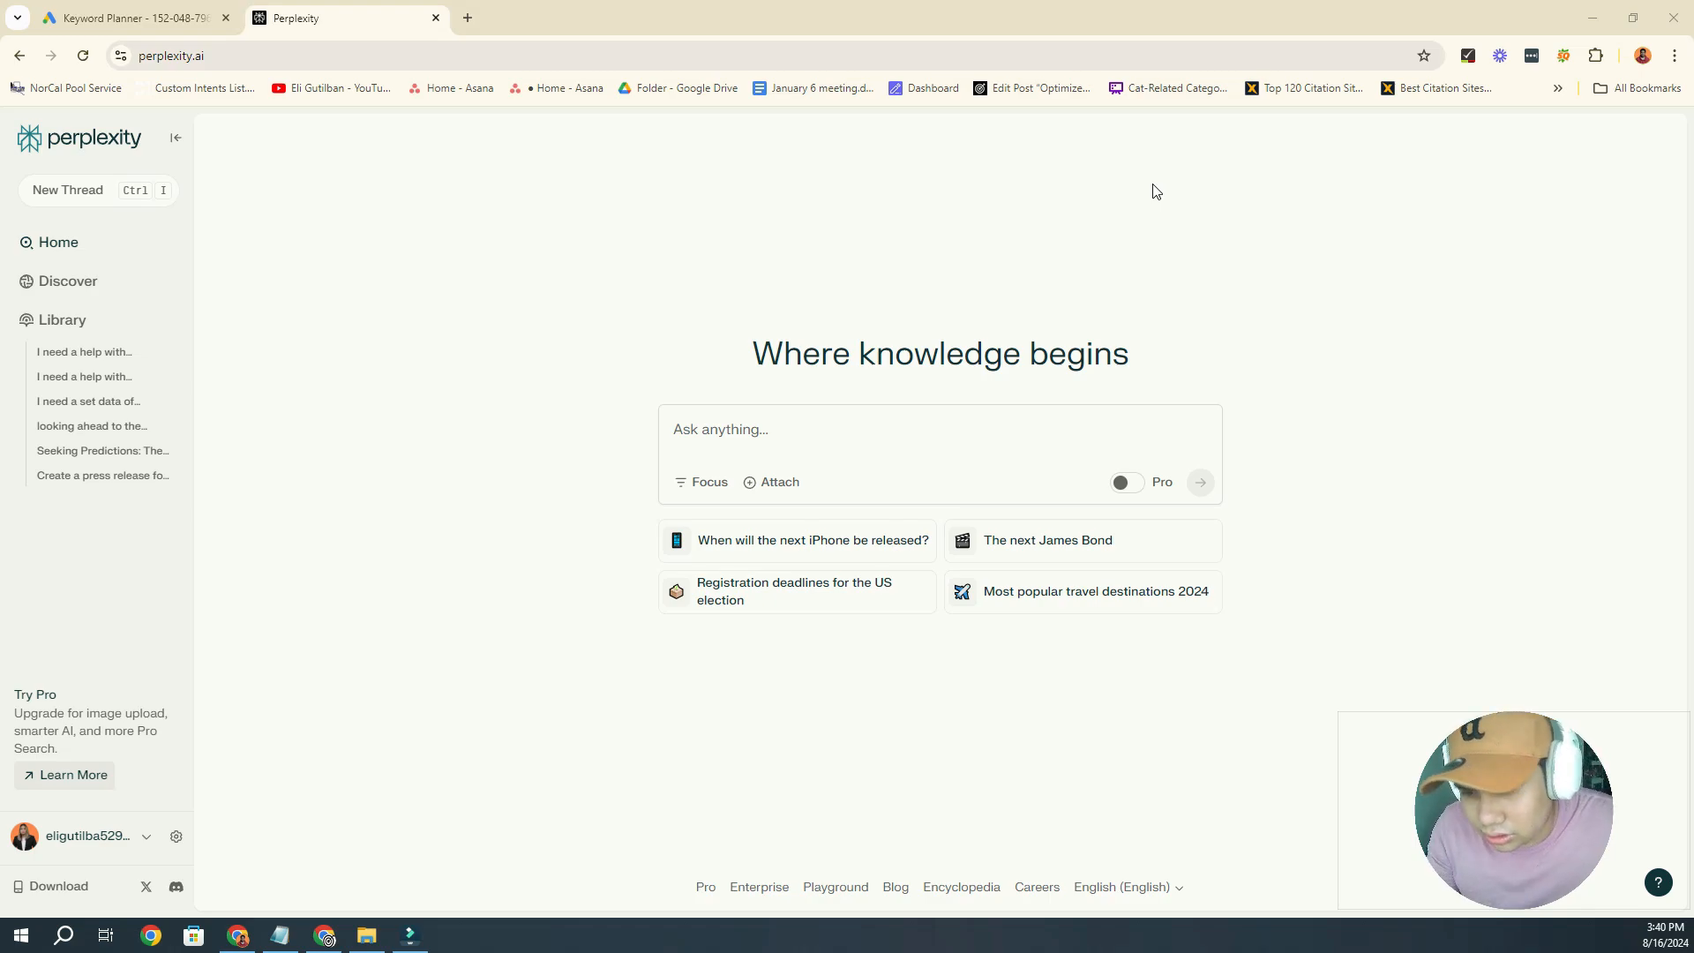
Open a new browser tab and try to search for "seo timeline calculator" from its start page
{"action": "left_click", "coordinate": [468, 18]}
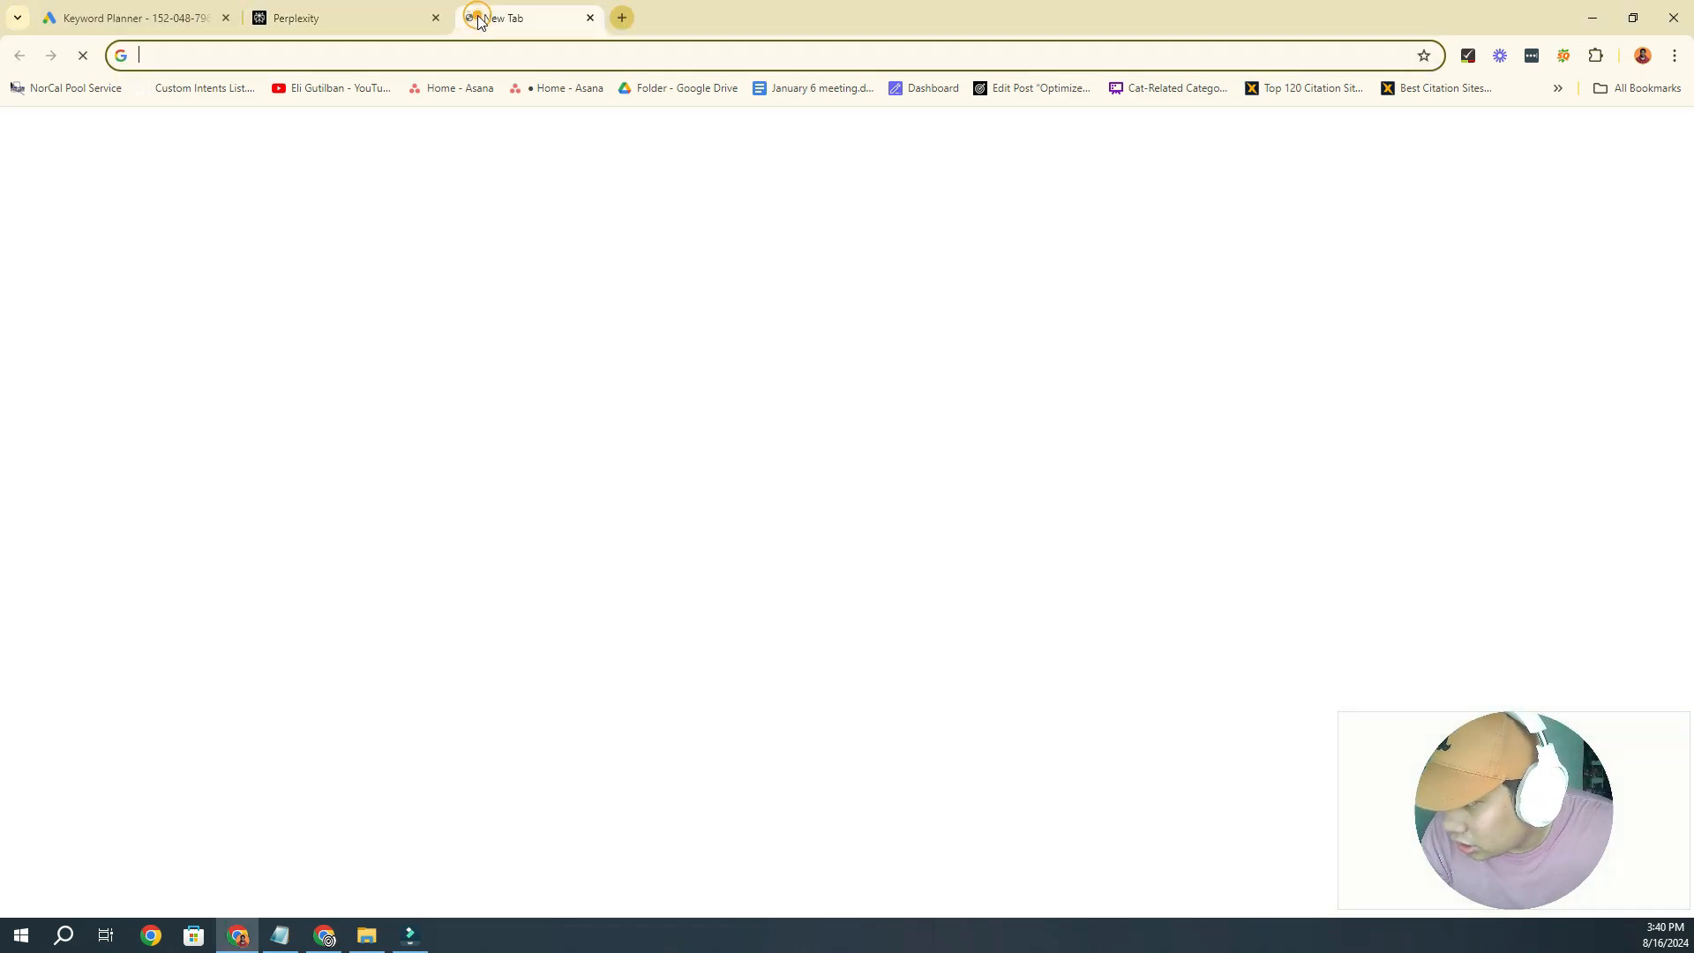
{"action": "left_click", "coordinate": [758, 388]}
{"action": "type", "text": "SEO"}
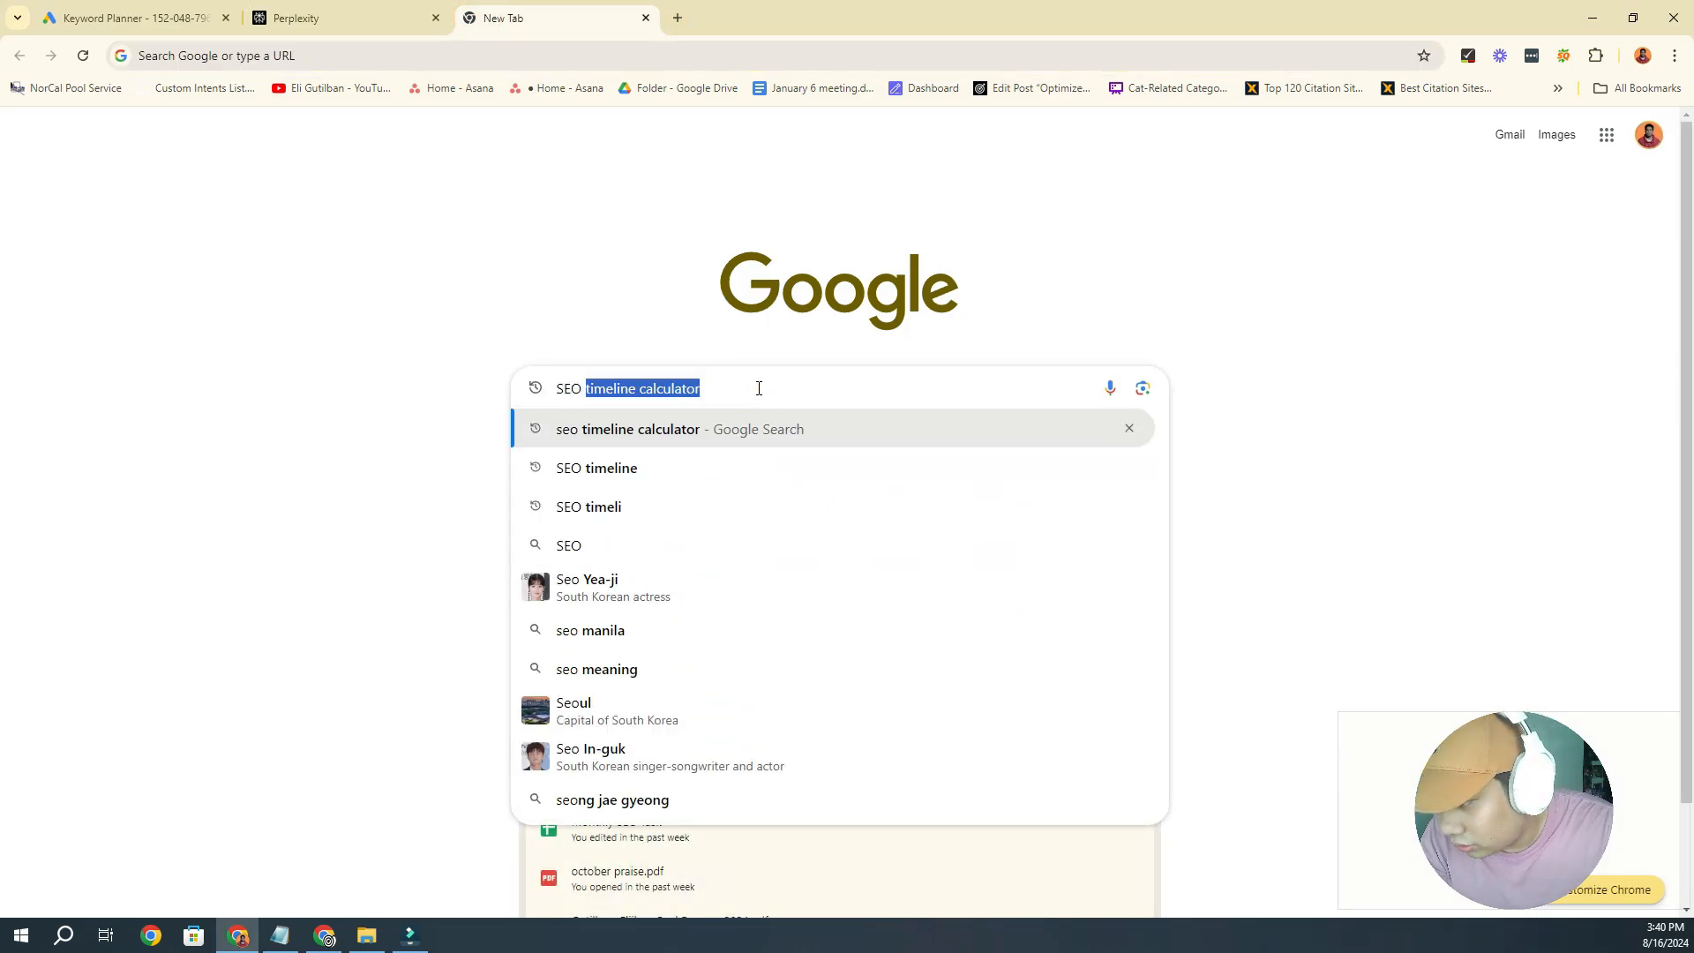
{"action": "key", "text": "Tab"}
{"action": "key", "text": "Return"}
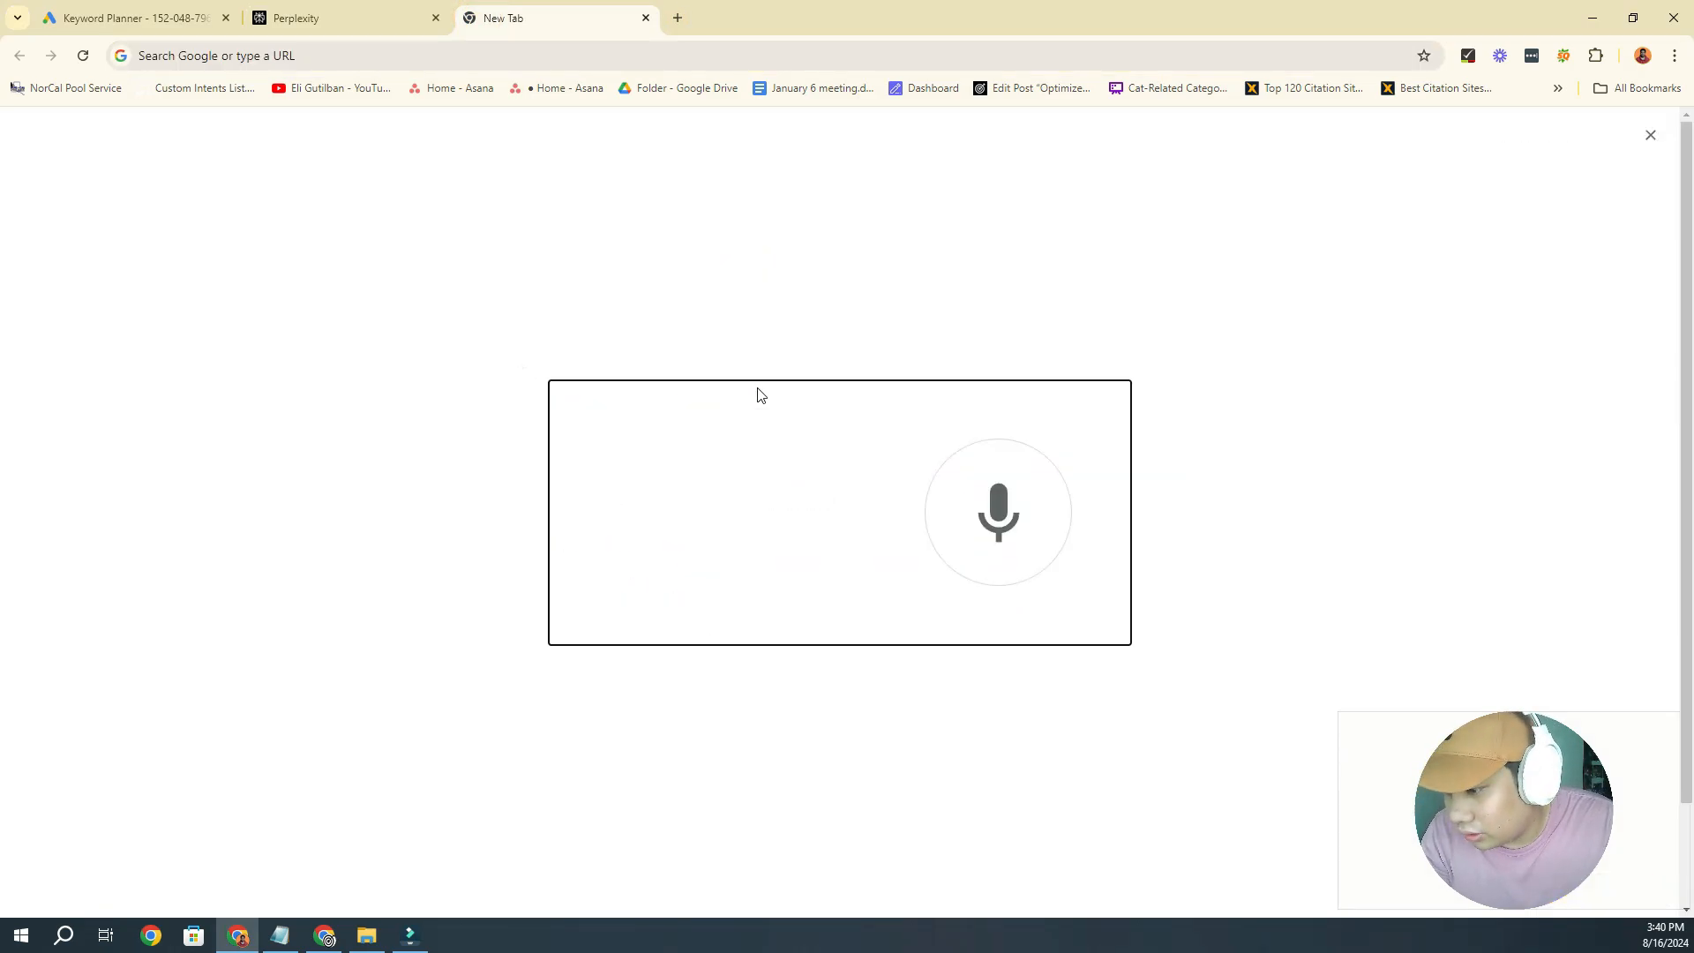
{"action": "key", "text": "Escape"}
Load google.com, search for "seo timeline calculator", and close the tab after viewing the results
{"action": "left_click", "coordinate": [508, 66]}
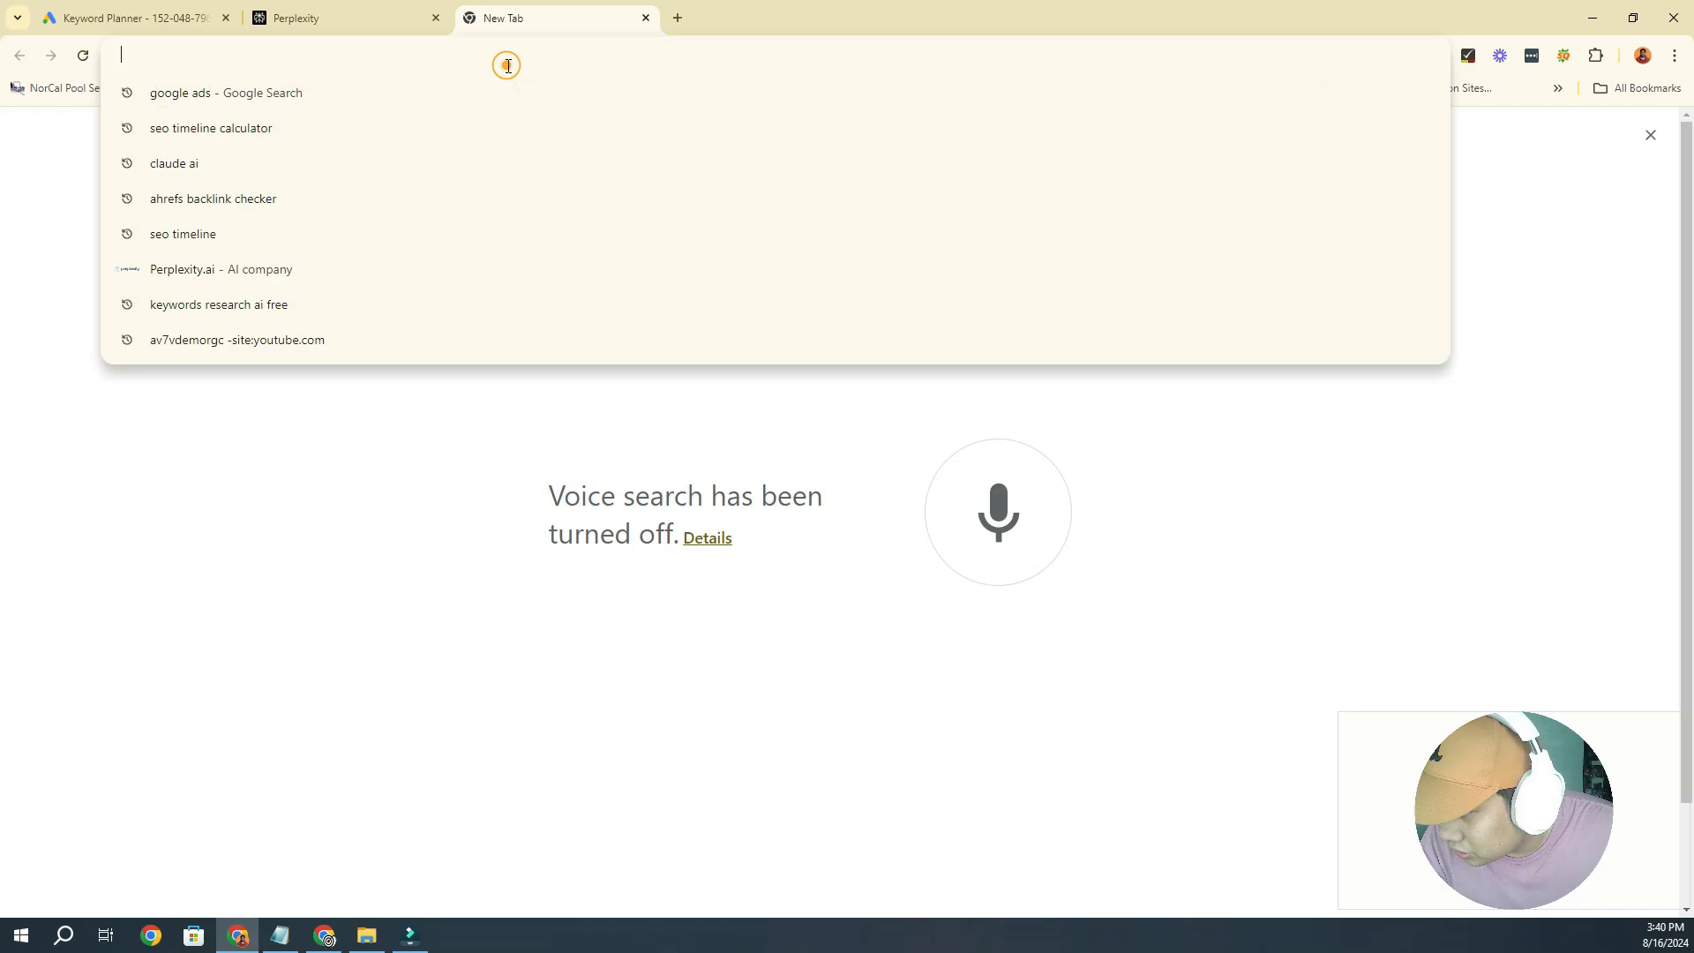
{"action": "type", "text": "Google.com"}
{"action": "key", "text": "Return"}
{"action": "left_click", "coordinate": [508, 66]}
{"action": "type", "text": "g"}
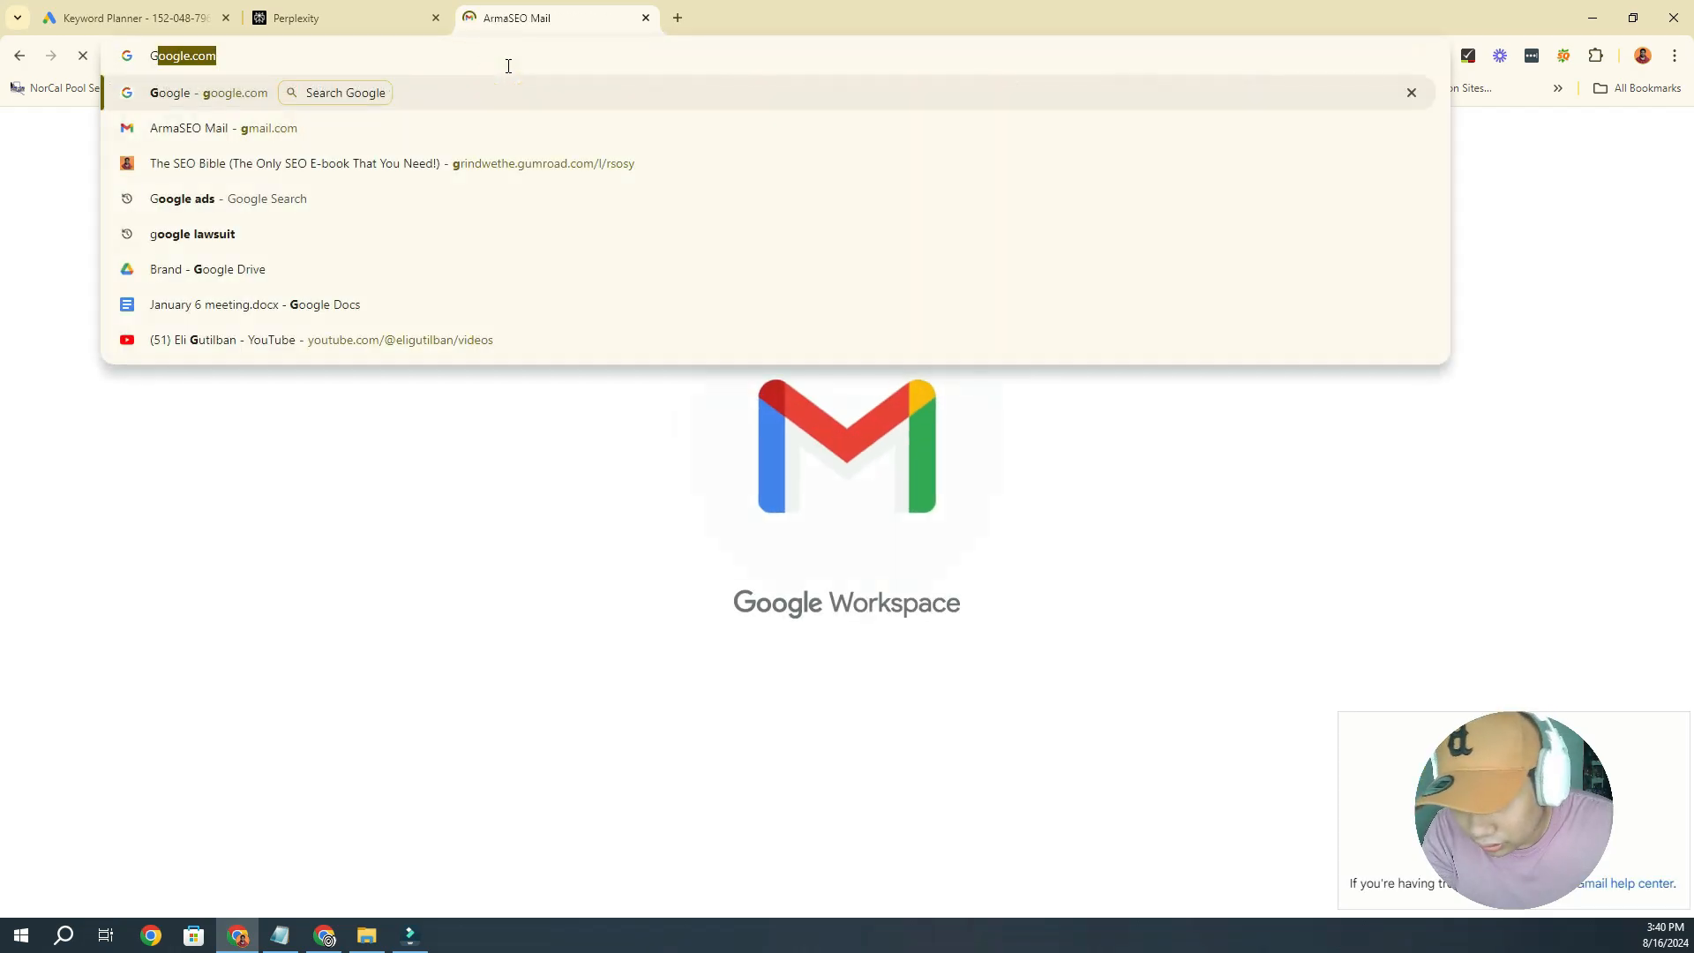
{"action": "key", "text": "Return"}
{"action": "type", "text": "seo"}
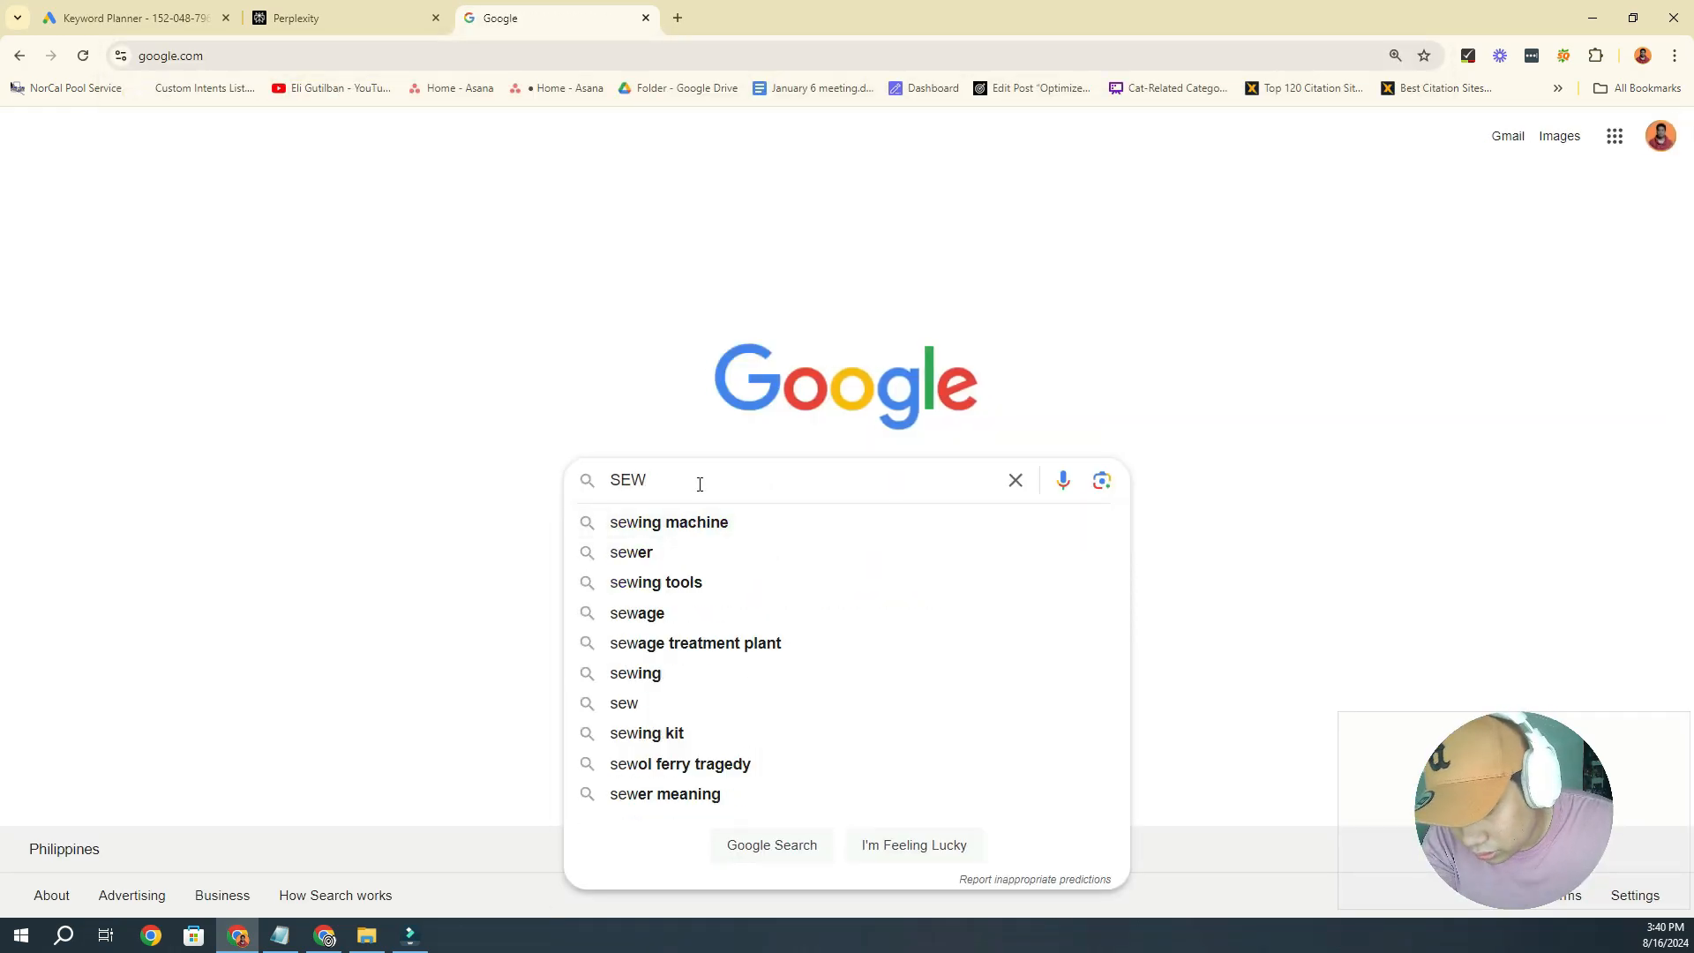
{"action": "left_click", "coordinate": [640, 557]}
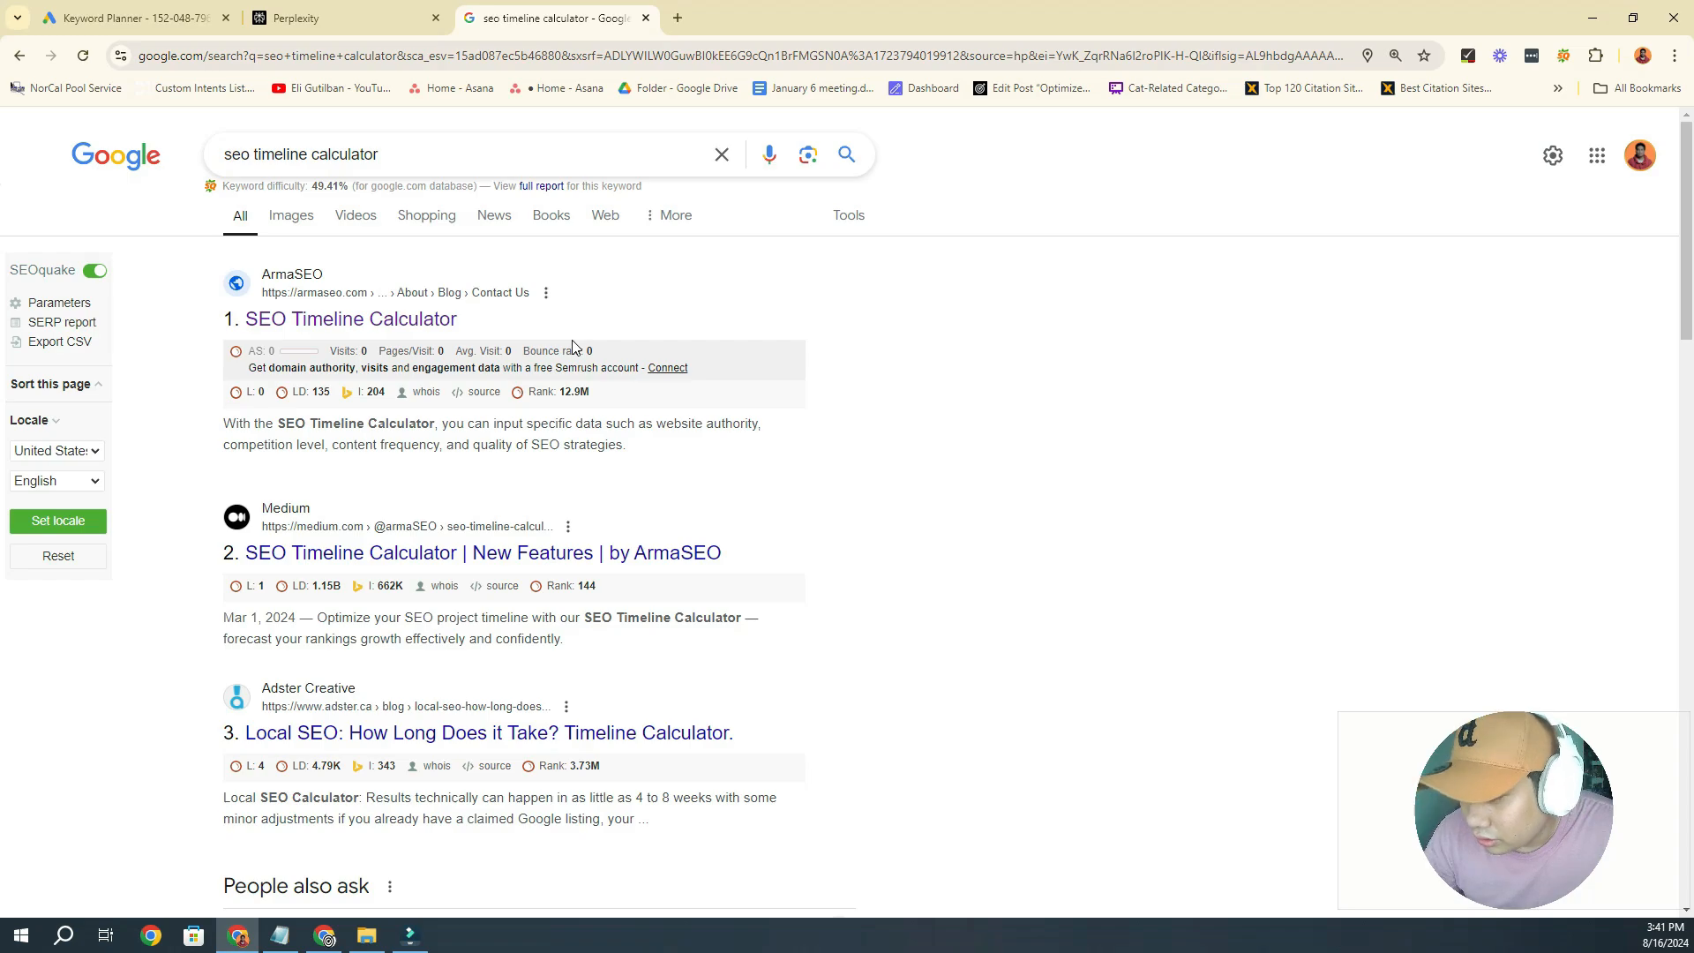
{"action": "left_click", "coordinate": [645, 18]}
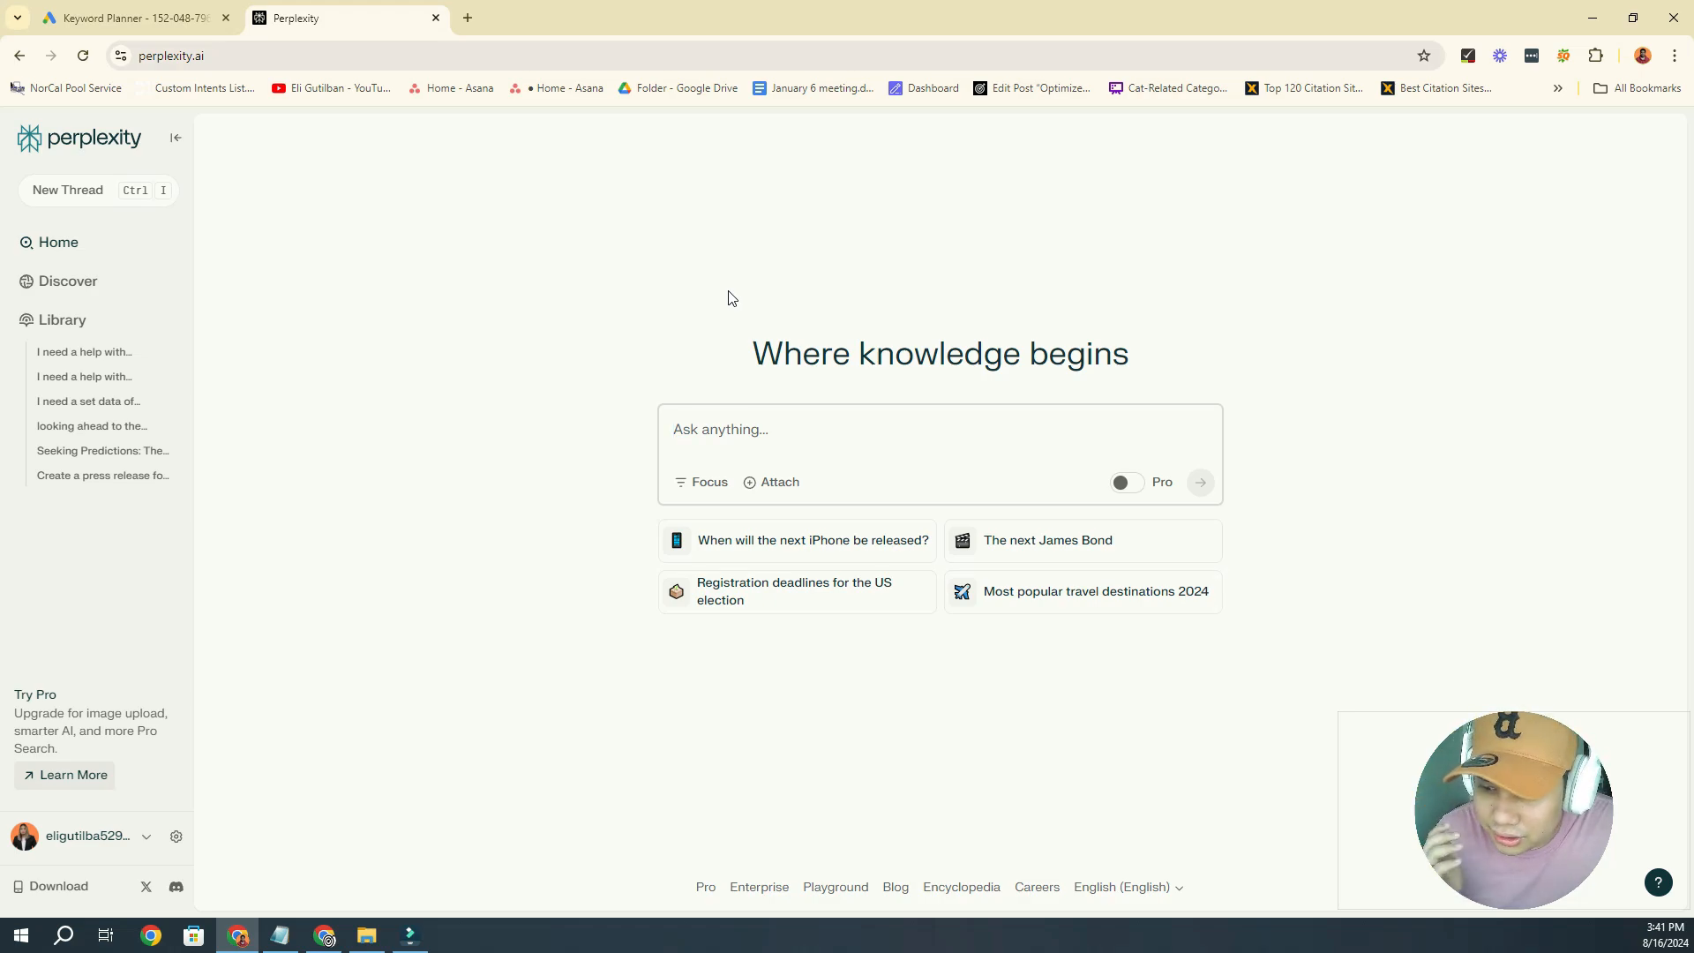
Copy the whole keyword research prompt for the pool service business from the Notepad note into Perplexity's question box
{"action": "left_click", "coordinate": [280, 935]}
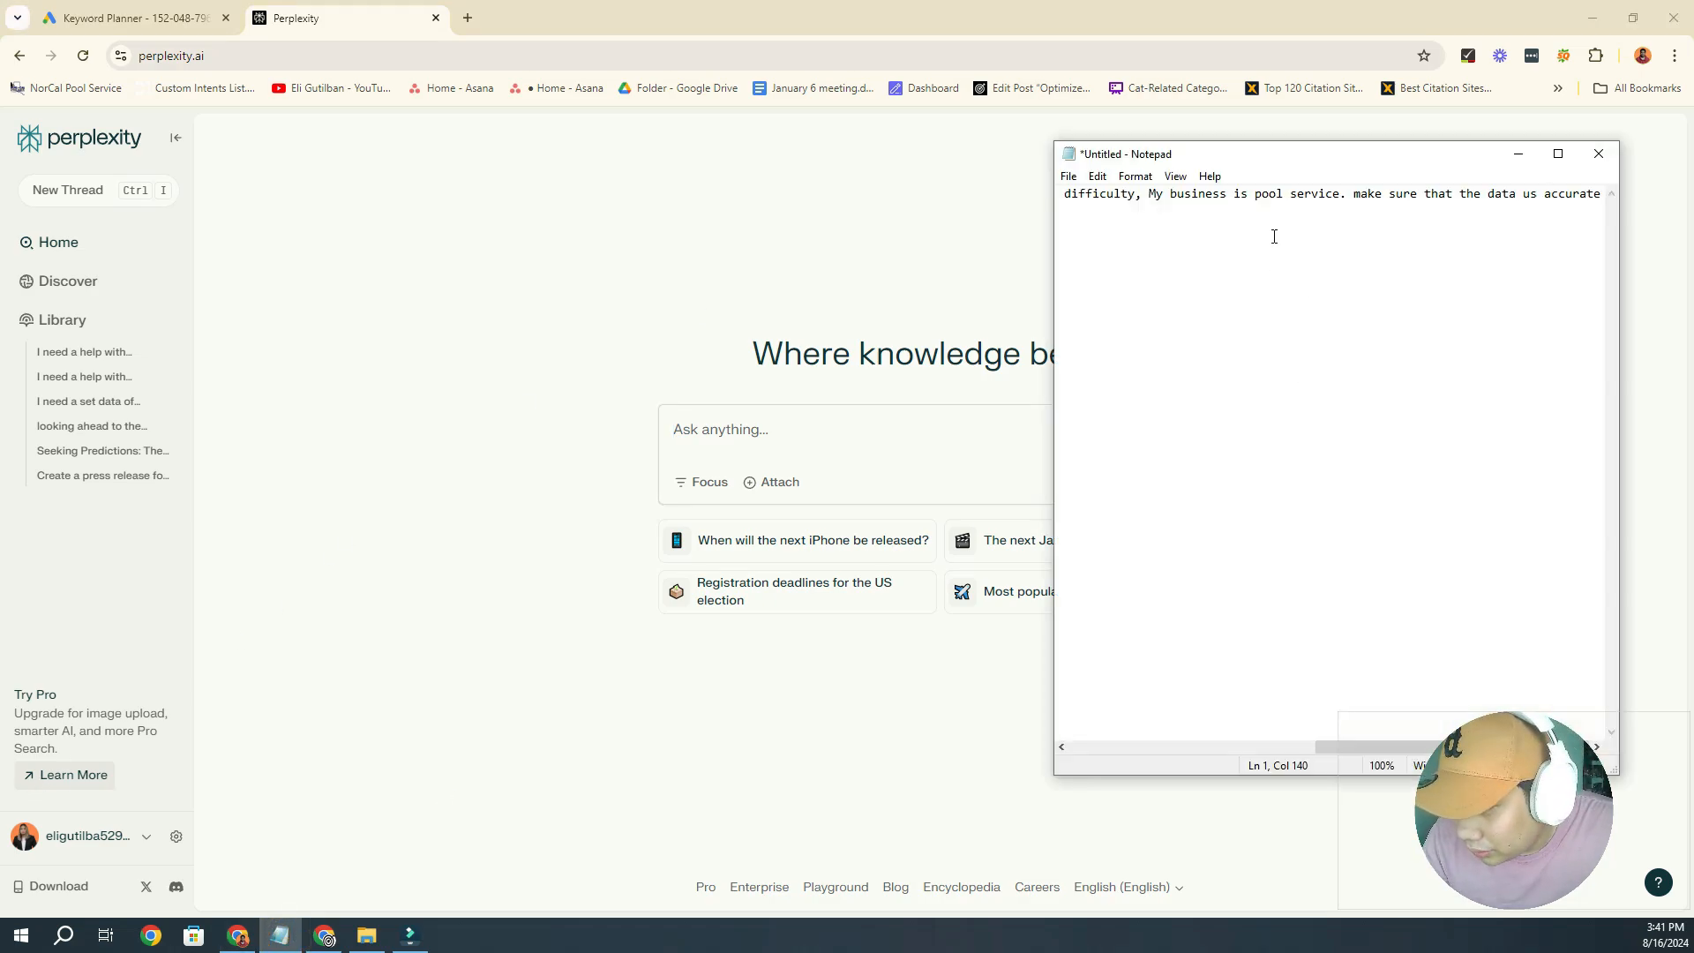
{"action": "double_click", "coordinate": [1278, 196]}
{"action": "left_click", "coordinate": [1278, 197]}
{"action": "double_click", "coordinate": [1279, 202]}
{"action": "key", "text": "ctrl+a"}
{"action": "left_click", "coordinate": [796, 431]}
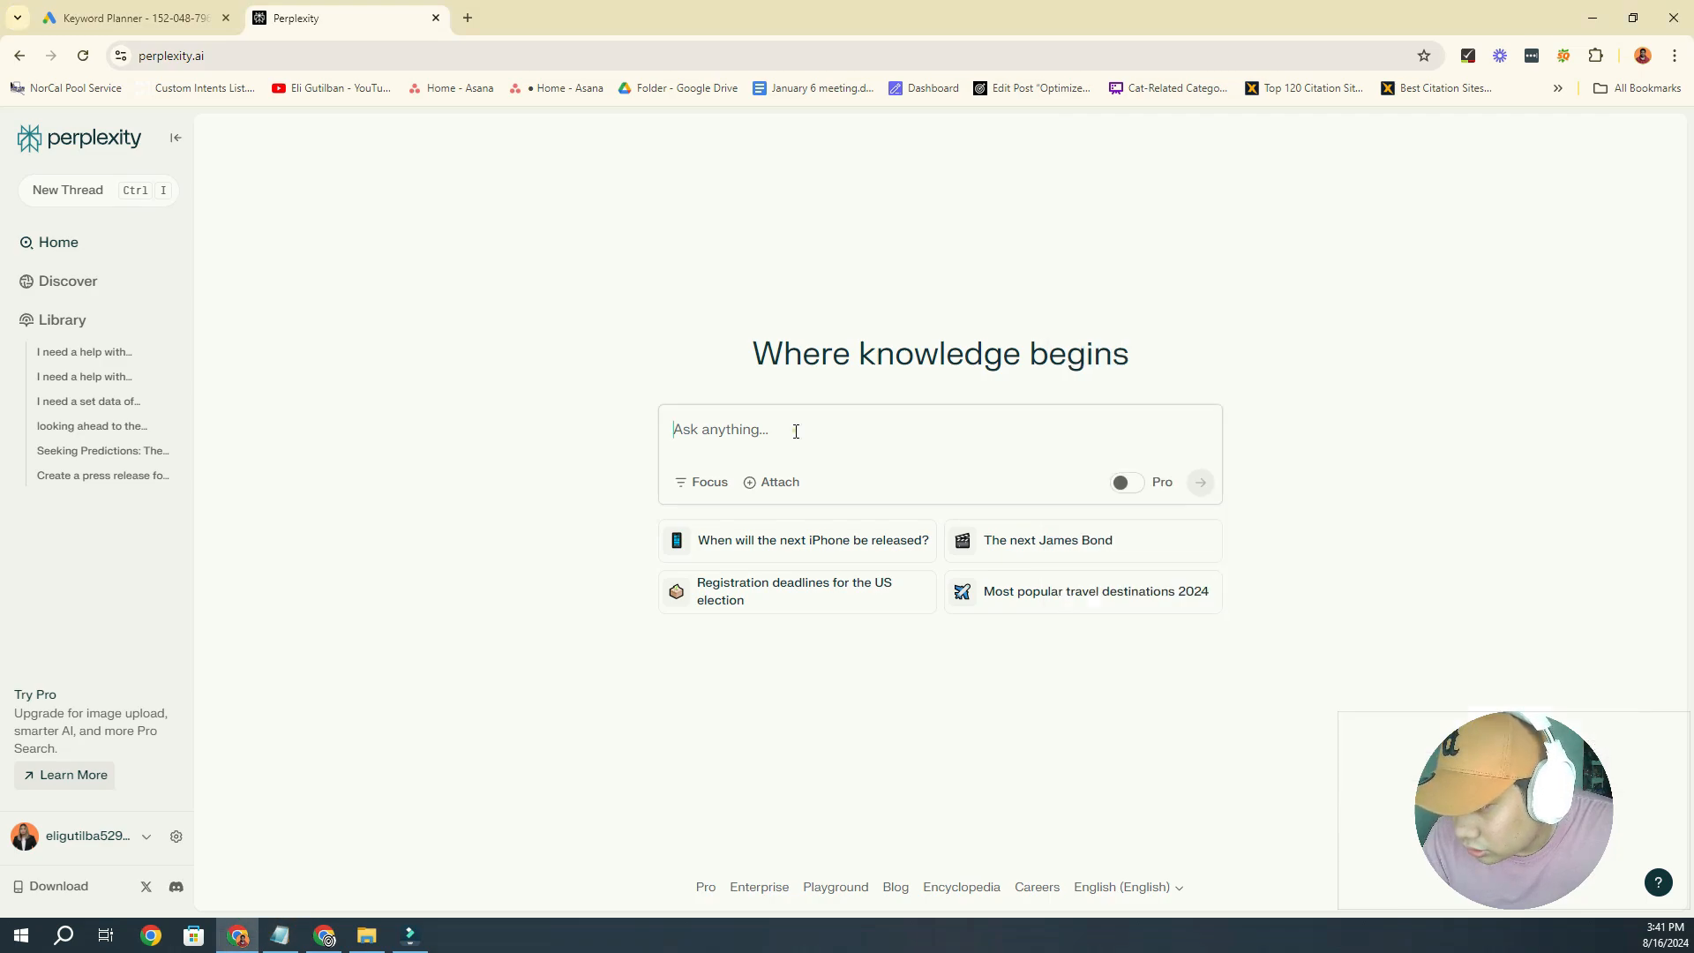
{"action": "type", "text": "I need a help with keywords research. I need a set data of volume and difficulty, My business is pool service. make sure that the data us accurate"}
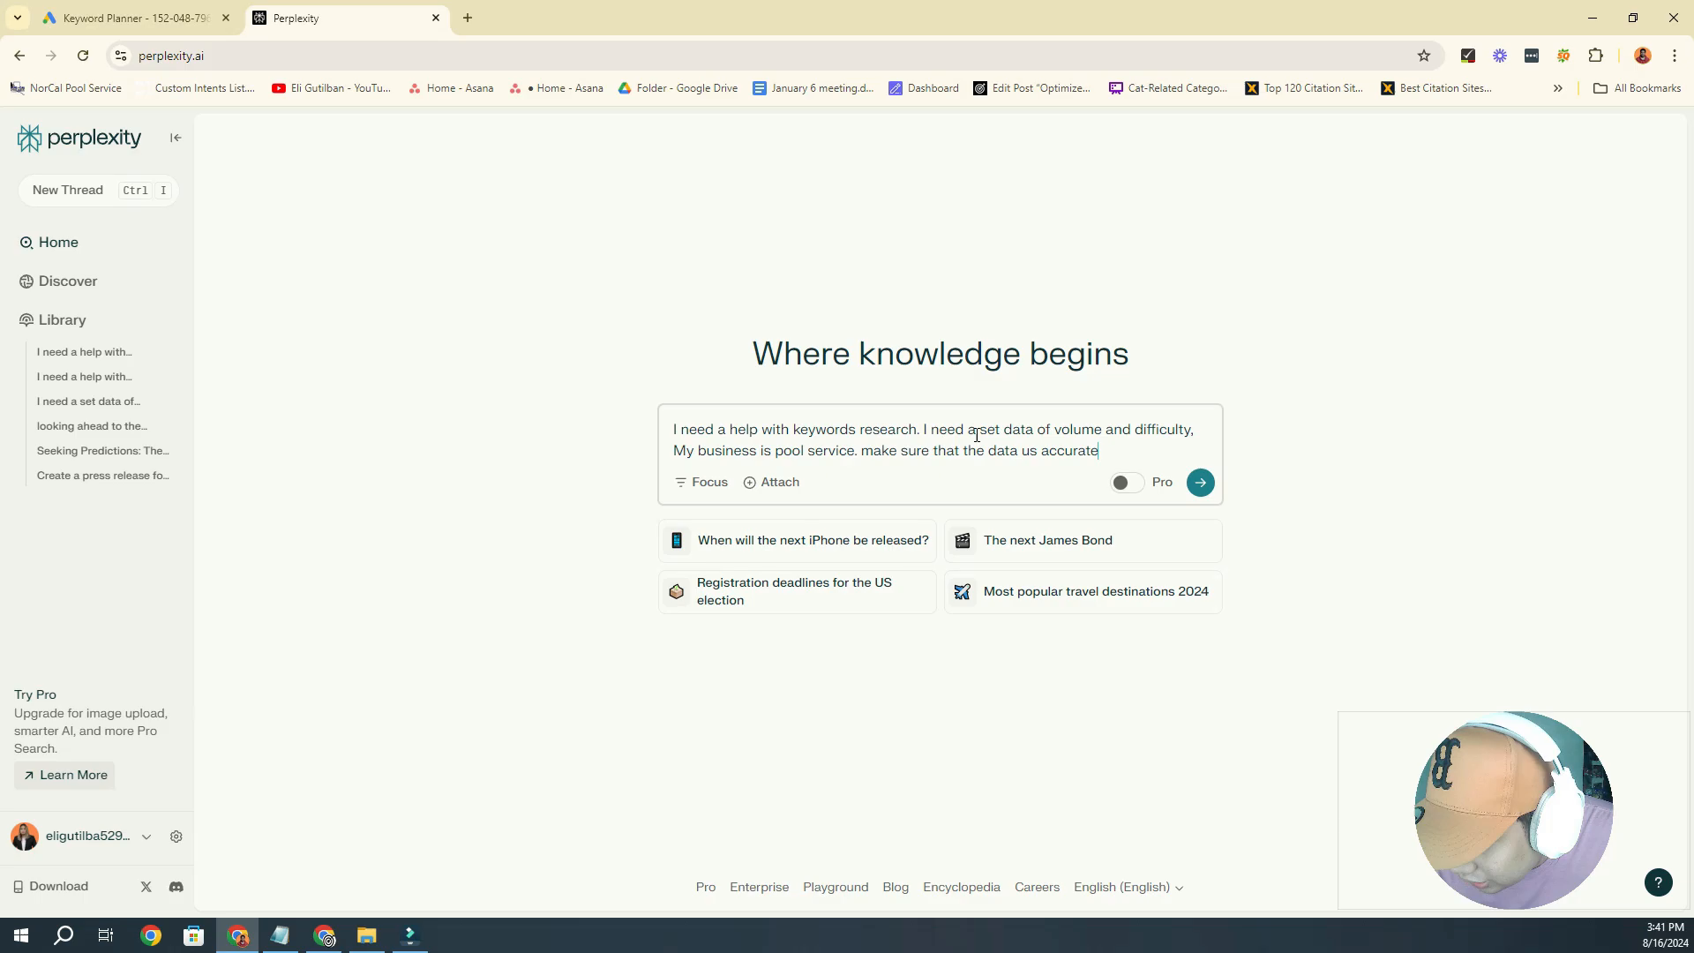
Highlight "volume and difficulty" and "pool service" in the prompt to review the requested data and business type
{"action": "left_click_drag", "start_coordinate": [1054, 431], "coordinate": [1188, 431]}
{"action": "left_click", "coordinate": [847, 459]}
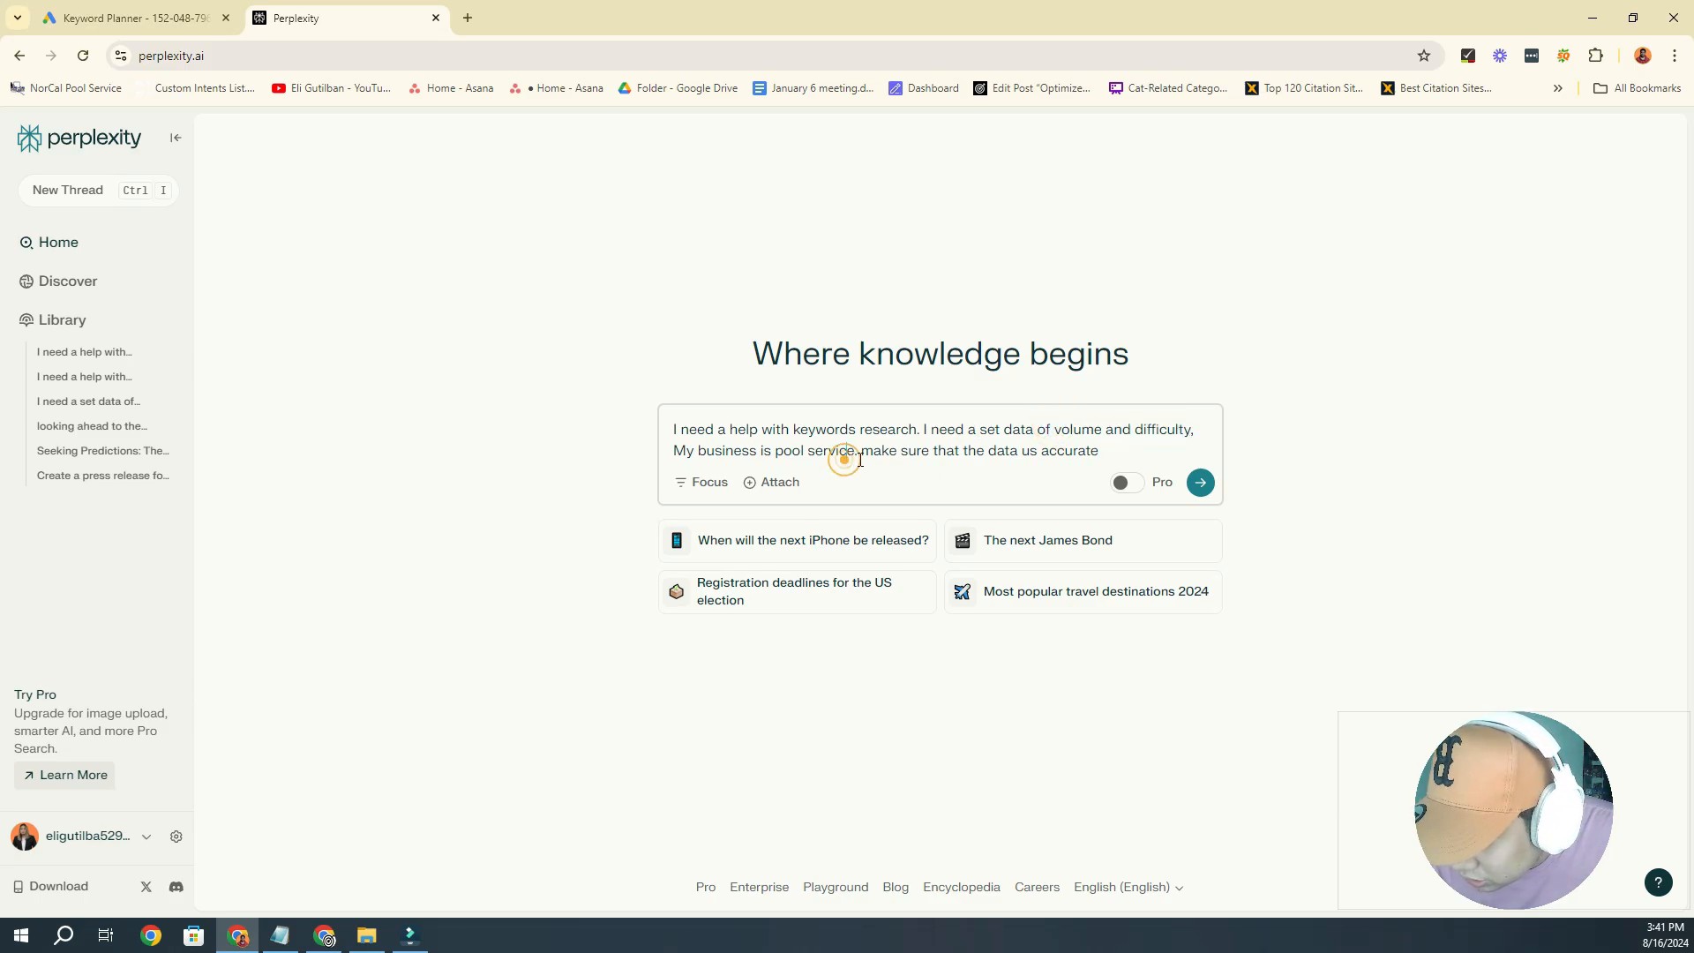
{"action": "left_click_drag", "start_coordinate": [855, 456], "coordinate": [776, 450]}
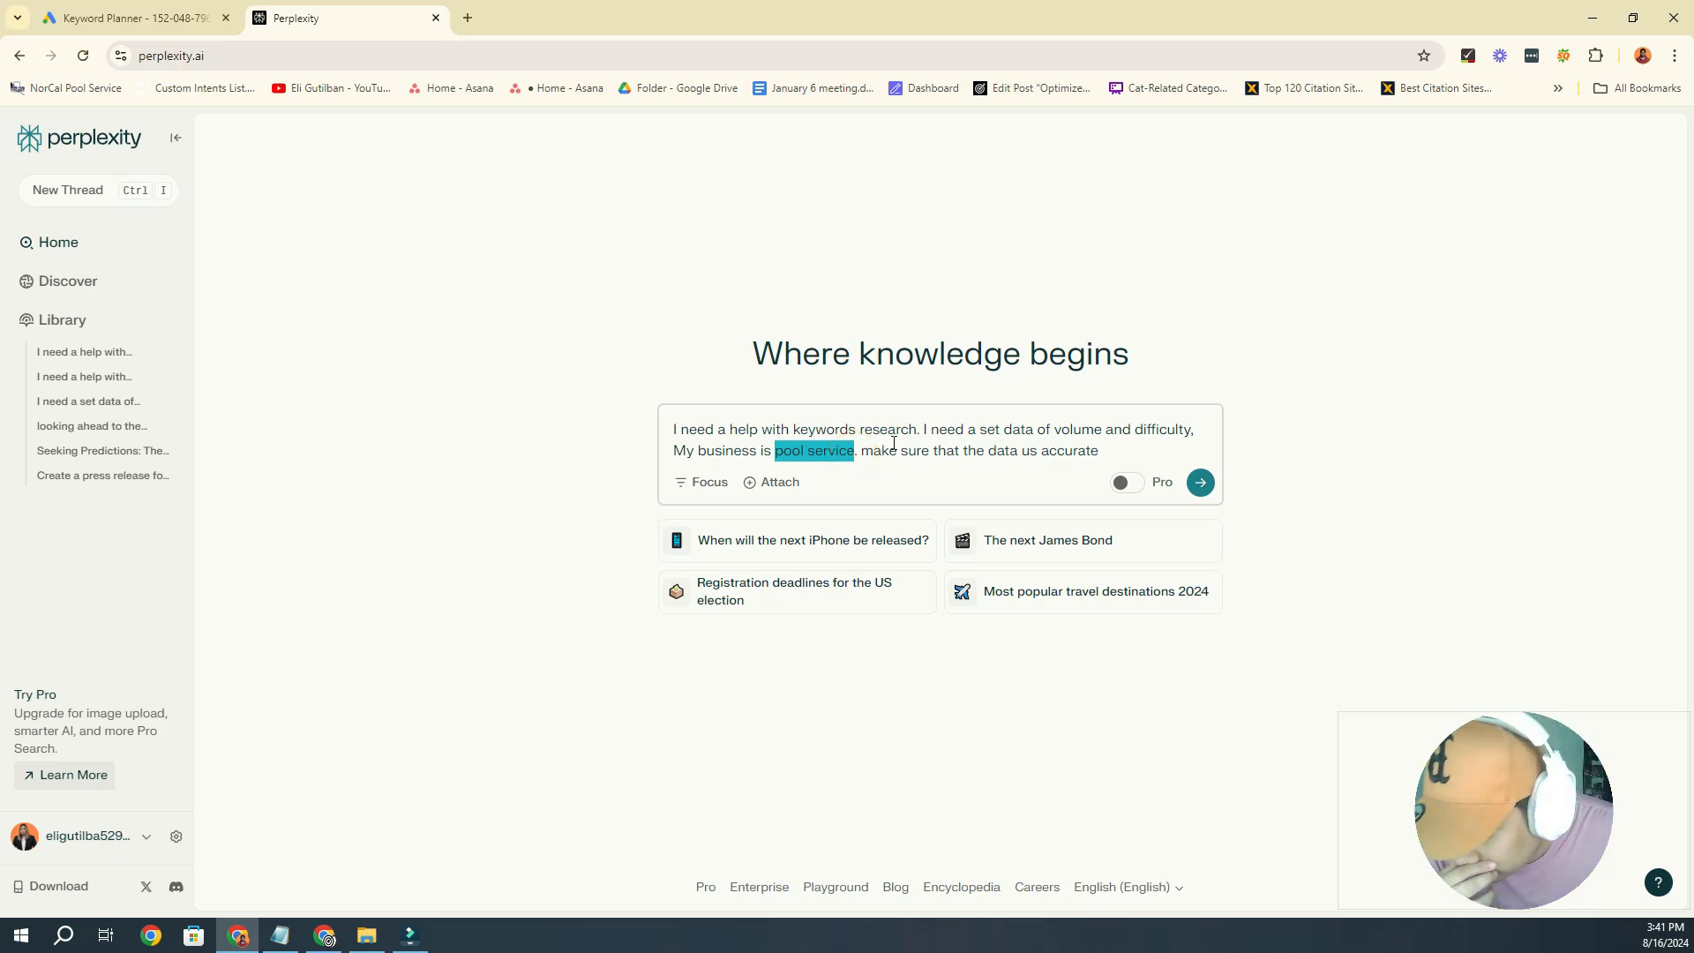
Correct "us" to "is" in the prompt's last sentence and submit the prompt
{"action": "left_click", "coordinate": [1030, 450]}
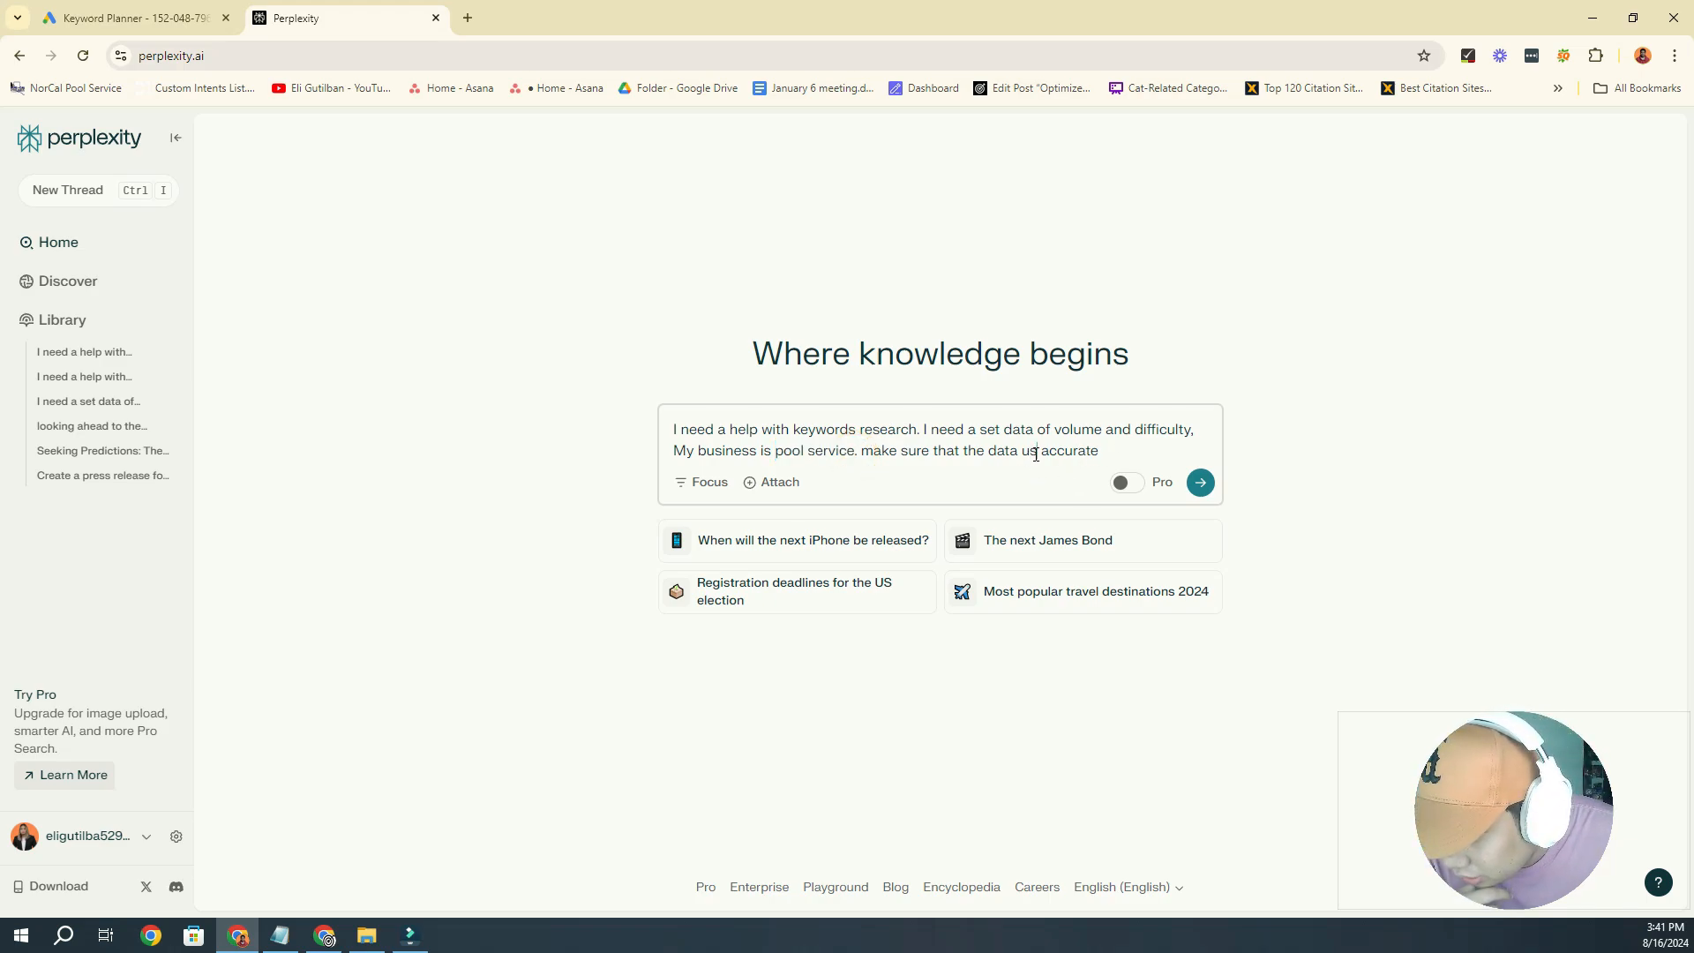
{"action": "key", "text": "BackSpace"}
{"action": "type", "text": "i"}
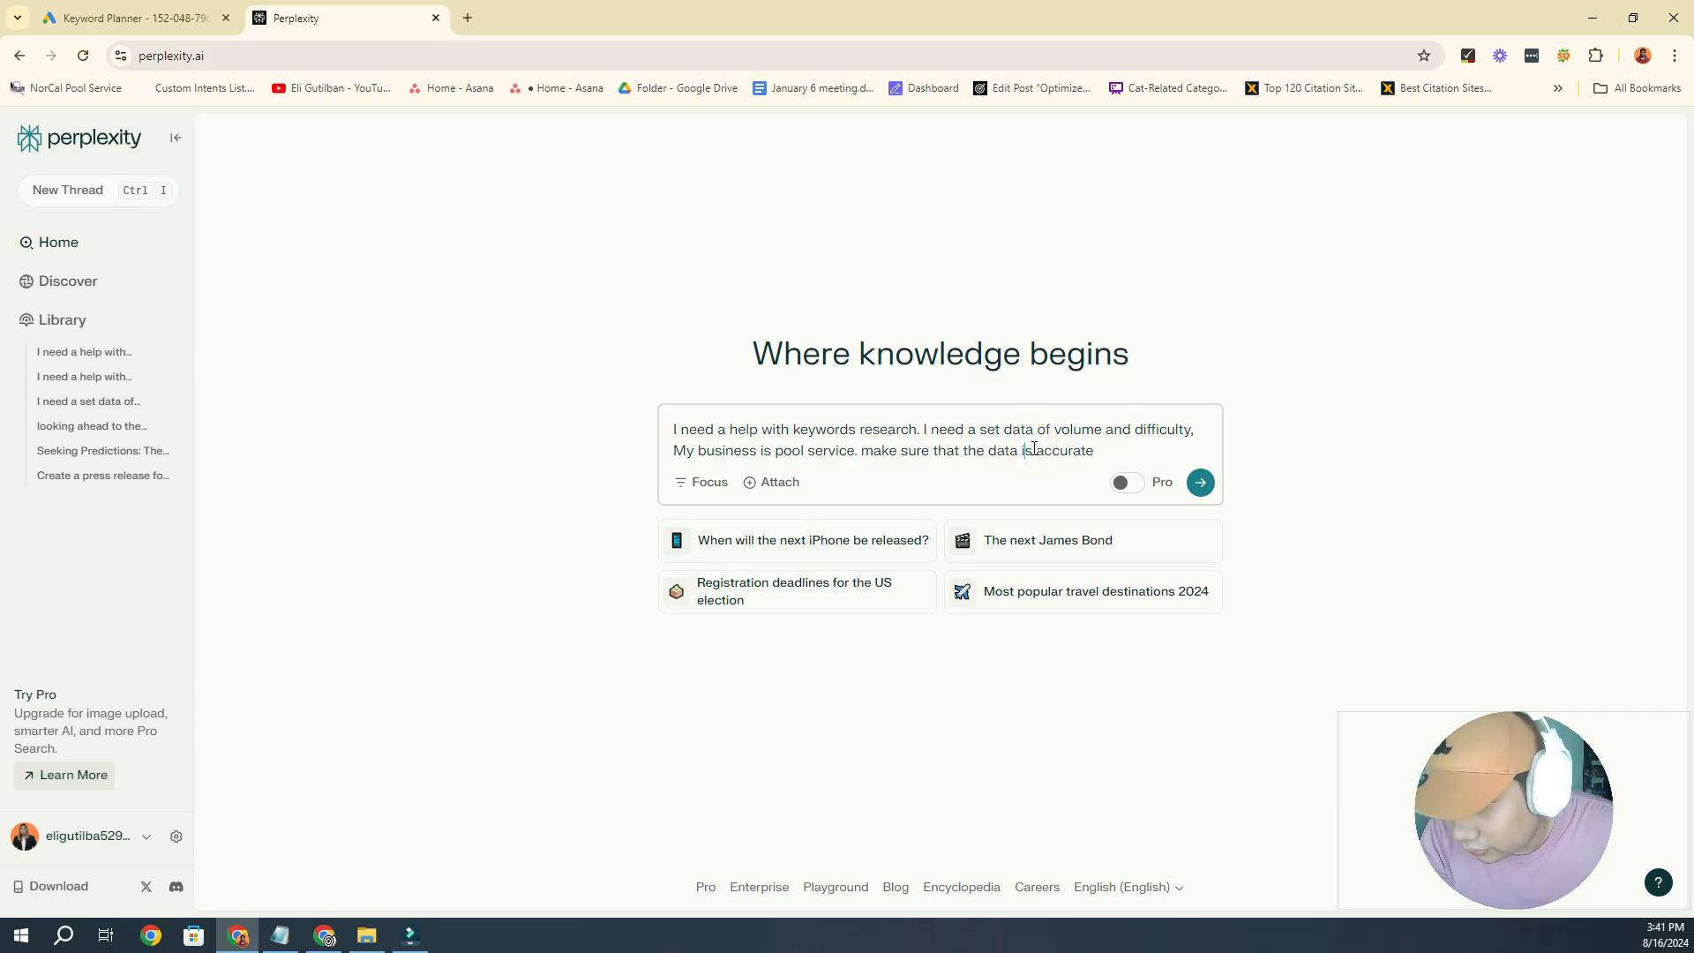
{"action": "key", "text": "Return"}
Review the answer's key metrics and suggested pool service keywords, highlighting the search volume for "pool cleaning service"
{"action": "scroll", "coordinate": [714, 556], "scroll_direction": "up", "scroll_amount": 2}
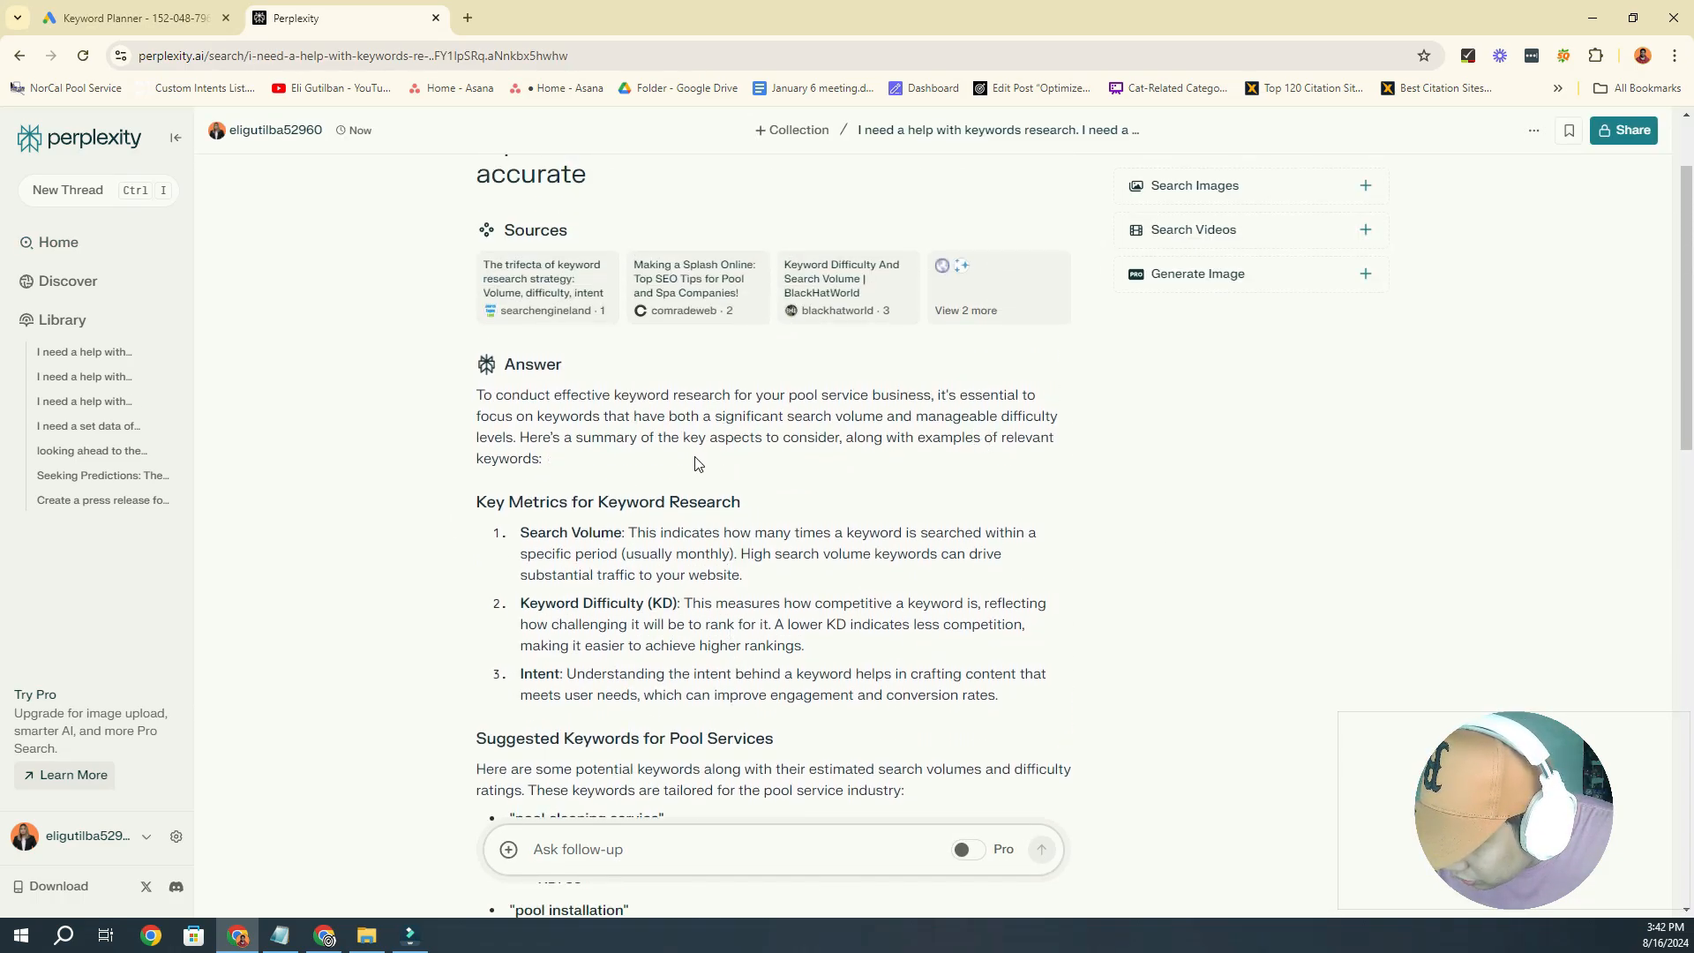
{"action": "scroll", "coordinate": [609, 446], "scroll_direction": "down", "scroll_amount": 2}
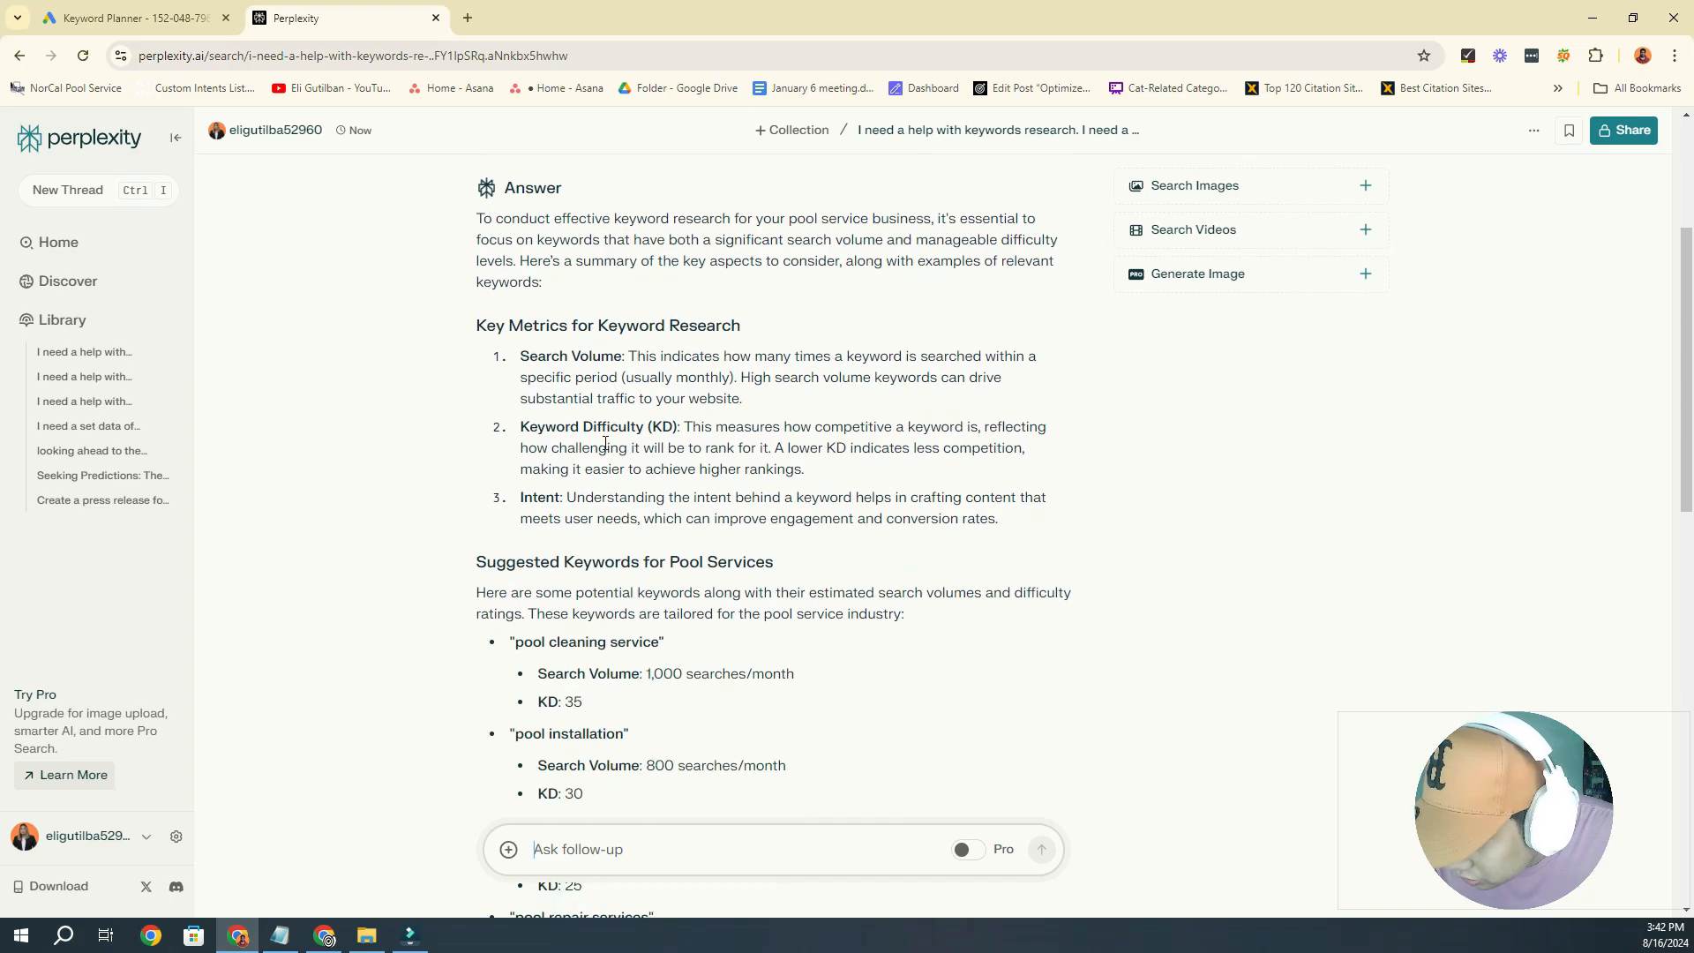
{"action": "scroll", "coordinate": [736, 473], "scroll_direction": "down", "scroll_amount": 3}
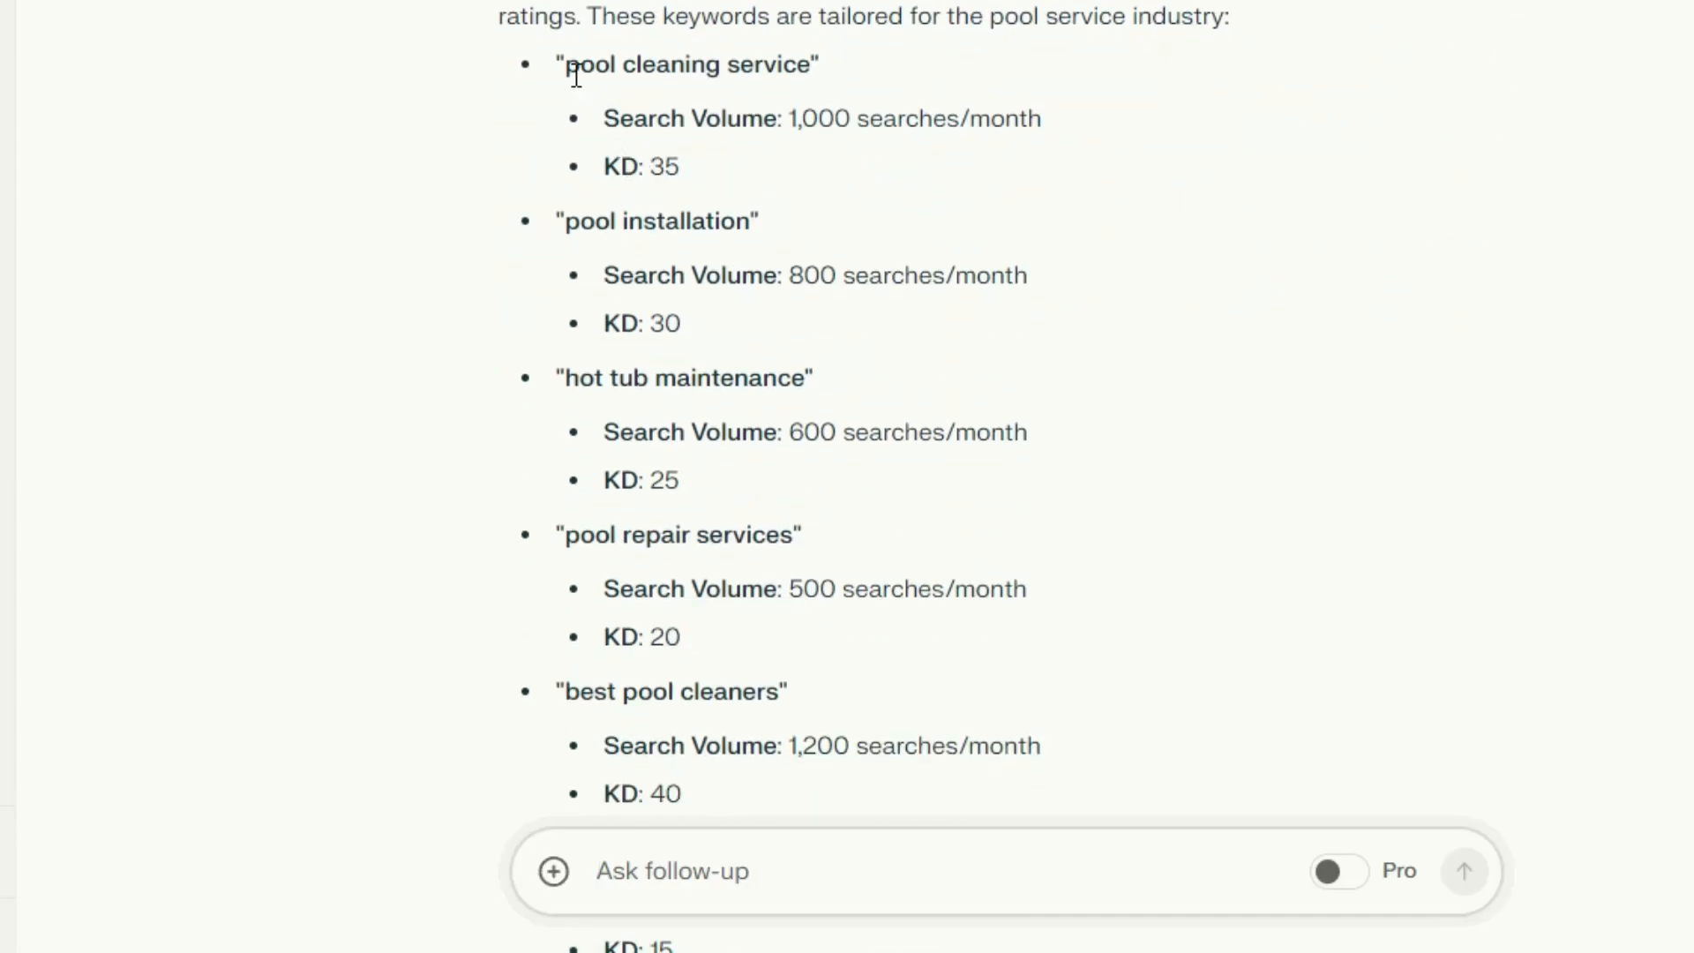
{"action": "left_click_drag", "start_coordinate": [519, 382], "coordinate": [637, 380]}
{"action": "left_click_drag", "start_coordinate": [774, 68], "coordinate": [809, 68]}
{"action": "left_click", "coordinate": [892, 87]}
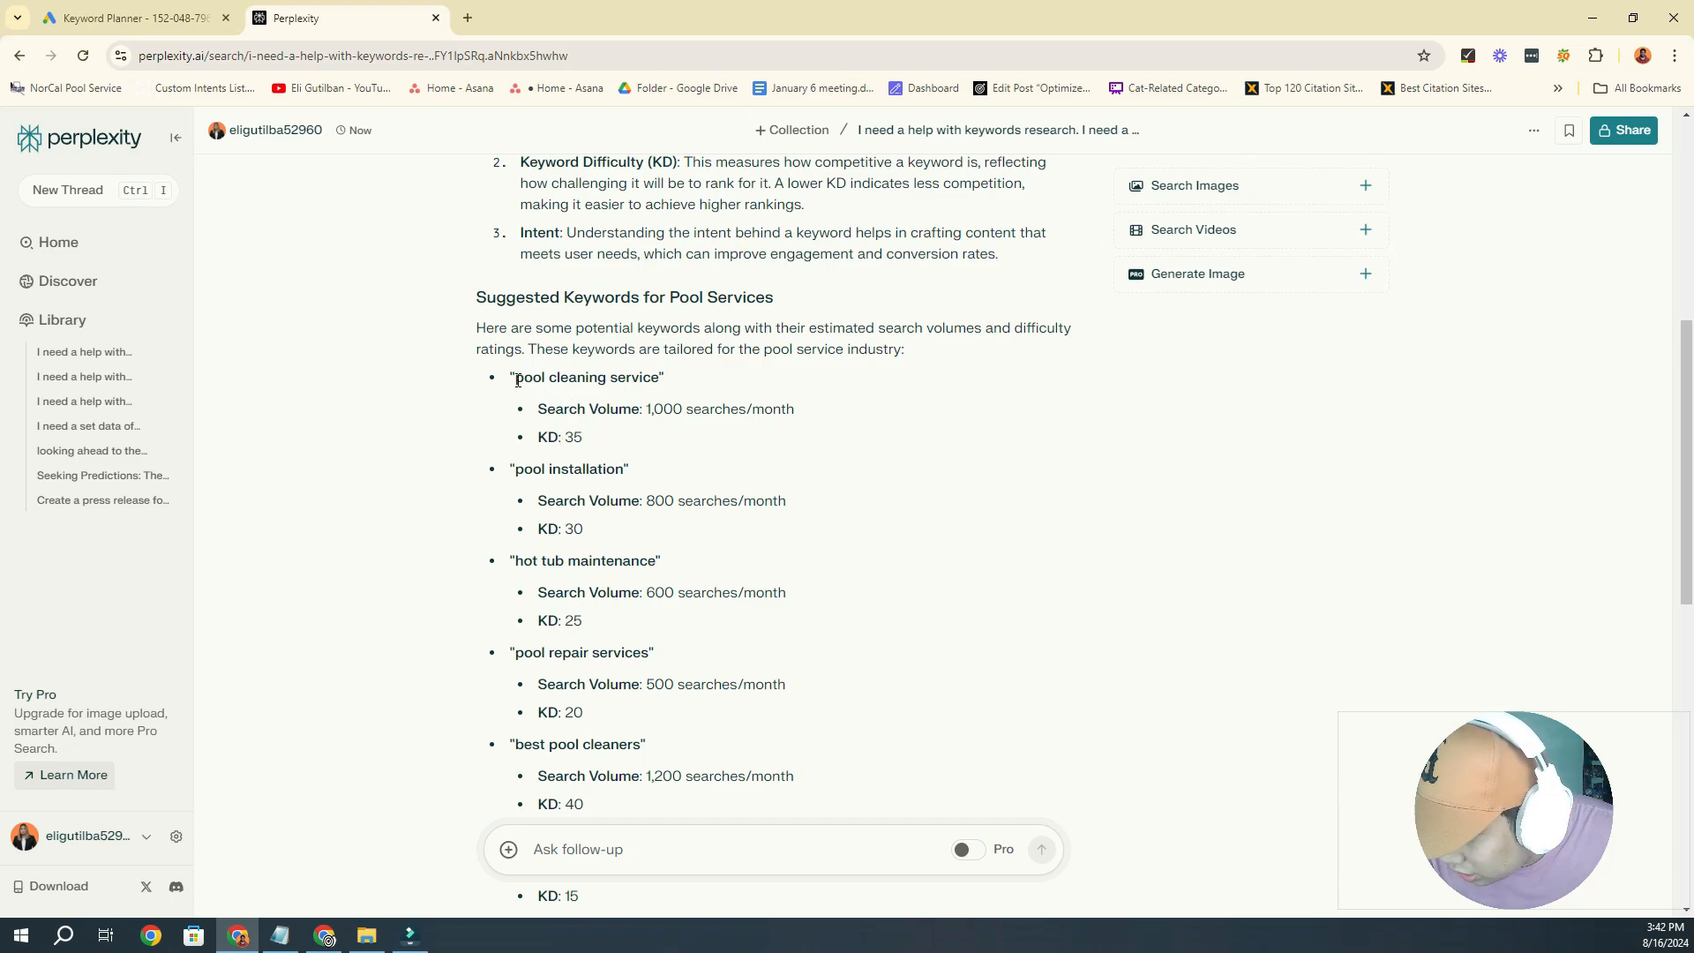
Copy the suggested keyword "pool cleaning service" and get its results through Discover new keywords in Google Ads Keyword Planner
{"action": "left_click_drag", "start_coordinate": [515, 377], "coordinate": [660, 374]}
{"action": "key", "text": "ctrl+shift+Tab"}
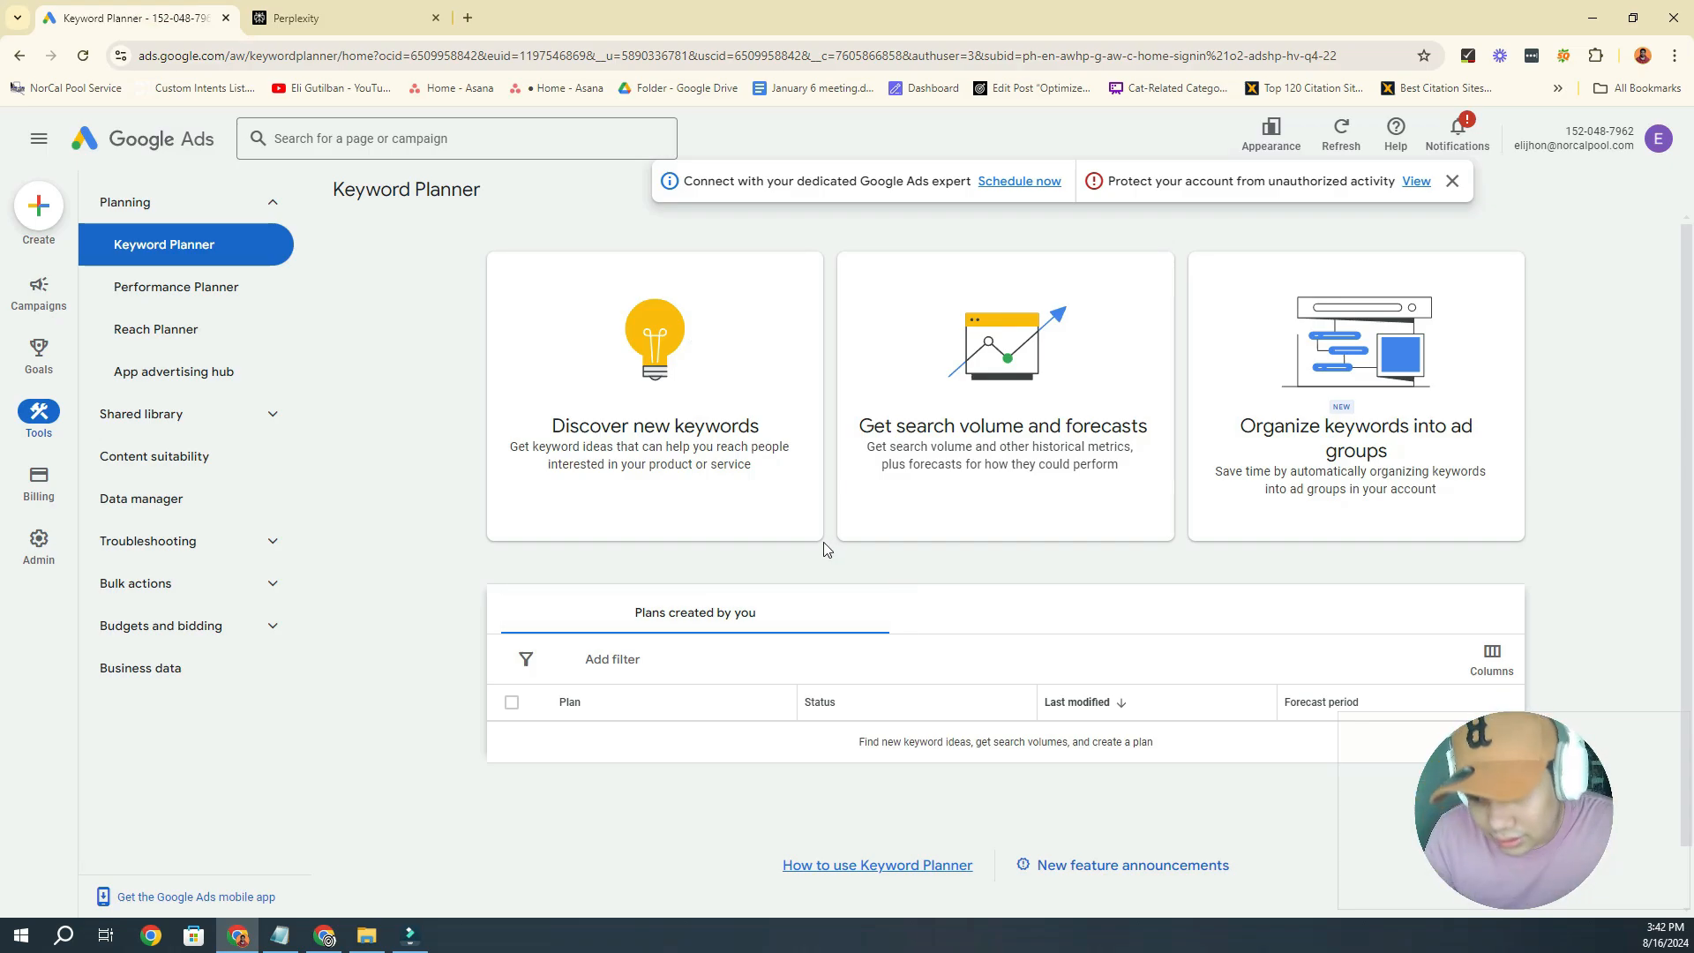
{"action": "left_click", "coordinate": [615, 432]}
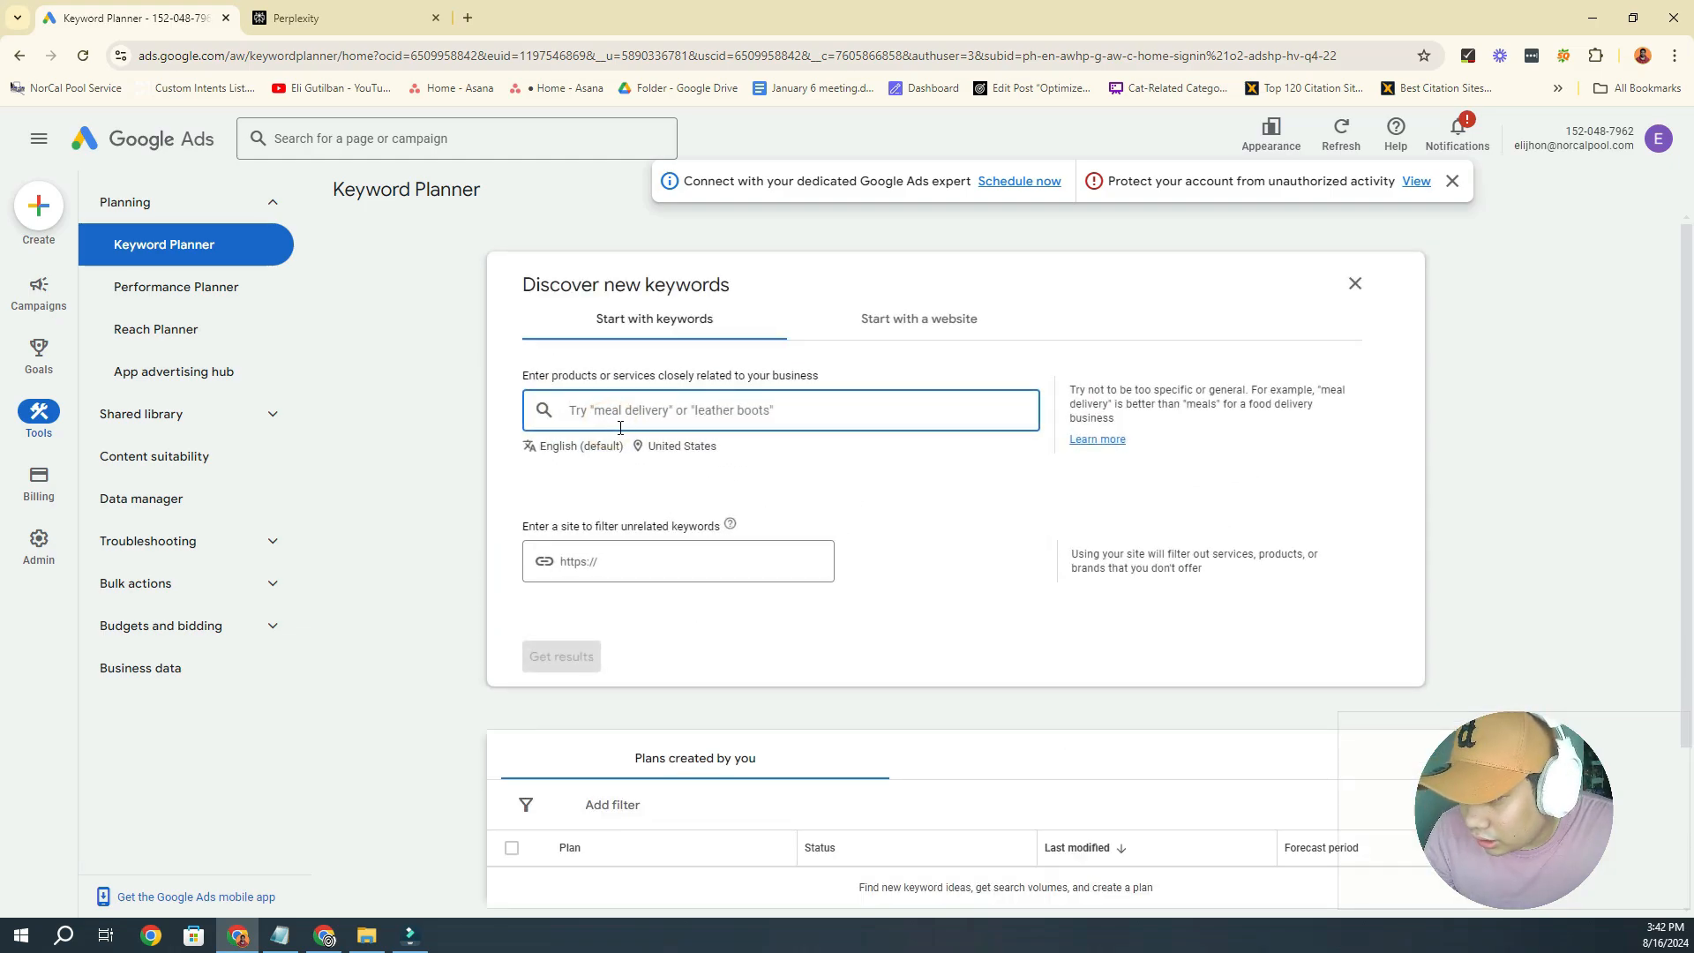
{"action": "left_click", "coordinate": [661, 420]}
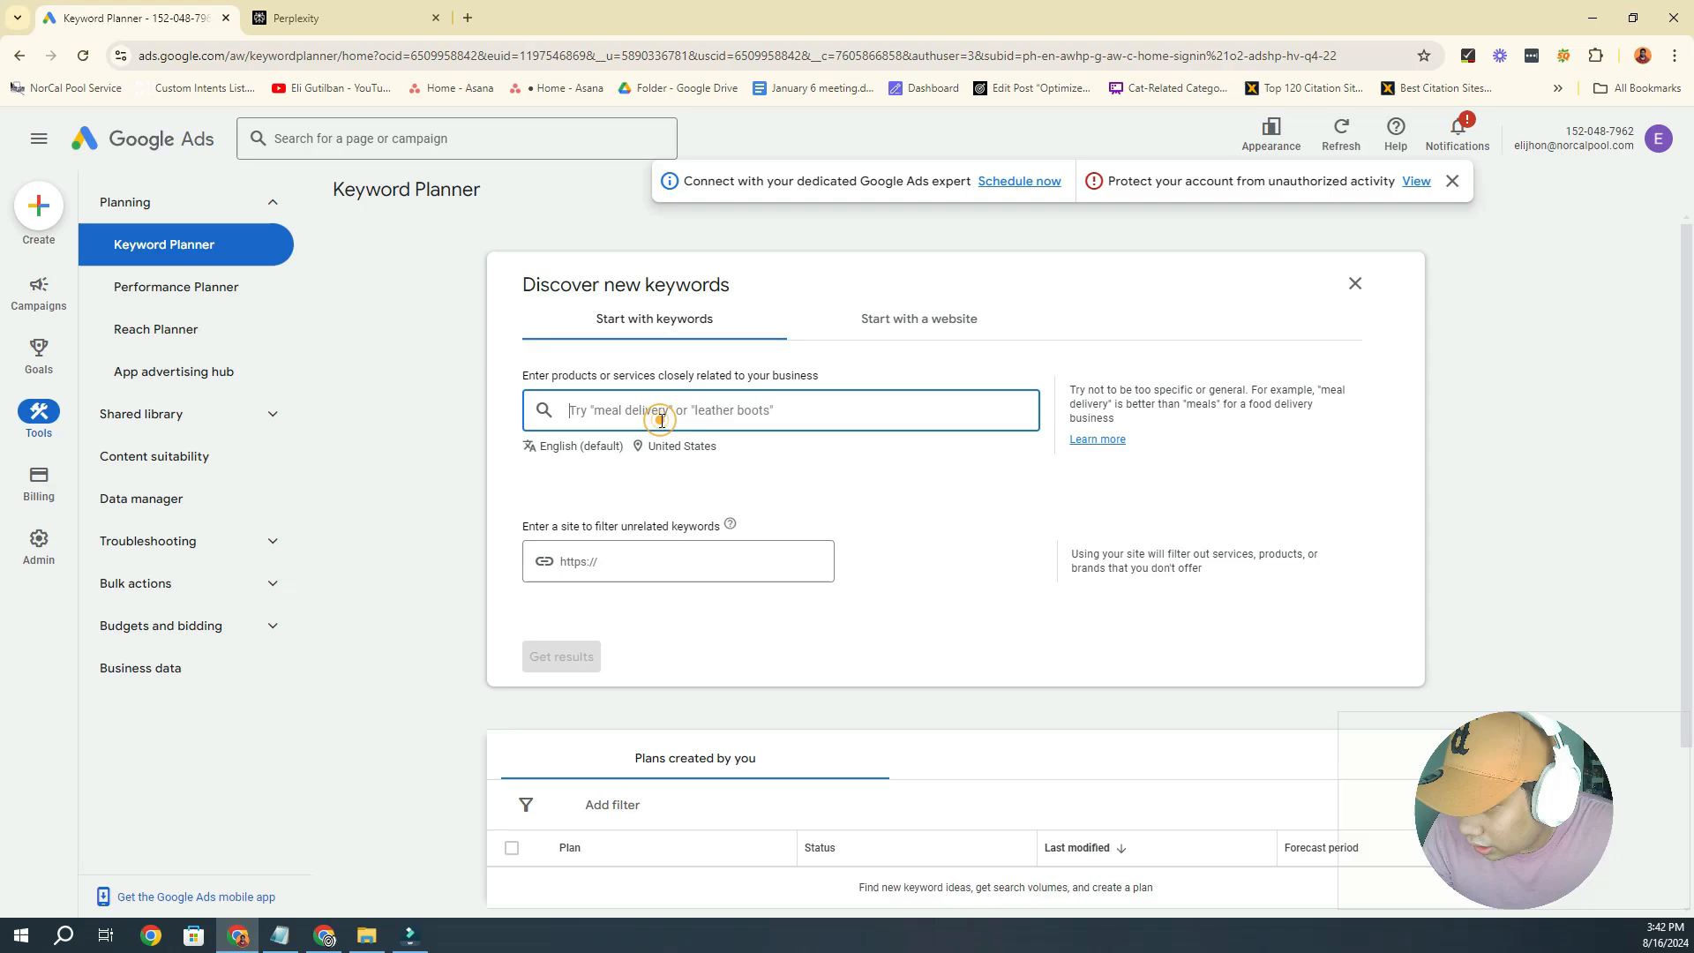
{"action": "left_click", "coordinate": [662, 421]}
{"action": "type", "text": "pool cleaning service"}
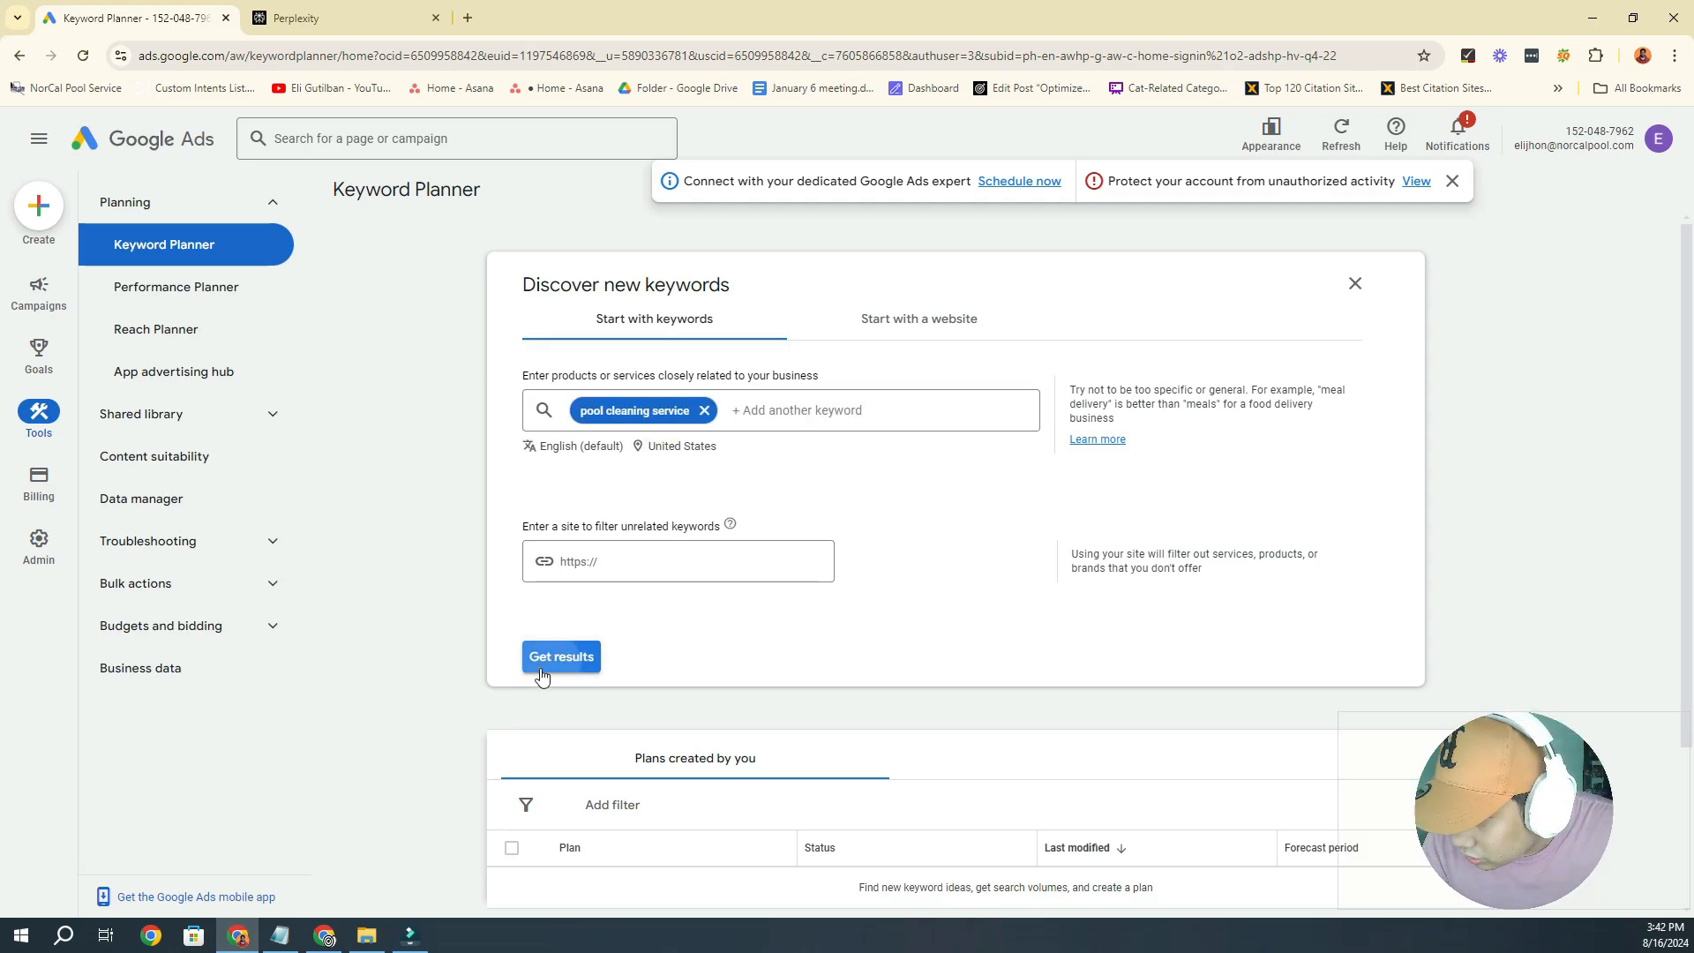
{"action": "left_click", "coordinate": [541, 668]}
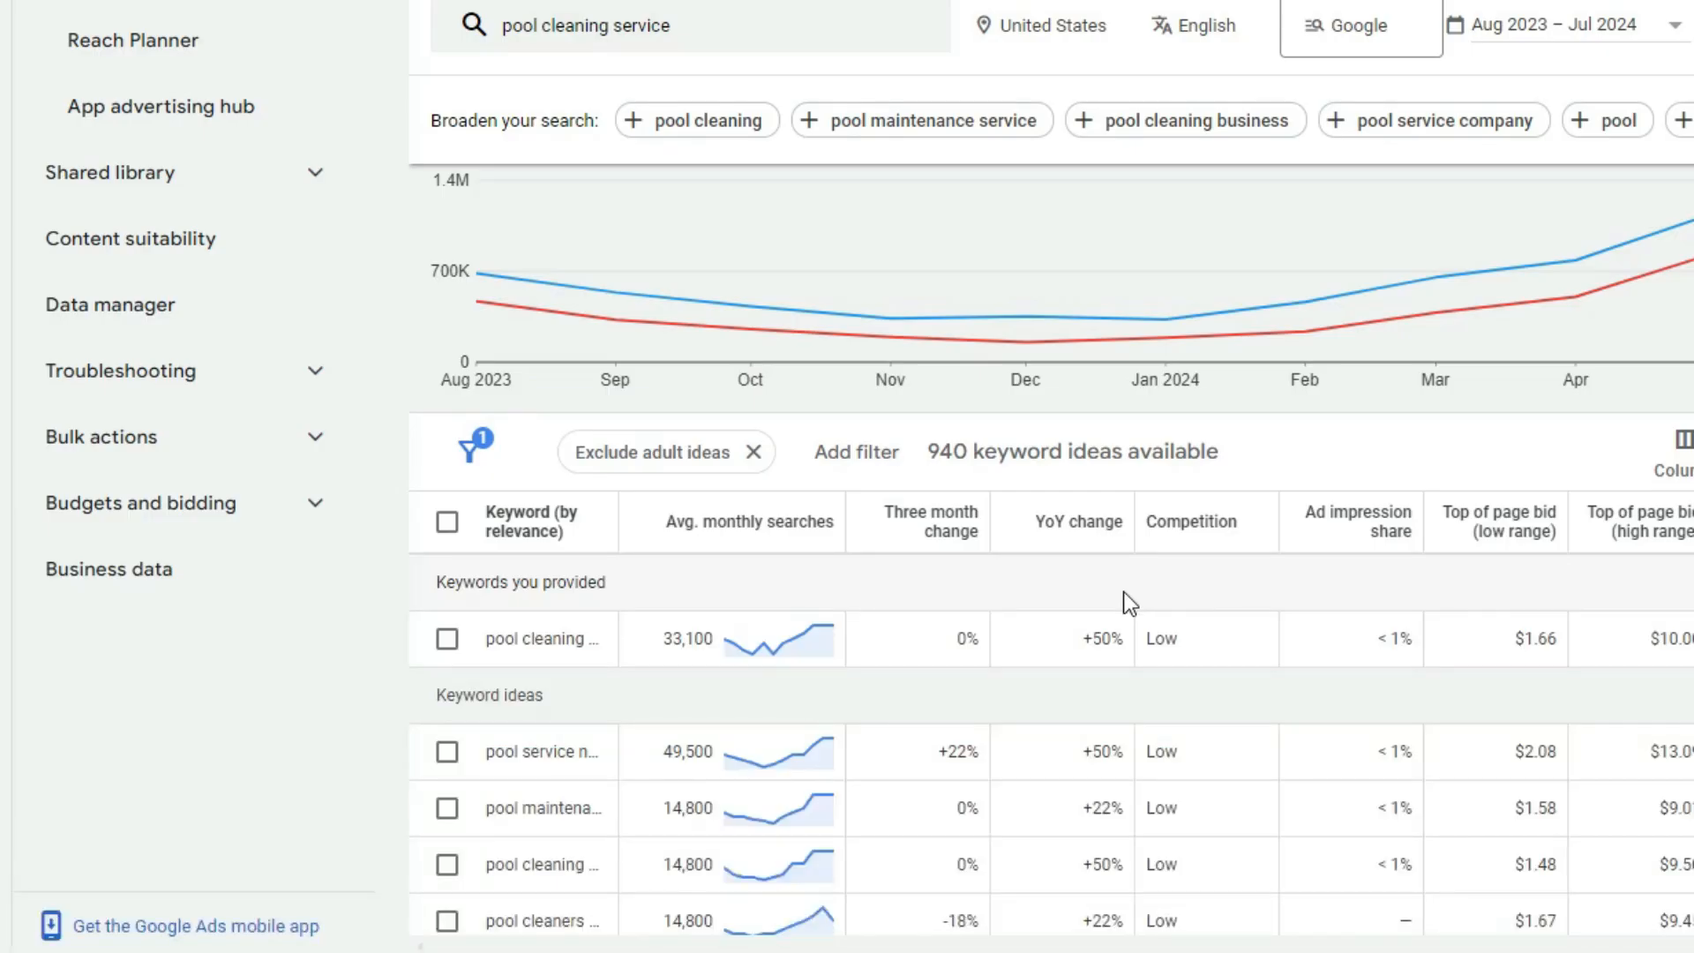
Compare the volume and competition of "pool cleaning service" in Keyword Planner with the search volume and KD in Perplexity
{"action": "scroll", "coordinate": [768, 672], "scroll_direction": "down", "scroll_amount": 1}
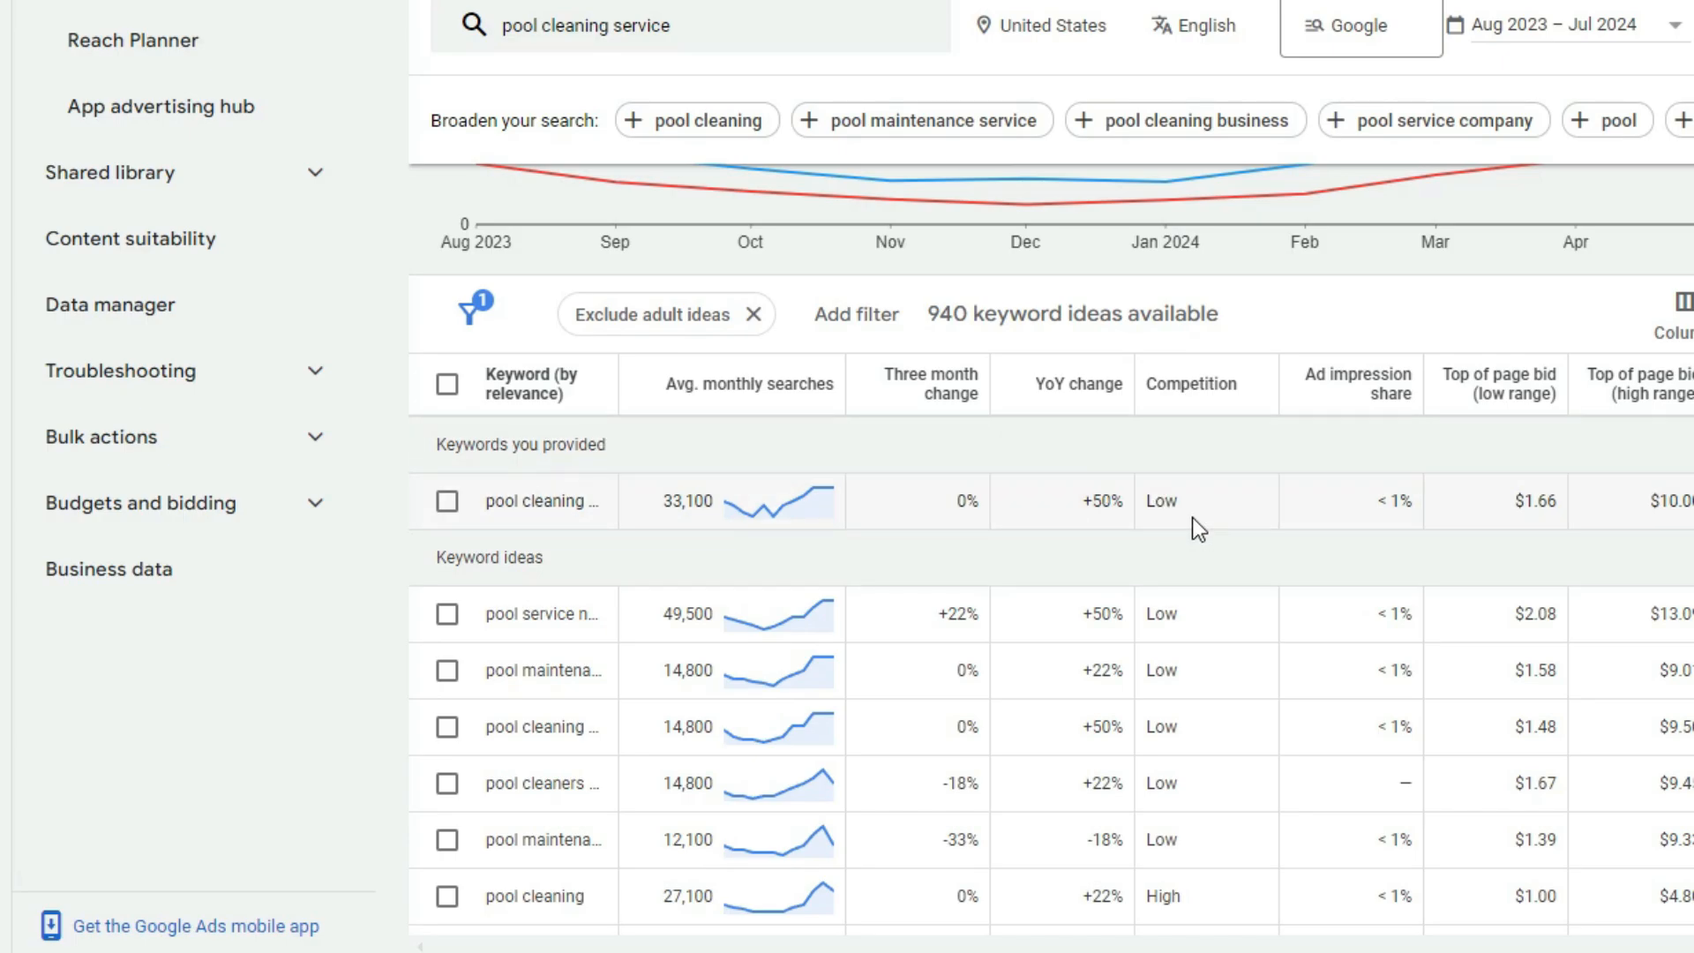
{"action": "left_click", "coordinate": [297, 18]}
{"action": "double_click", "coordinate": [577, 439]}
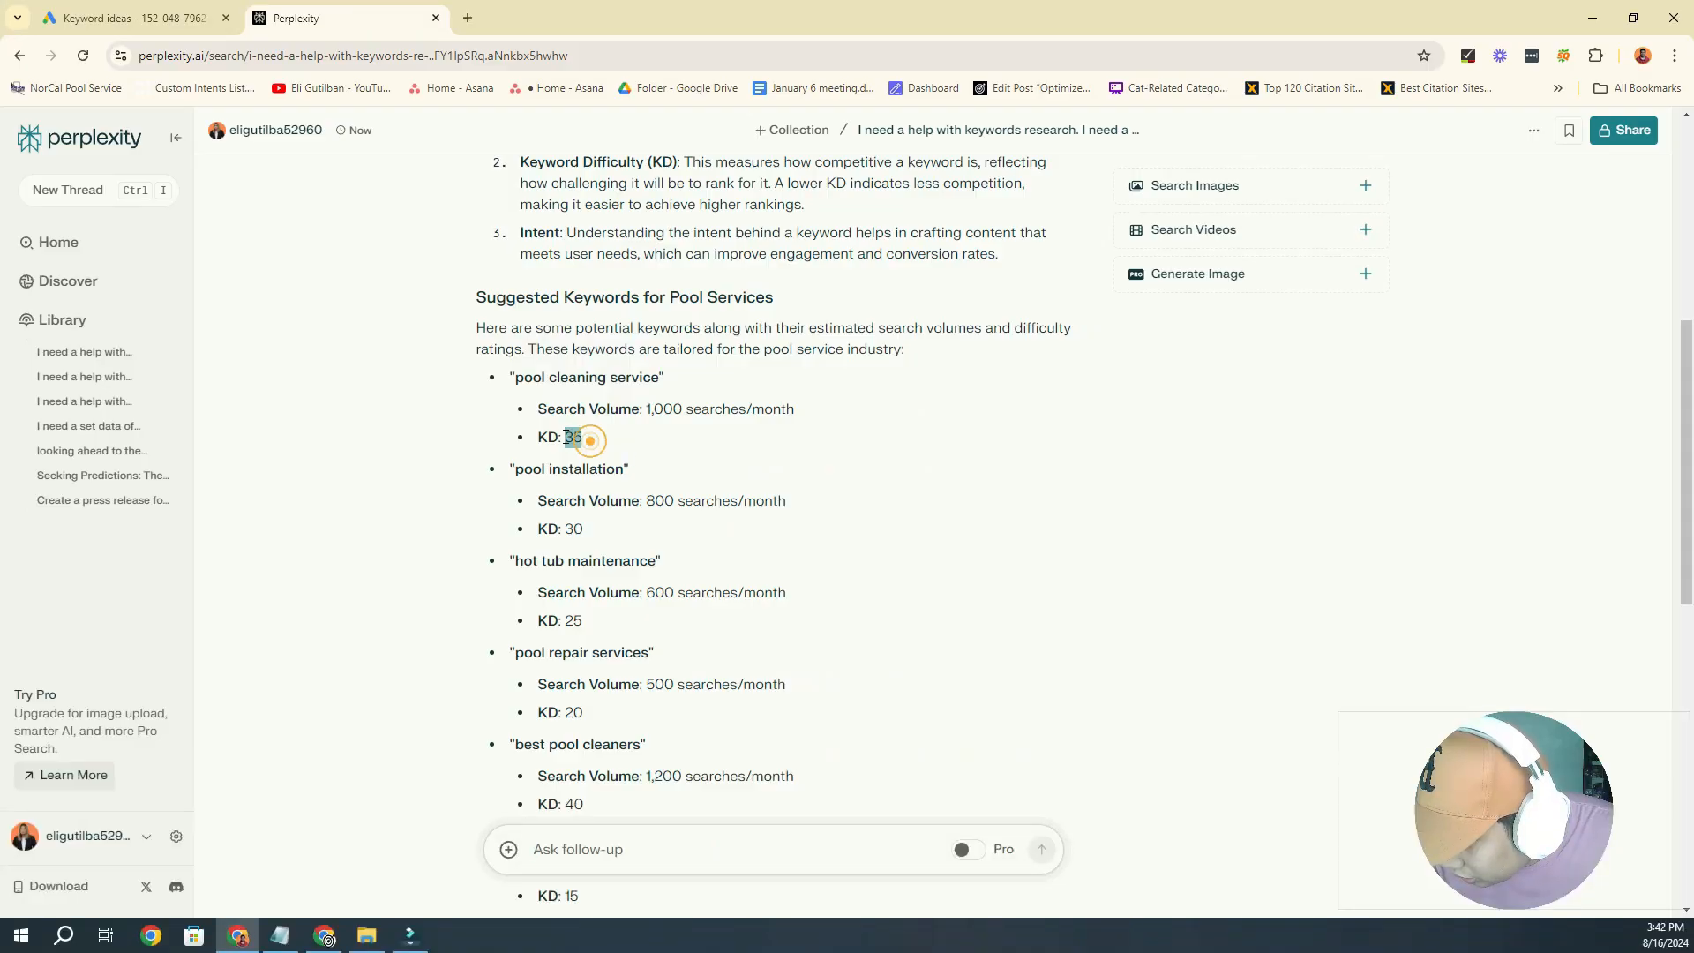
{"action": "left_click", "coordinate": [624, 448]}
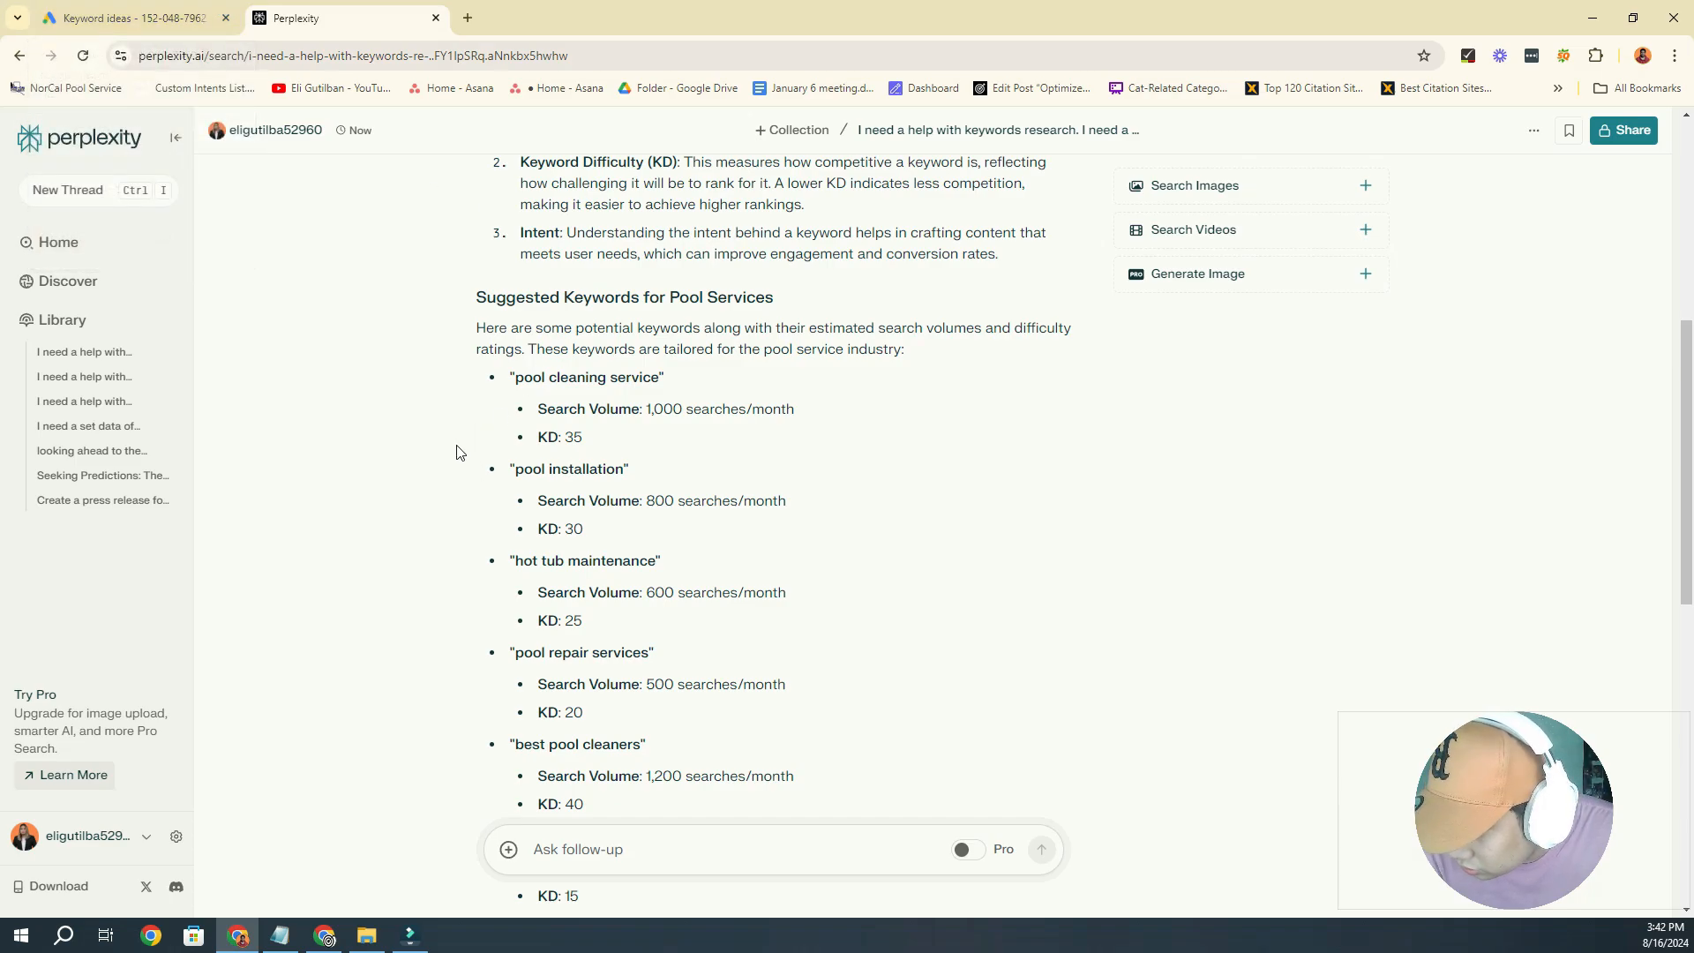
{"action": "left_click", "coordinate": [146, 18]}
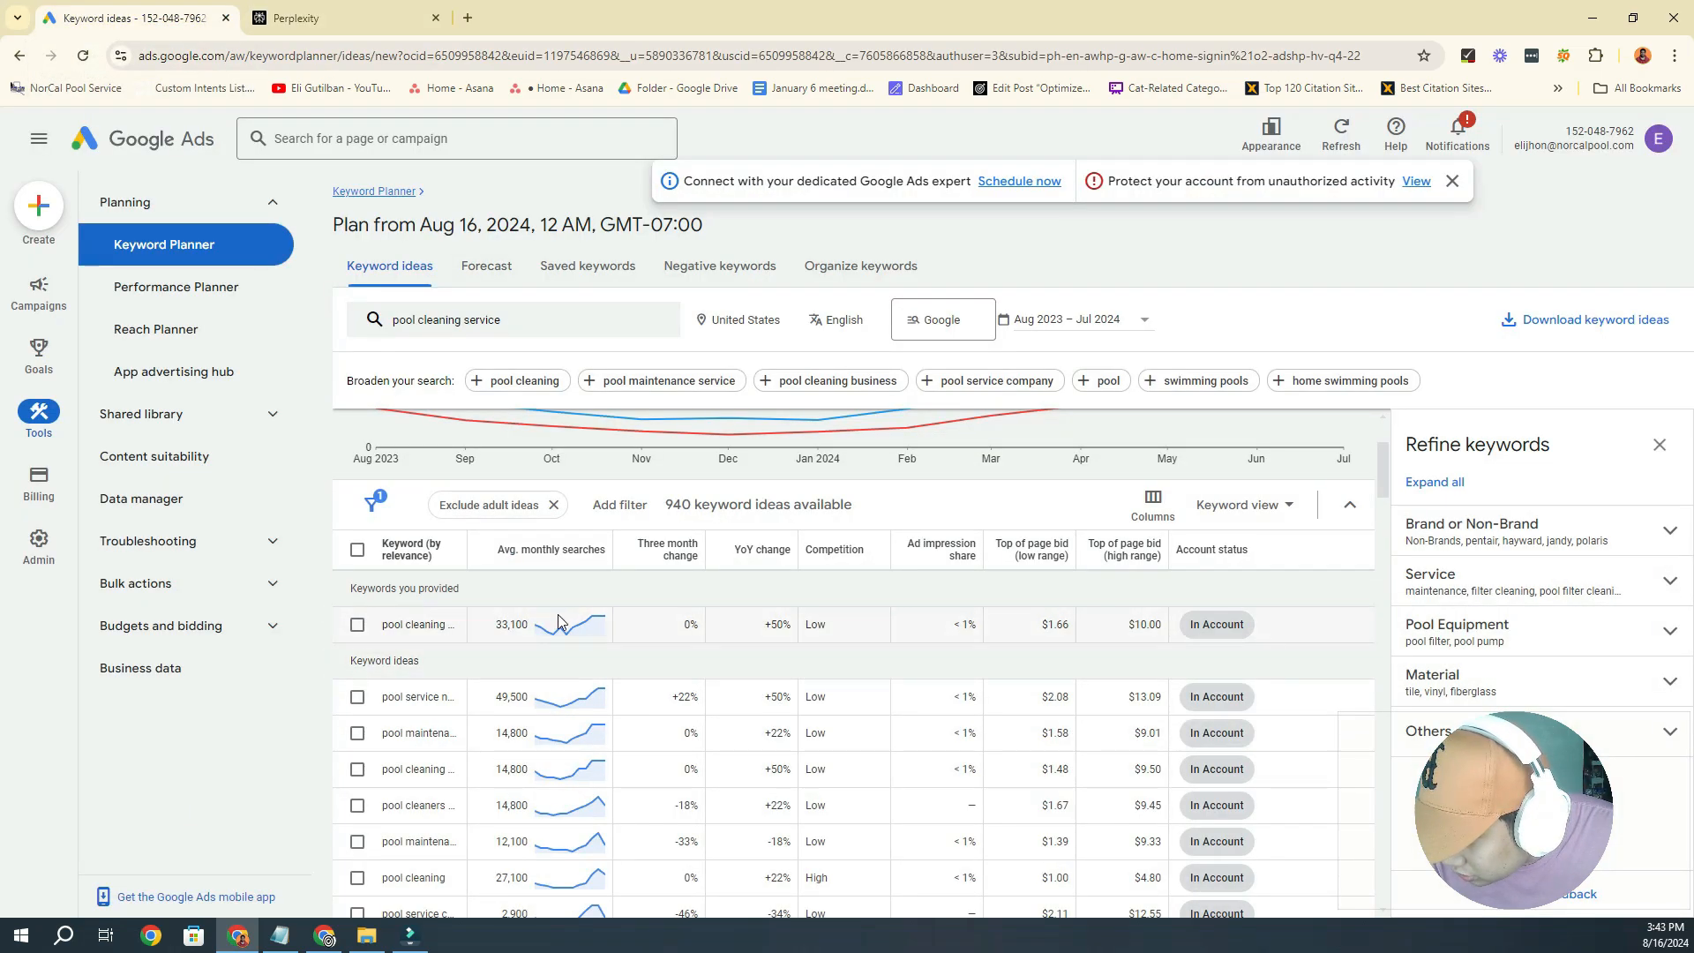
{"action": "left_click", "coordinate": [379, 19]}
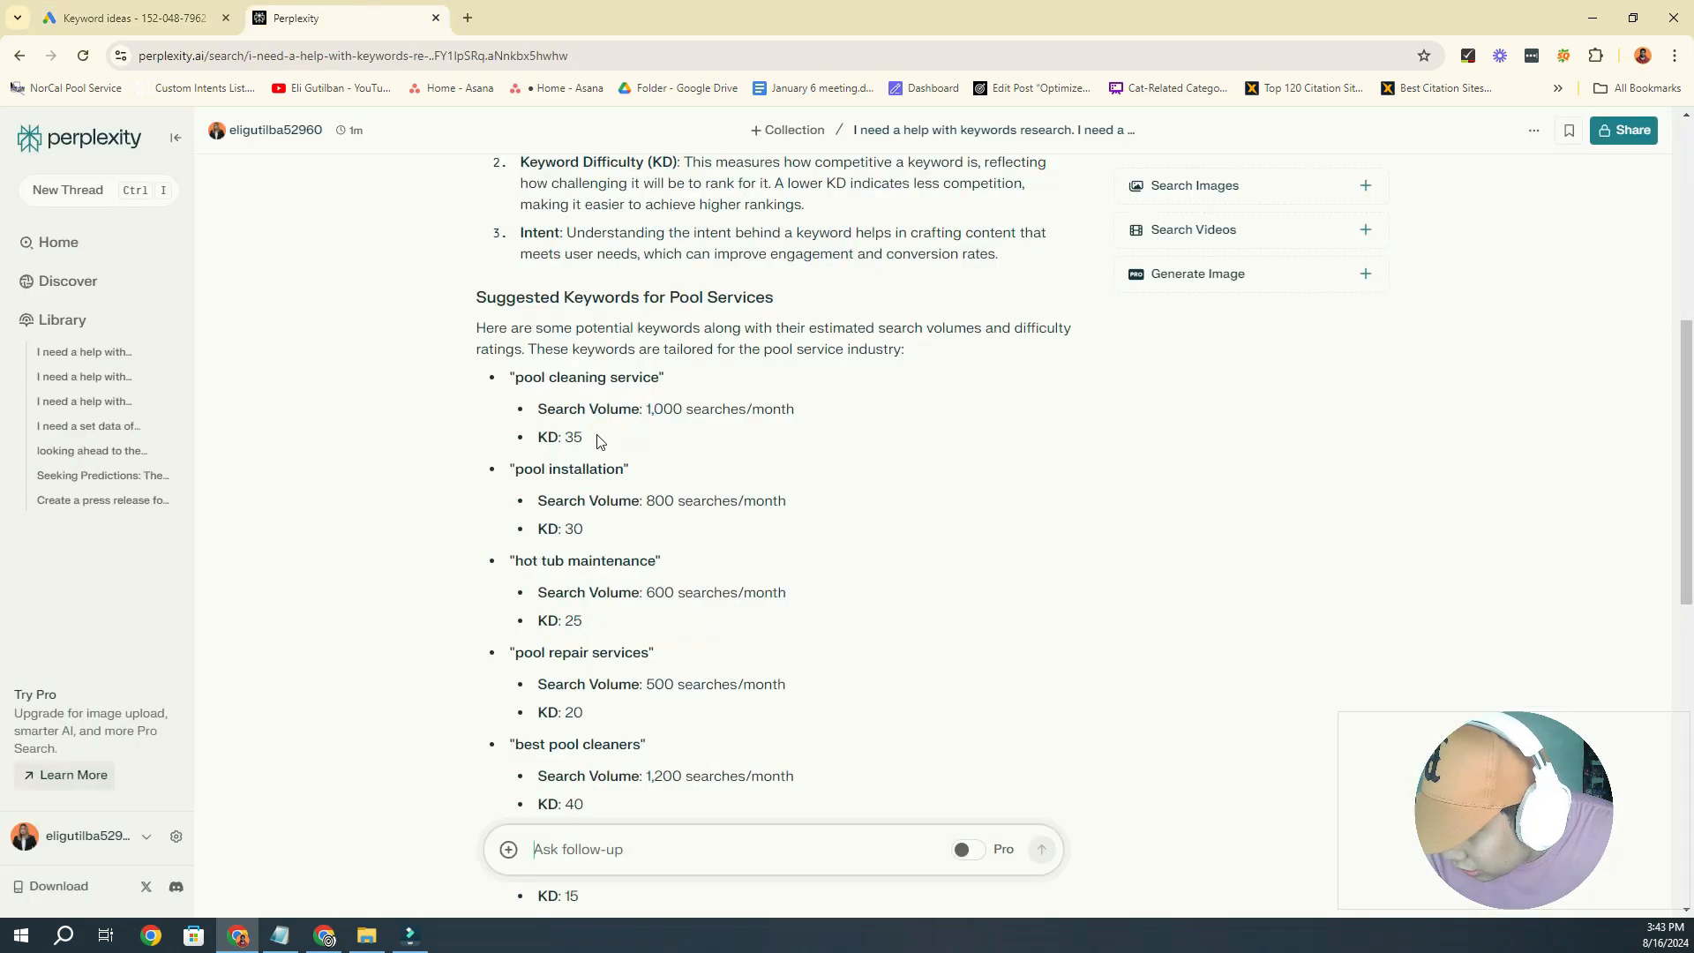
Copy the original prompt from the head of the Perplexity thread into the follow-up box
{"action": "scroll", "coordinate": [629, 530], "scroll_direction": "up", "scroll_amount": 6}
{"action": "scroll", "coordinate": [618, 617], "scroll_direction": "down", "scroll_amount": 4}
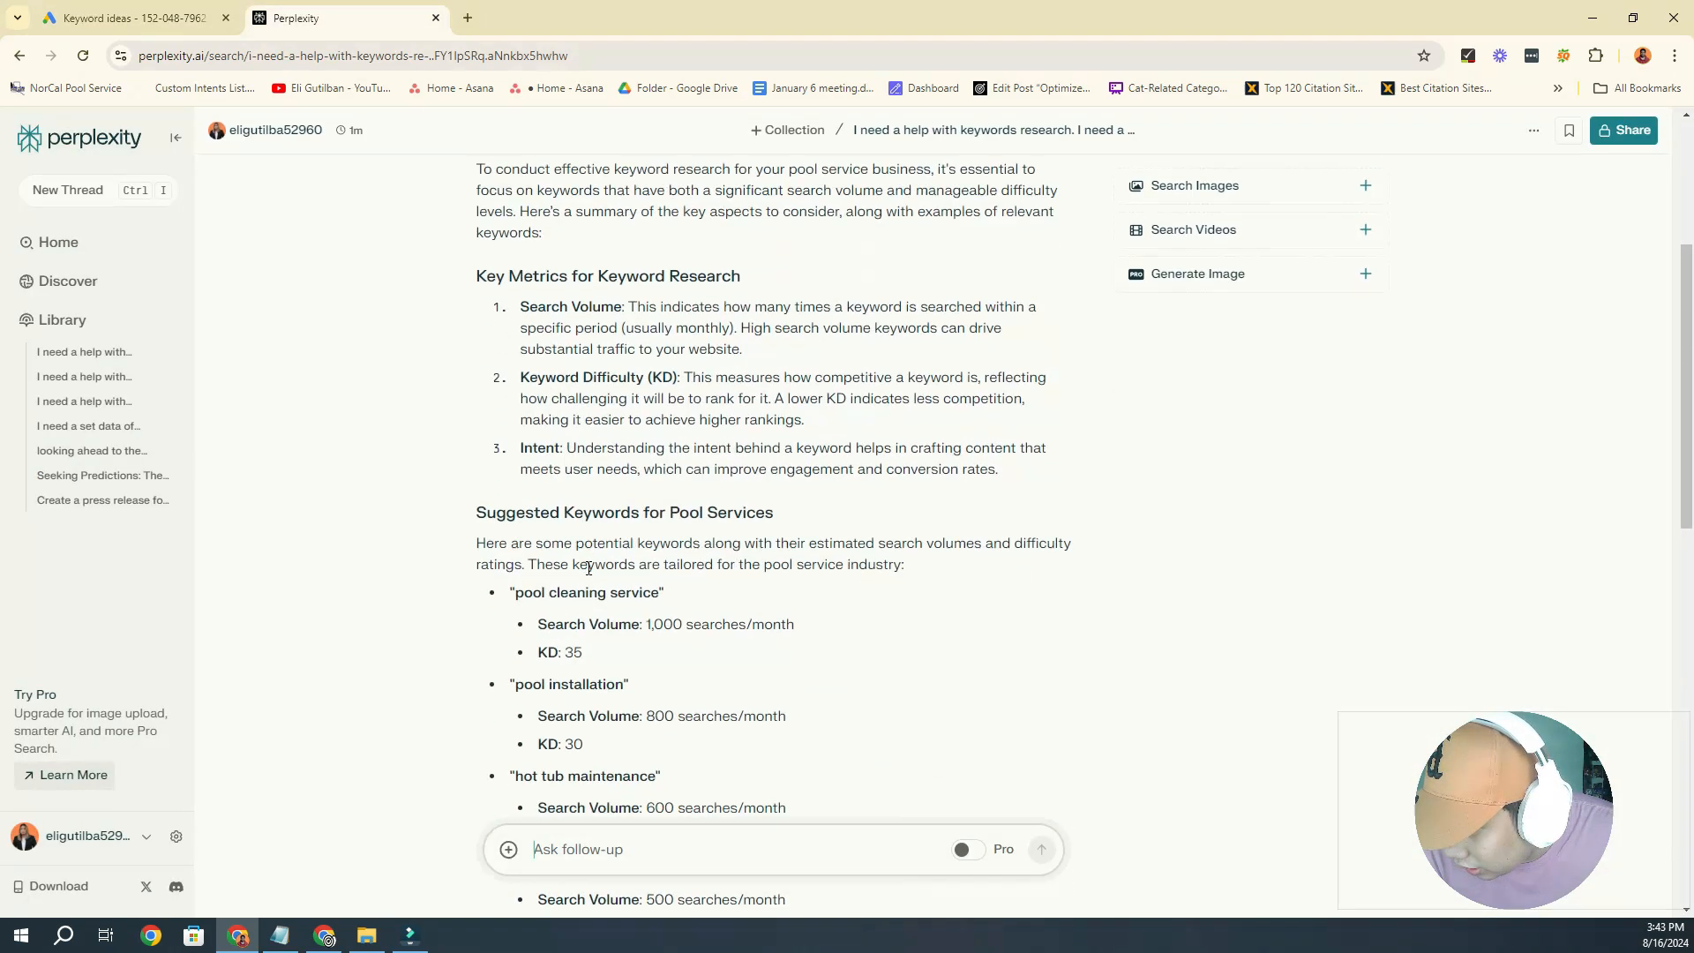
{"action": "scroll", "coordinate": [670, 579], "scroll_direction": "up", "scroll_amount": 4}
{"action": "left_click_drag", "start_coordinate": [588, 311], "coordinate": [470, 206]}
{"action": "left_click", "coordinate": [714, 849]}
Insert "avg monthly searches" before "volume" in the follow-up prompt, using Keyword Planner's wording, and submit it
{"action": "left_click", "coordinate": [210, 3]}
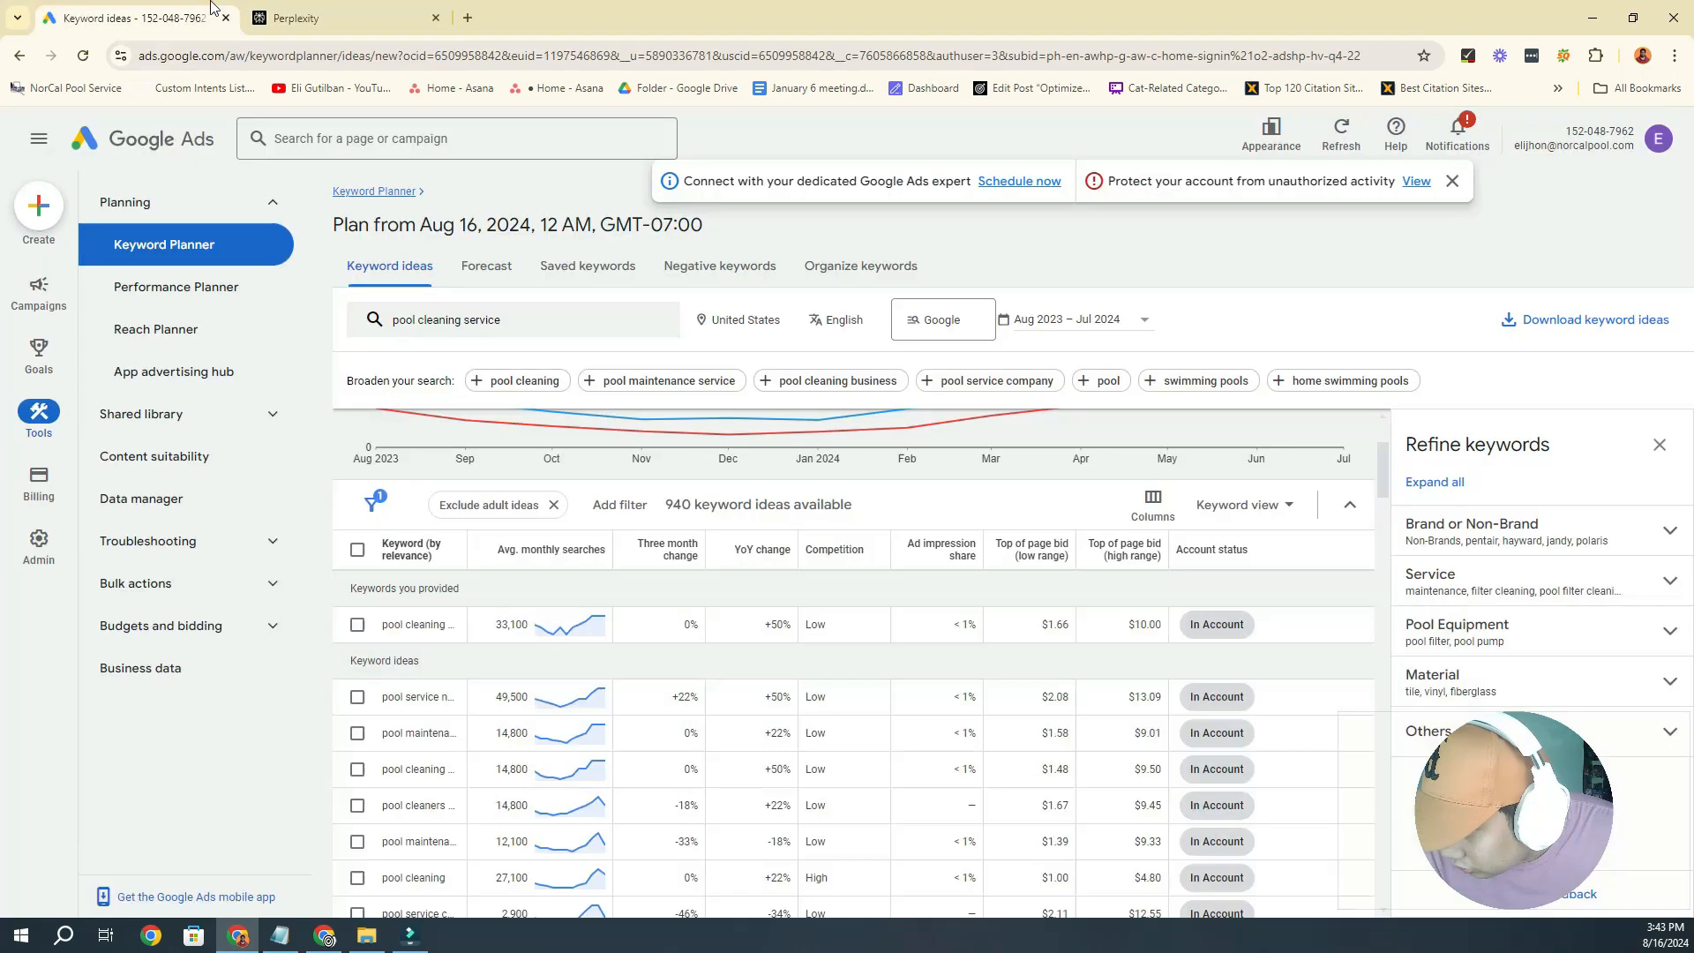
{"action": "left_click", "coordinate": [308, 10]}
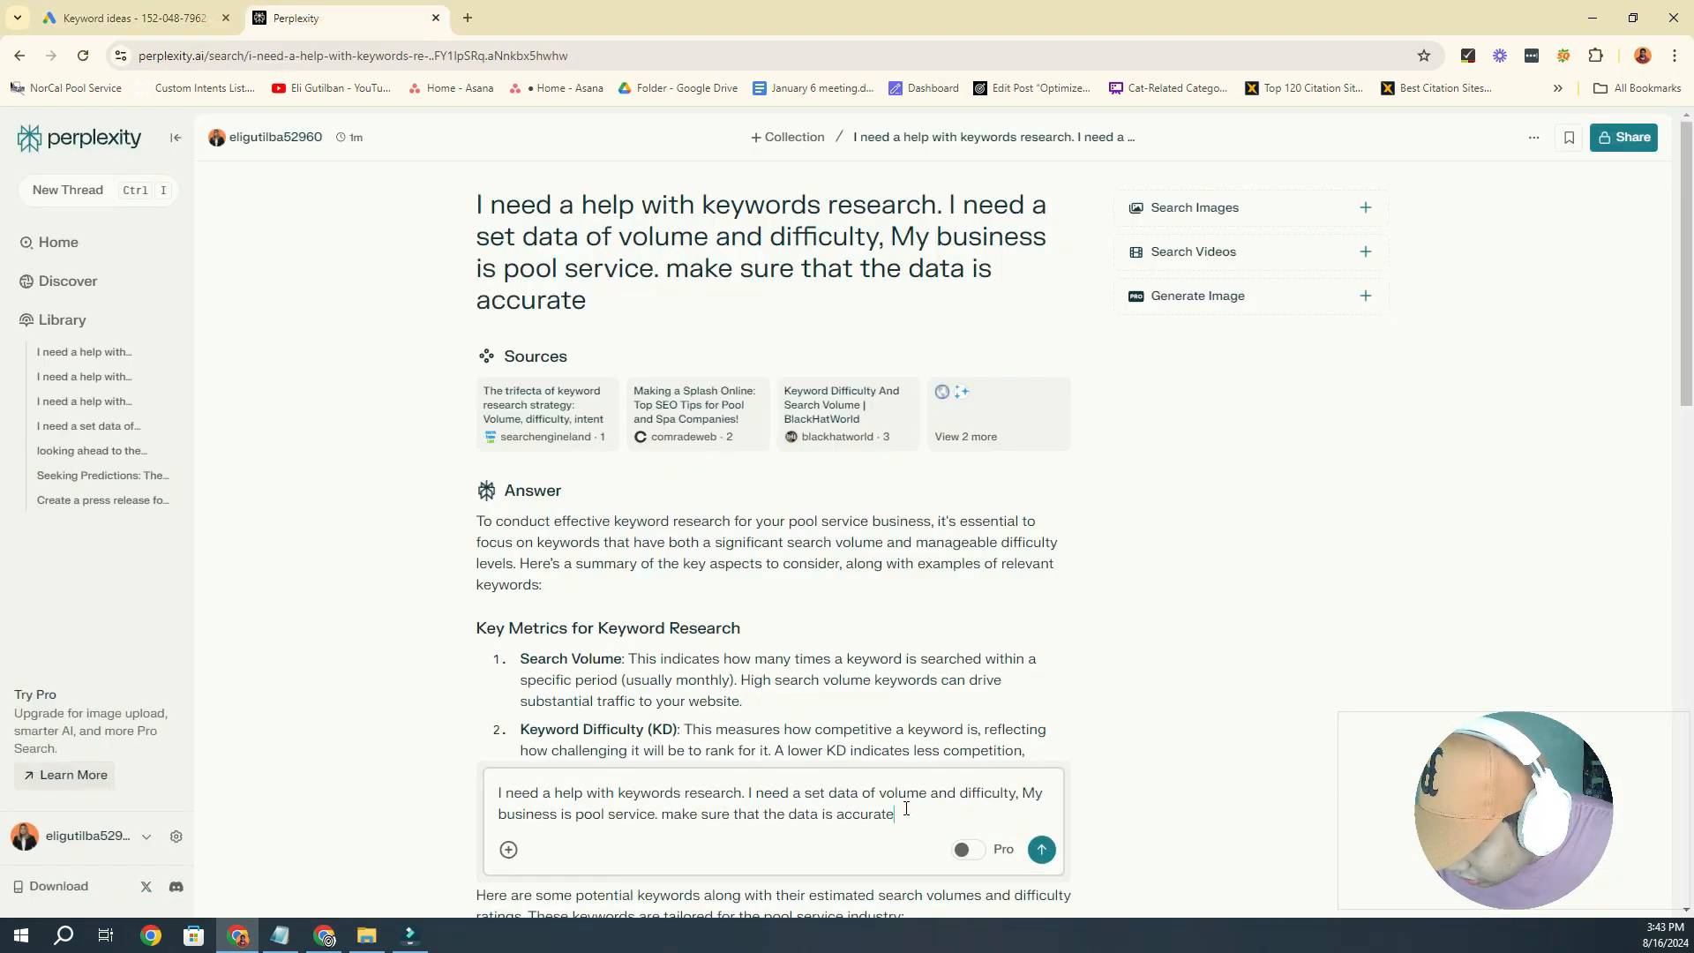
{"action": "left_click", "coordinate": [879, 792]}
{"action": "type", "text": "a"}
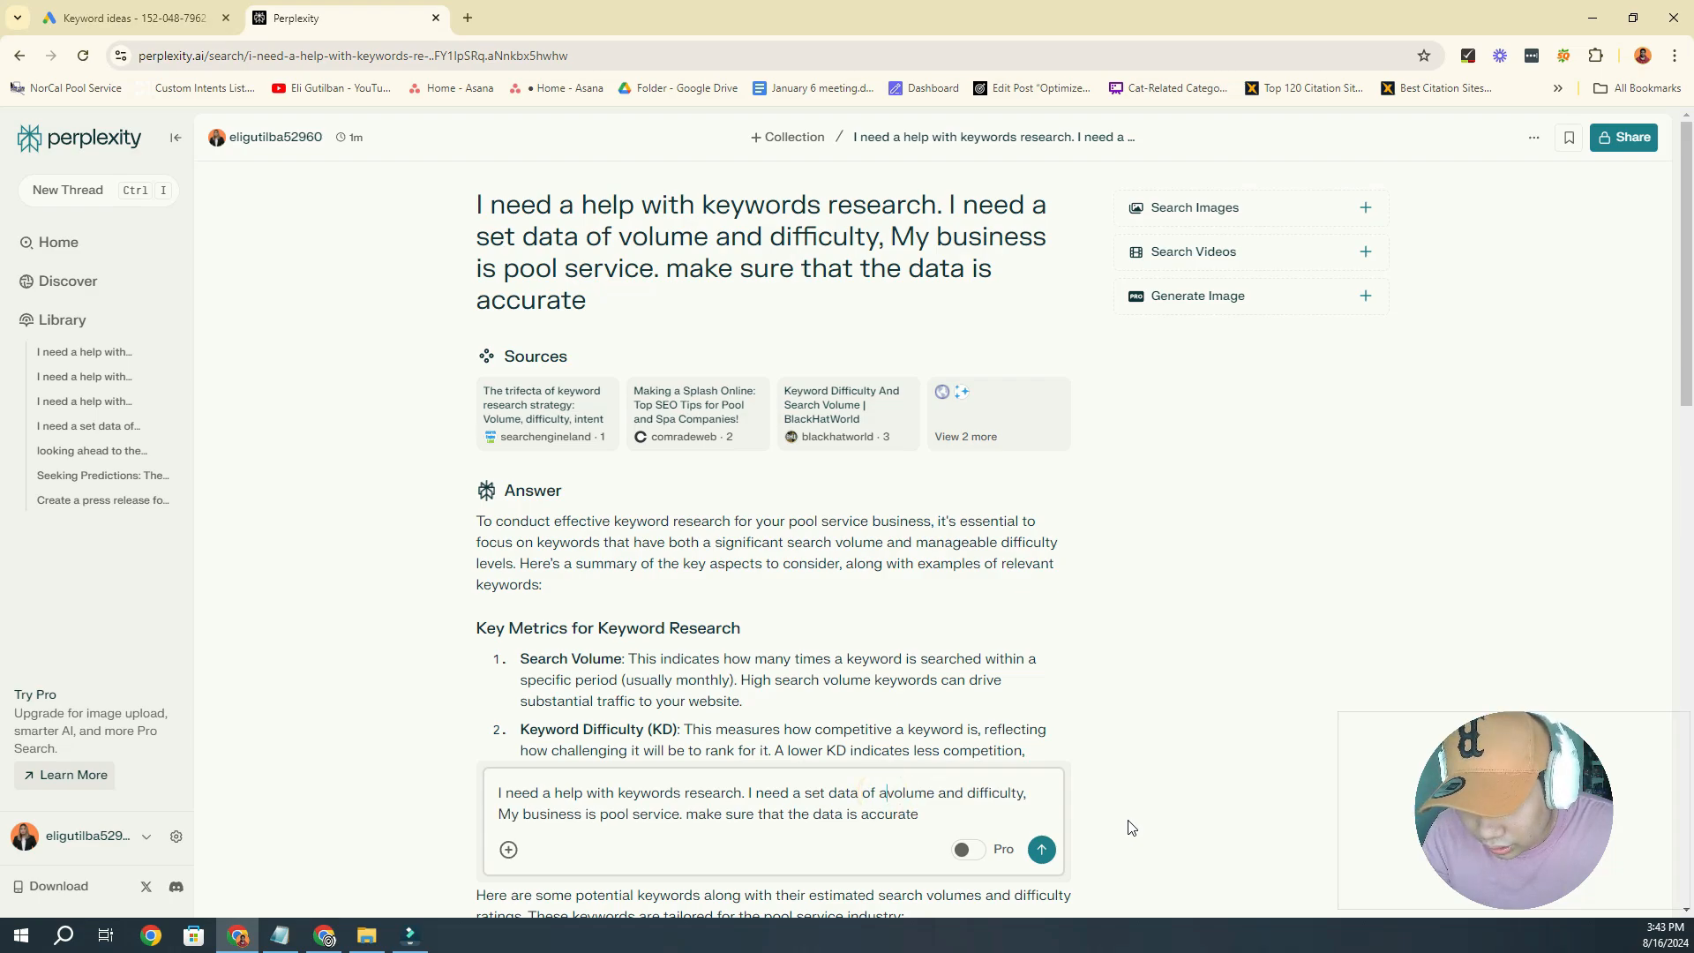
{"action": "type", "text": "vg mo"}
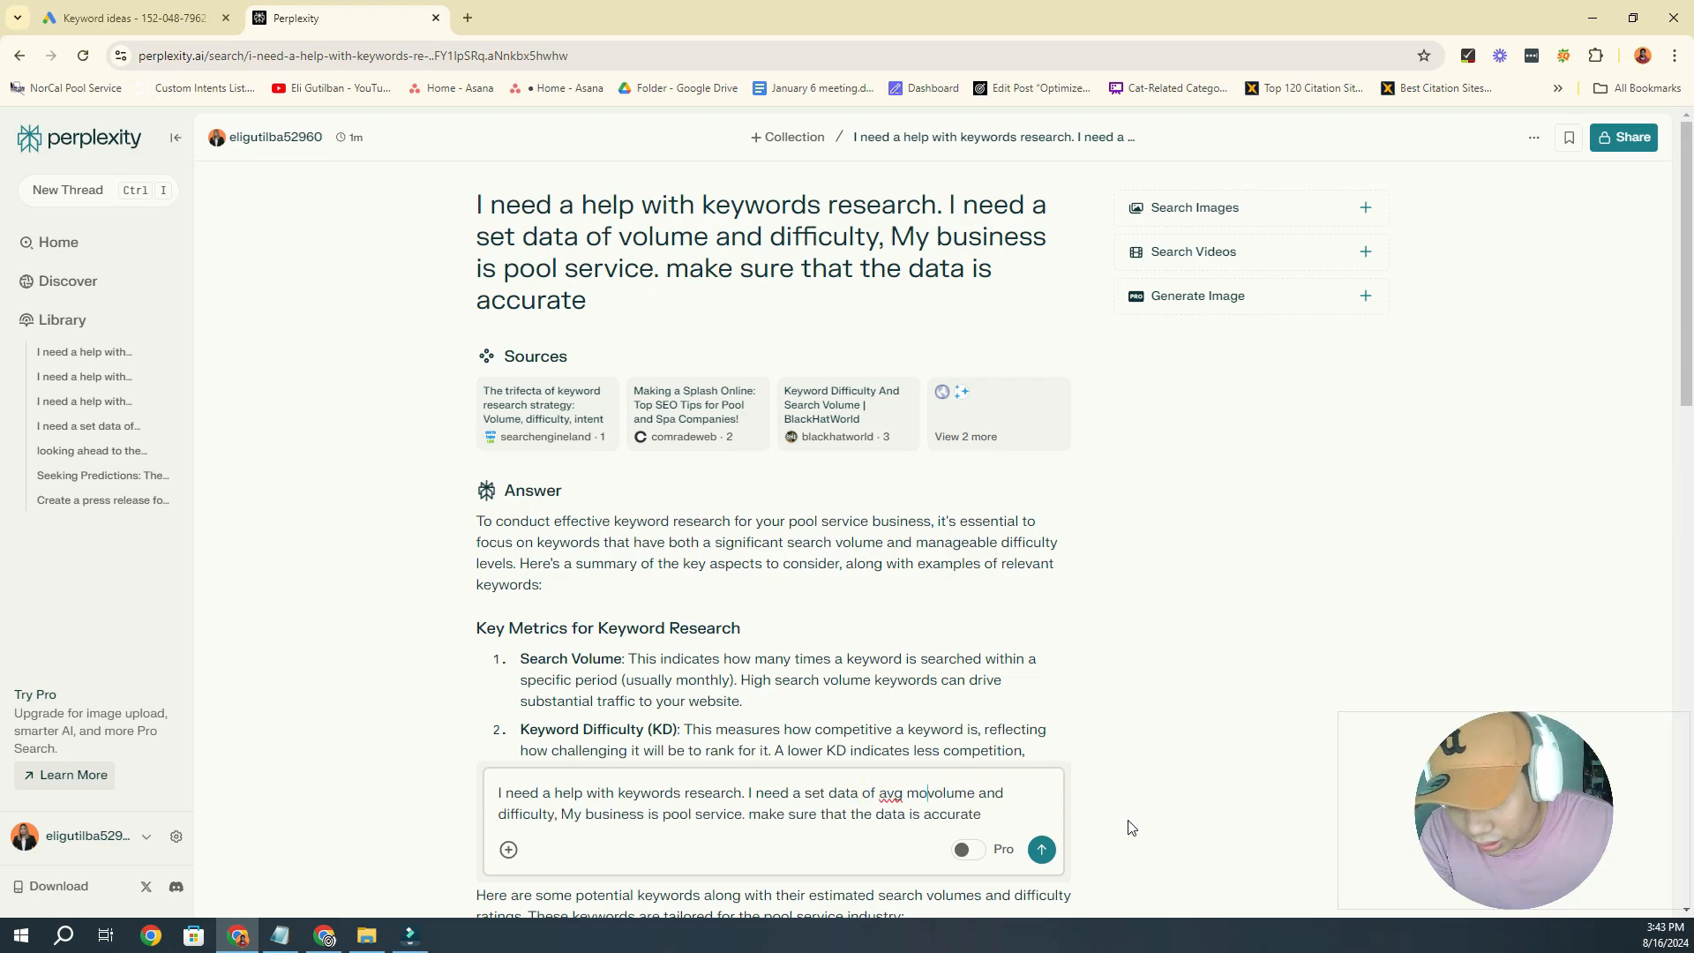
{"action": "type", "text": "nth"}
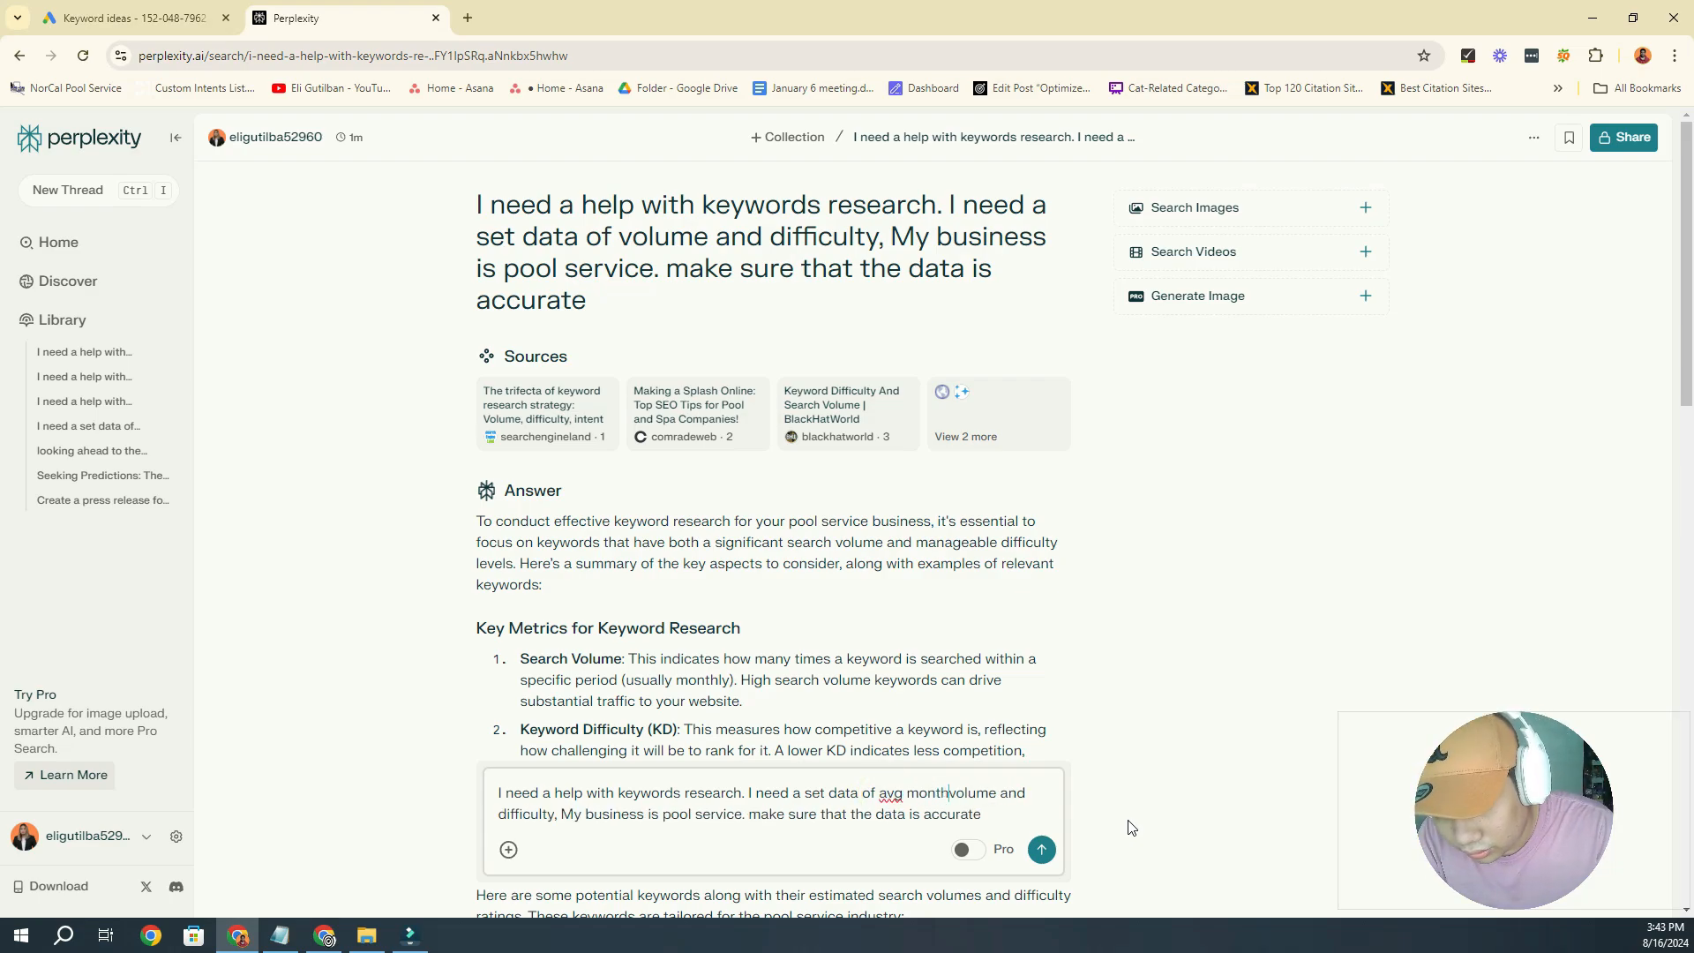
{"action": "type", "text": "ly searches"}
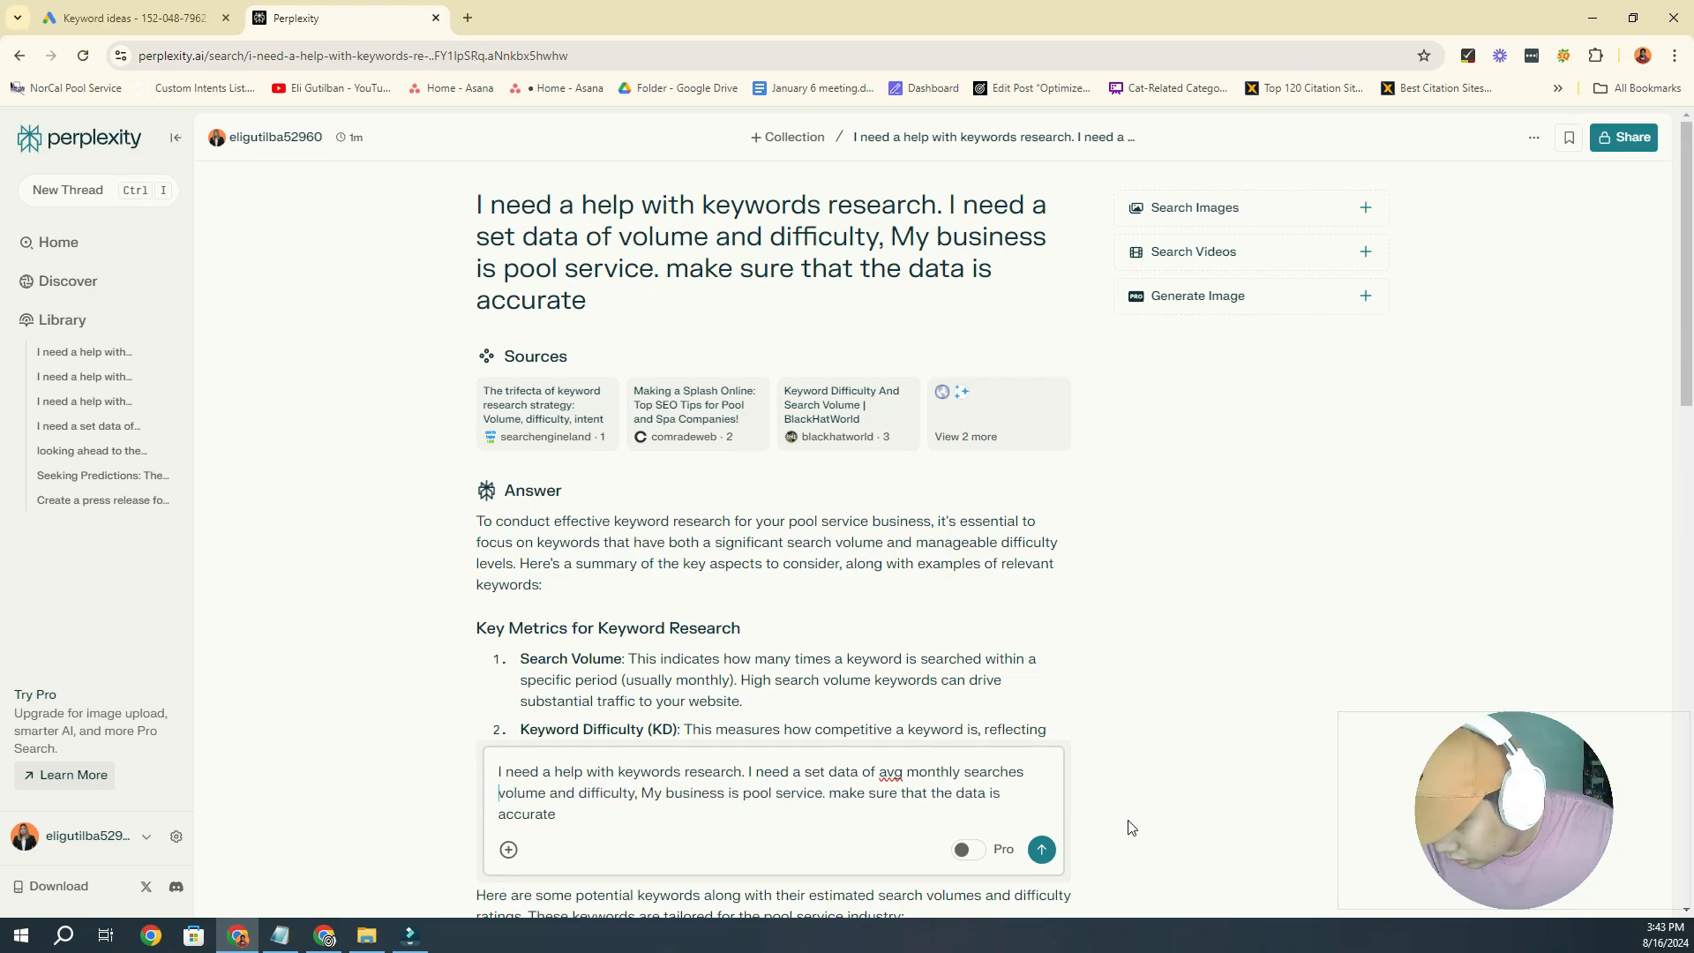
{"action": "key", "text": "Return"}
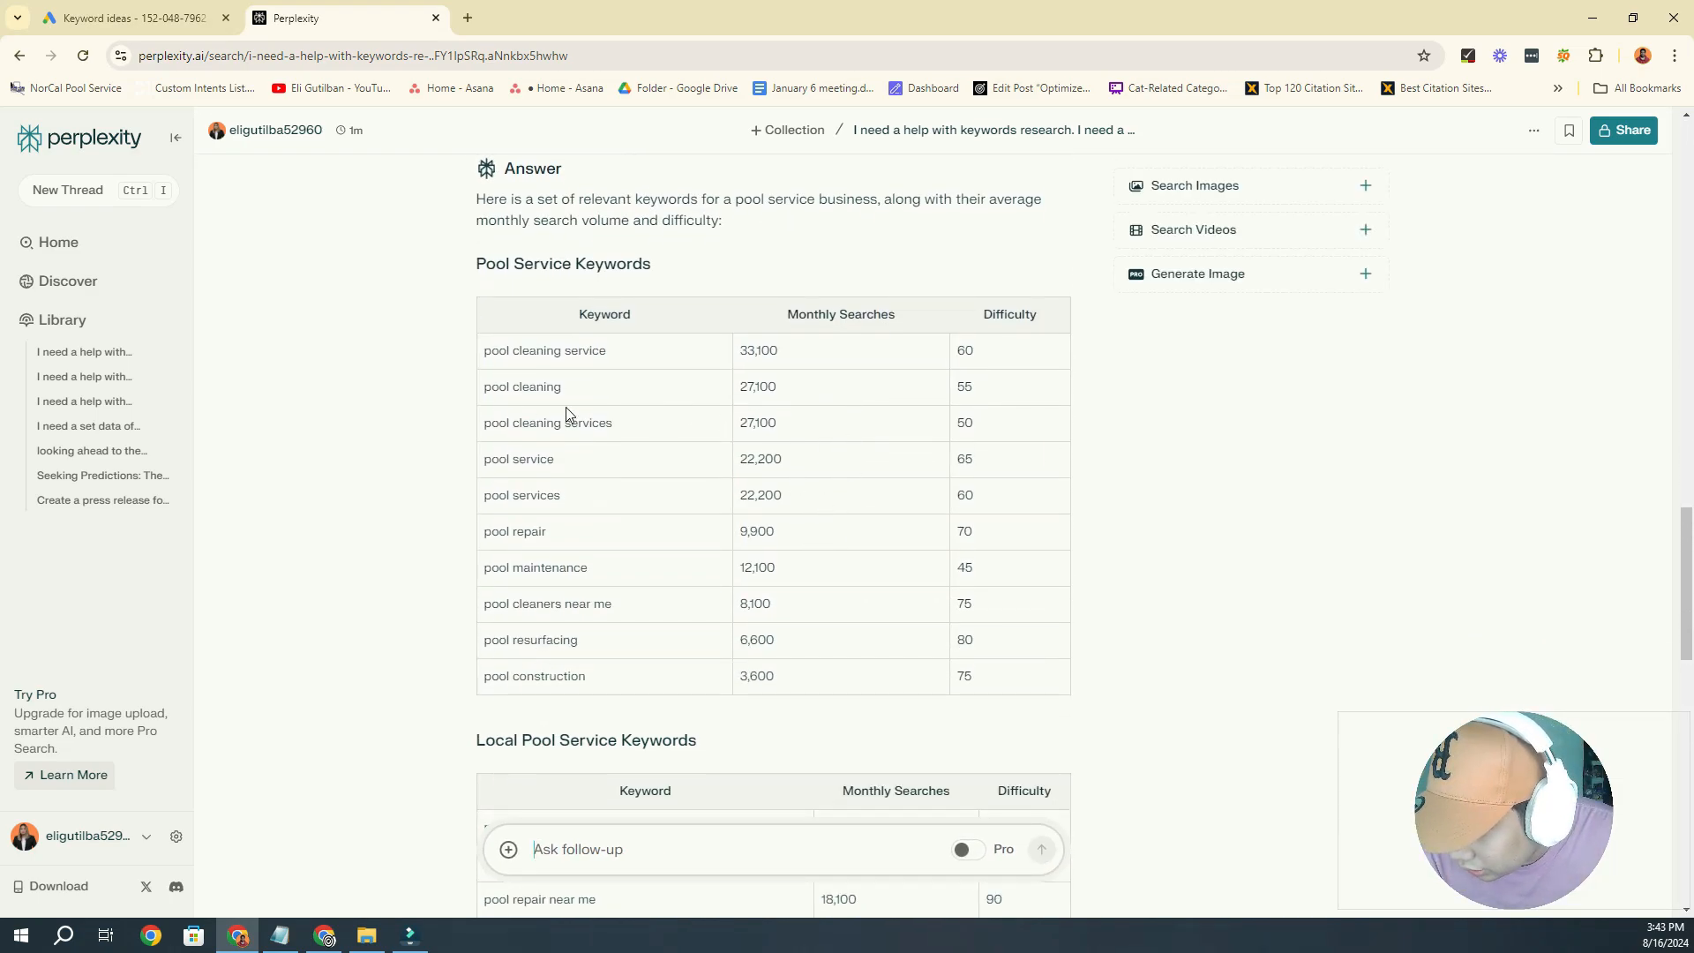
Compare the monthly searches and difficulty of "pool cleaning service" in the Perplexity answer with Keyword Planner's average monthly searches and competition
{"action": "key", "text": "ctrl+Tab"}
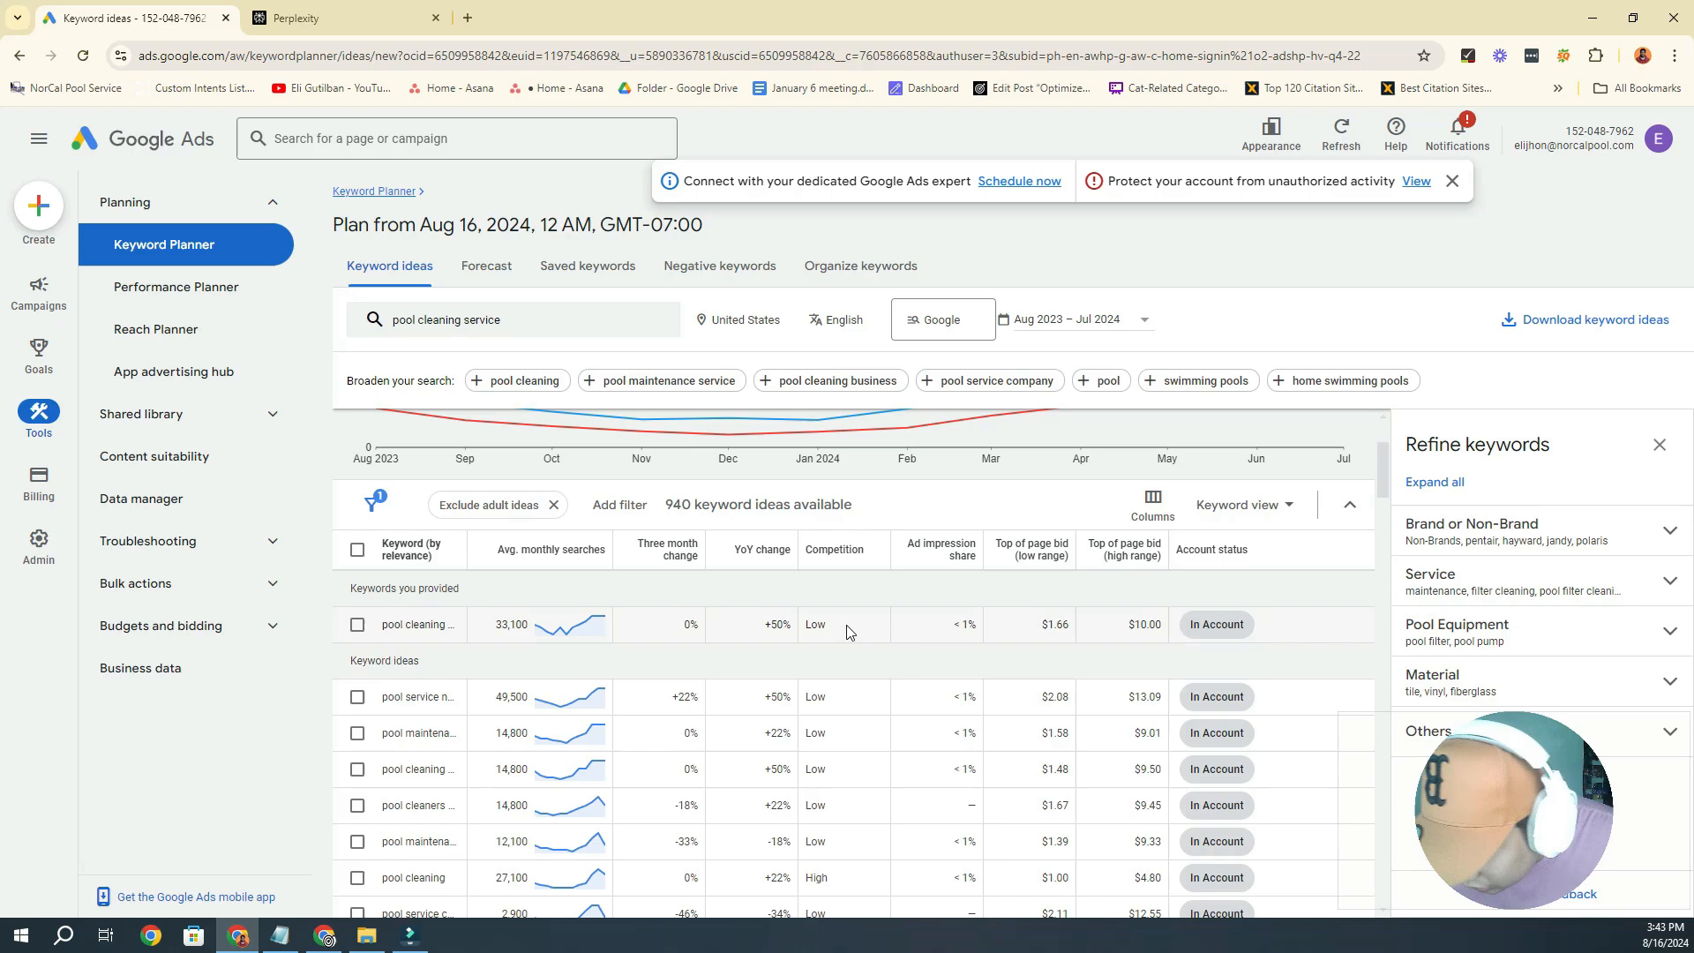
{"action": "key", "text": "ctrl+Tab"}
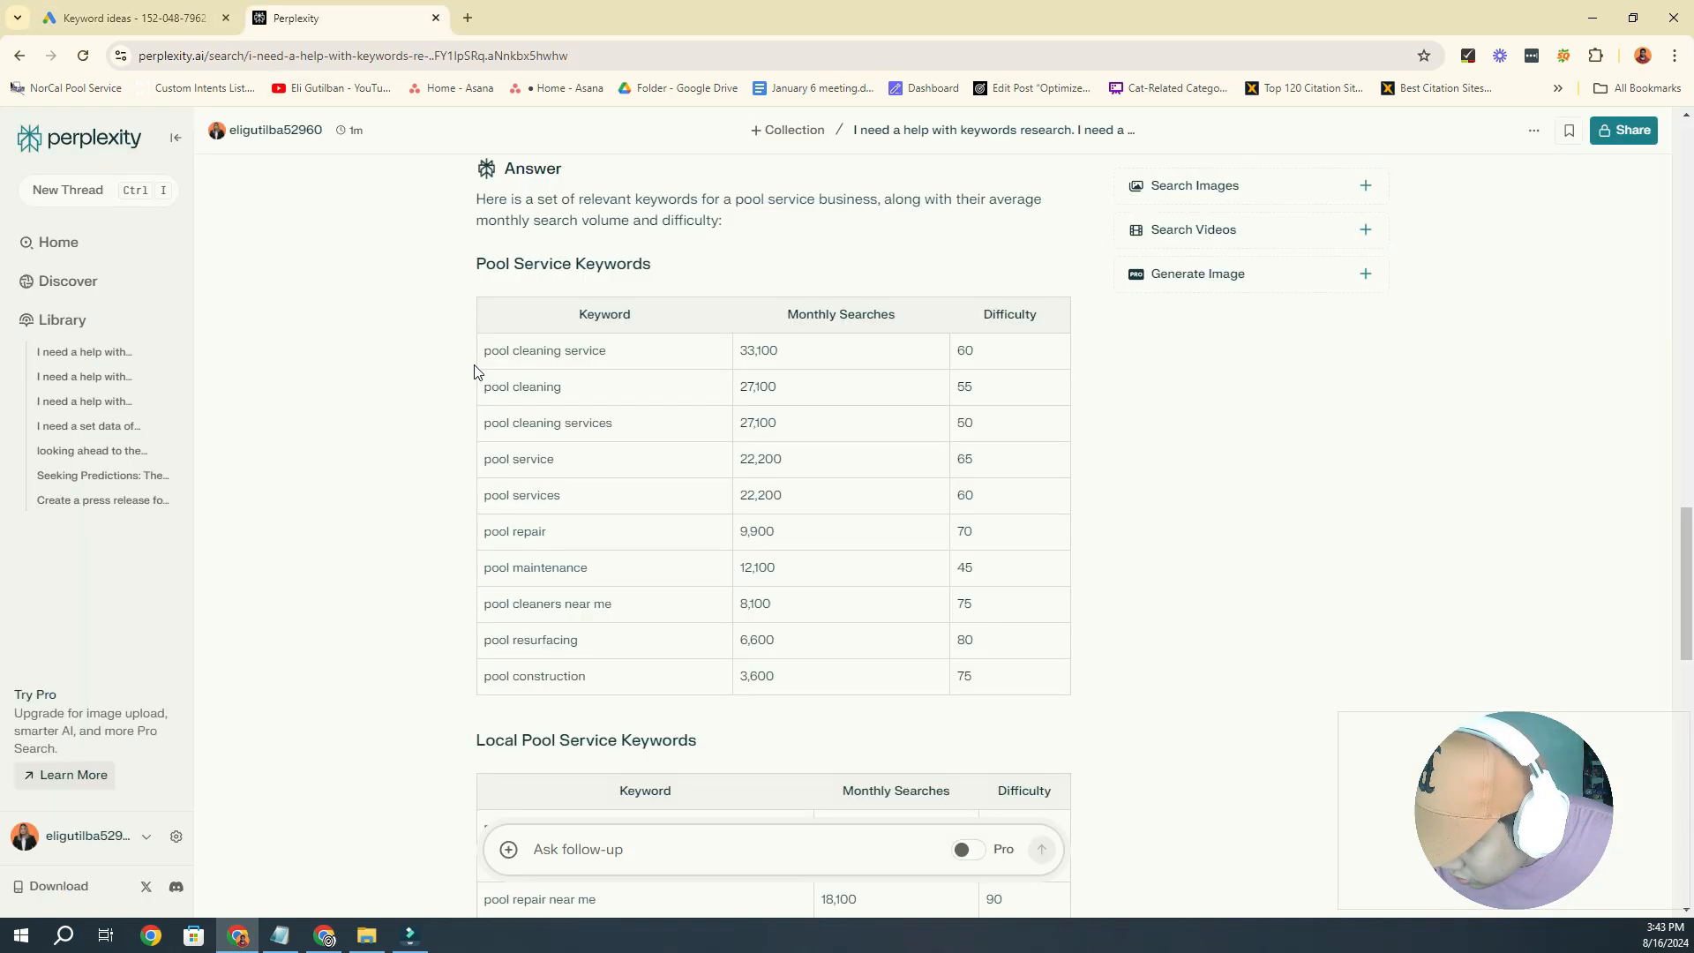
{"action": "left_click", "coordinate": [200, 8]}
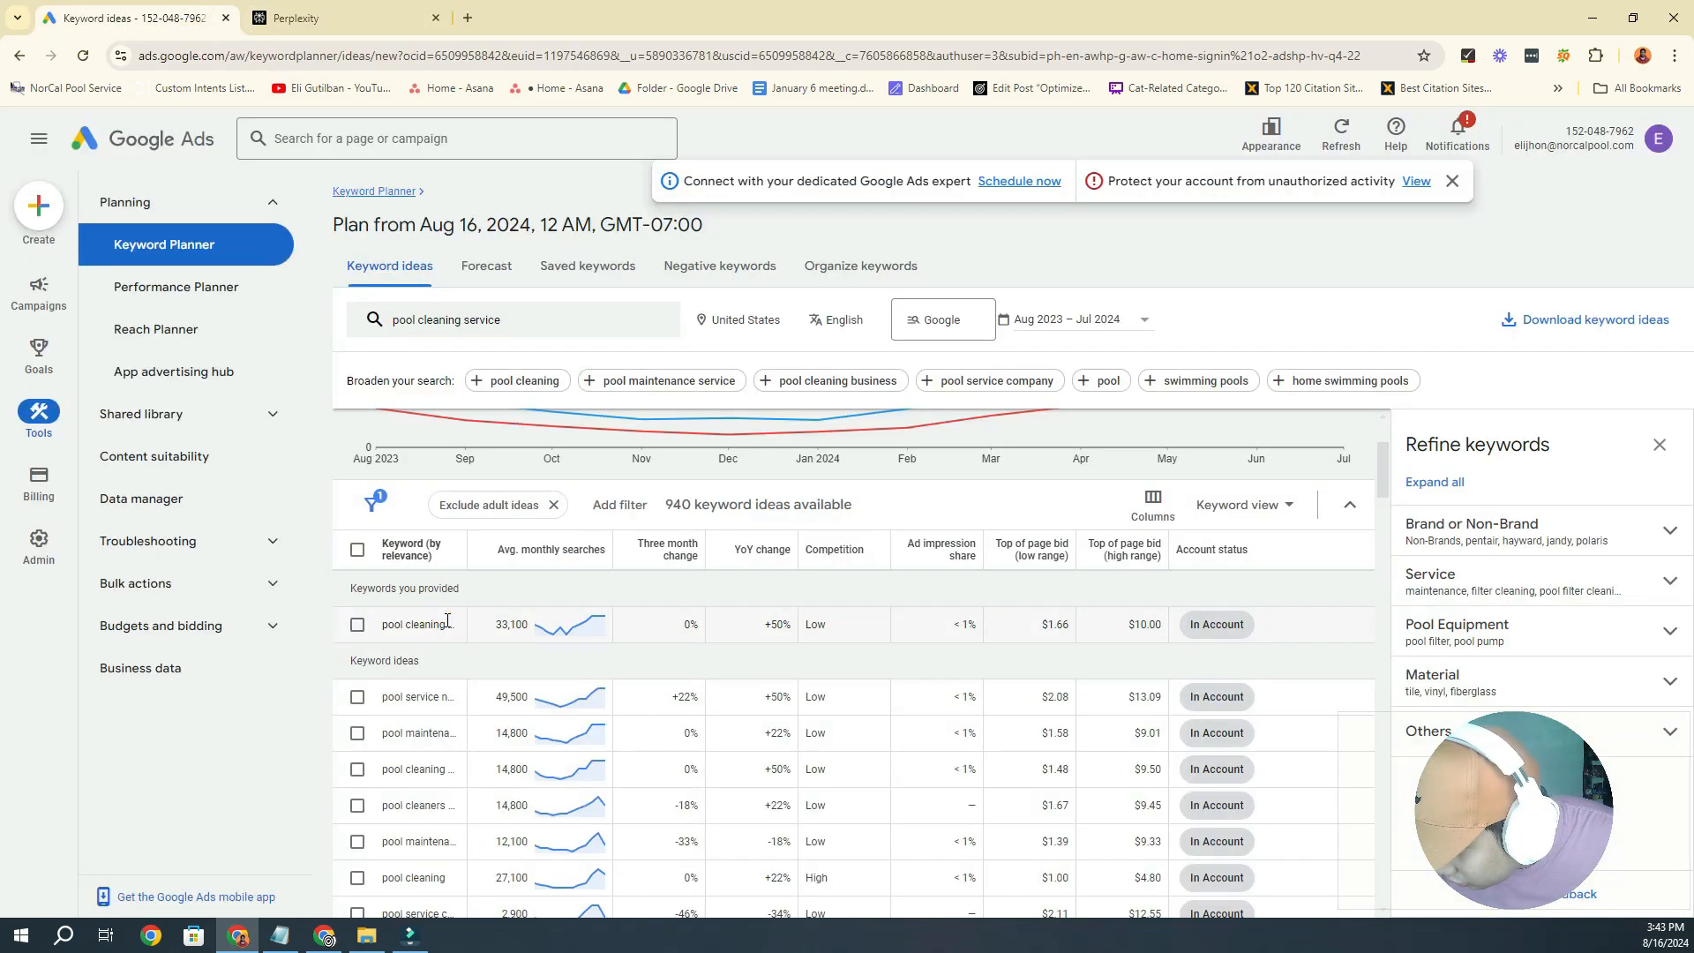
{"action": "scroll", "coordinate": [440, 622], "scroll_direction": "up", "scroll_amount": 1}
{"action": "left_click", "coordinate": [342, 11]}
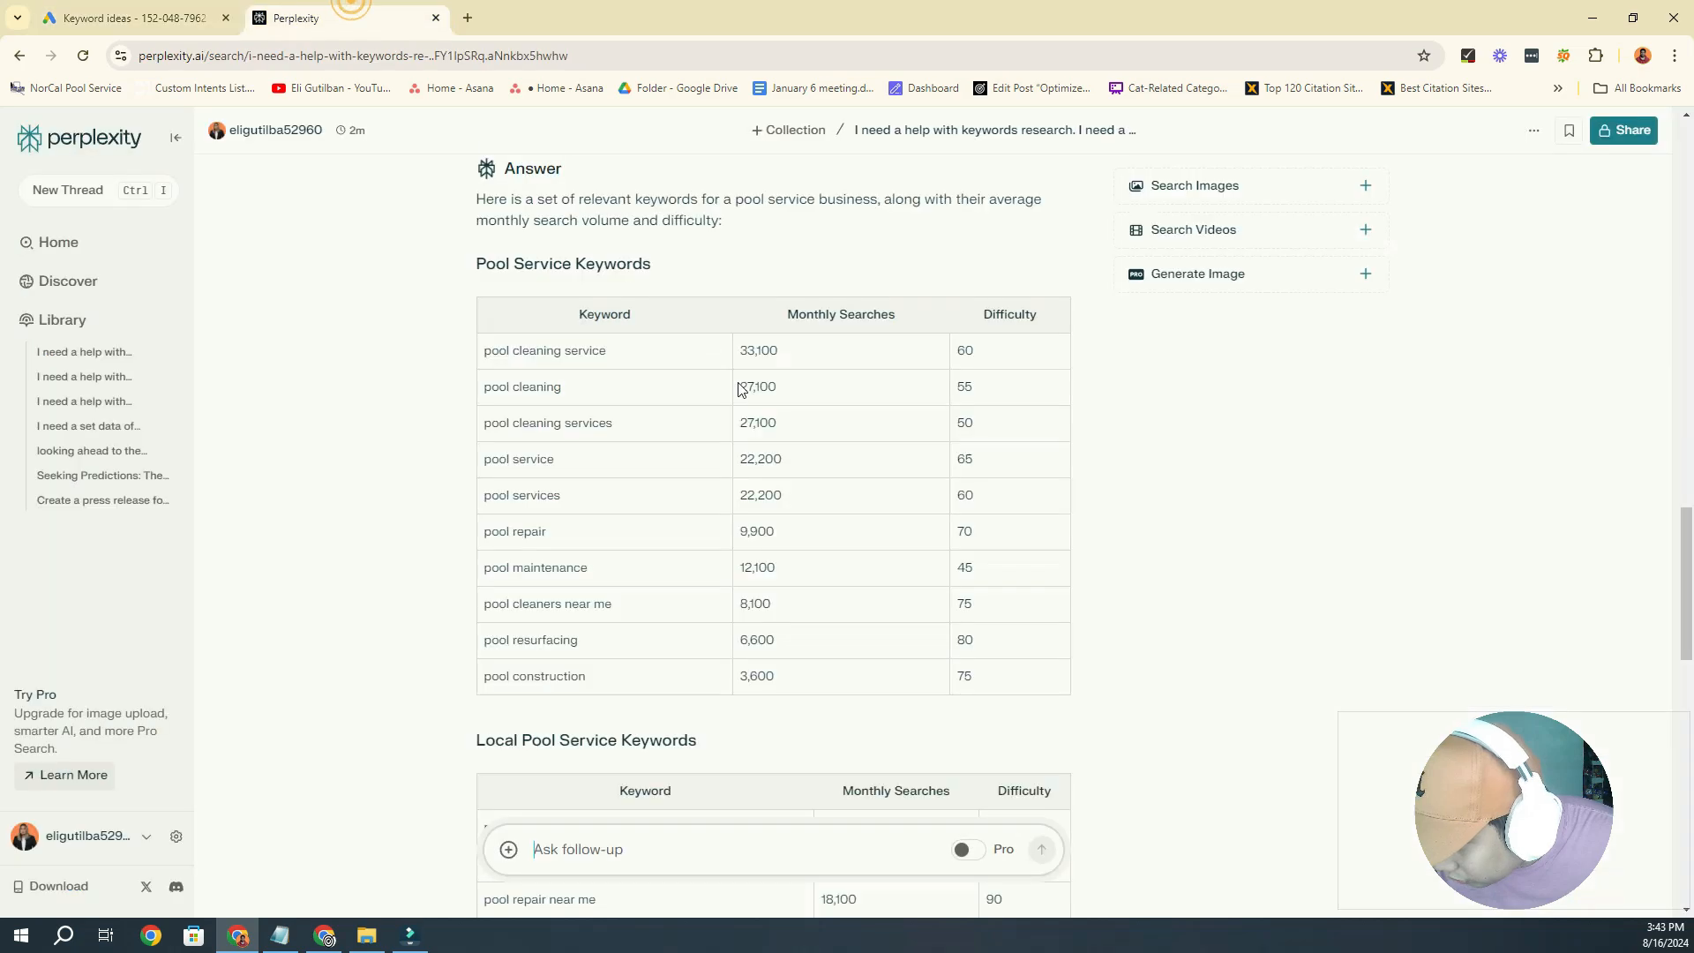
{"action": "left_click_drag", "start_coordinate": [635, 349], "coordinate": [517, 346]}
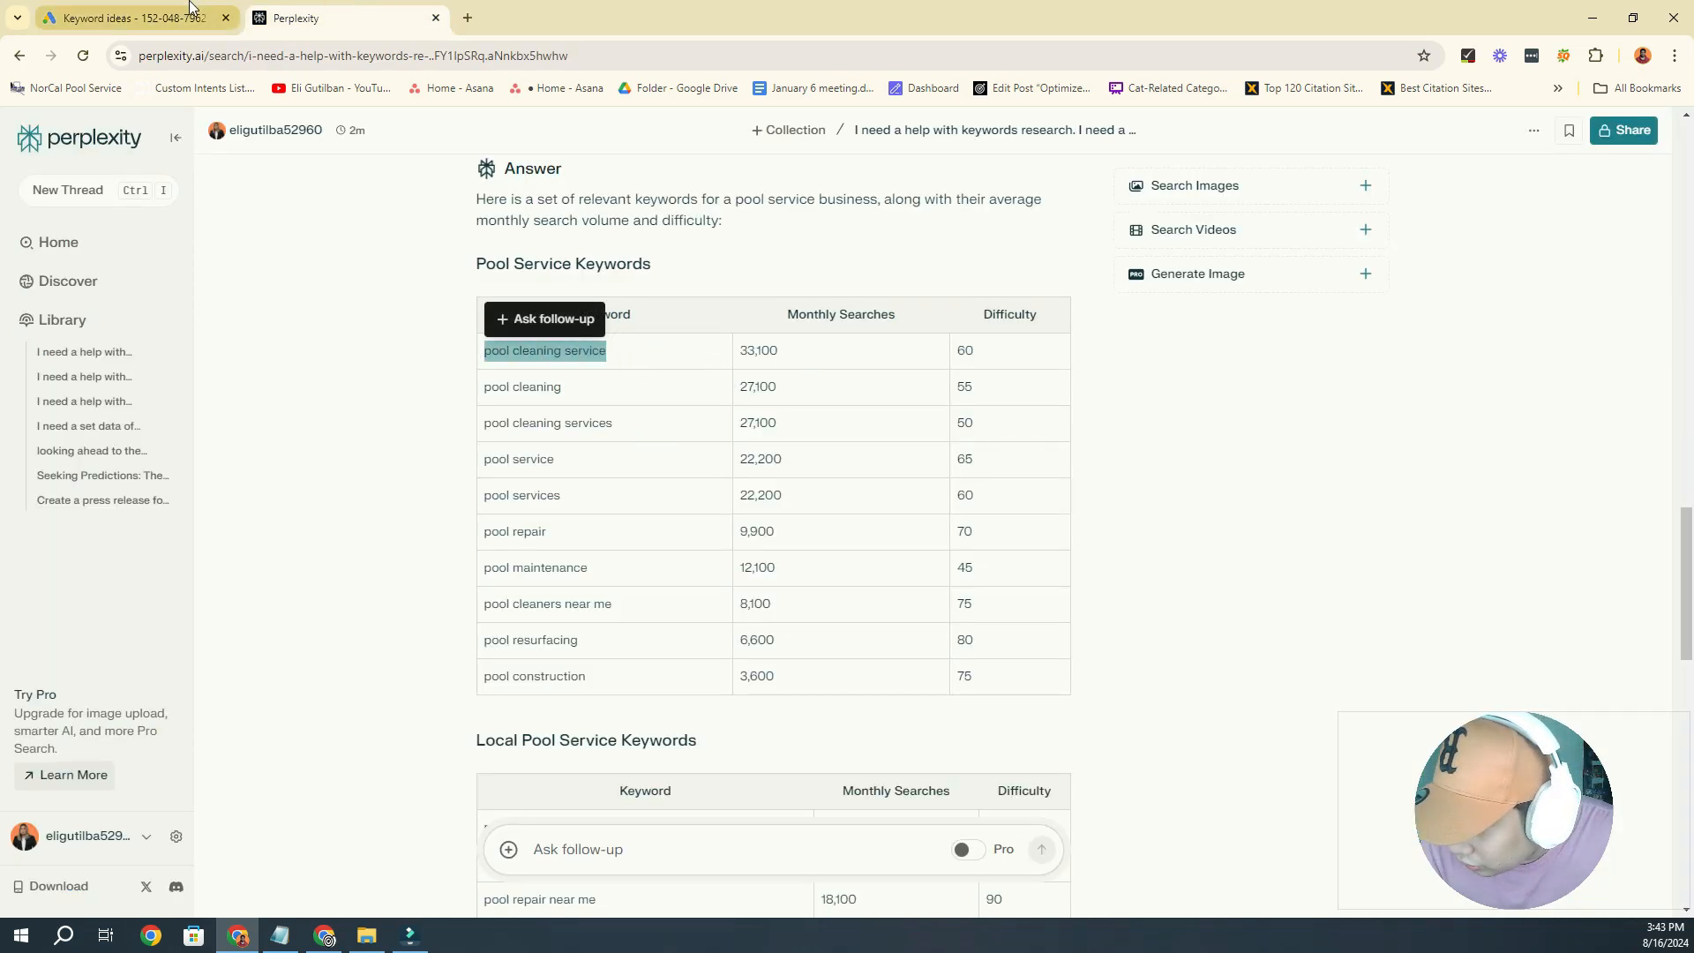
{"action": "left_click", "coordinate": [132, 18]}
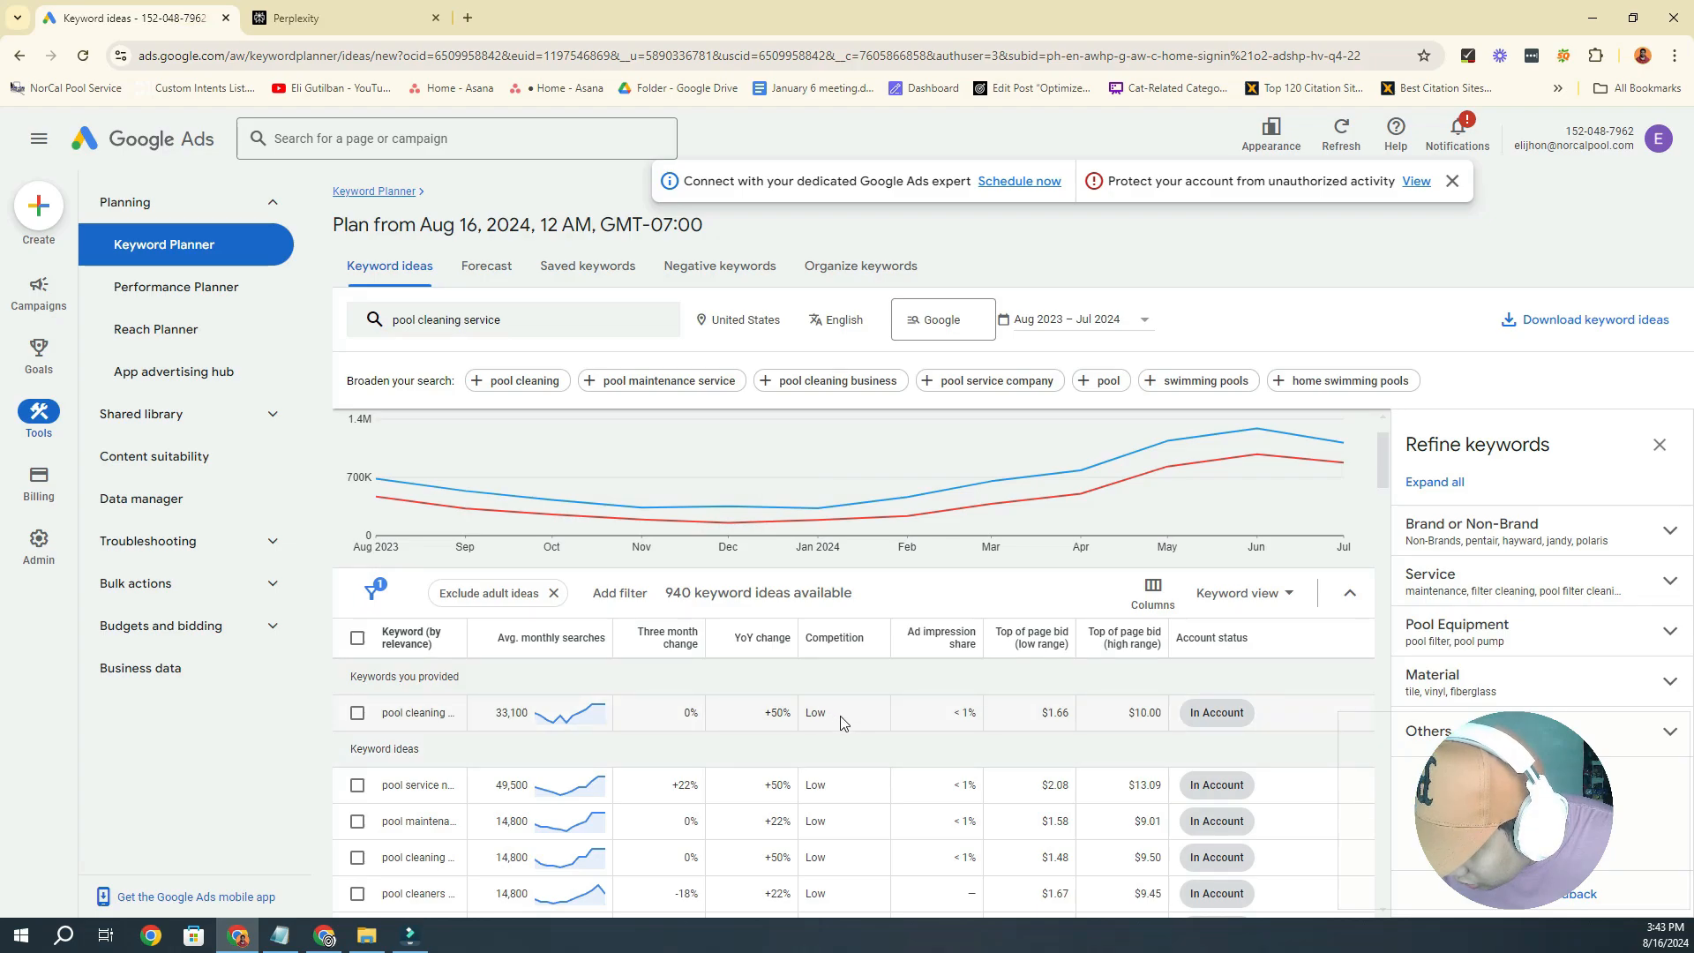
{"action": "scroll", "coordinate": [847, 728], "scroll_direction": "down", "scroll_amount": 1}
{"action": "left_click", "coordinate": [389, 10]}
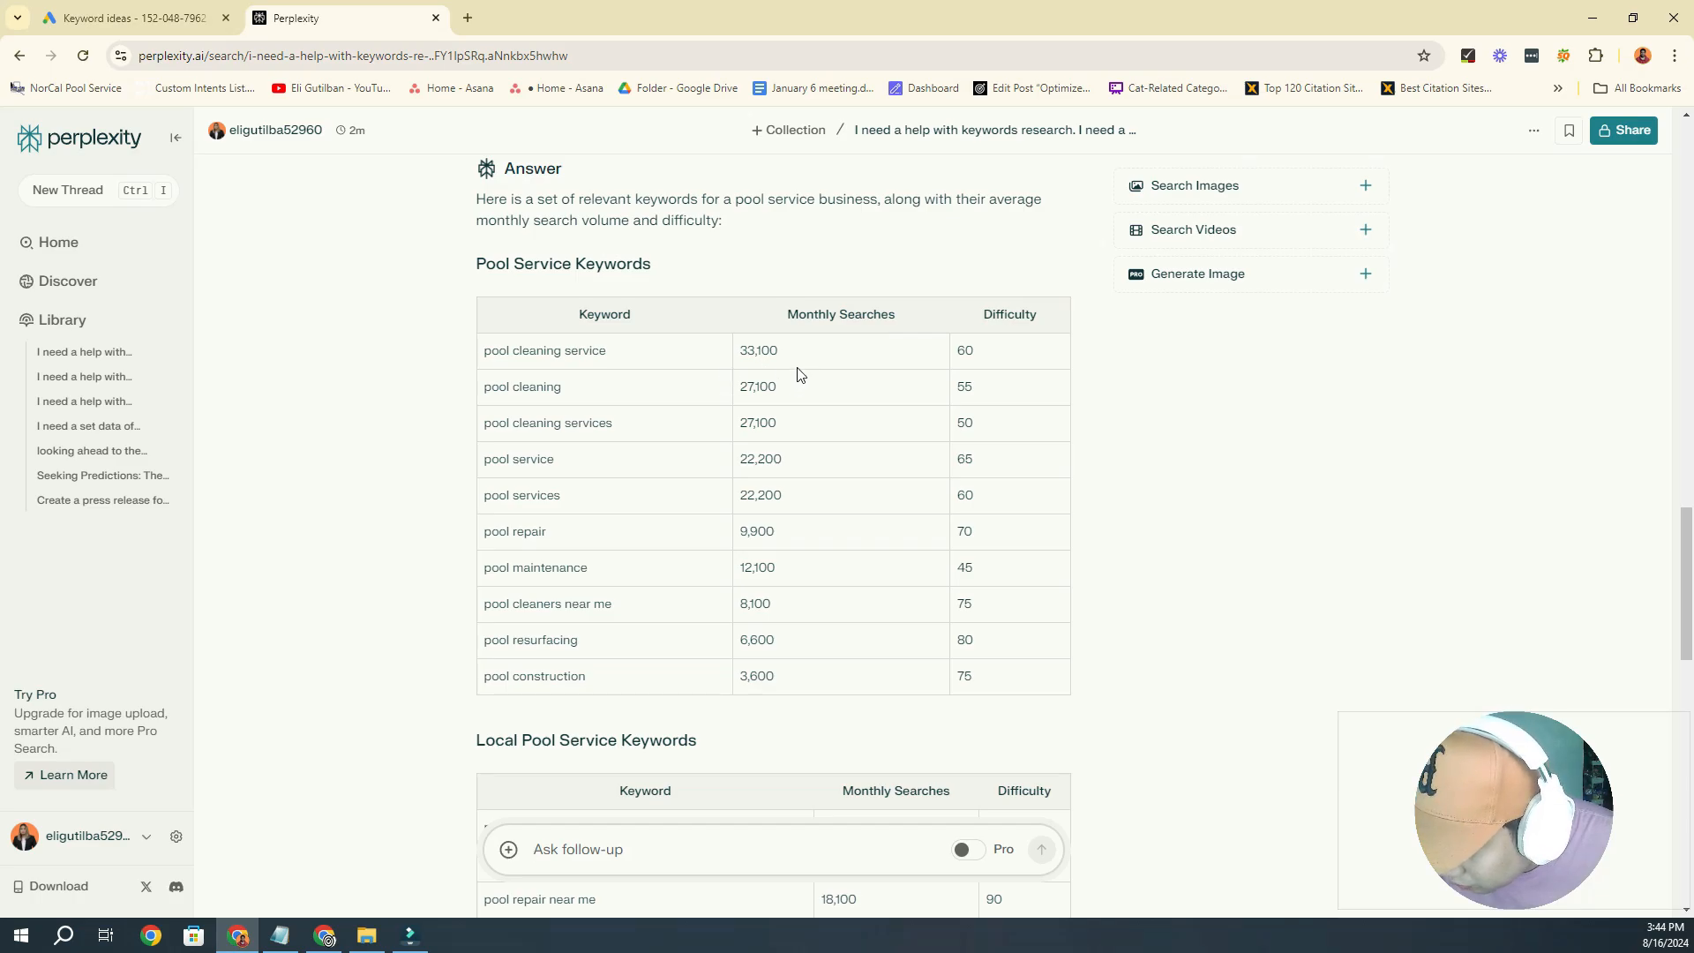
{"action": "left_click_drag", "start_coordinate": [791, 357], "coordinate": [743, 330]}
{"action": "left_click", "coordinate": [1091, 391]}
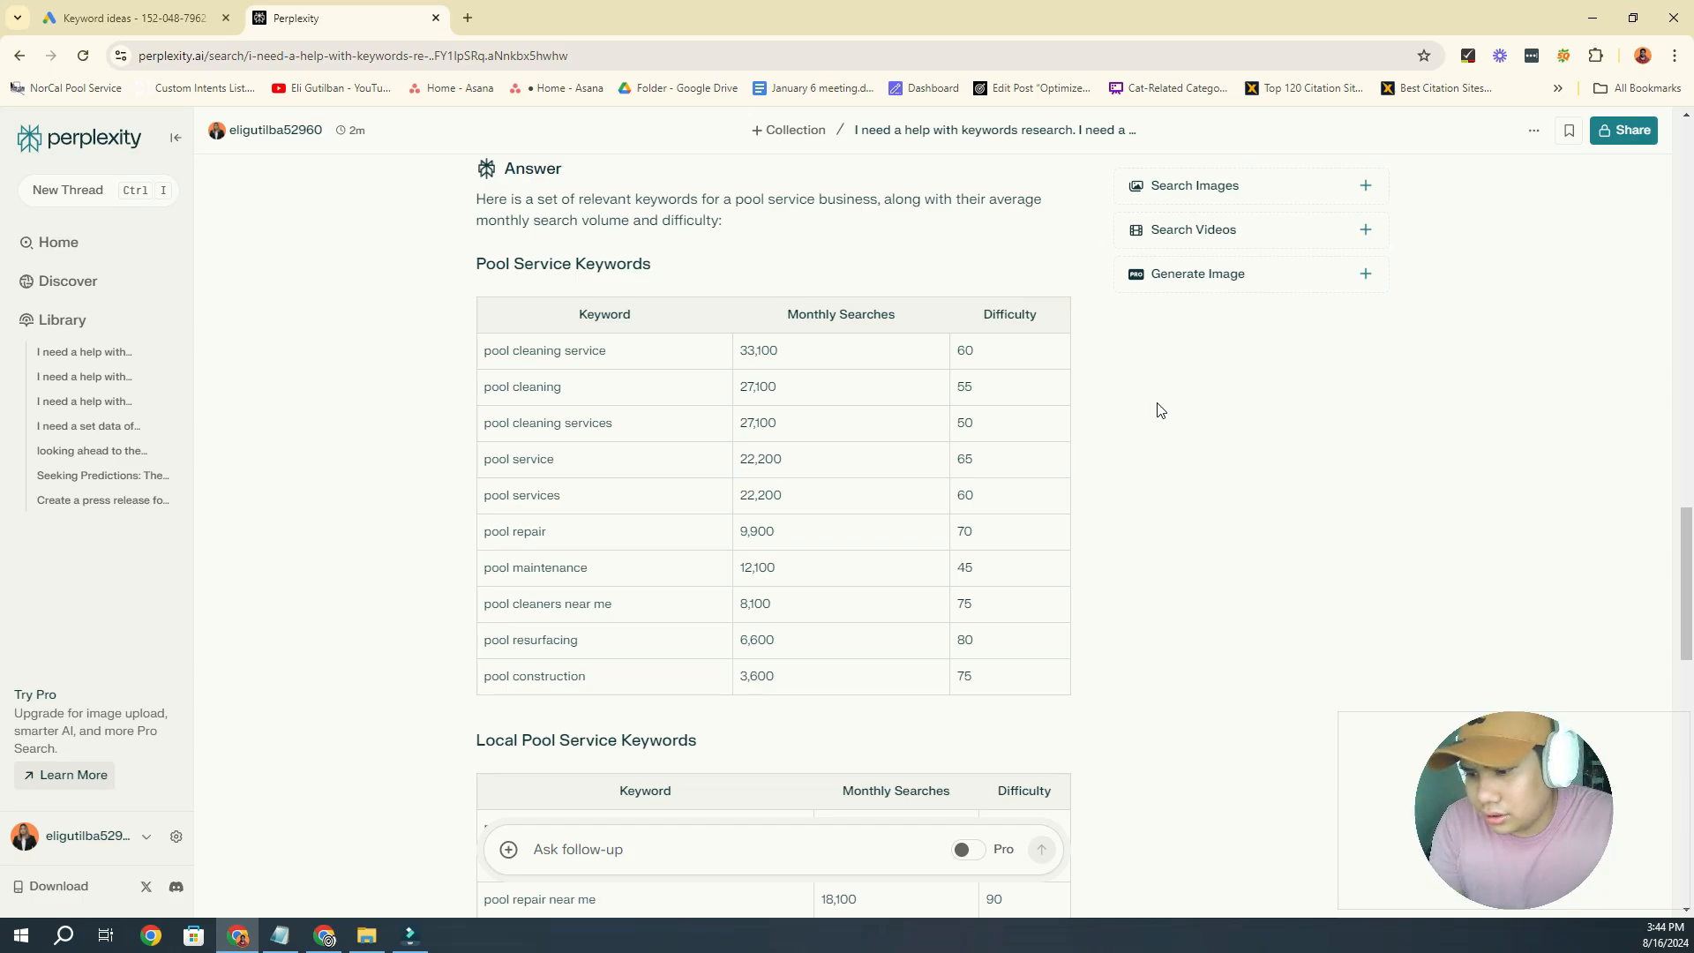
Copy "pool cleaning service" from the keyword table and look it up in SearchAtlas Keyword Research for the United States
{"action": "left_click_drag", "start_coordinate": [622, 331], "coordinate": [624, 339]}
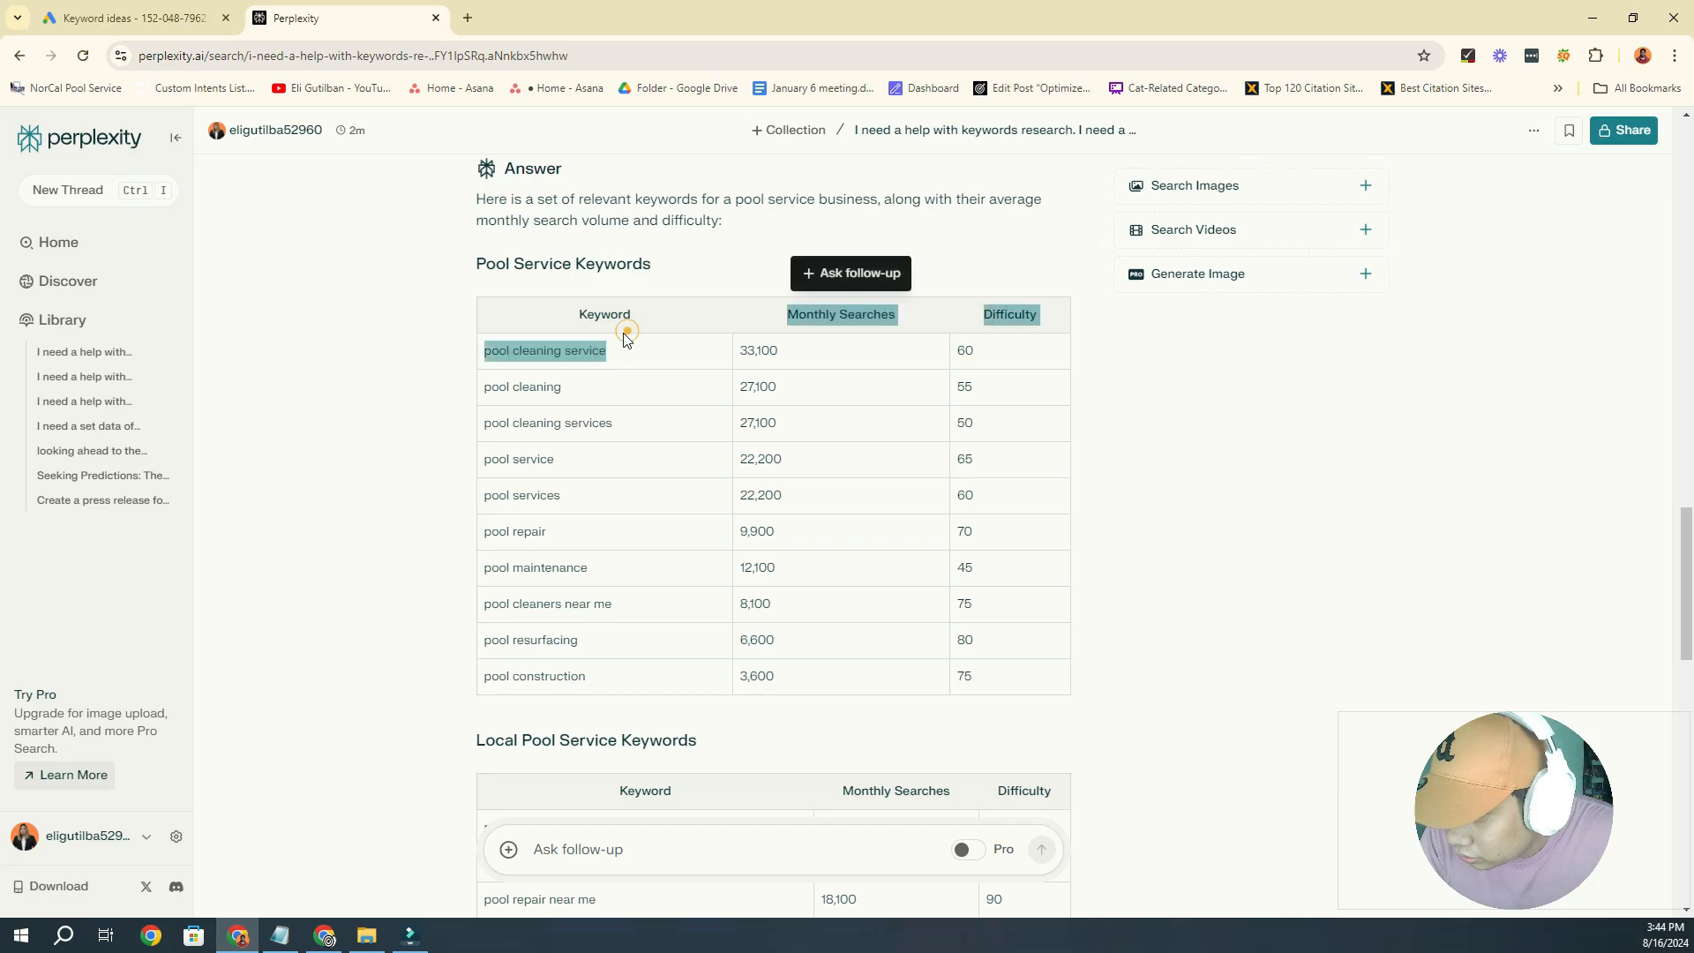
{"action": "key", "text": "alt+Tab"}
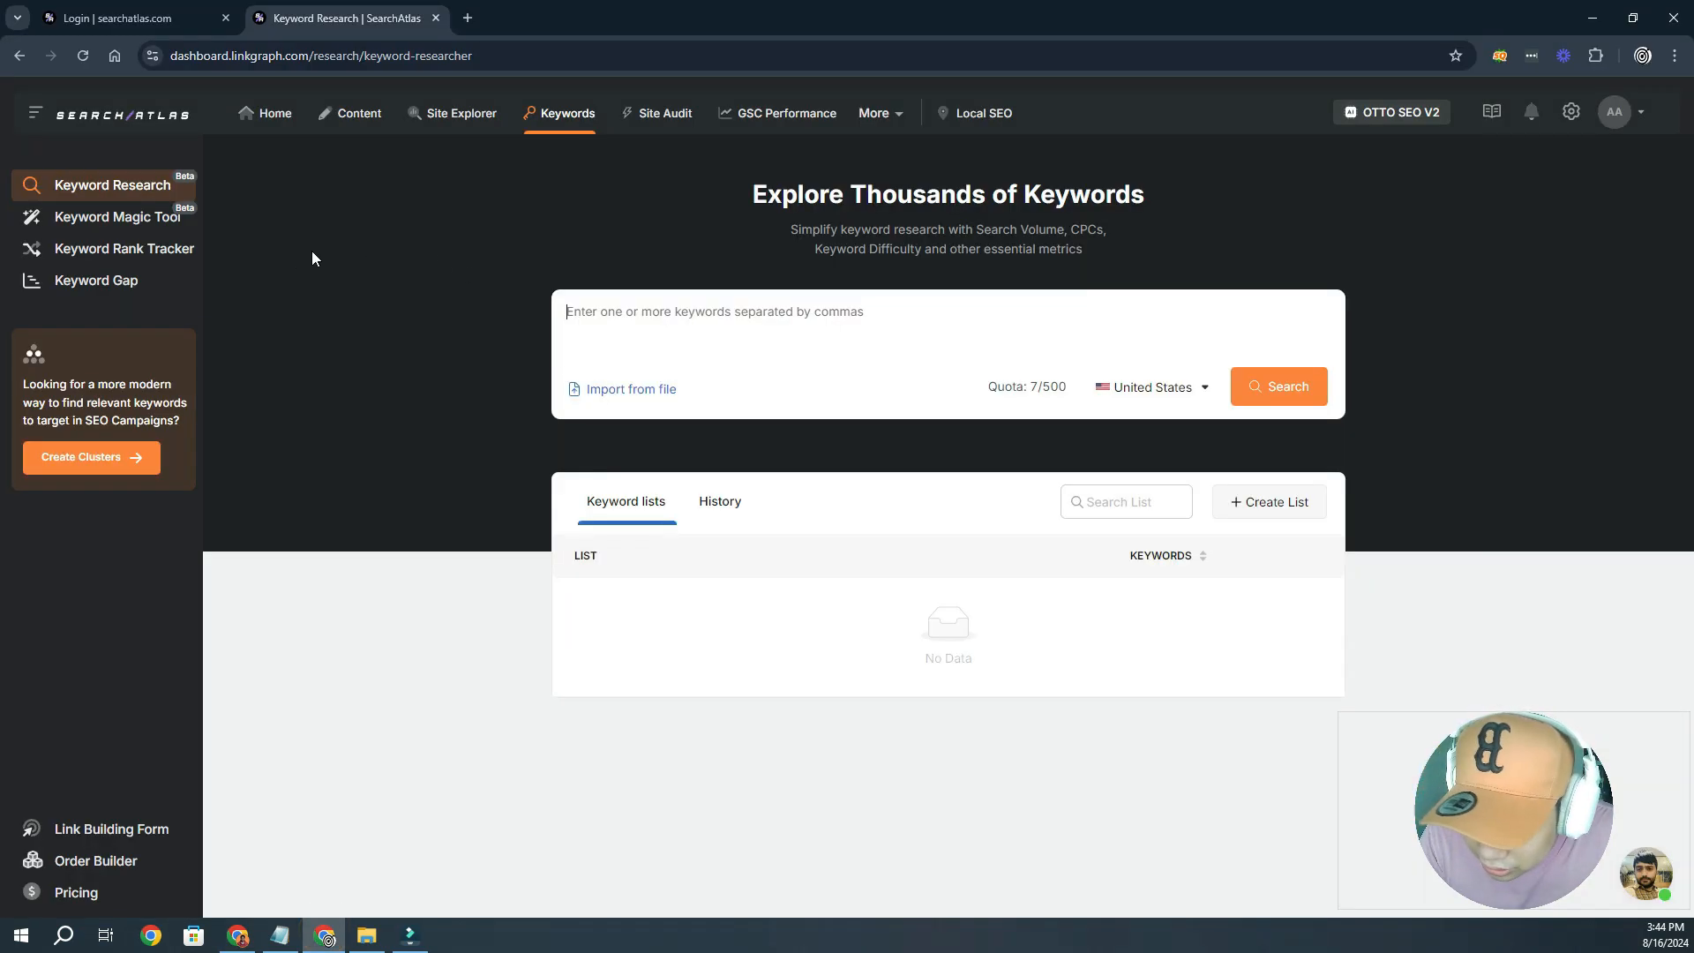
{"action": "left_click", "coordinate": [699, 314]}
{"action": "type", "text": "pool cleaning service"}
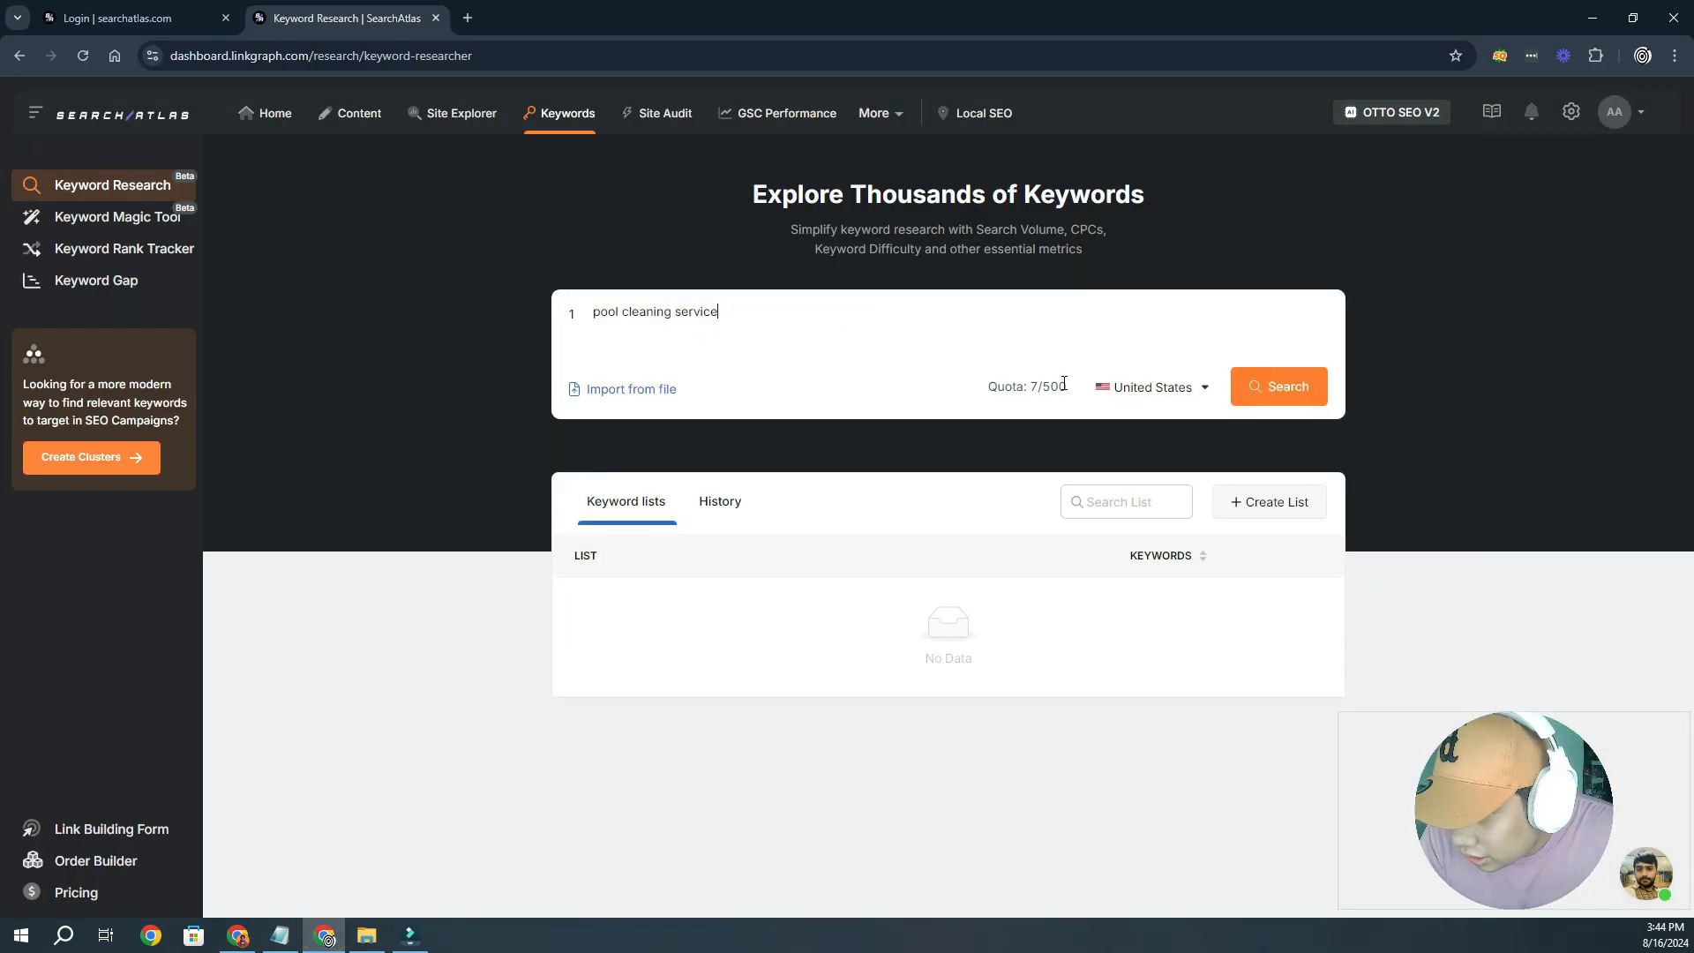
{"action": "left_click", "coordinate": [1282, 386]}
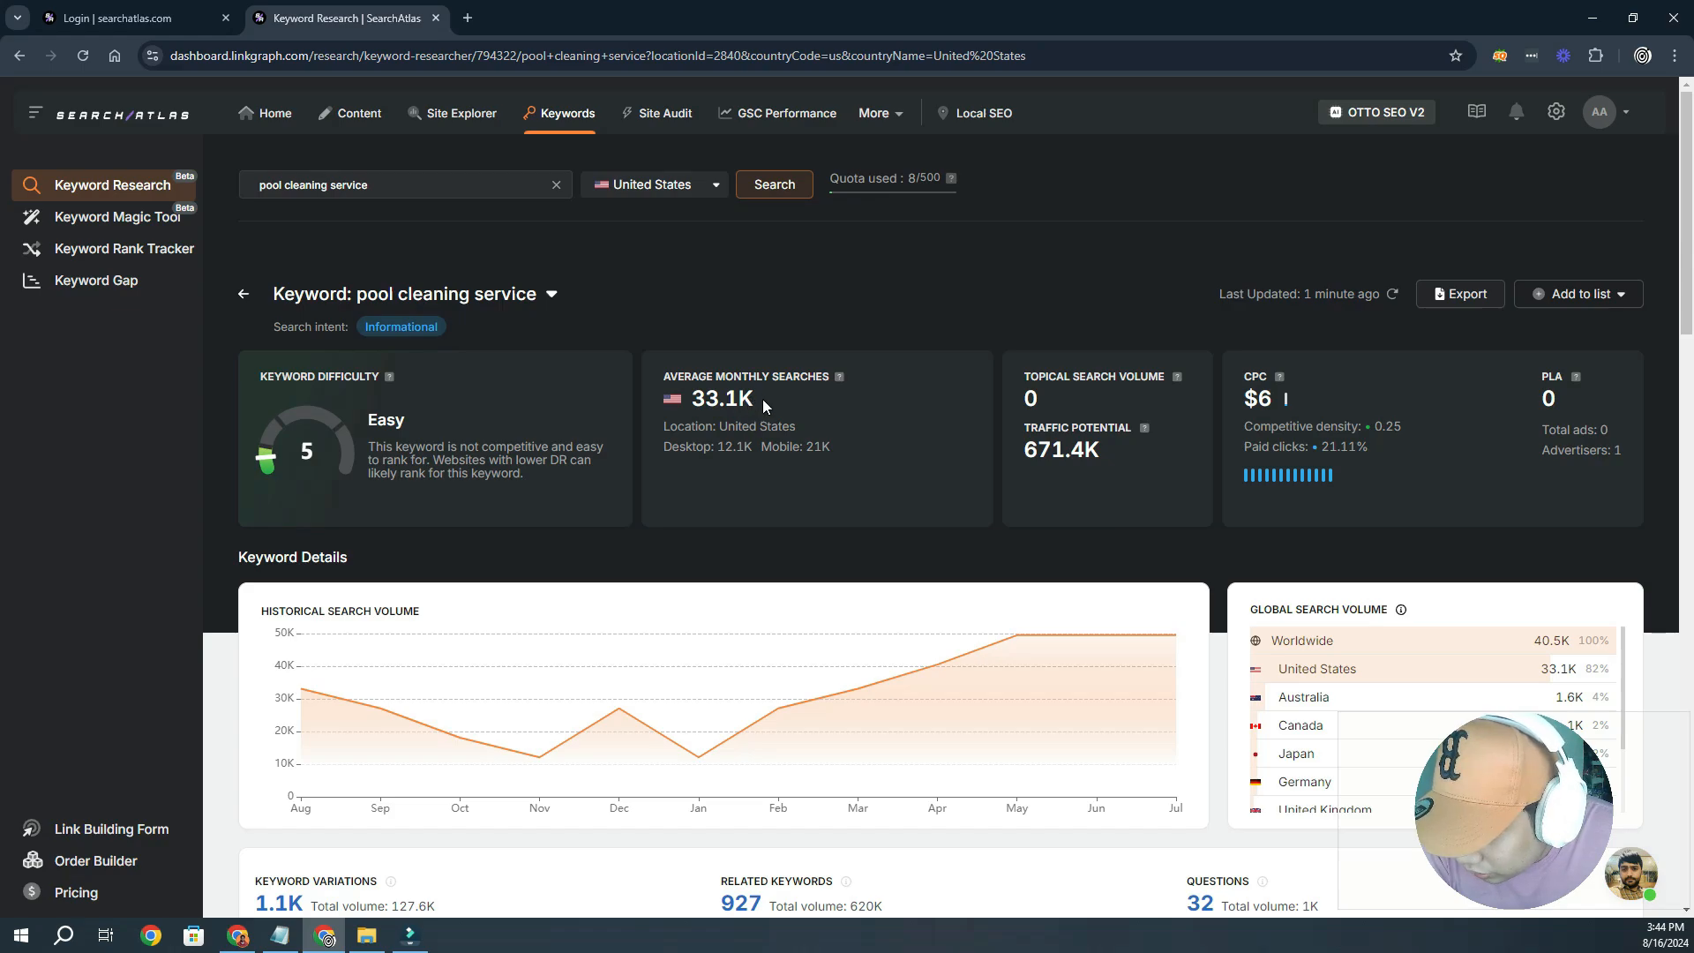
Check the SearchAtlas figures for "pool cleaning service" against Google Ads Keyword Planner, and return to the Perplexity answer
{"action": "left_click", "coordinate": [242, 935]}
{"action": "left_click", "coordinate": [104, 7]}
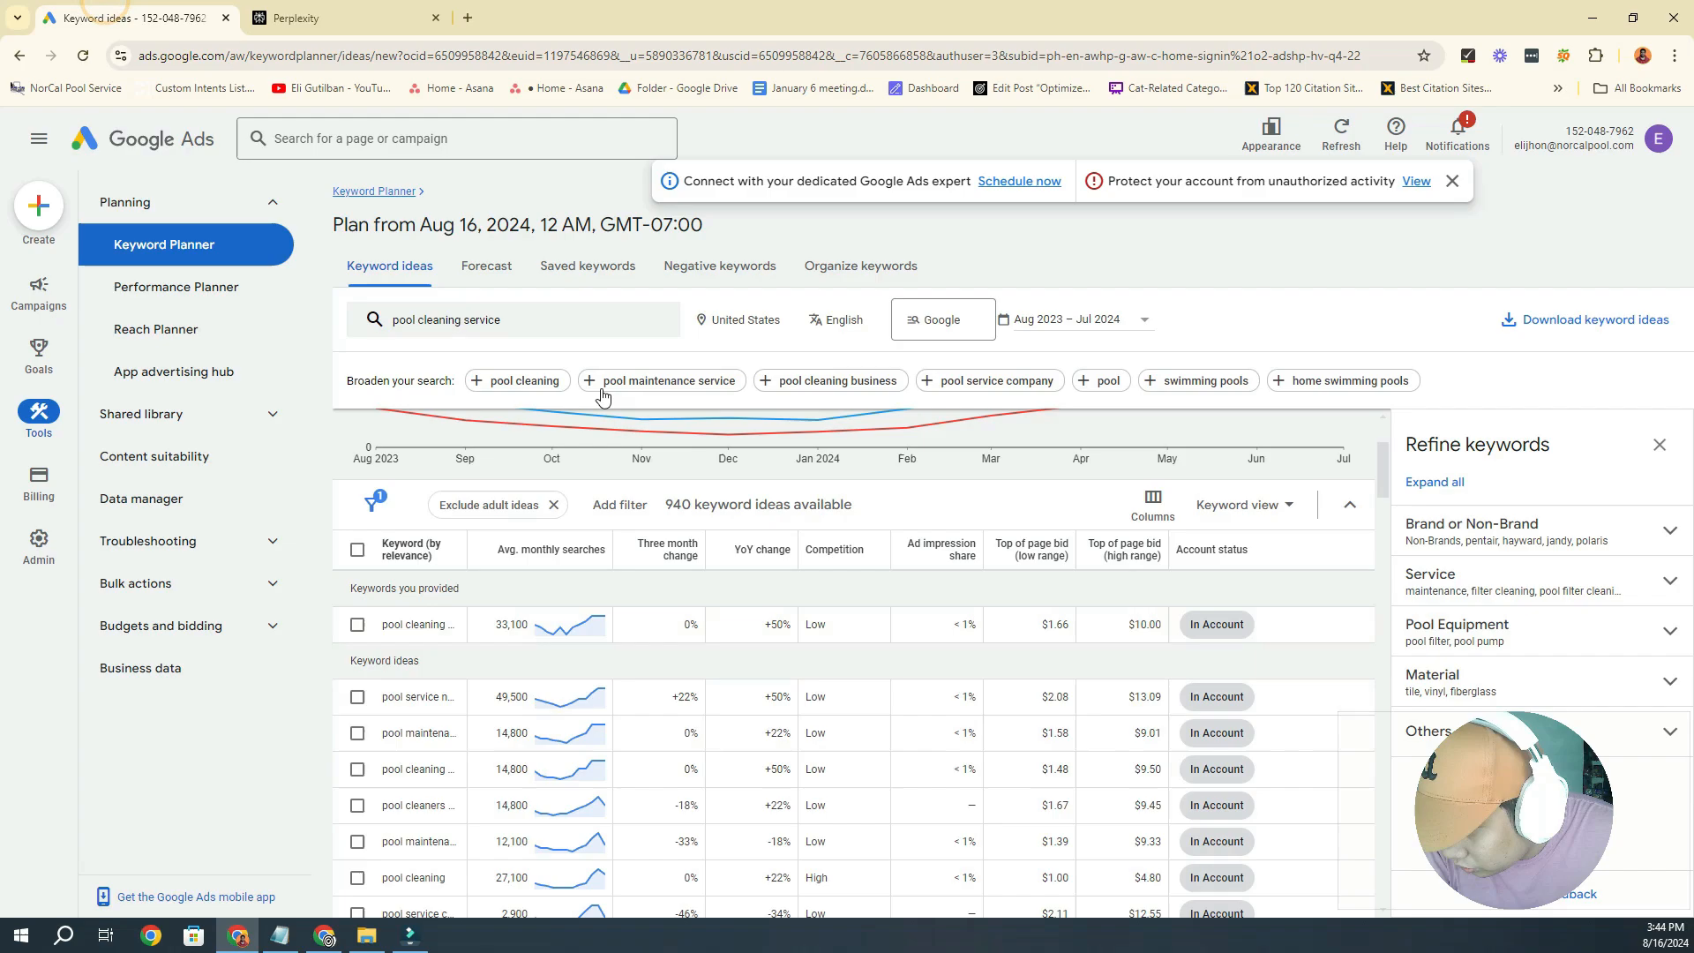
{"action": "left_click", "coordinate": [295, 18]}
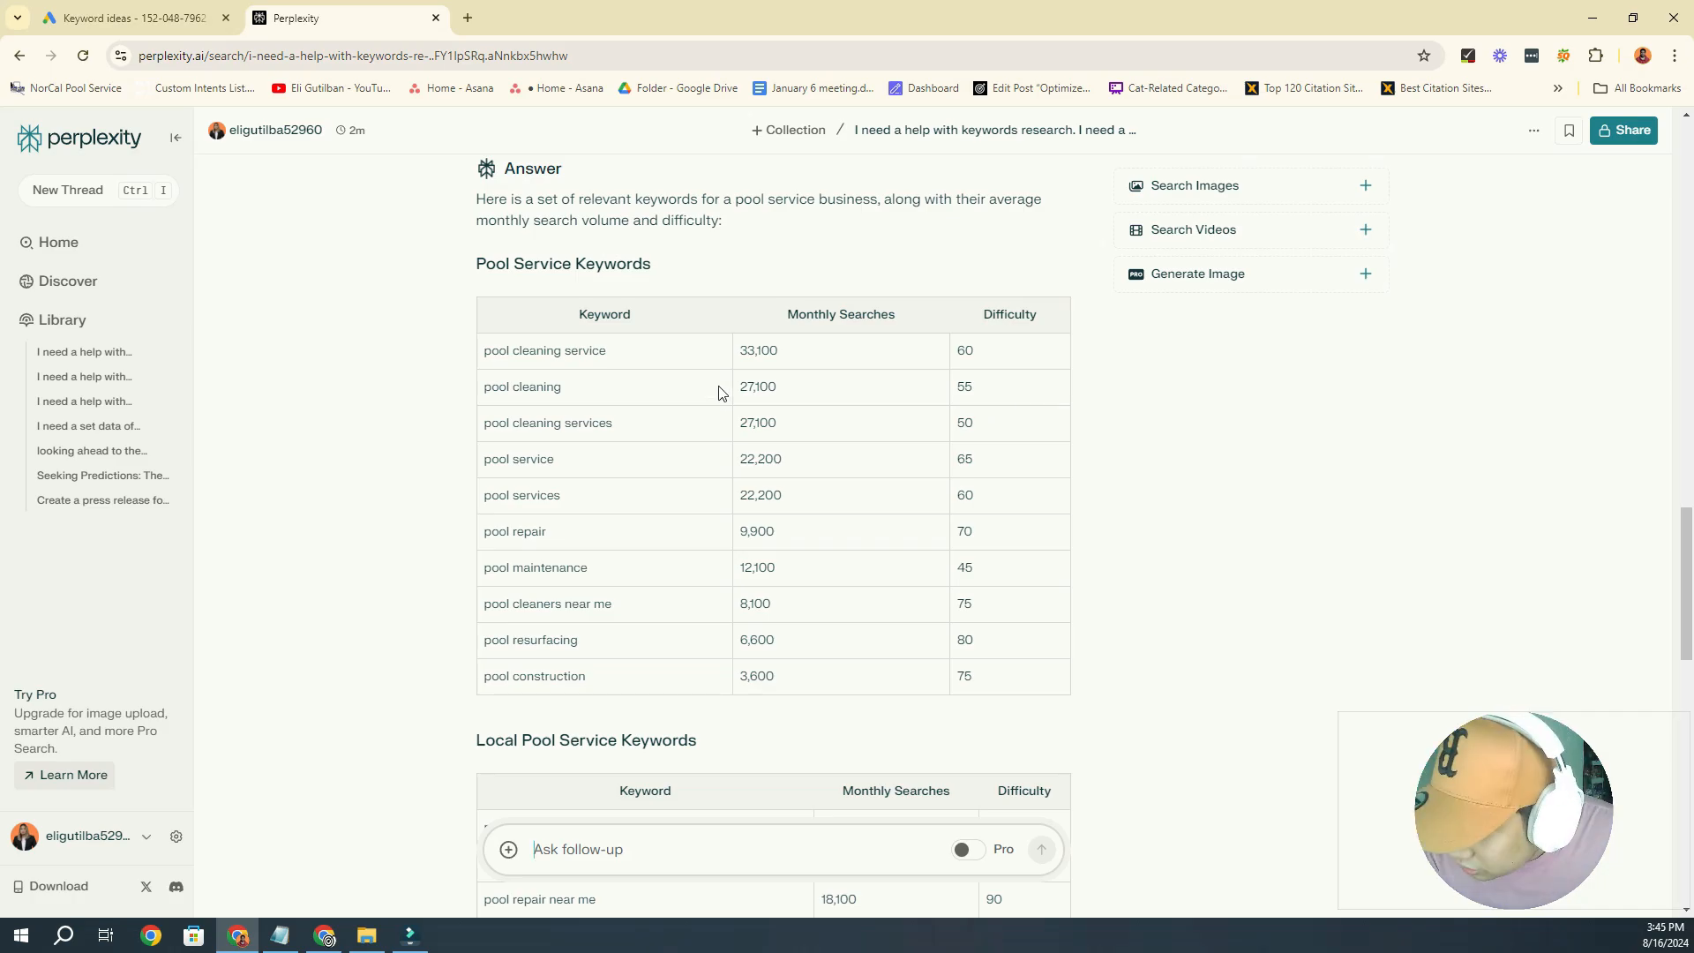
Examine the answer's Pool Service, Local Pool Service and Long-Tail Pool Service keyword tables with their monthly searches and difficulty
{"action": "scroll", "coordinate": [733, 461], "scroll_direction": "down", "scroll_amount": 1}
{"action": "scroll", "coordinate": [654, 473], "scroll_direction": "up", "scroll_amount": 2}
{"action": "scroll", "coordinate": [501, 434], "scroll_direction": "down", "scroll_amount": 2}
{"action": "scroll", "coordinate": [500, 434], "scroll_direction": "down", "scroll_amount": 5}
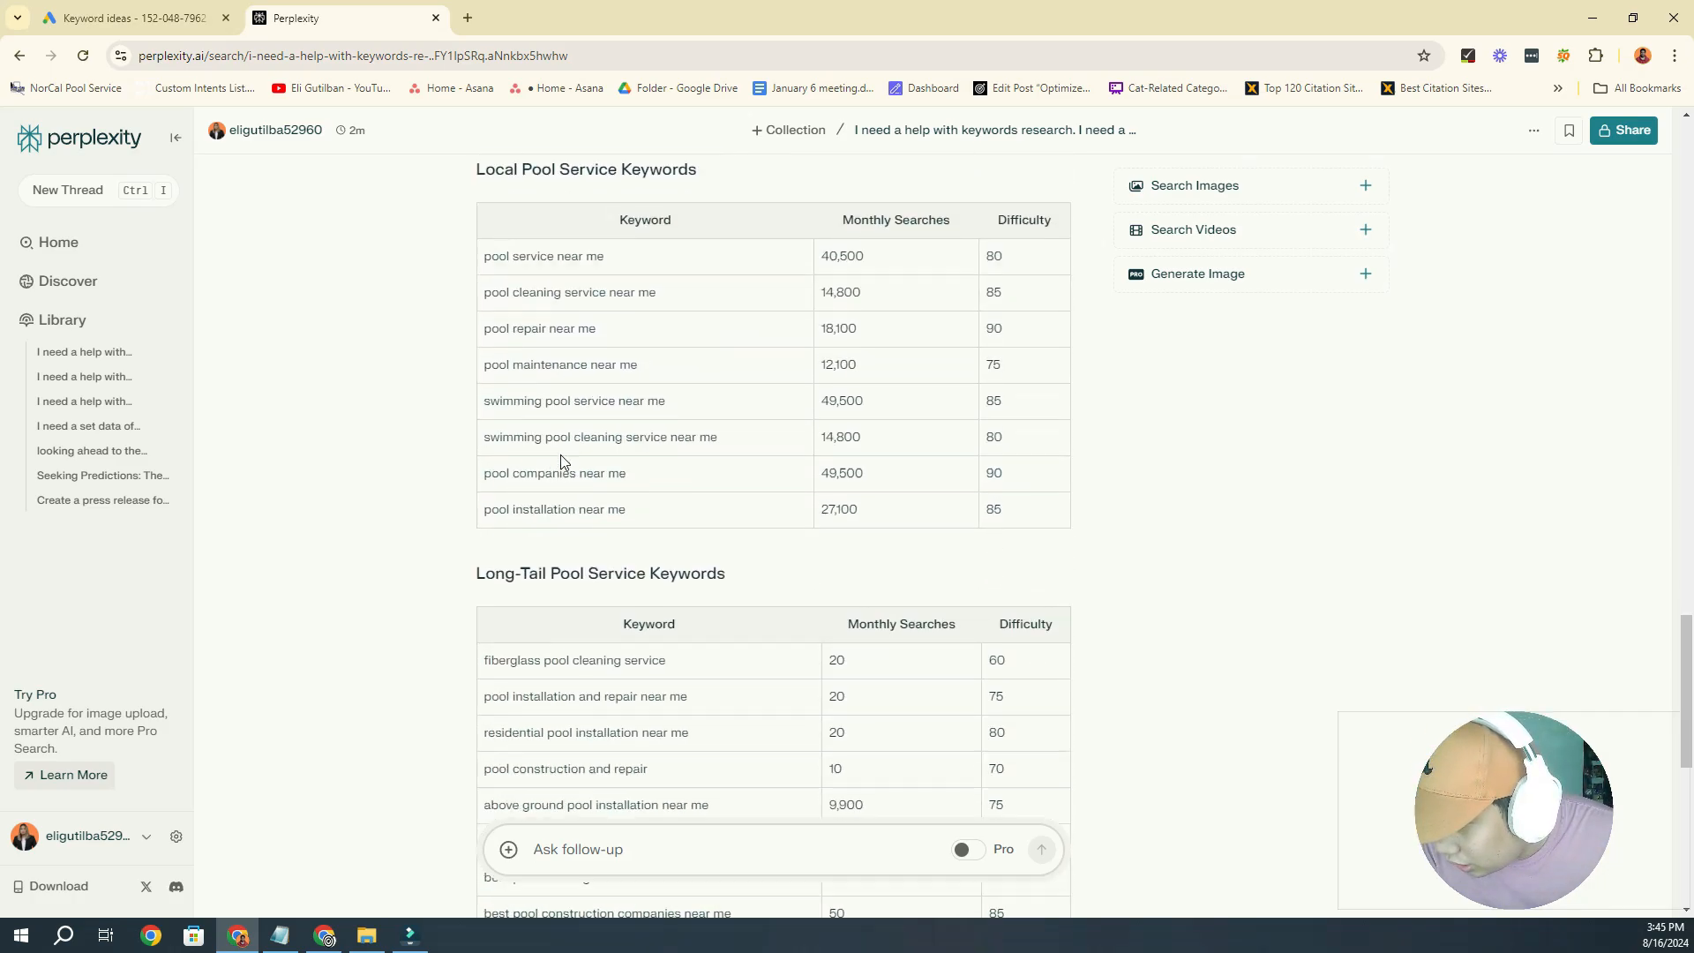
{"action": "scroll", "coordinate": [559, 453], "scroll_direction": "up", "scroll_amount": 8}
{"action": "triple_click", "coordinate": [460, 356]}
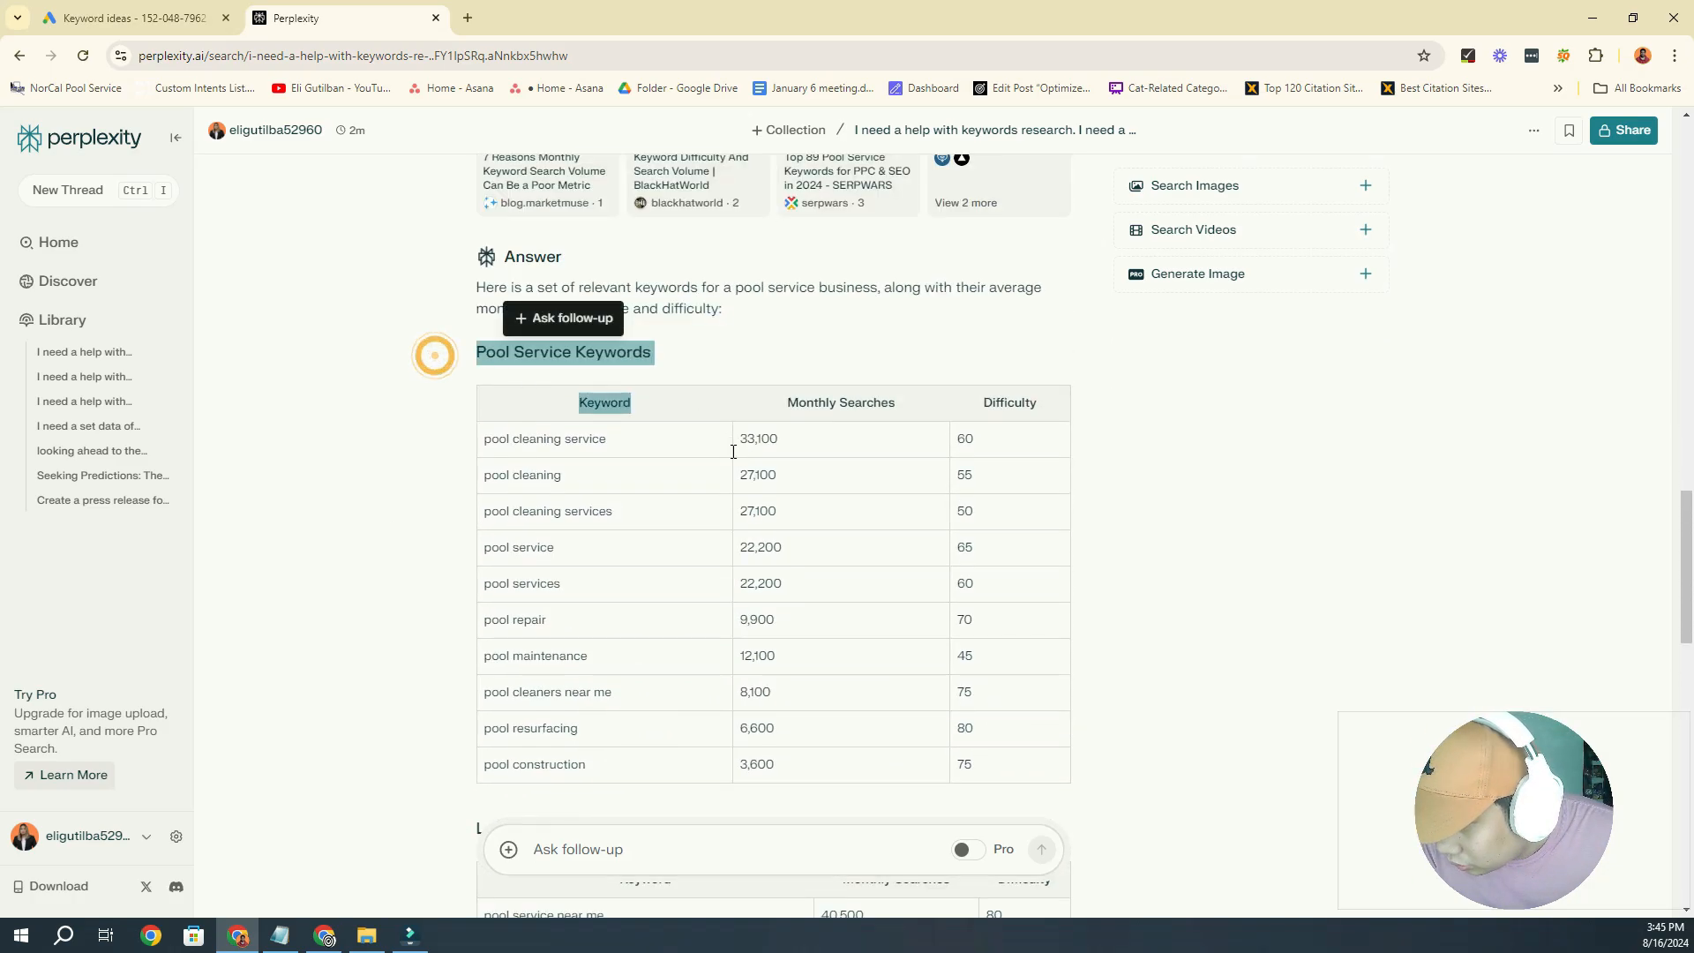
{"action": "scroll", "coordinate": [371, 450], "scroll_direction": "down", "scroll_amount": 3}
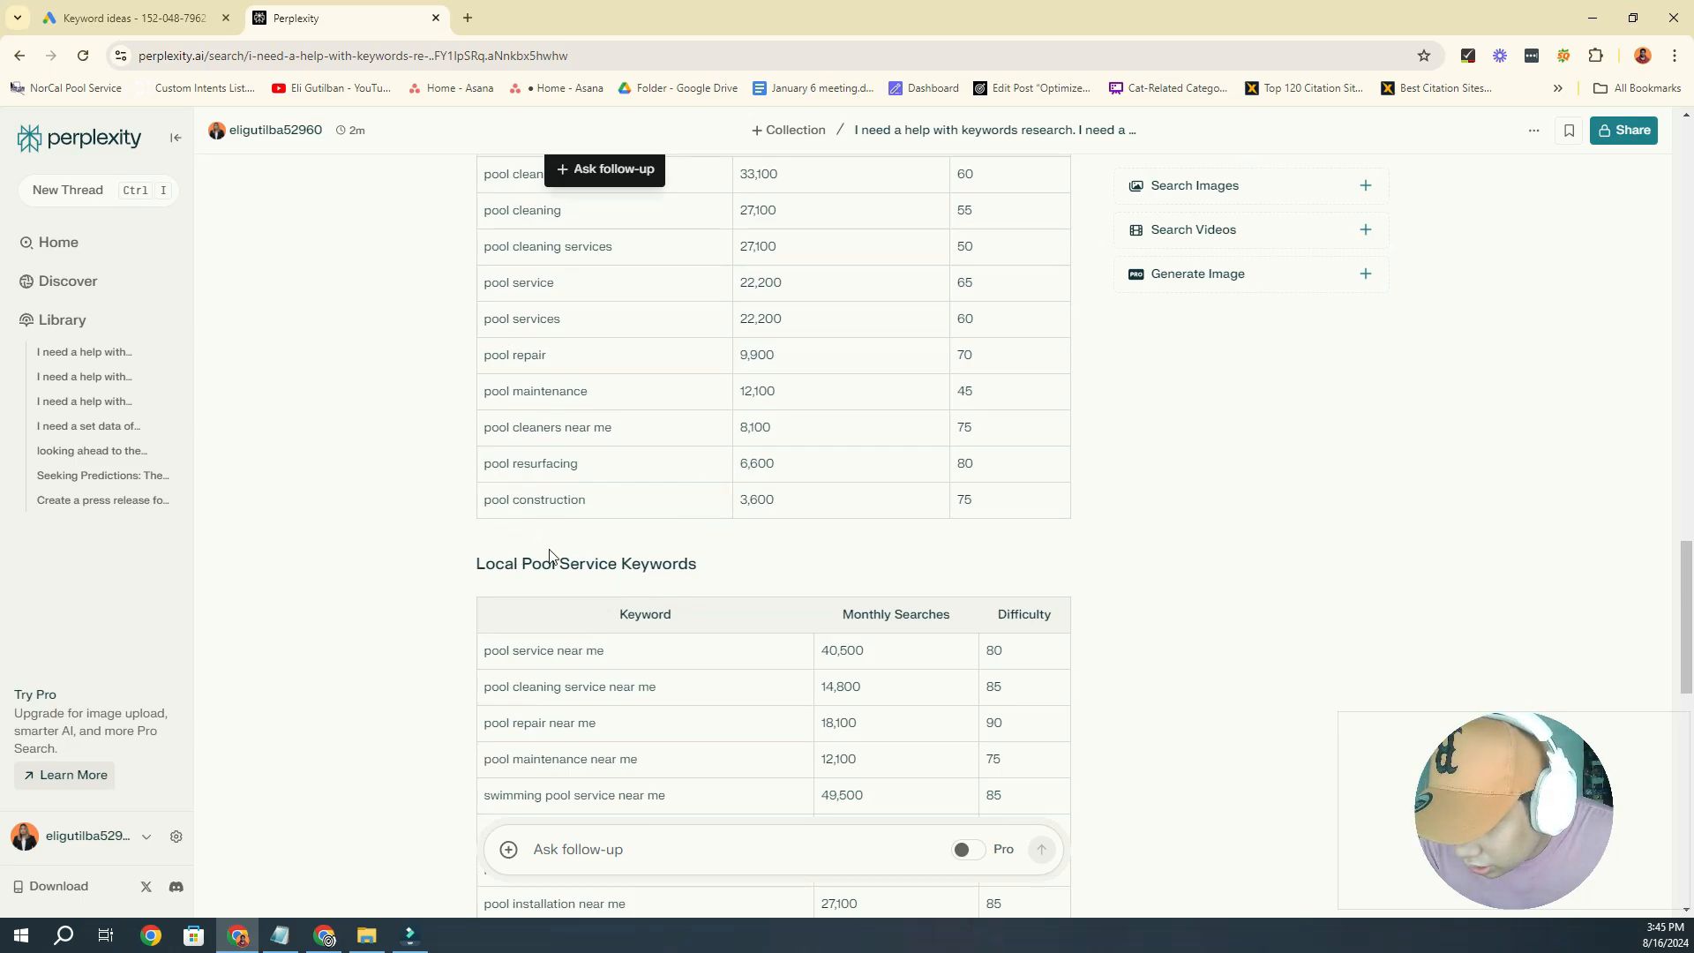
{"action": "scroll", "coordinate": [552, 562], "scroll_direction": "down", "scroll_amount": 5}
{"action": "scroll", "coordinate": [481, 552], "scroll_direction": "up", "scroll_amount": 6}
{"action": "scroll", "coordinate": [423, 528], "scroll_direction": "up", "scroll_amount": 3}
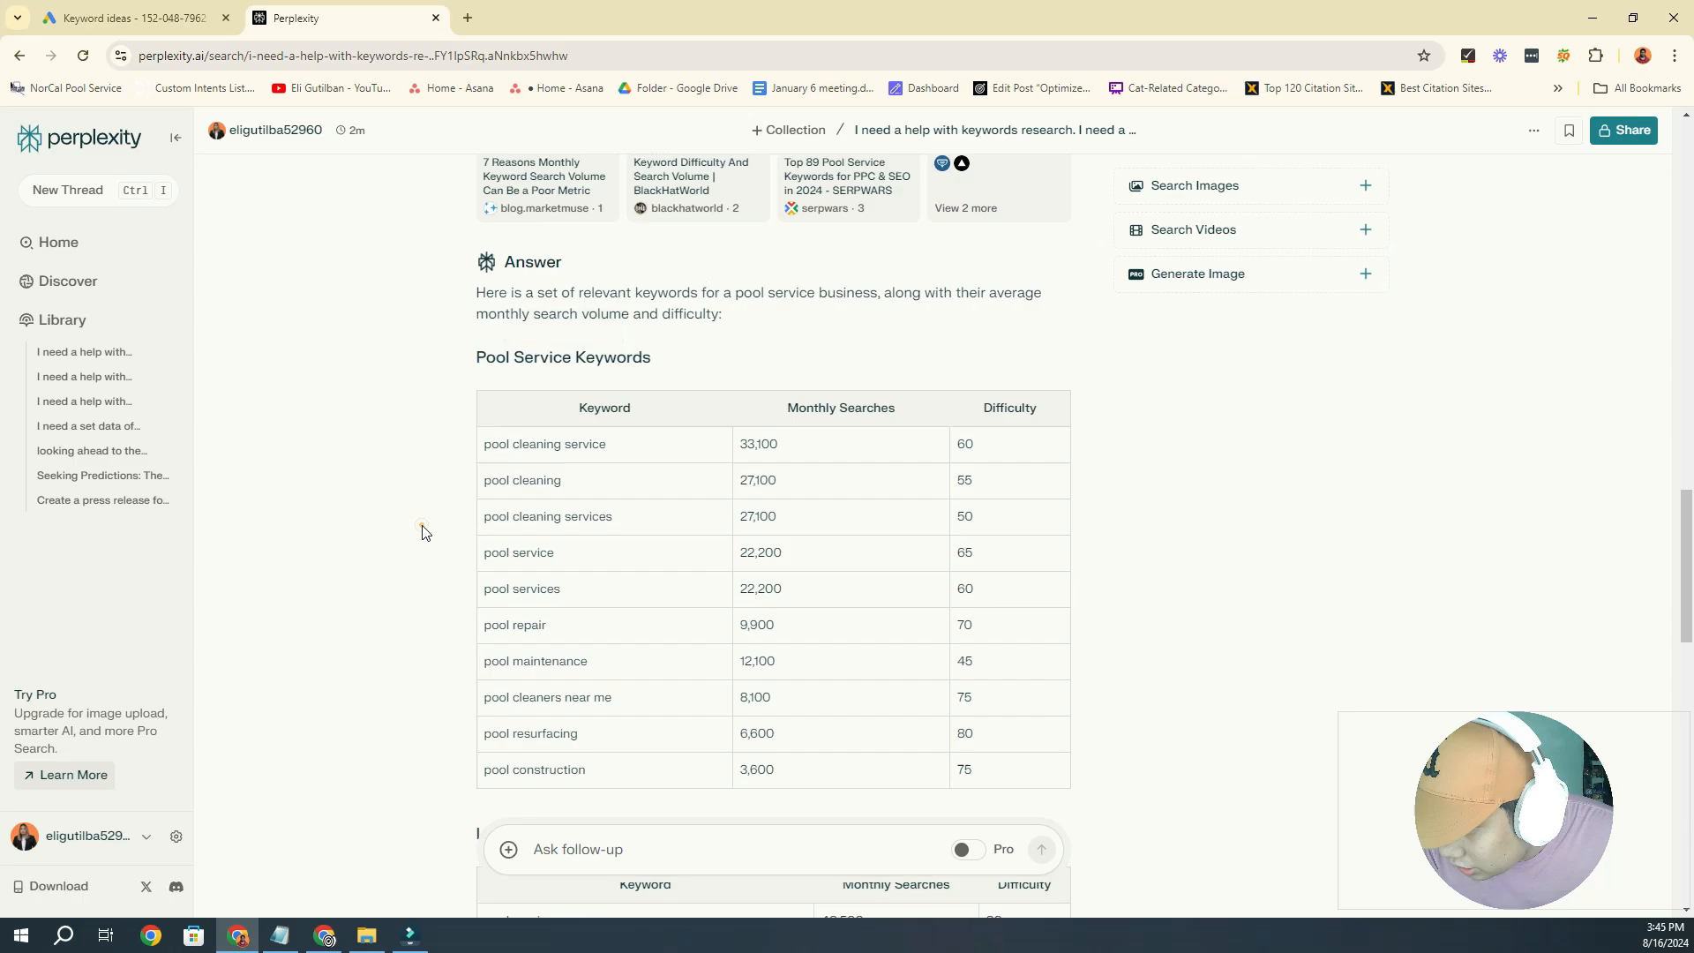
{"action": "left_click", "coordinate": [421, 524]}
{"action": "scroll", "coordinate": [396, 481], "scroll_direction": "down", "scroll_amount": 5}
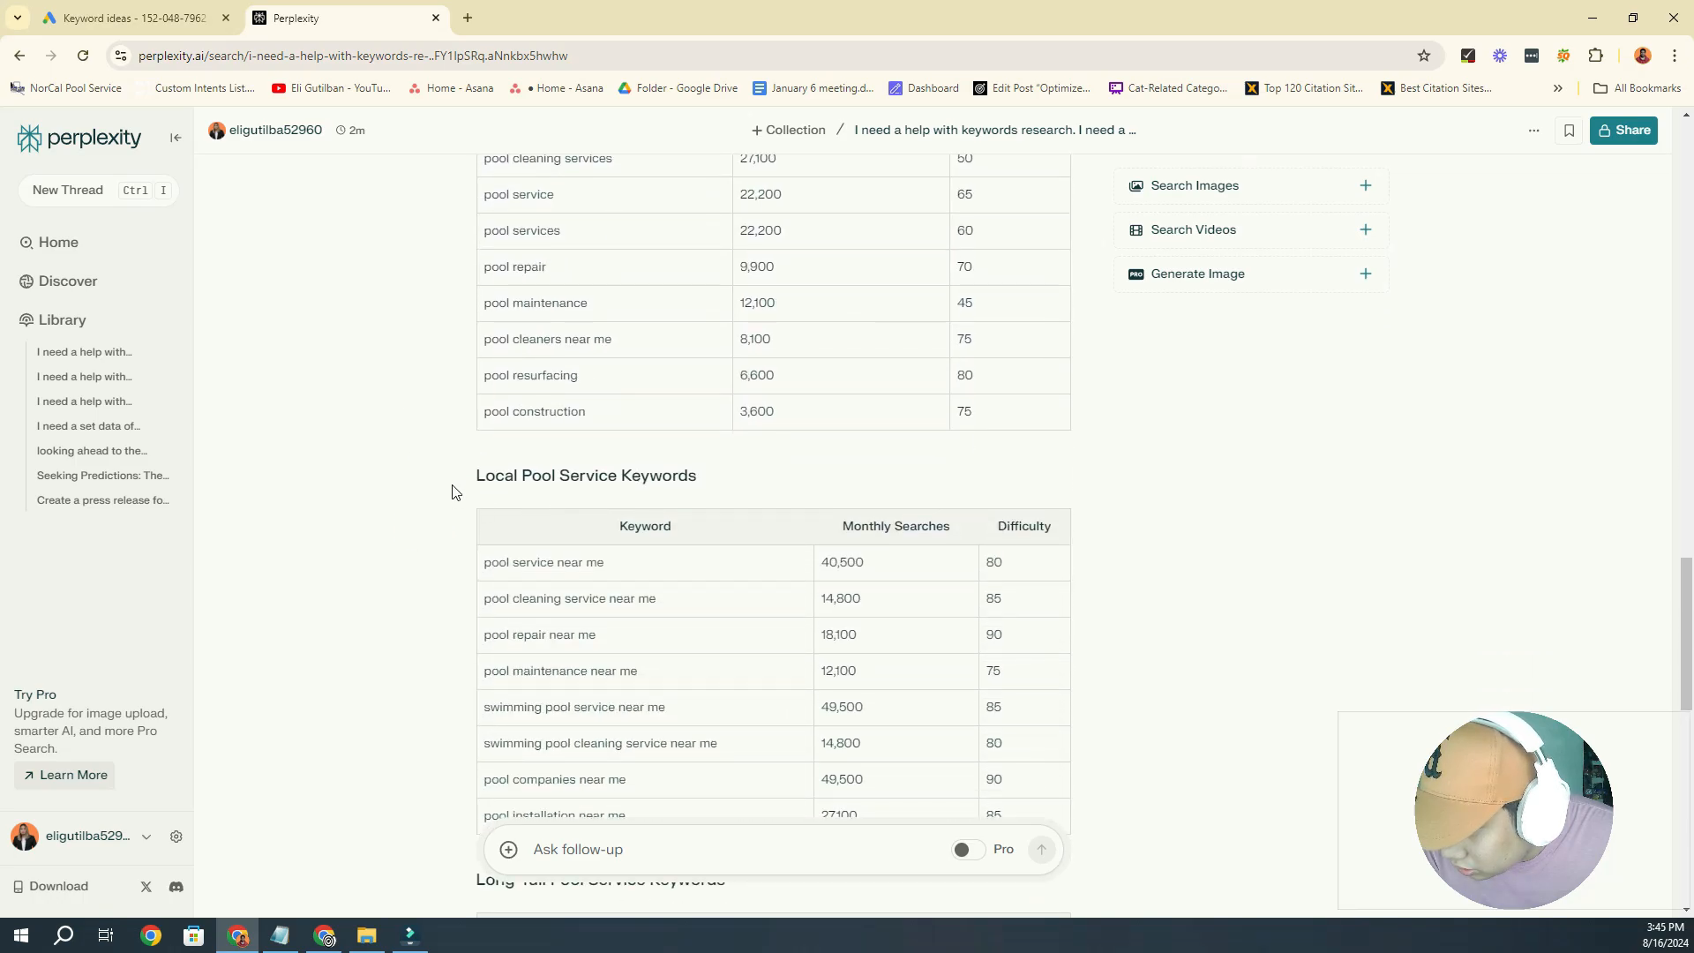
{"action": "left_click_drag", "start_coordinate": [617, 476], "coordinate": [449, 480]}
{"action": "scroll", "coordinate": [450, 494], "scroll_direction": "down", "scroll_amount": 4}
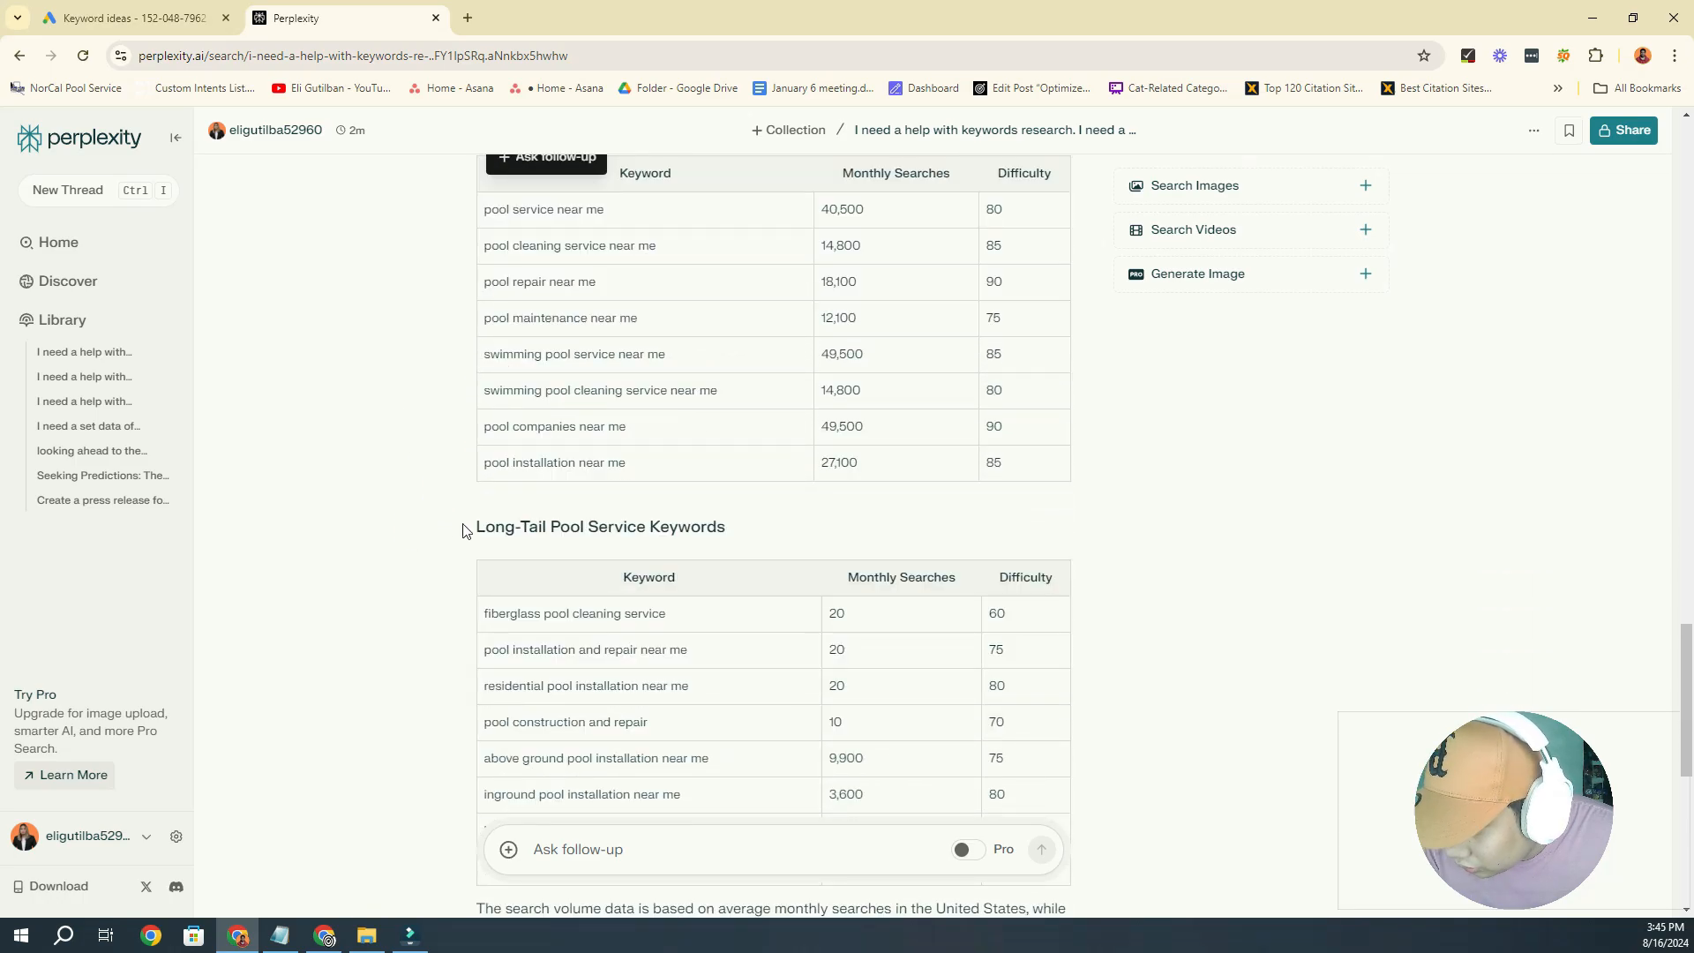
{"action": "scroll", "coordinate": [476, 512], "scroll_direction": "down", "scroll_amount": 1}
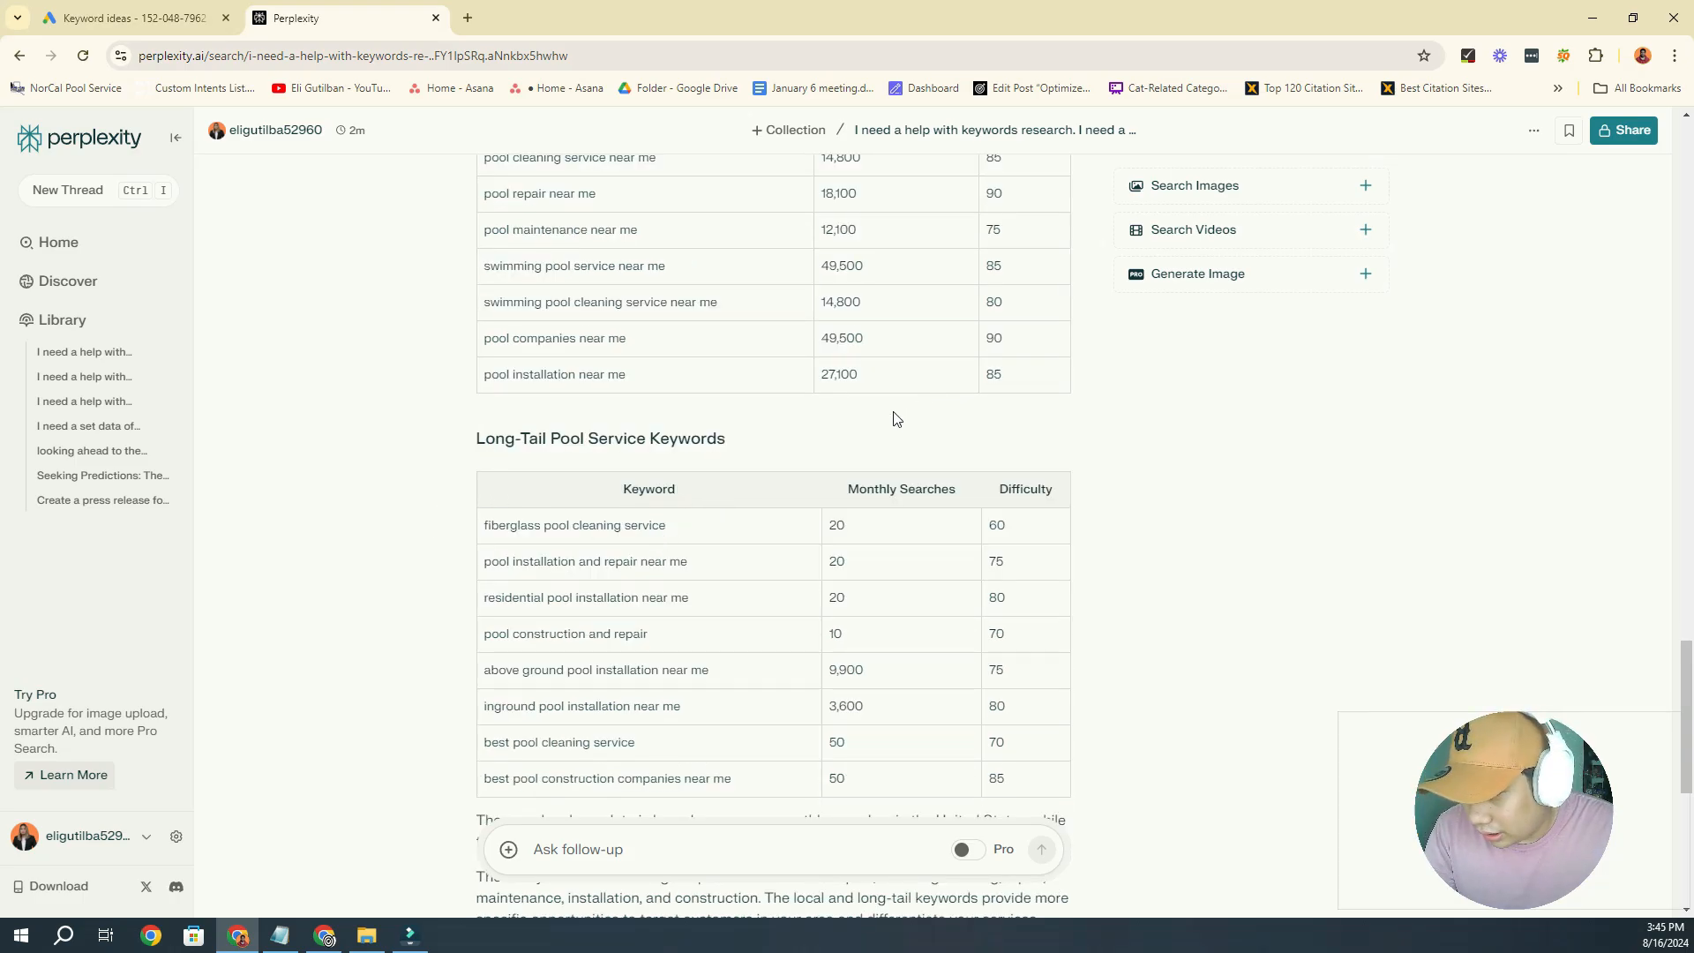
Write a follow-up asking to group the keywords according to their relevancy and thematically for semantic SEO purposes
{"action": "left_click", "coordinate": [656, 849]}
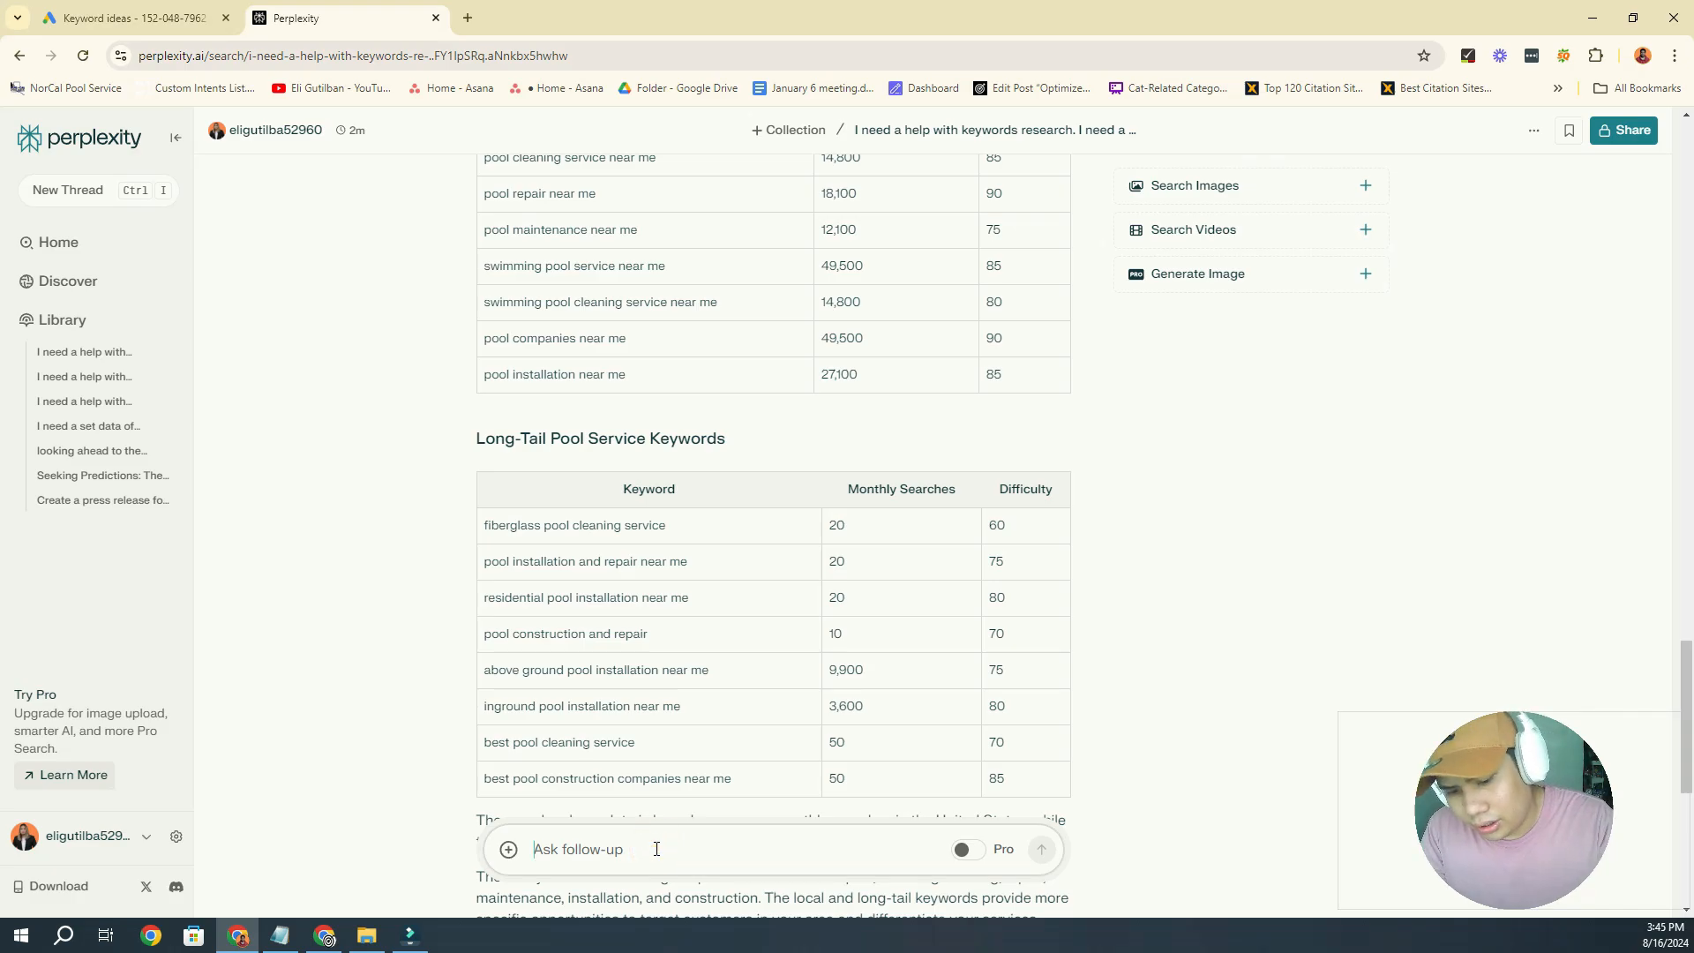
{"action": "type", "text": "I need"}
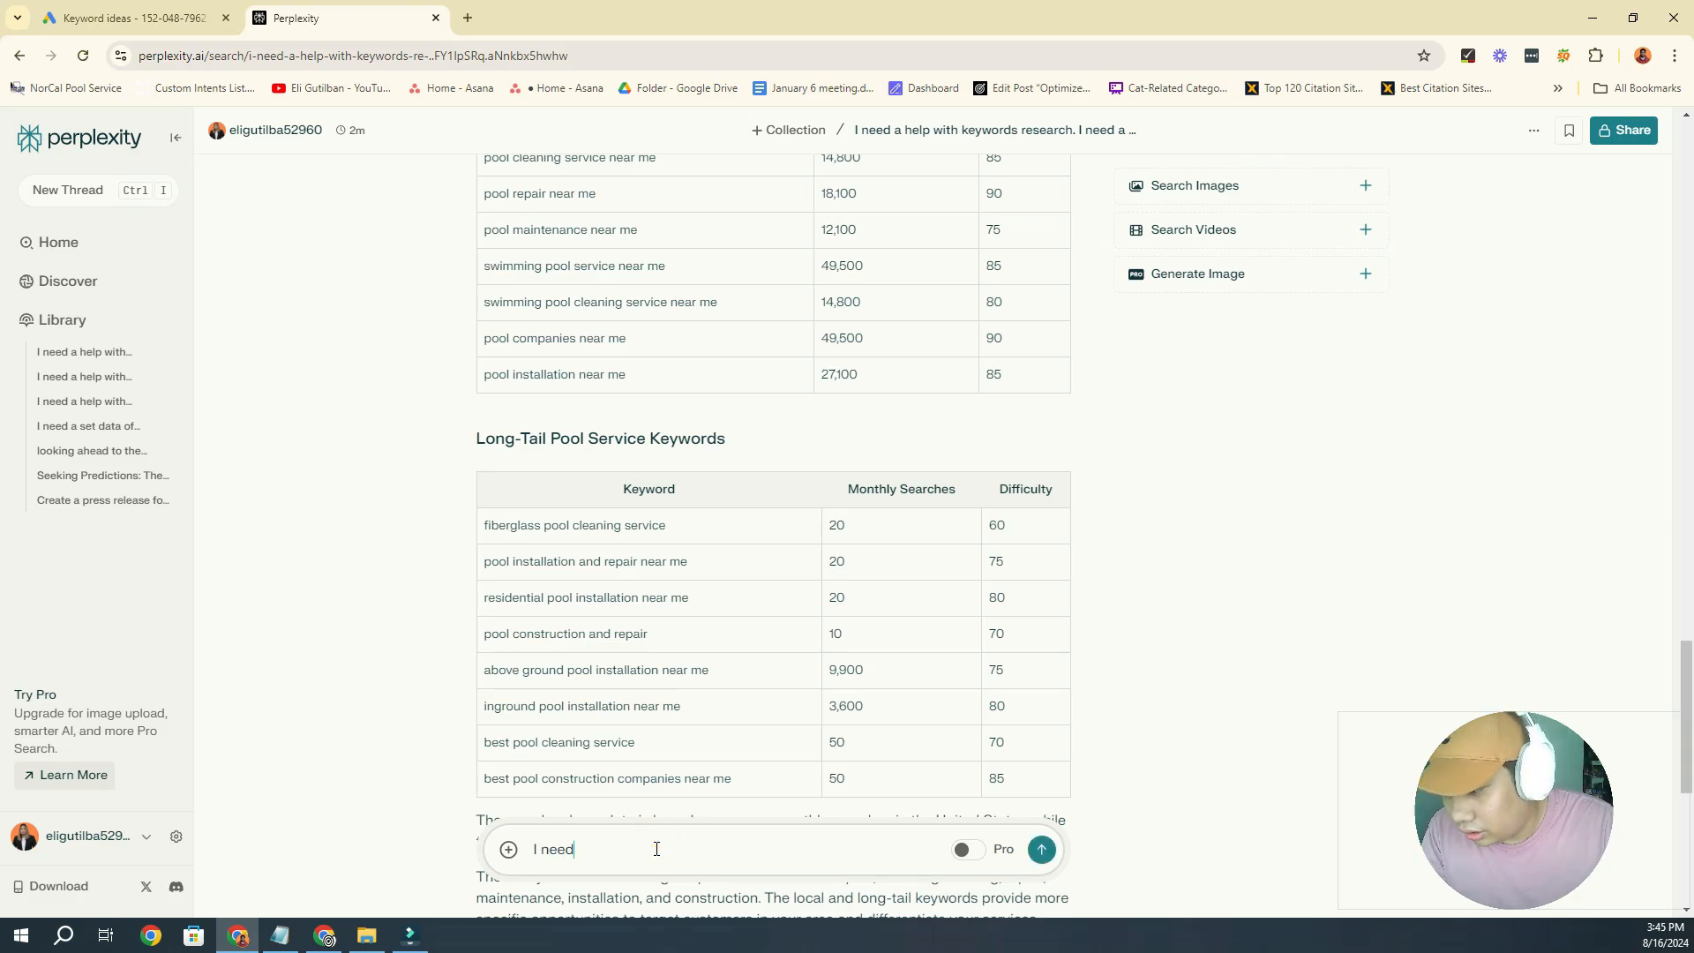
{"action": "type", "text": " you to"}
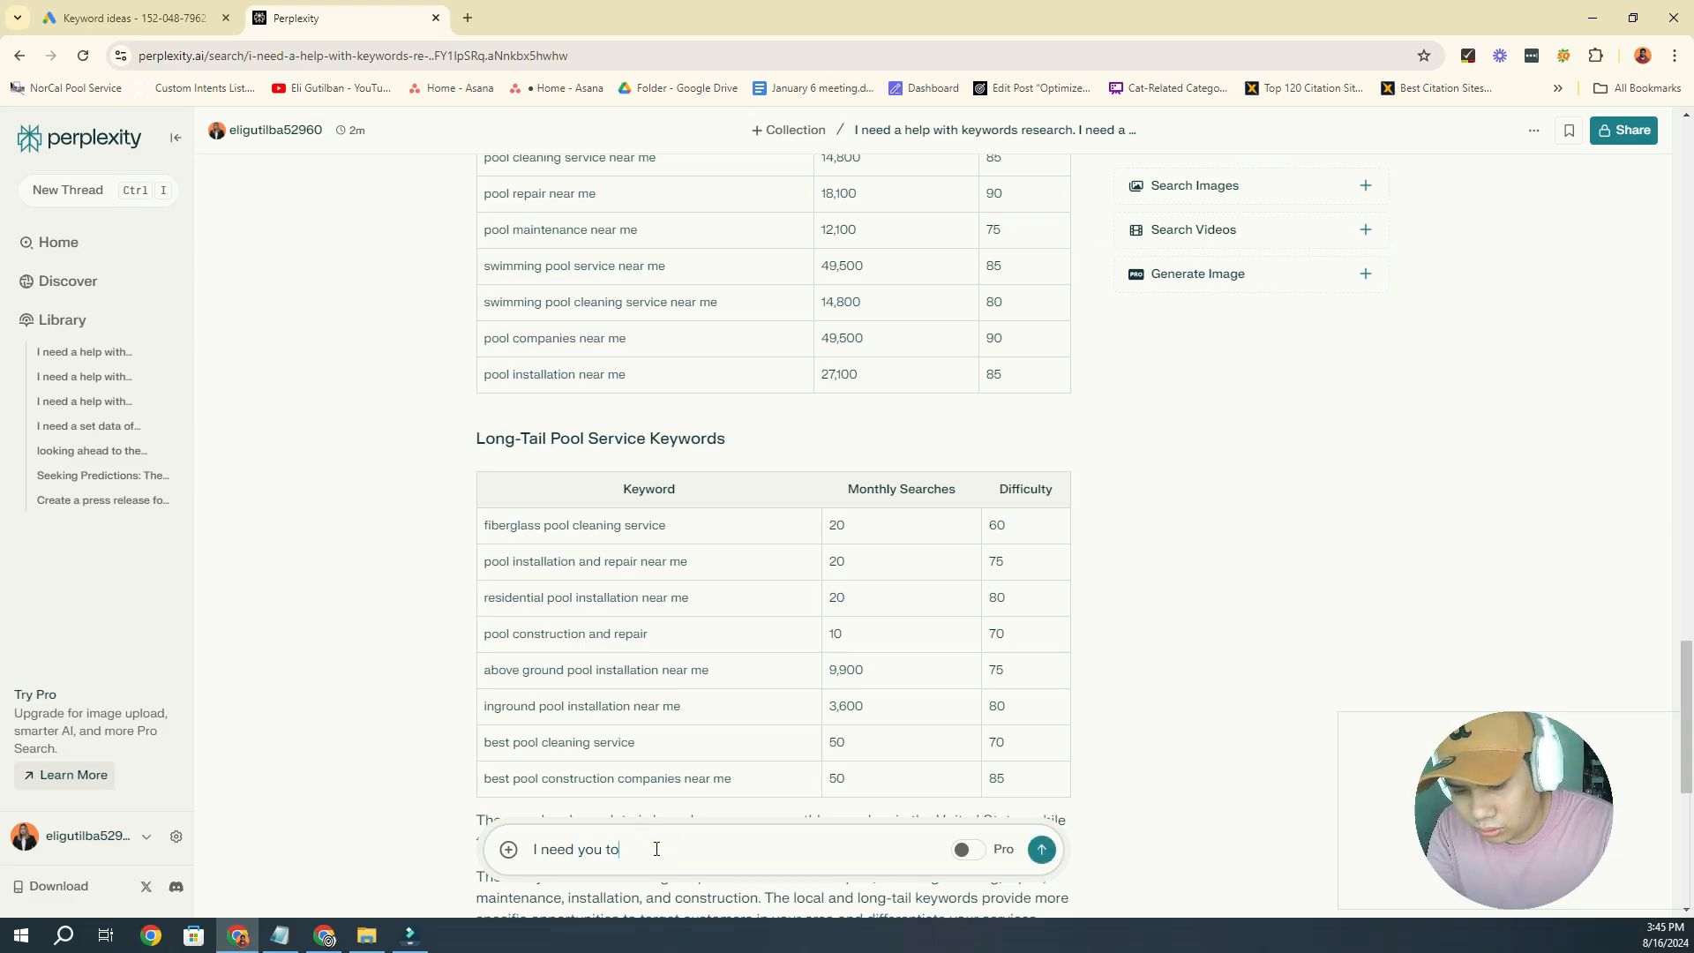
{"action": "type", "text": " group th"}
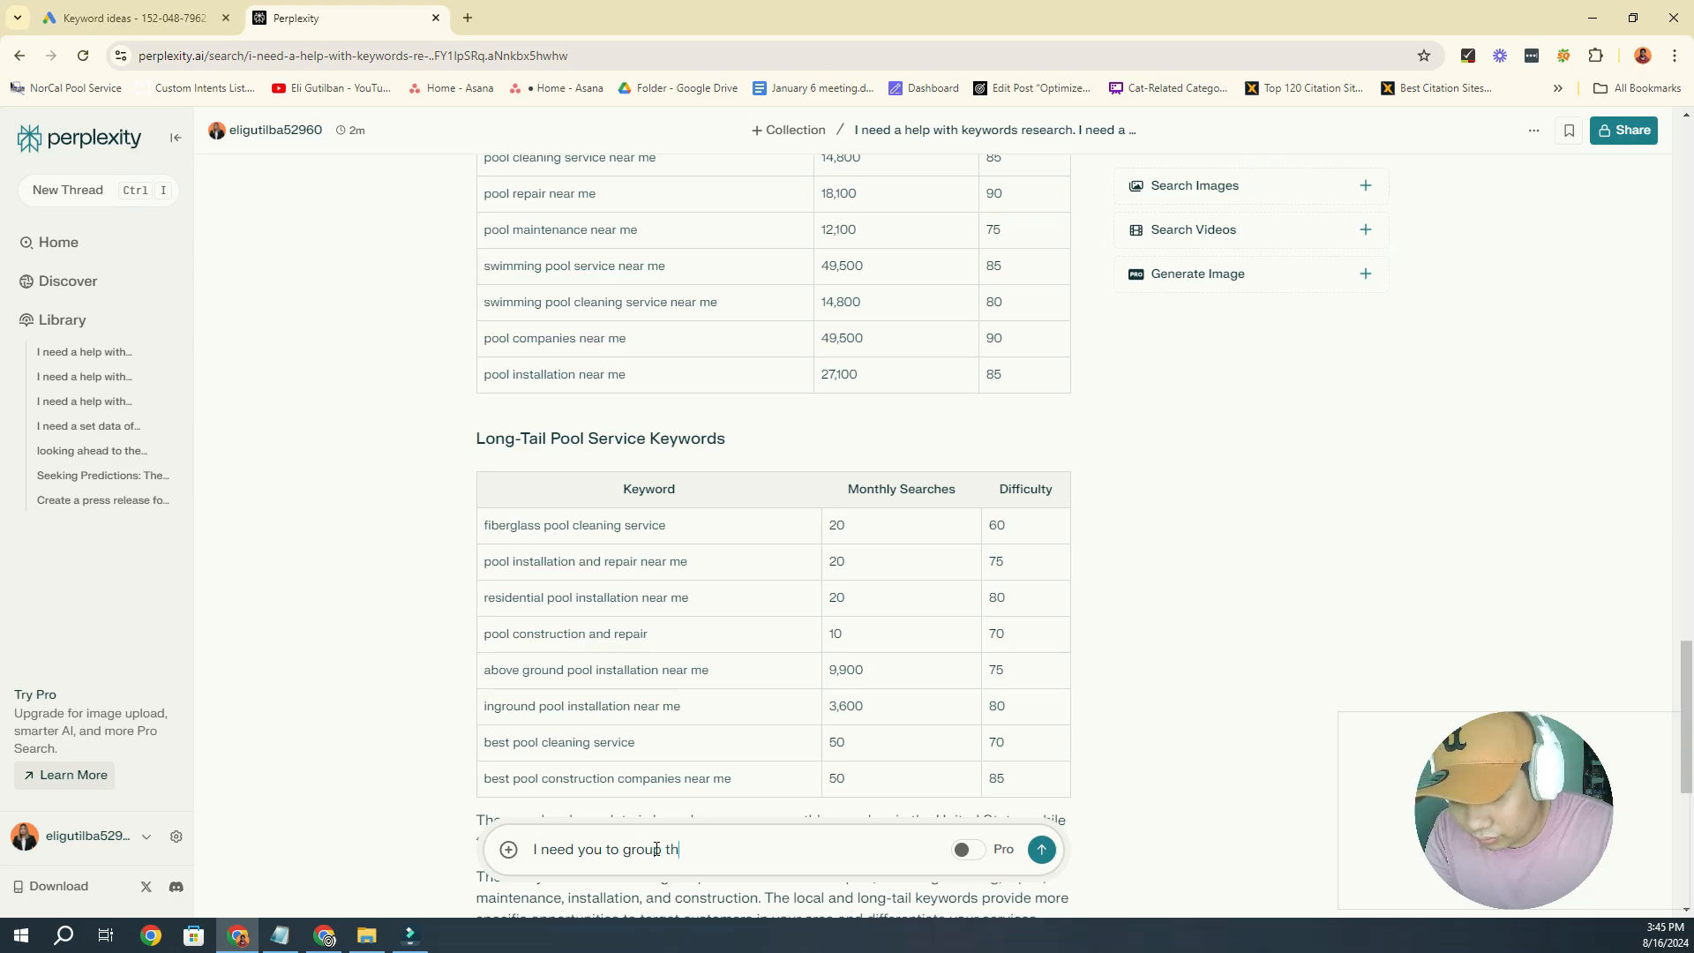
{"action": "type", "text": "em"}
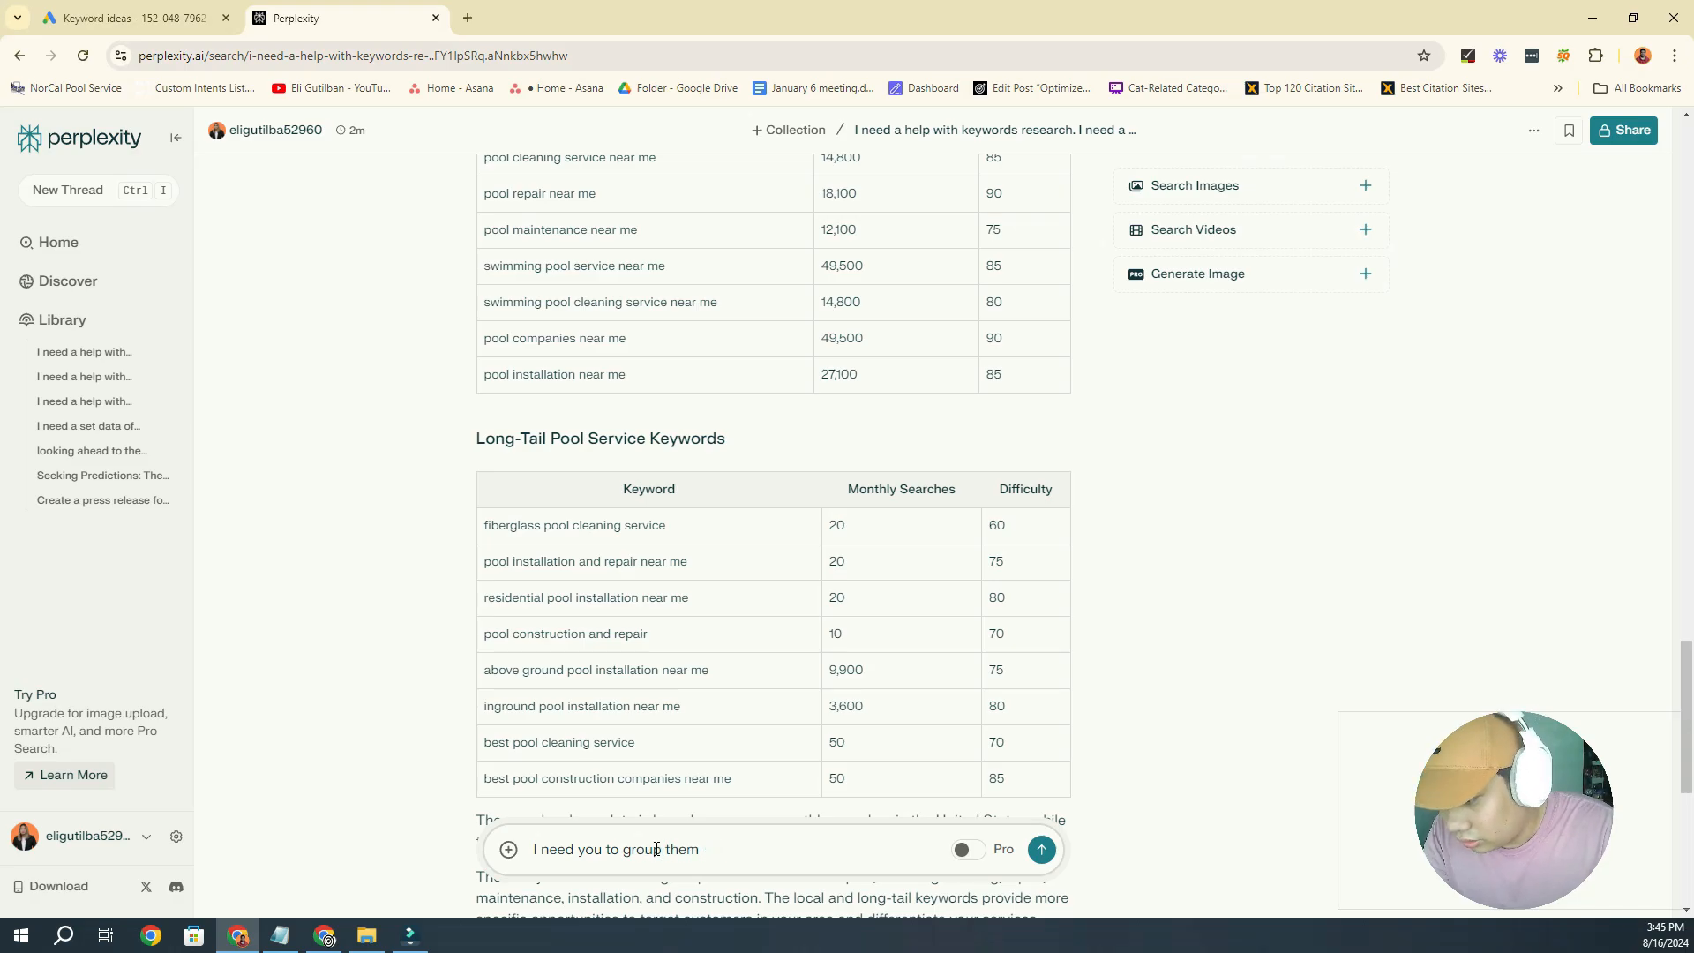
{"action": "type", "text": " according to"}
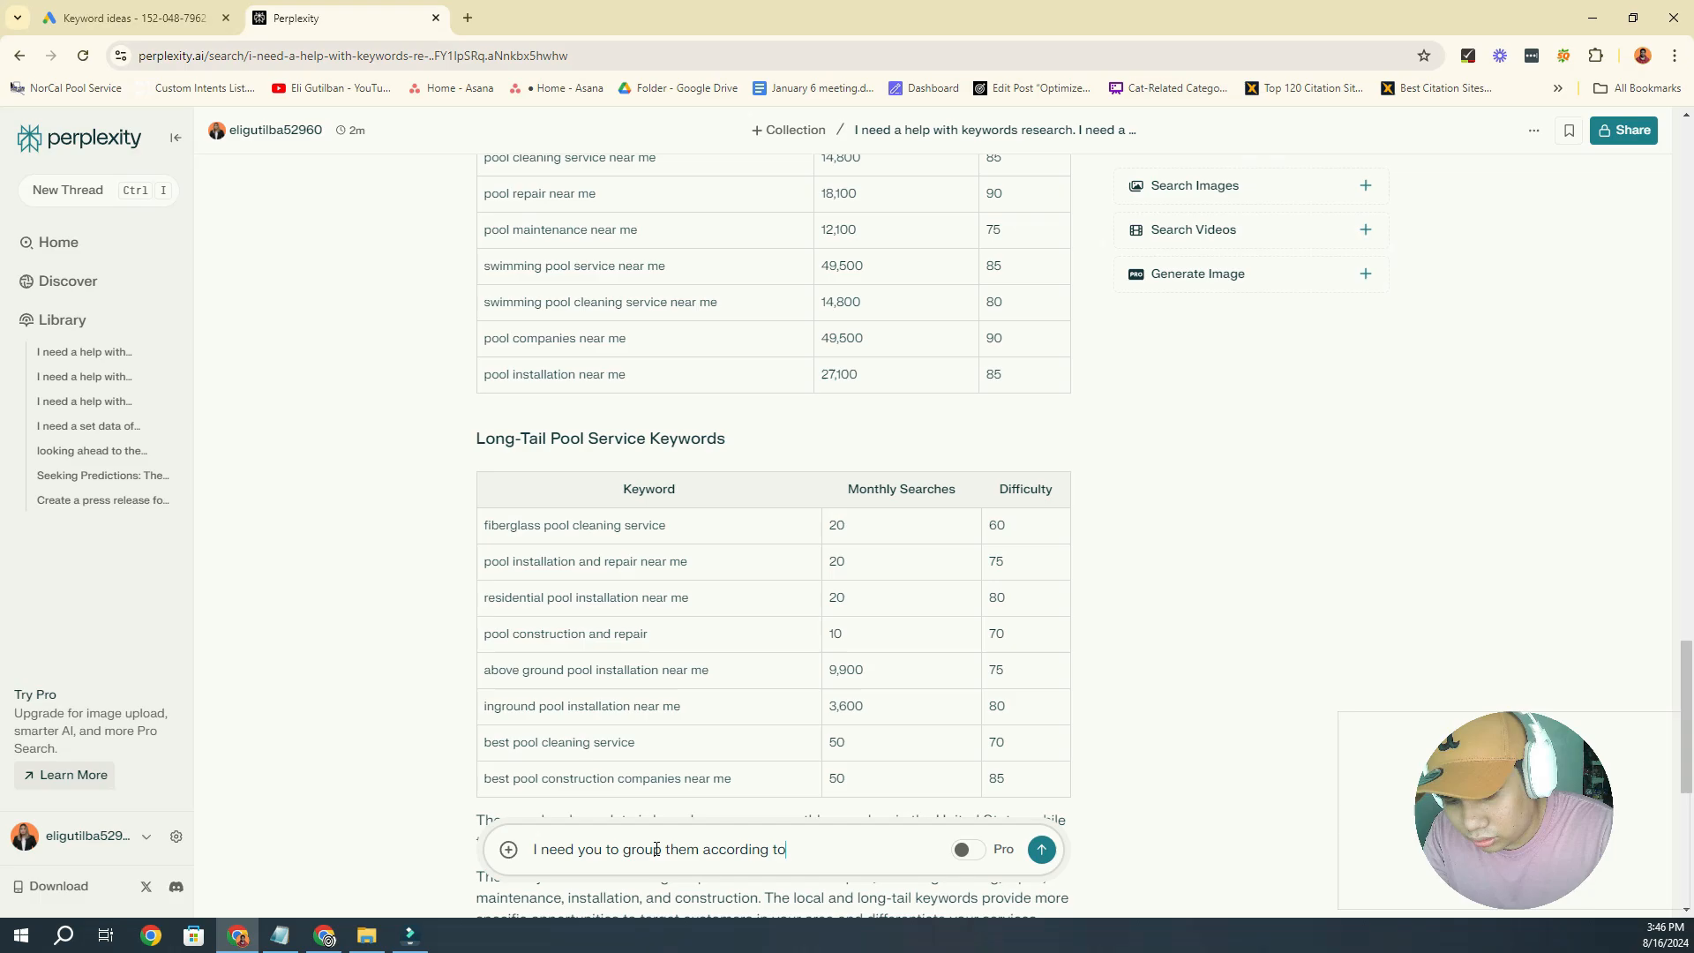
{"action": "type", "text": " their releva"}
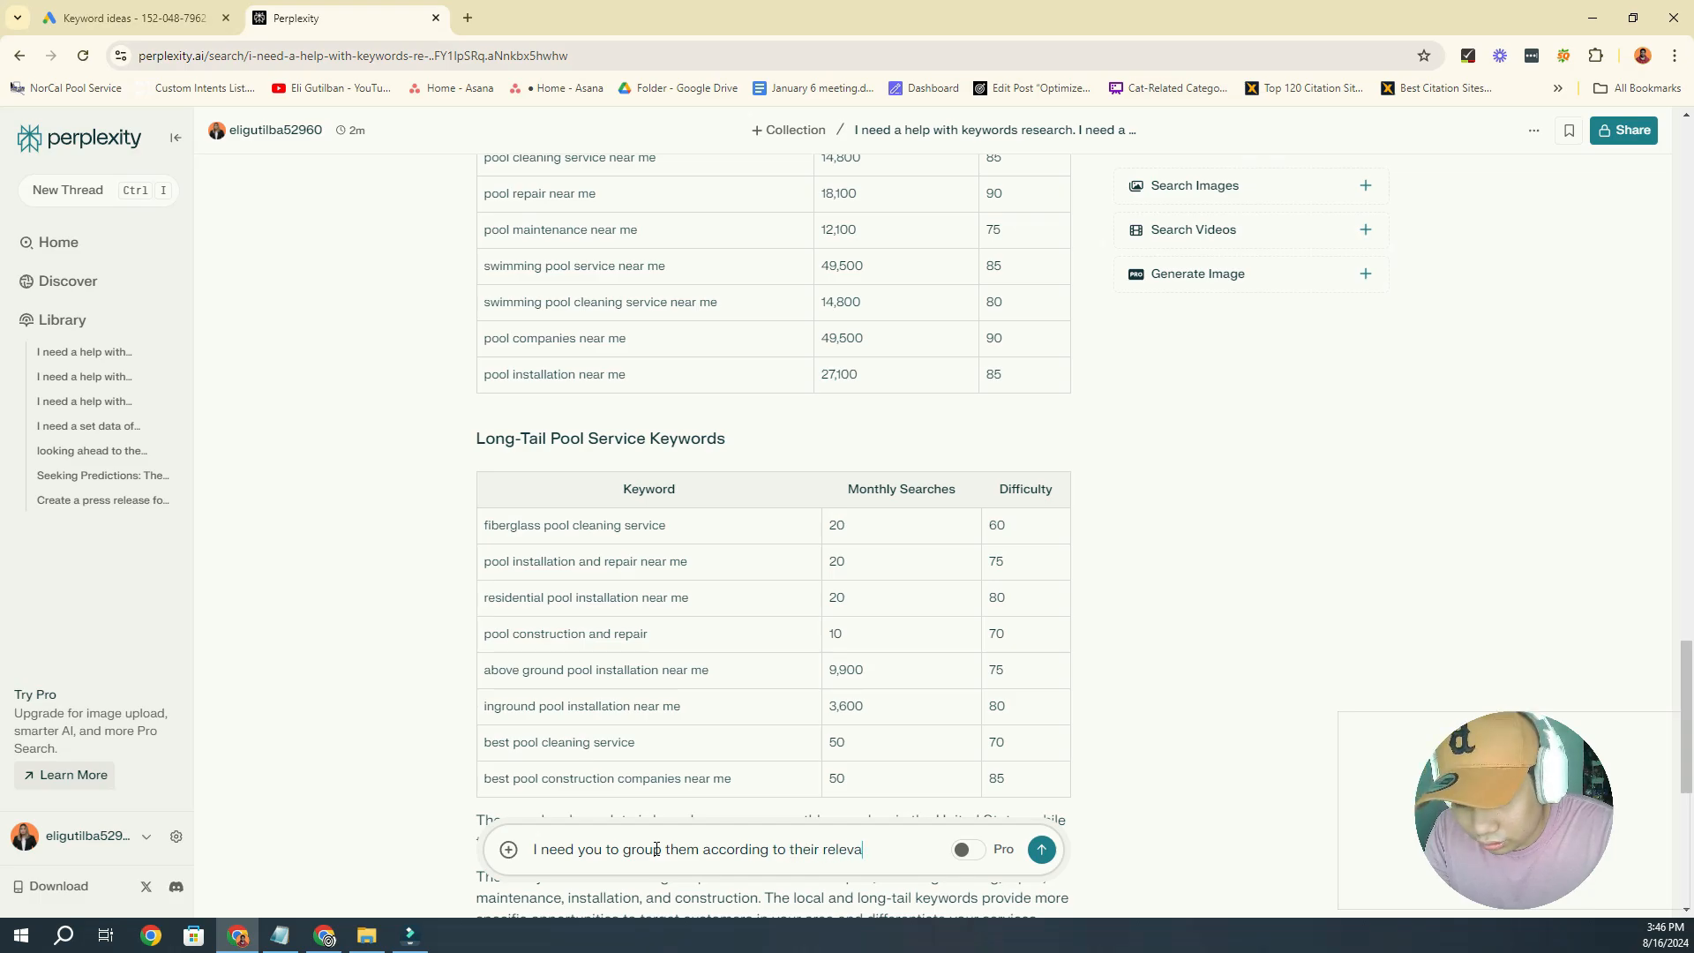
{"action": "type", "text": "ncy, "}
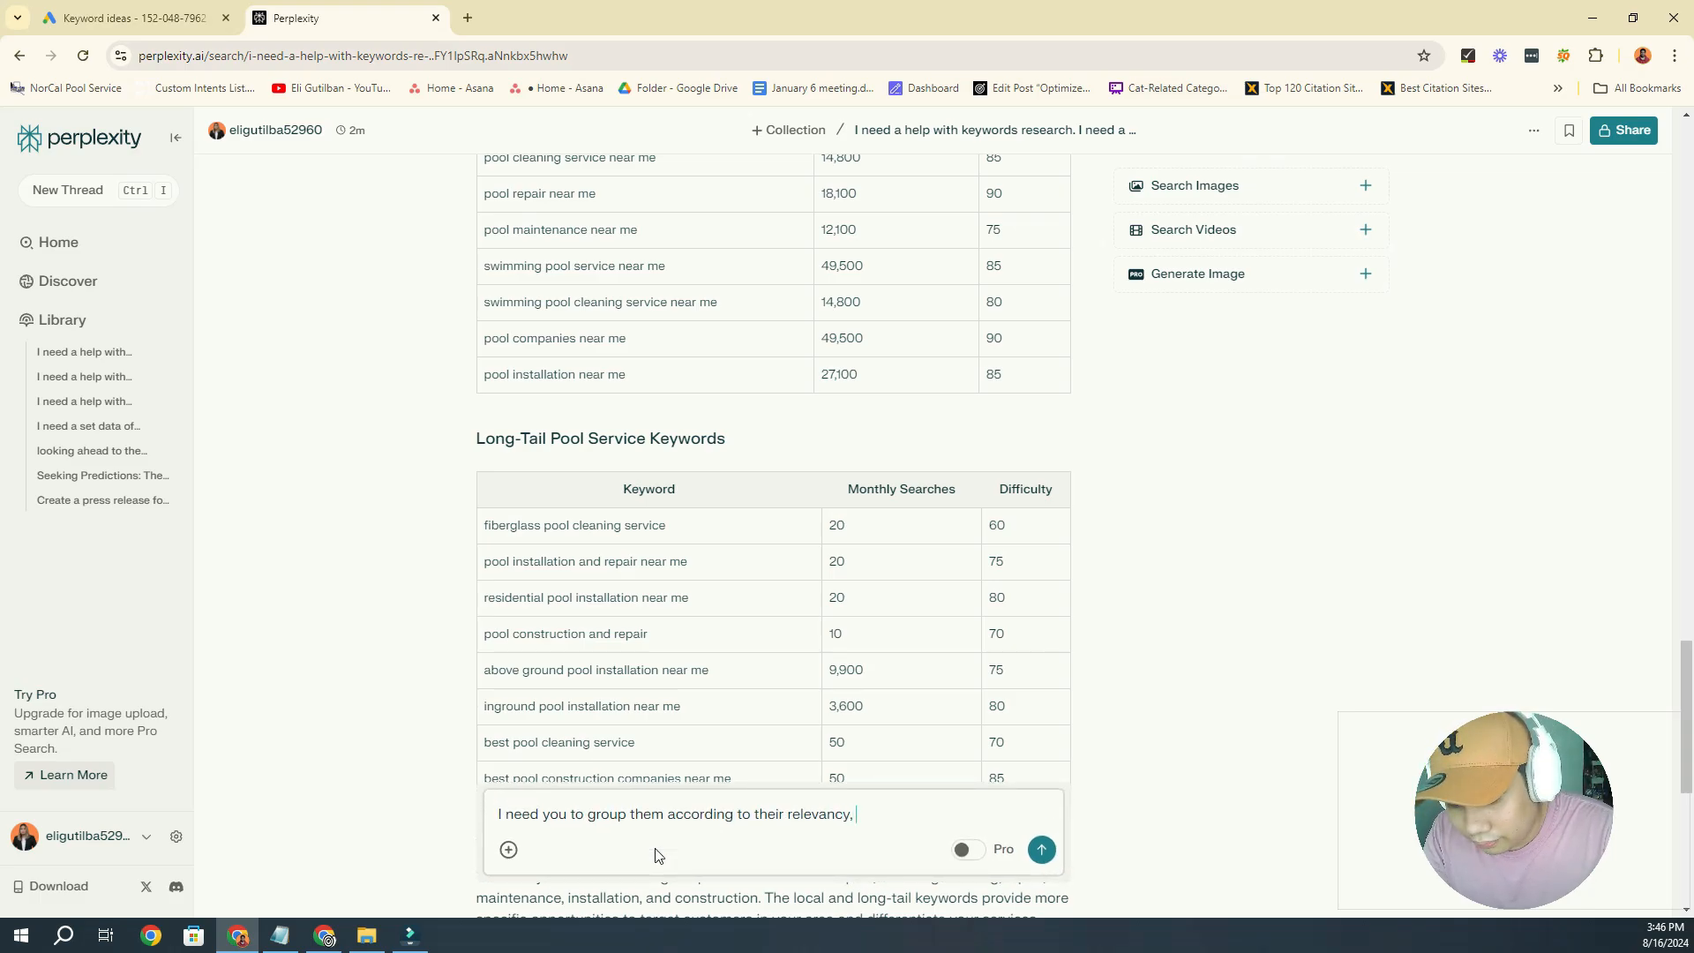
{"action": "type", "text": "and SEO t"}
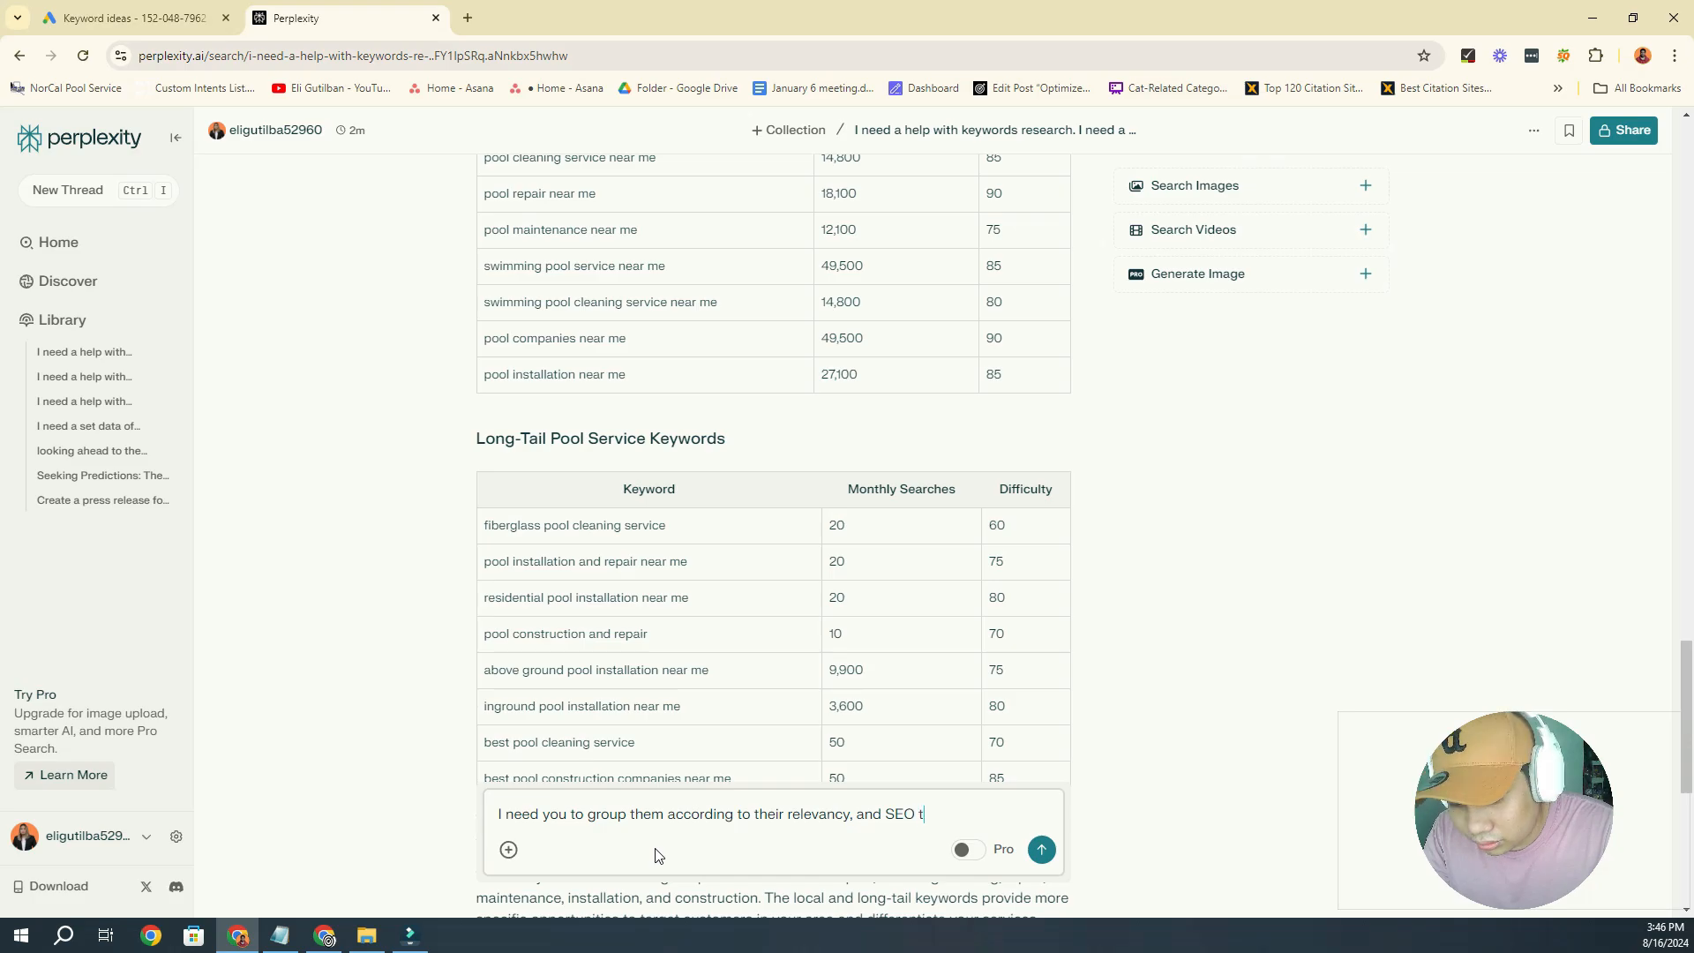
{"action": "type", "text": "hematicaly for "}
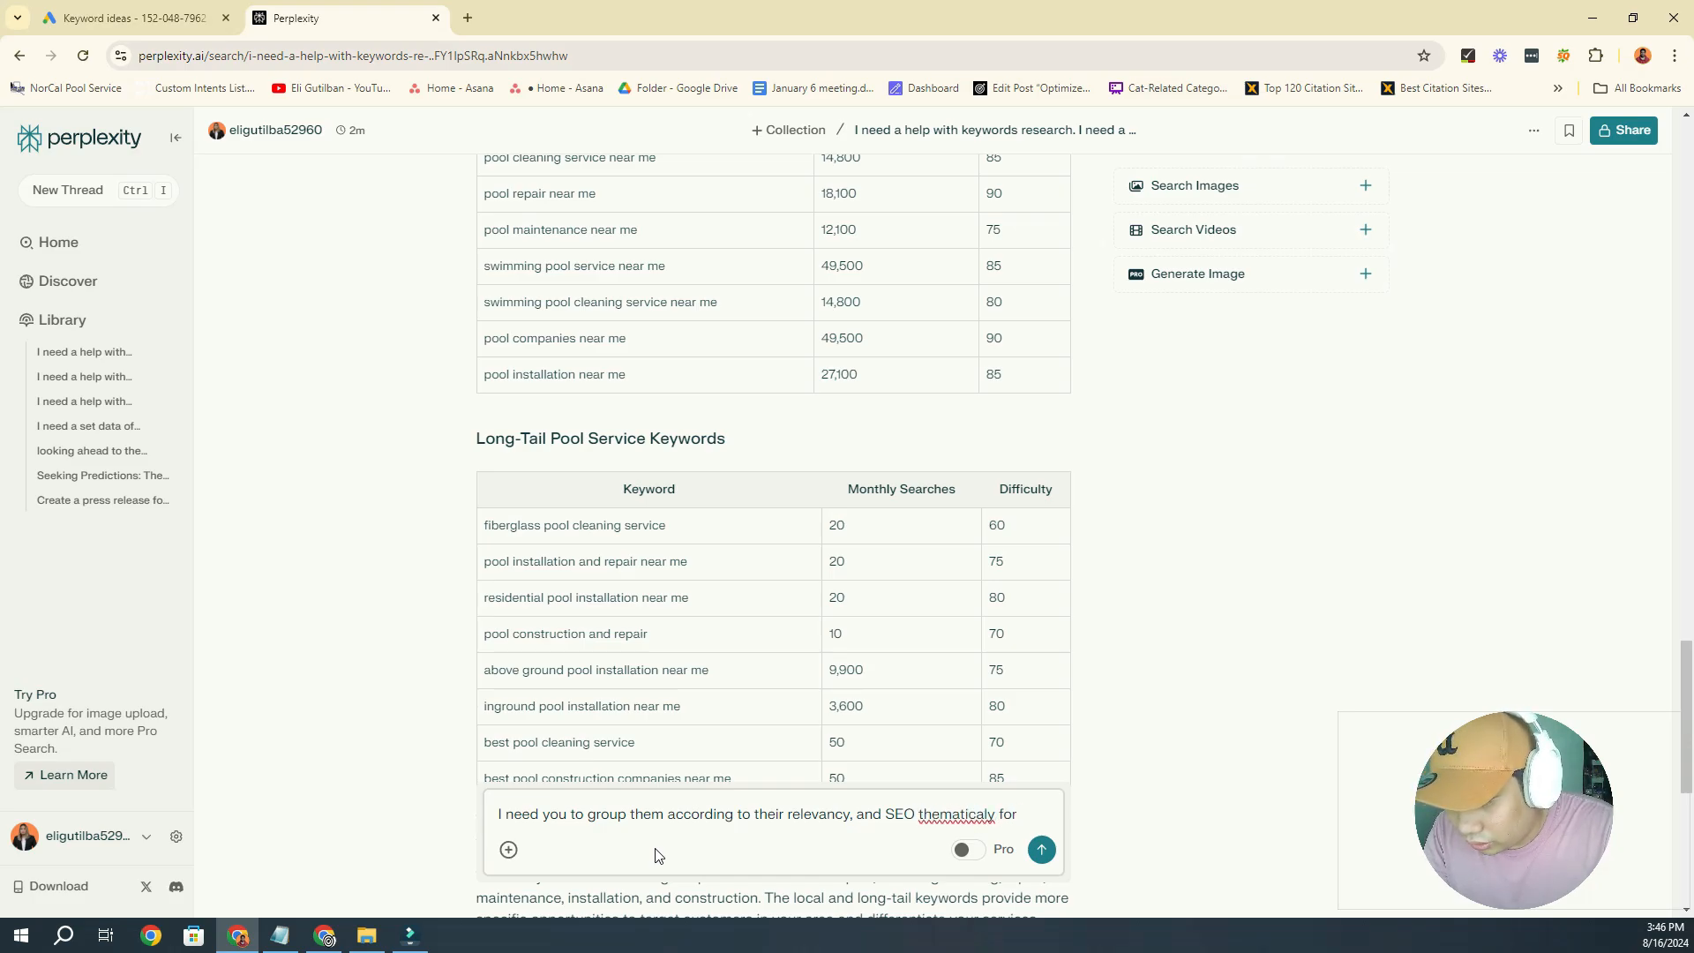
{"action": "type", "text": "Symantic"}
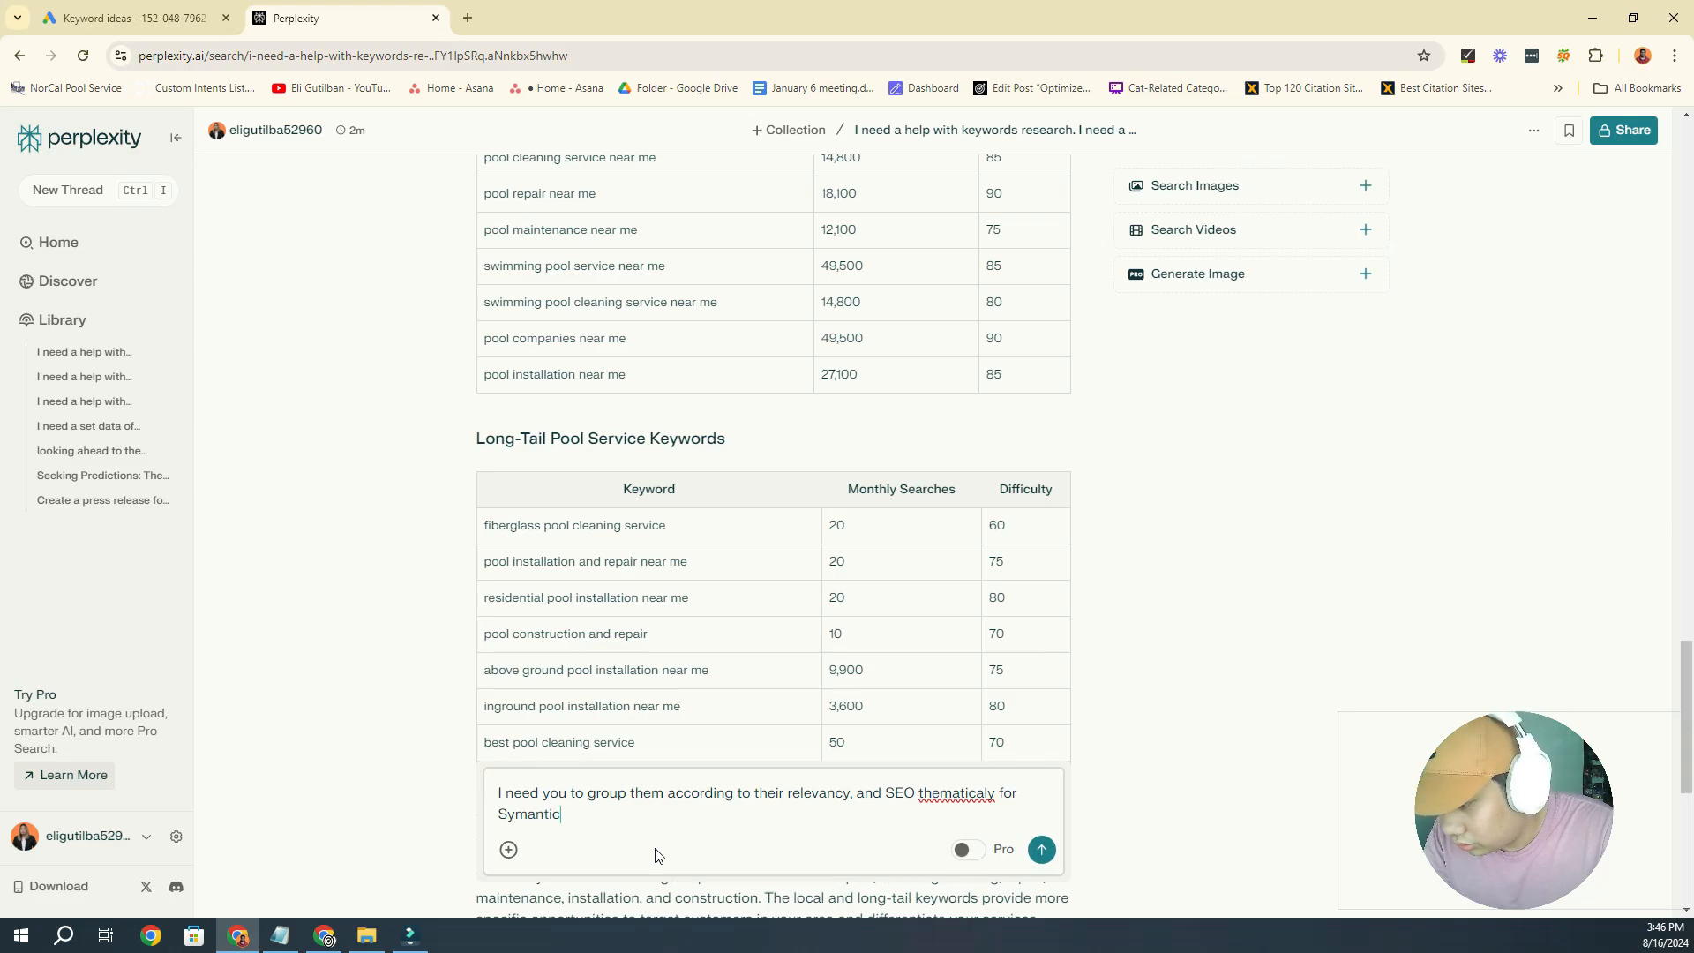
{"action": "type", "text": " SEO purt"}
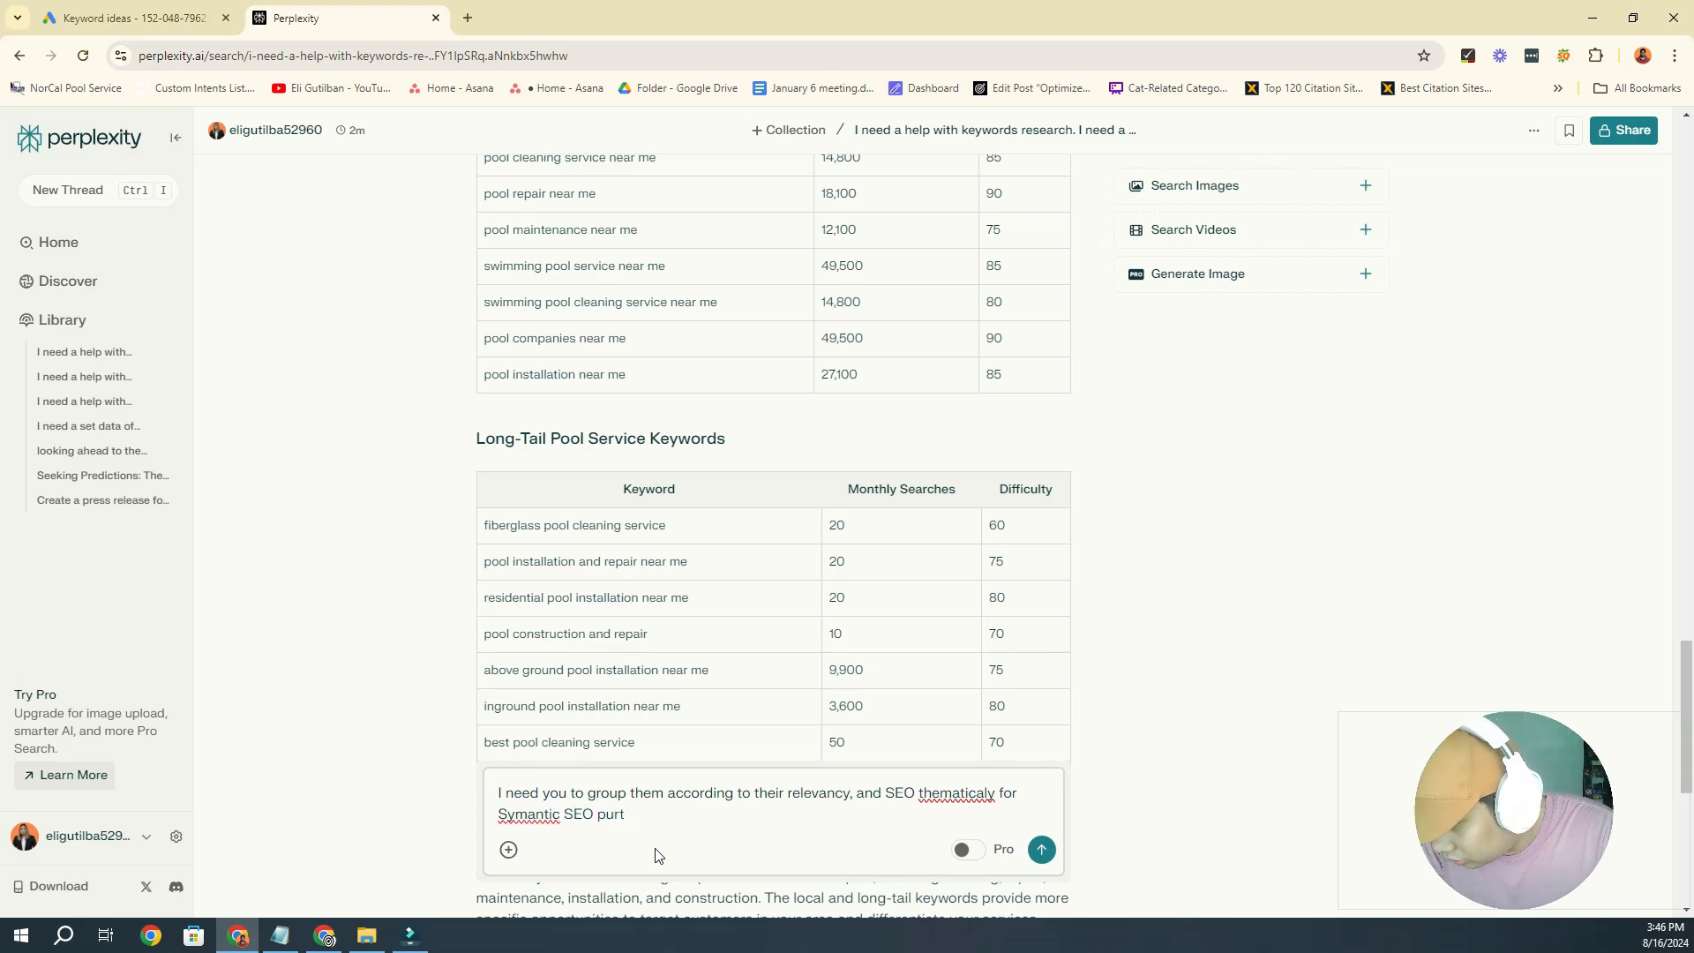
{"action": "key", "text": "BackSpace"}
{"action": "type", "text": "pose"}
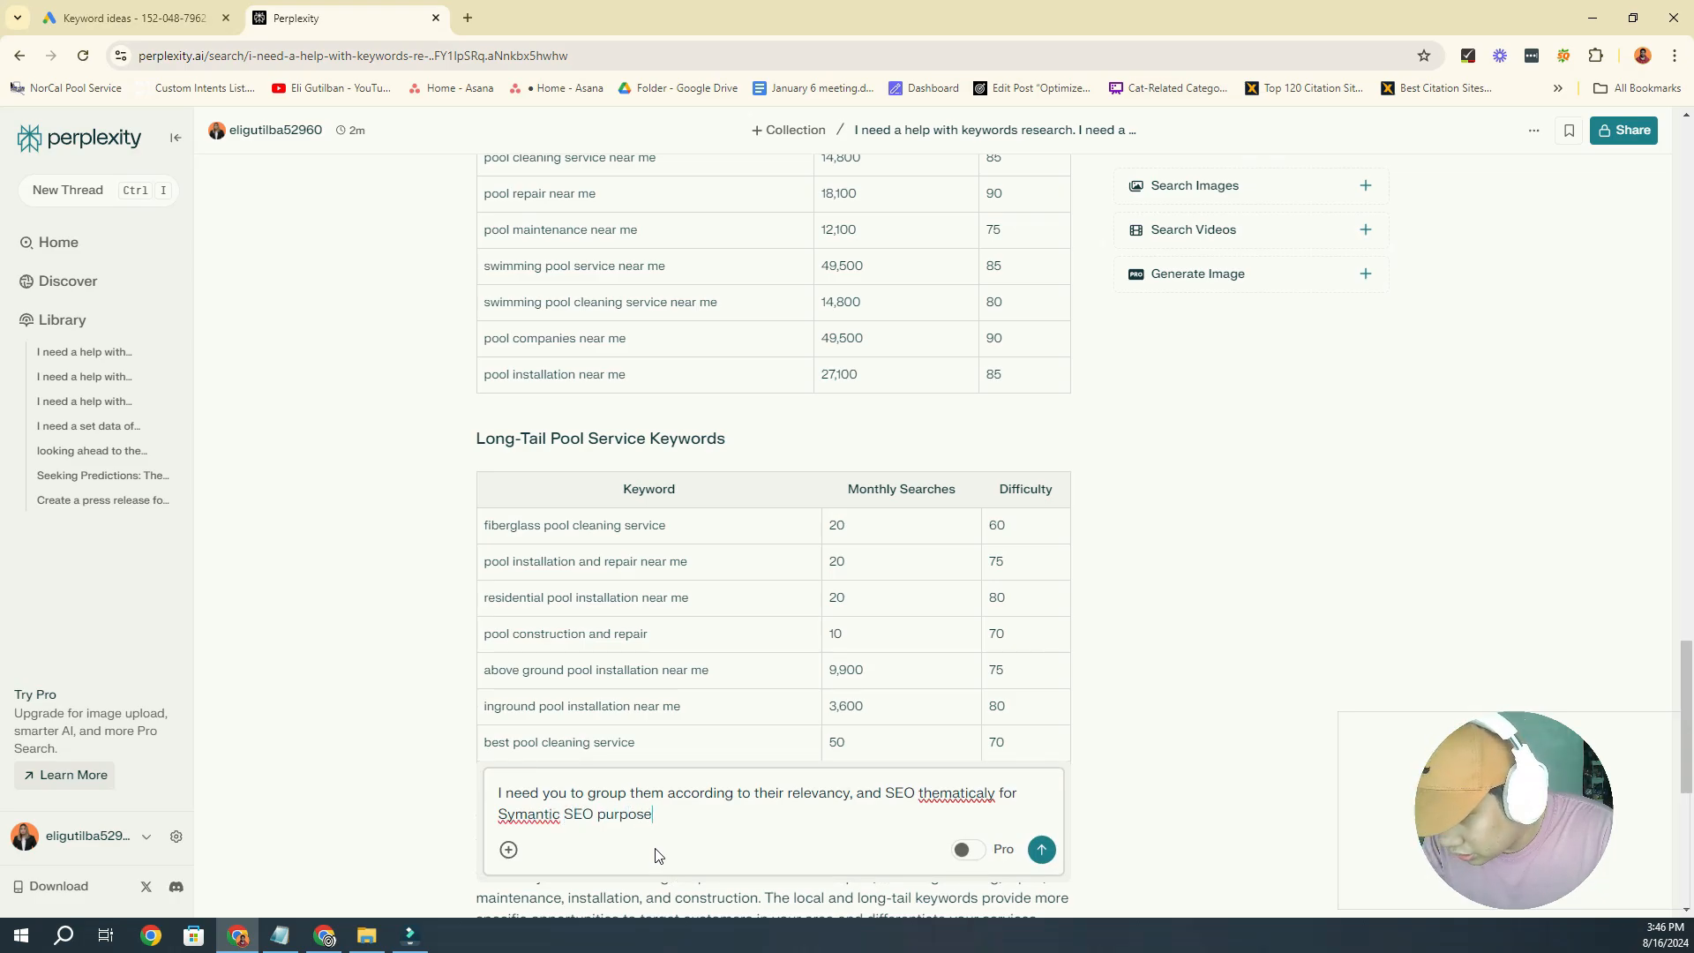
Add "I need it for blog post" to the follow-up, correct the spelling to "thematically" and "Semantic", and submit it
{"action": "type", "text": "s. I n"}
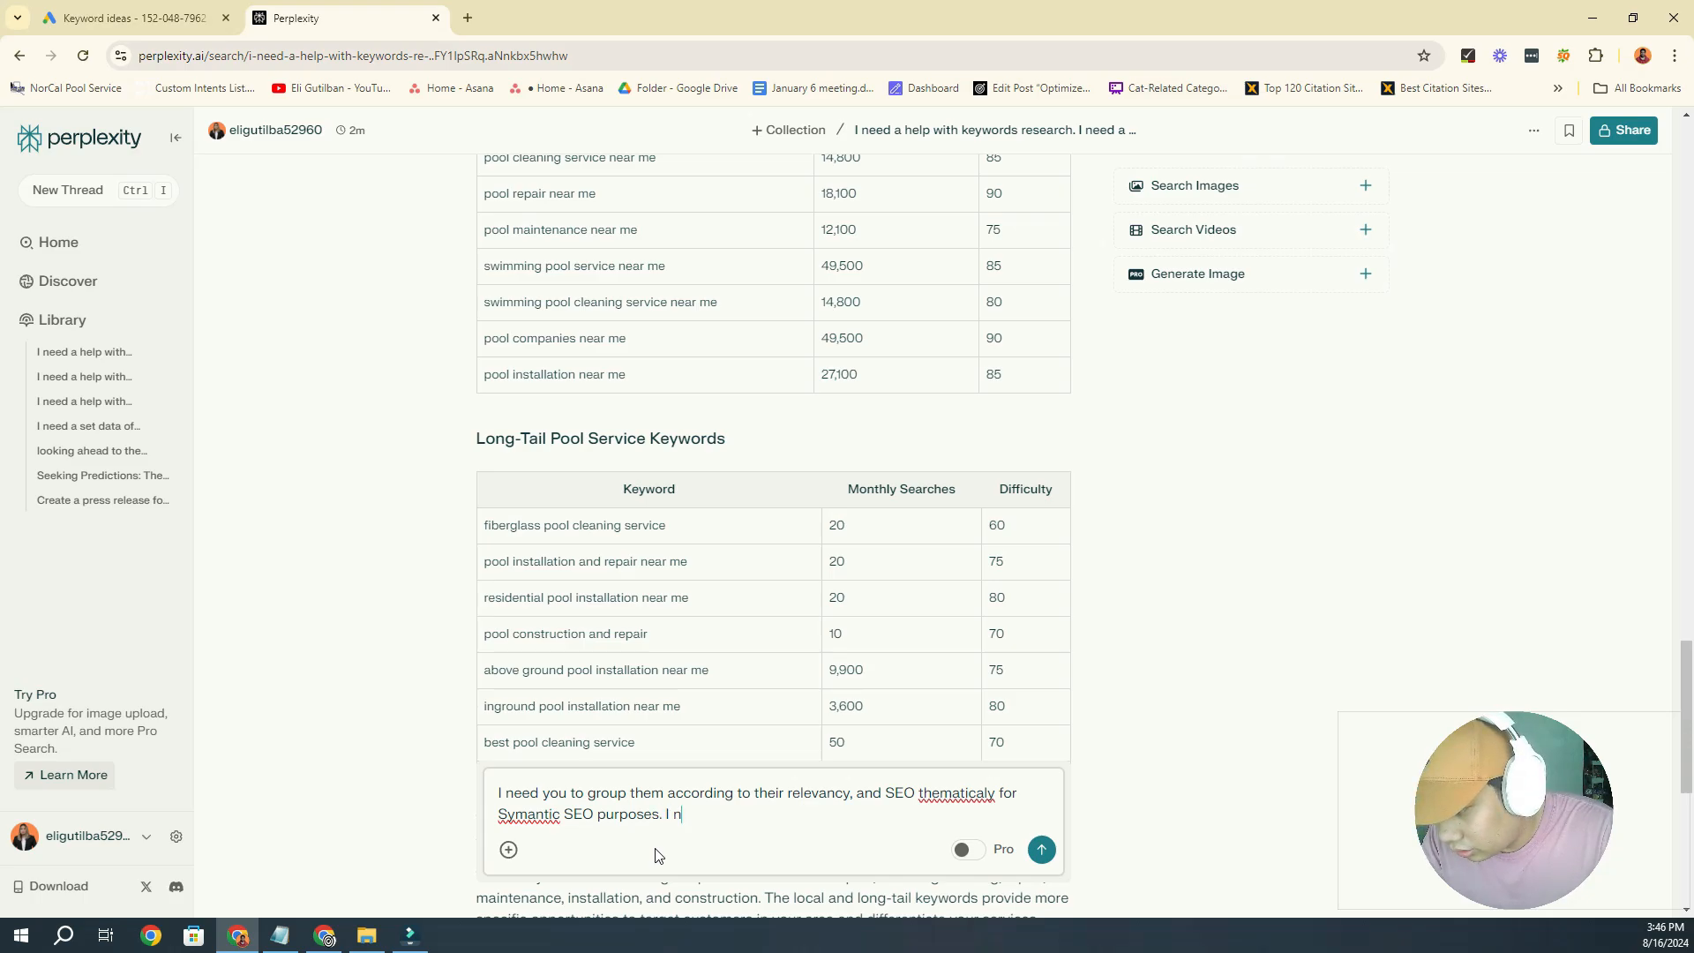
{"action": "type", "text": "eed it fo"}
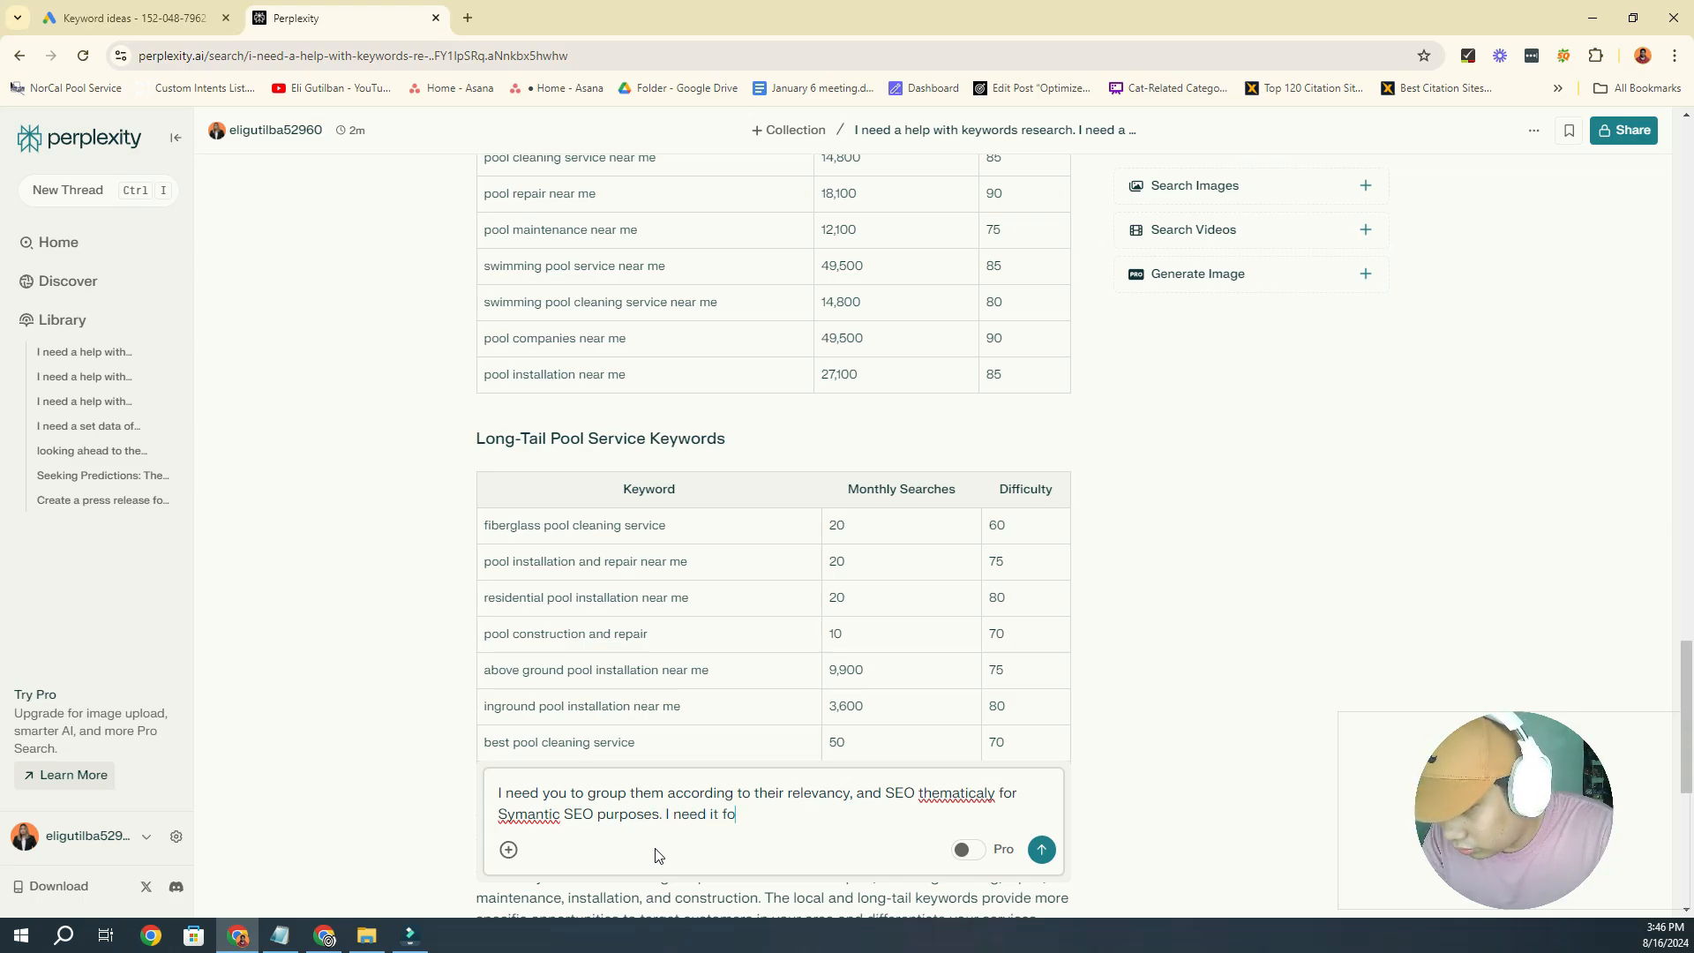
{"action": "type", "text": "r blog post"}
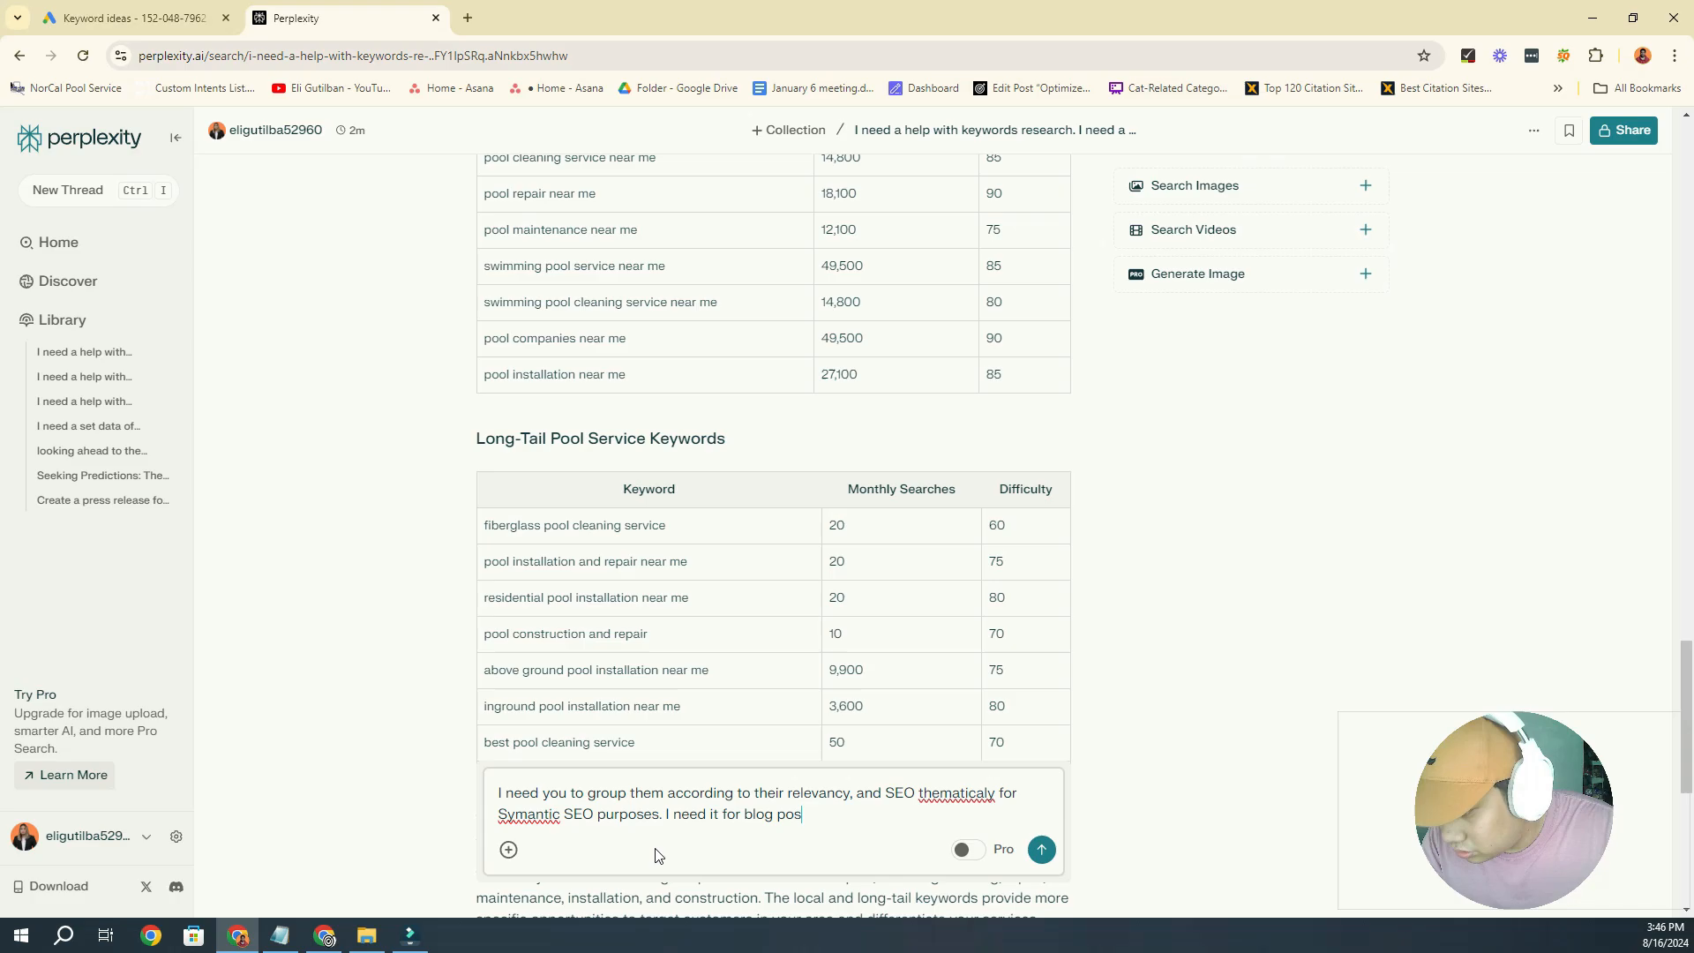
{"action": "right_click", "coordinate": [925, 794]}
{"action": "left_click", "coordinate": [1041, 388]}
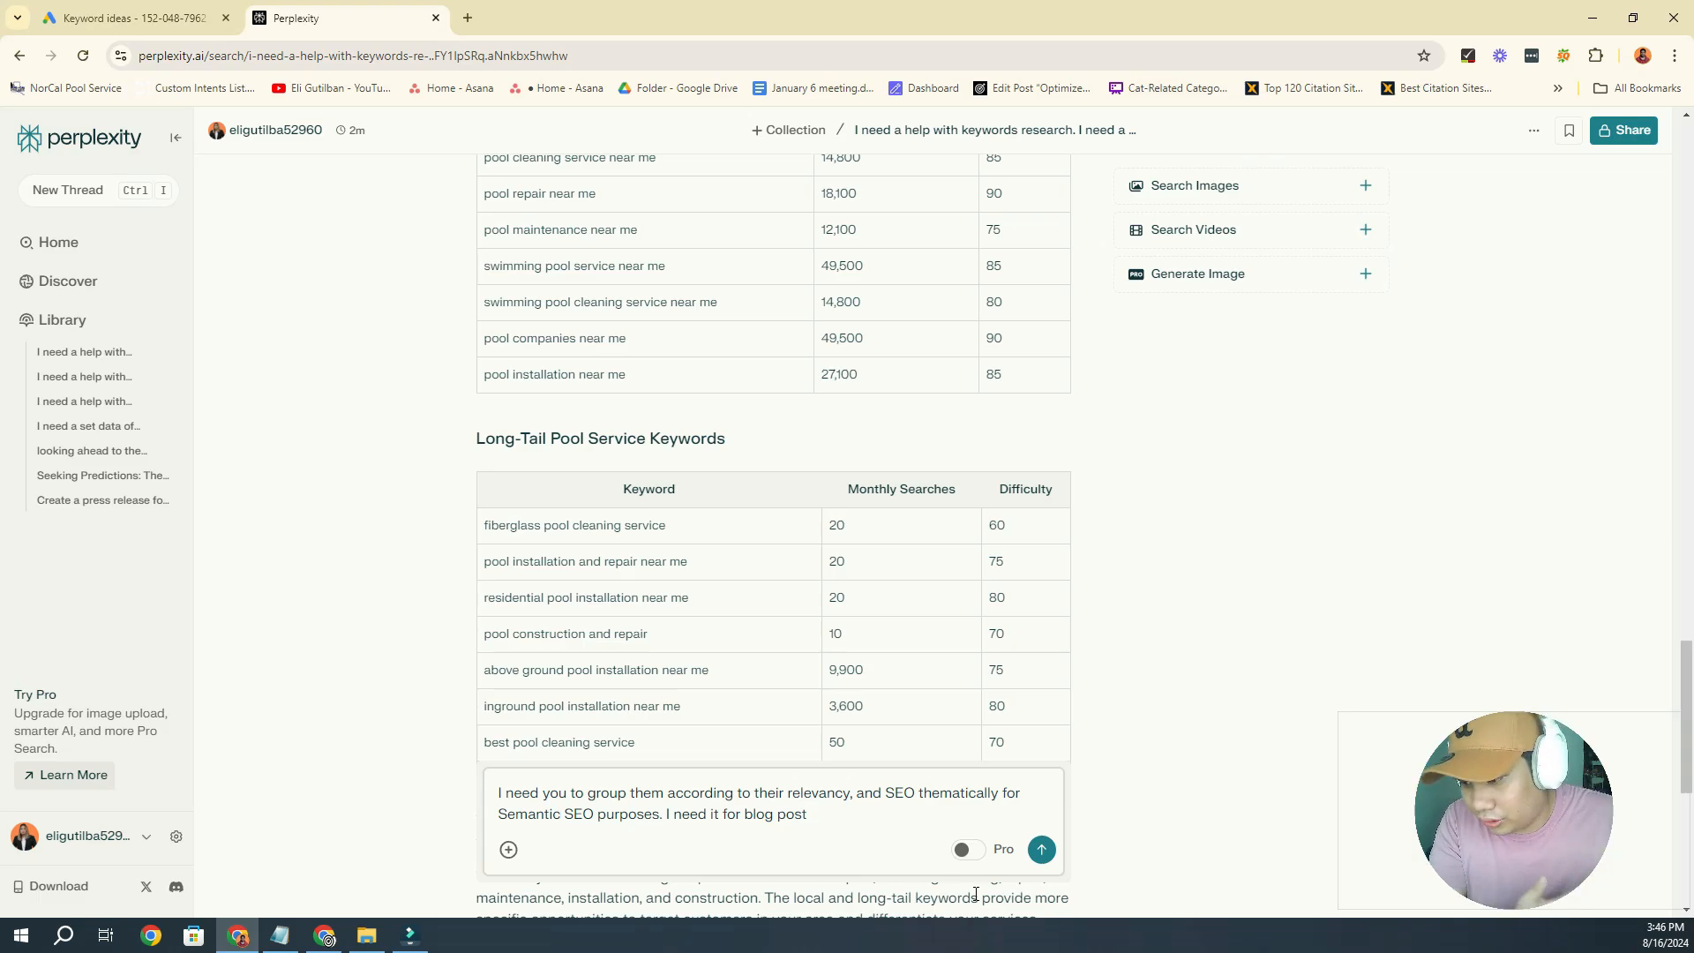
{"action": "left_click", "coordinate": [1040, 849]}
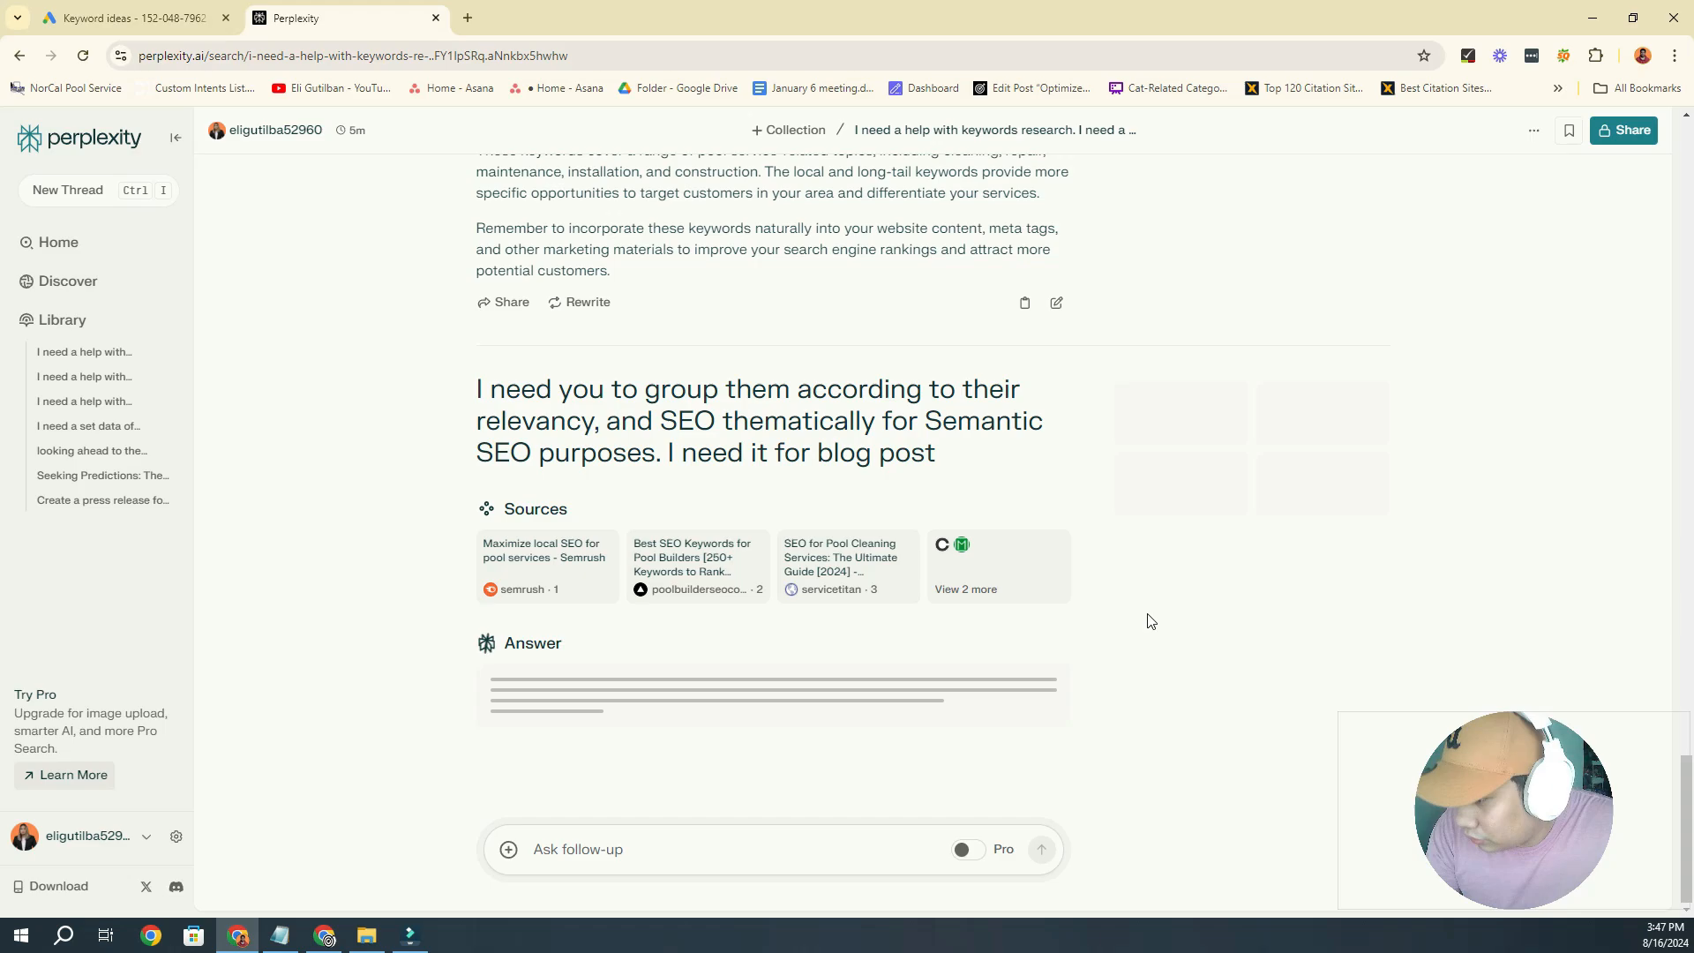
Examine the thematic keyword groups and explanations in the new answer, from General Pool Service Keywords to Aesthetic and Features Keywords
{"action": "scroll", "coordinate": [1059, 615], "scroll_direction": "down", "scroll_amount": 6}
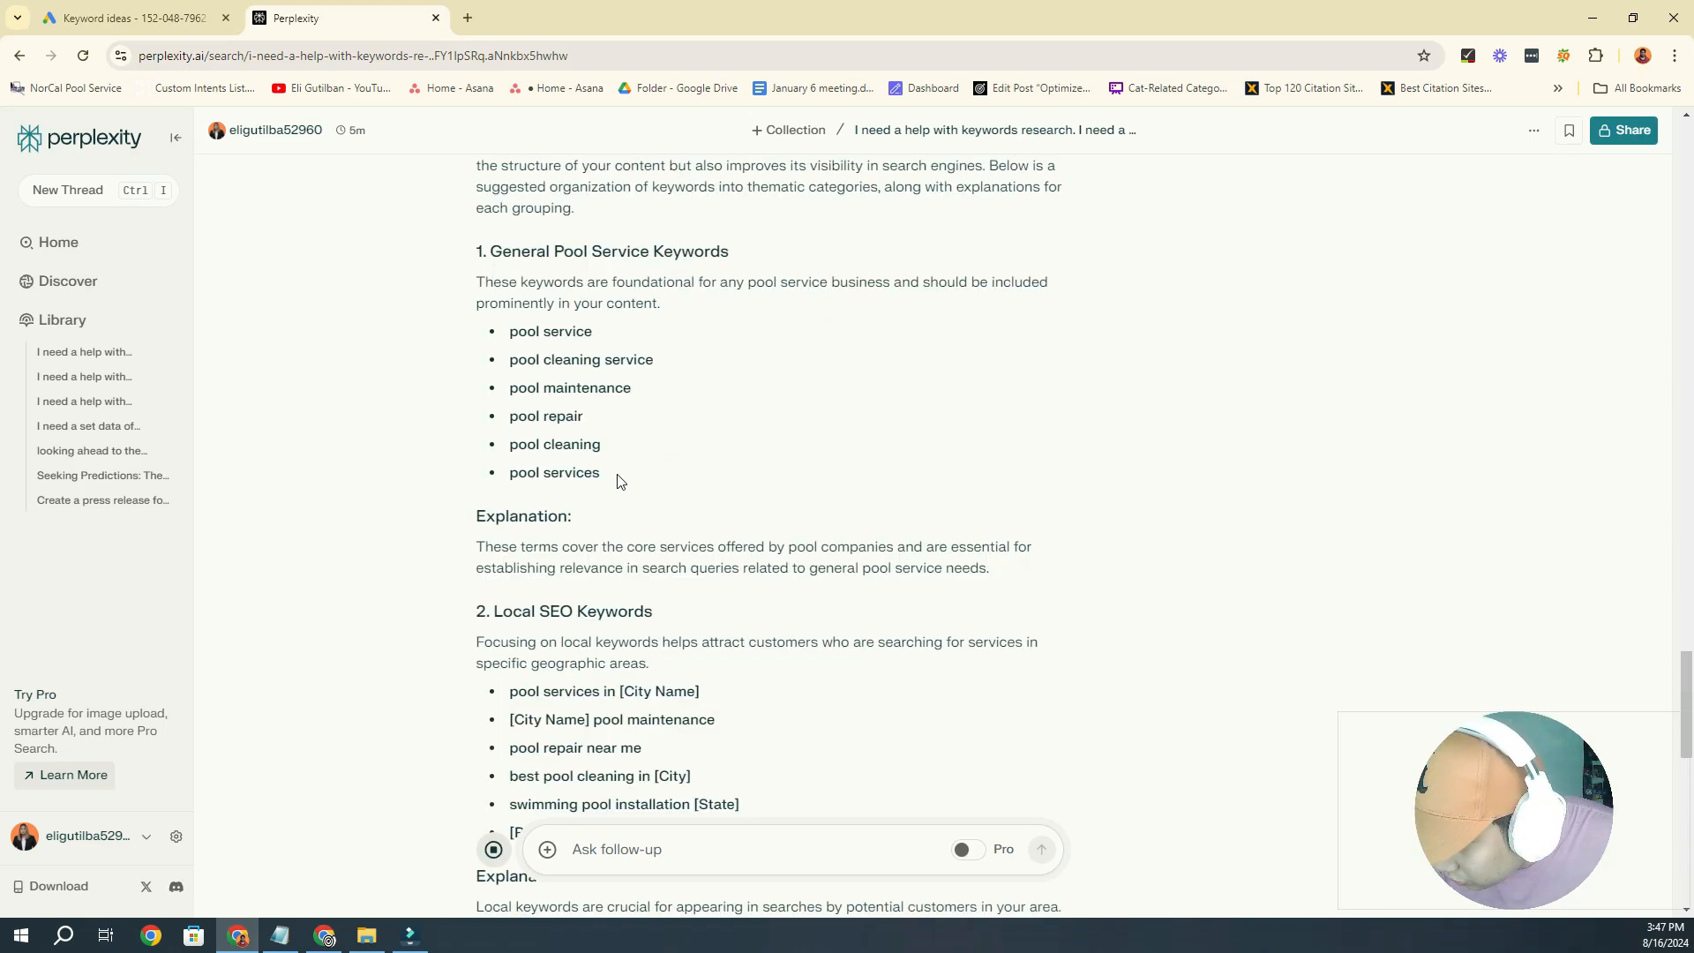
{"action": "left_click_drag", "start_coordinate": [617, 483], "coordinate": [518, 334]}
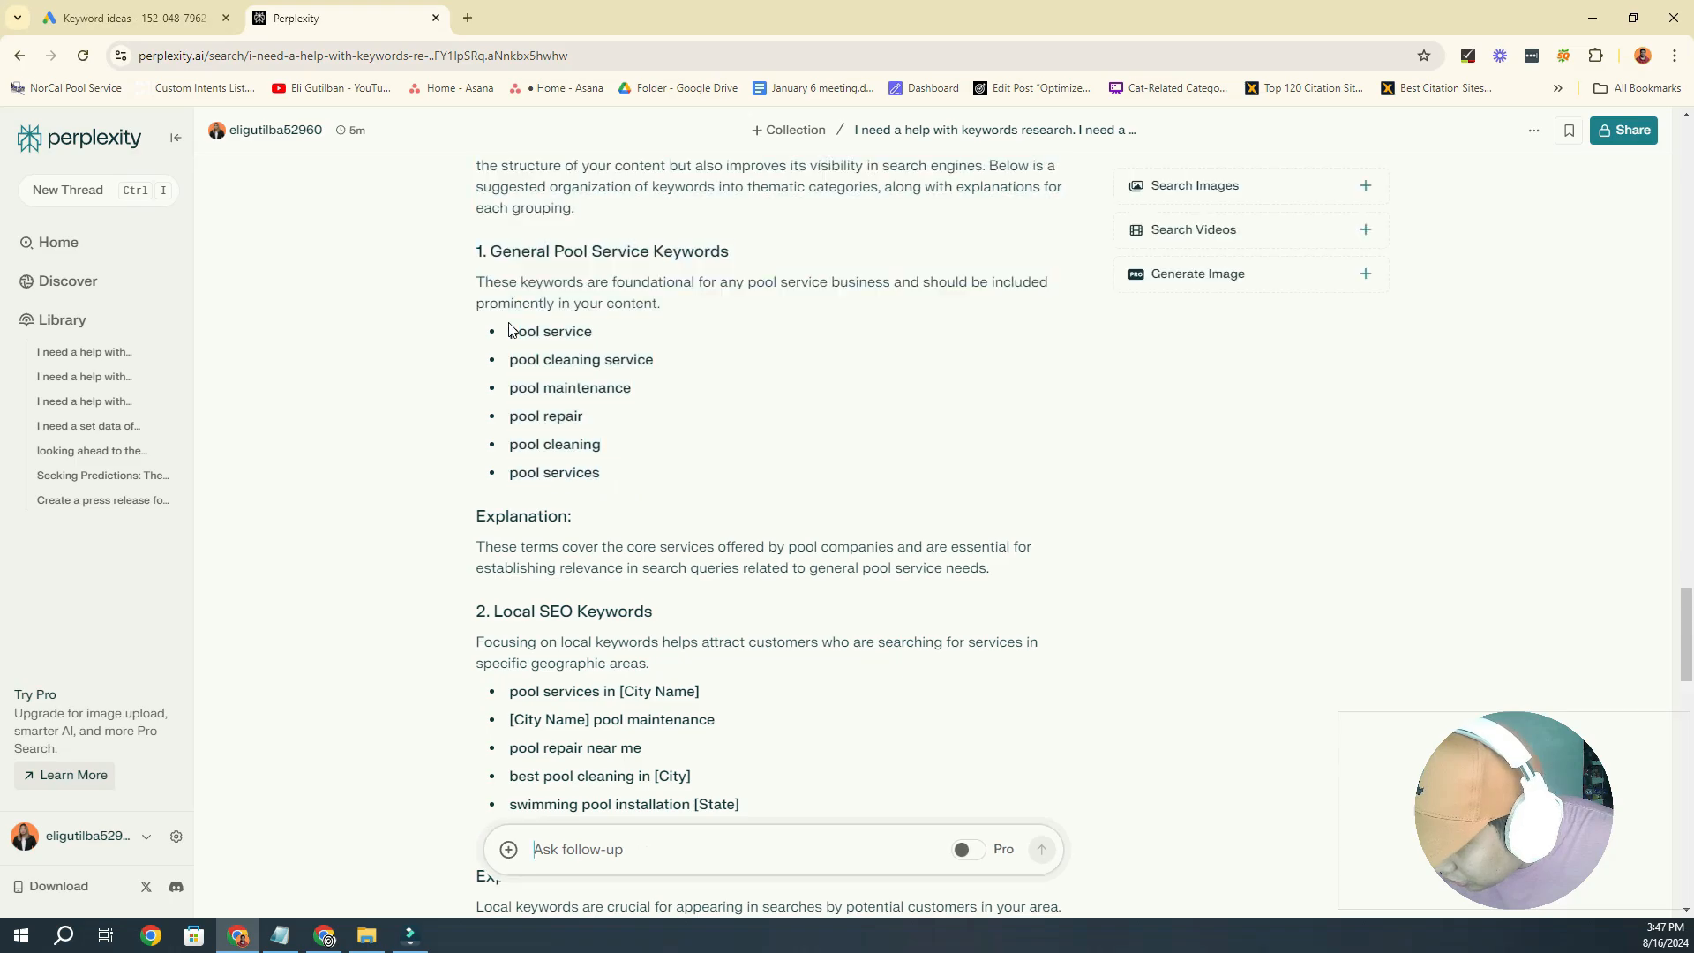
{"action": "scroll", "coordinate": [750, 468], "scroll_direction": "down", "scroll_amount": 2}
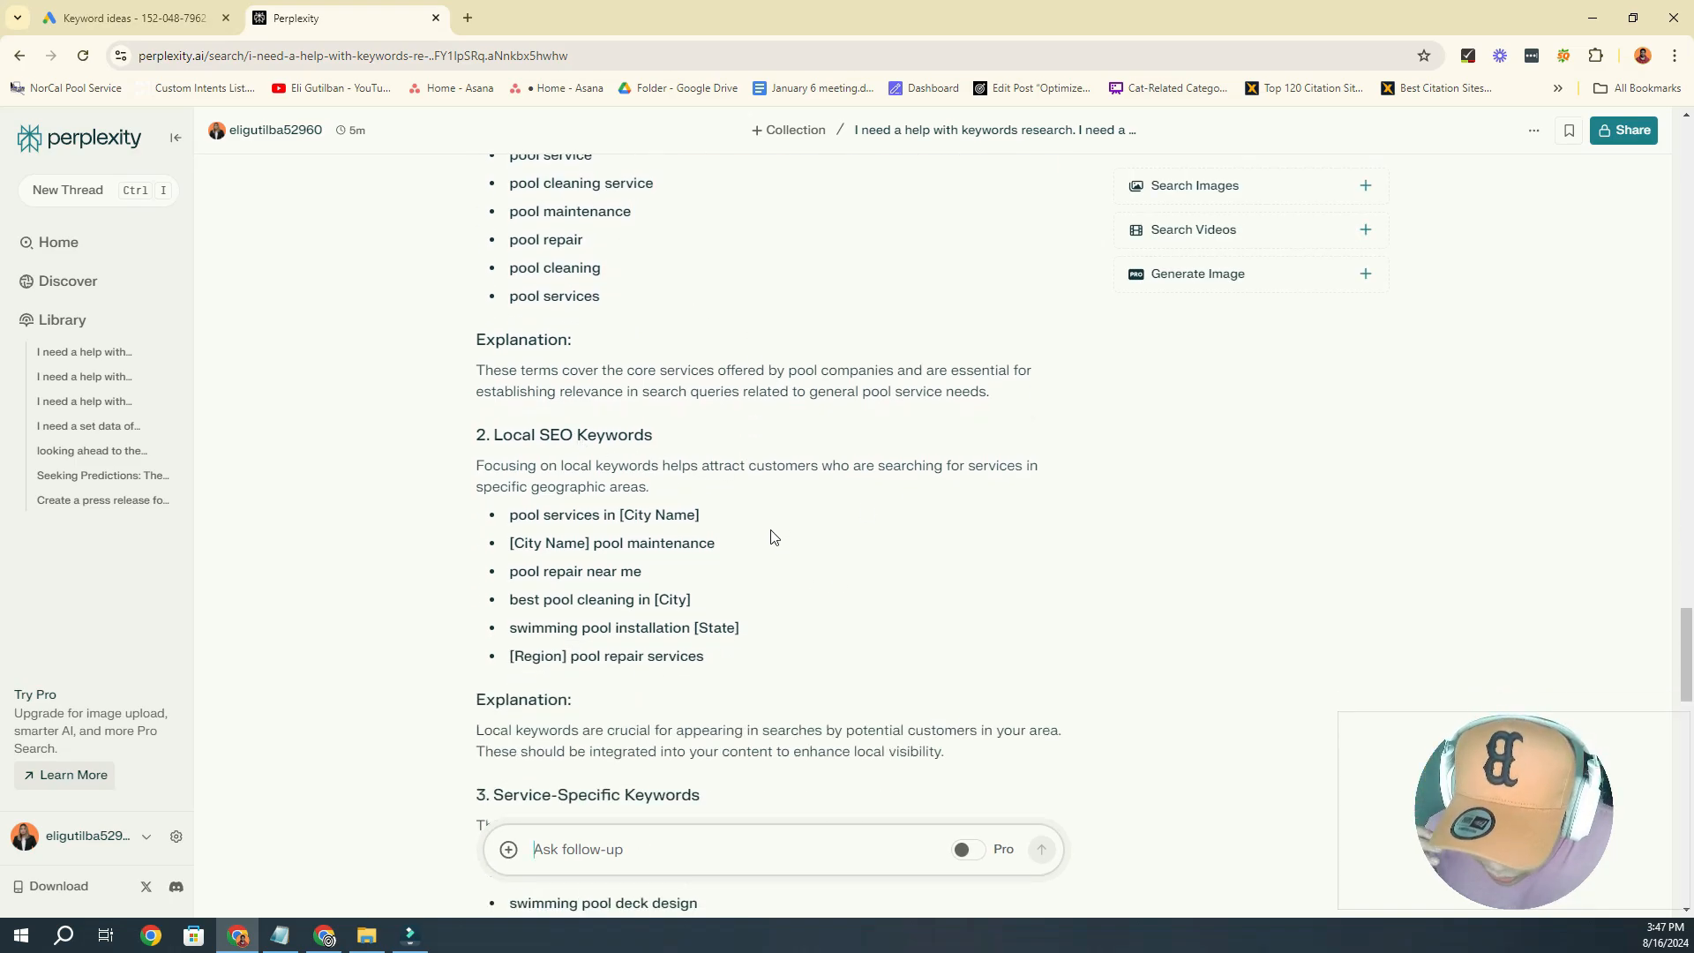
{"action": "scroll", "coordinate": [772, 538], "scroll_direction": "down", "scroll_amount": 4}
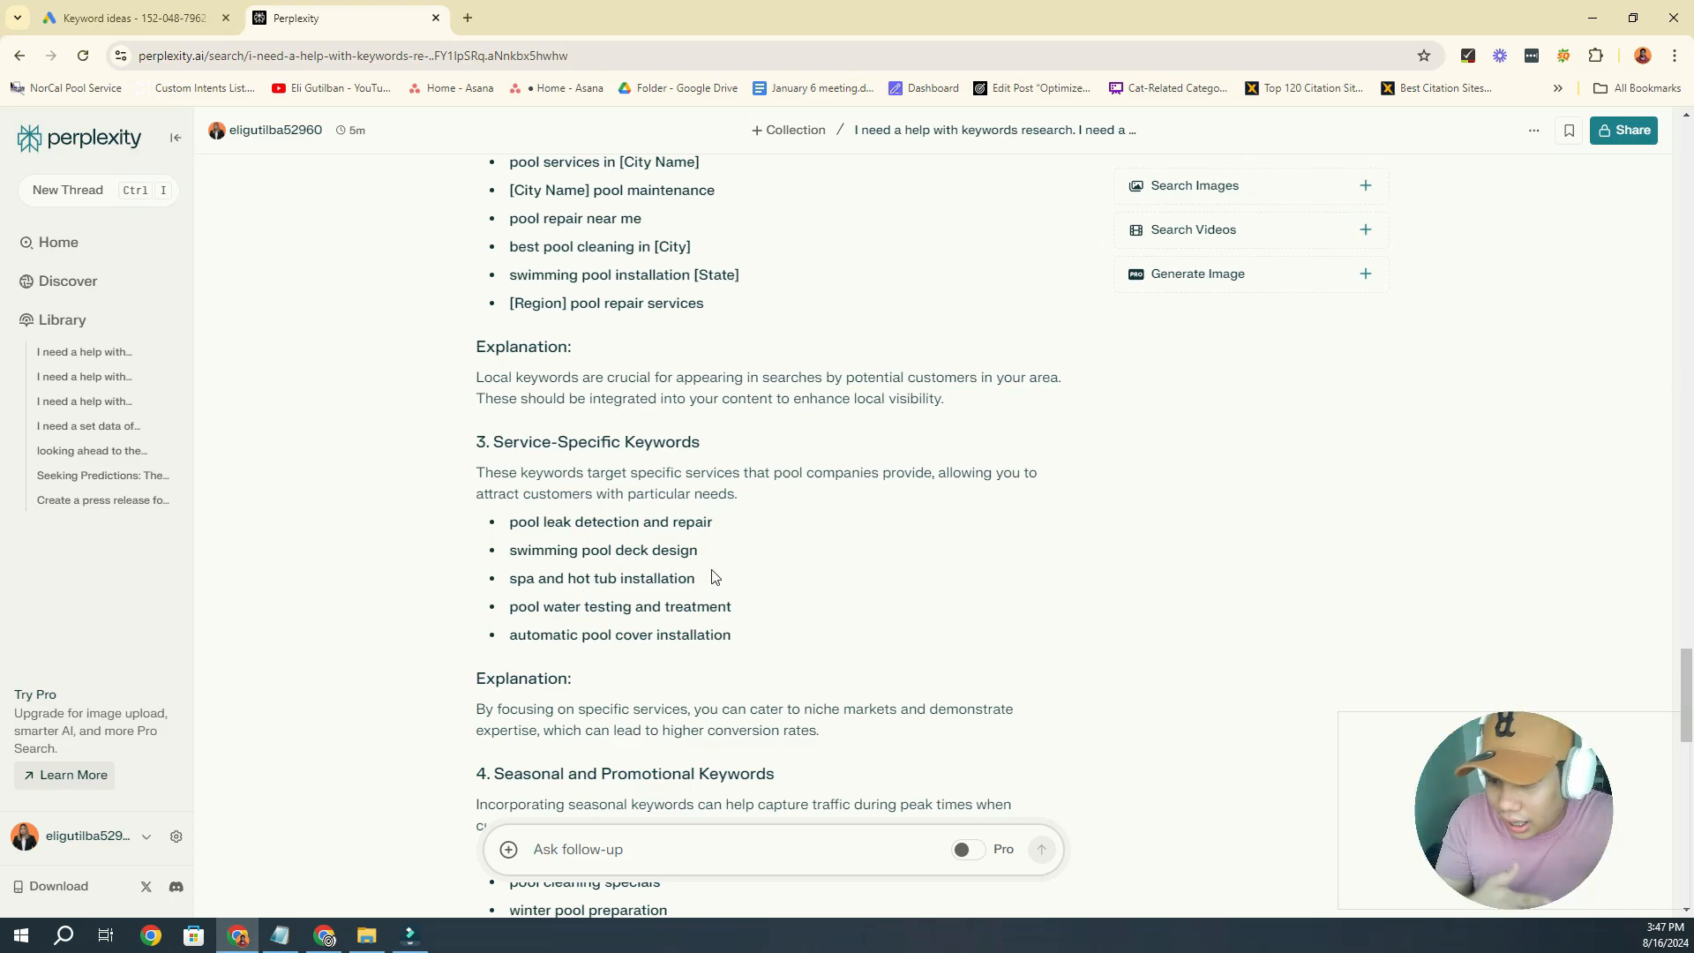
{"action": "scroll", "coordinate": [688, 549], "scroll_direction": "down", "scroll_amount": 3}
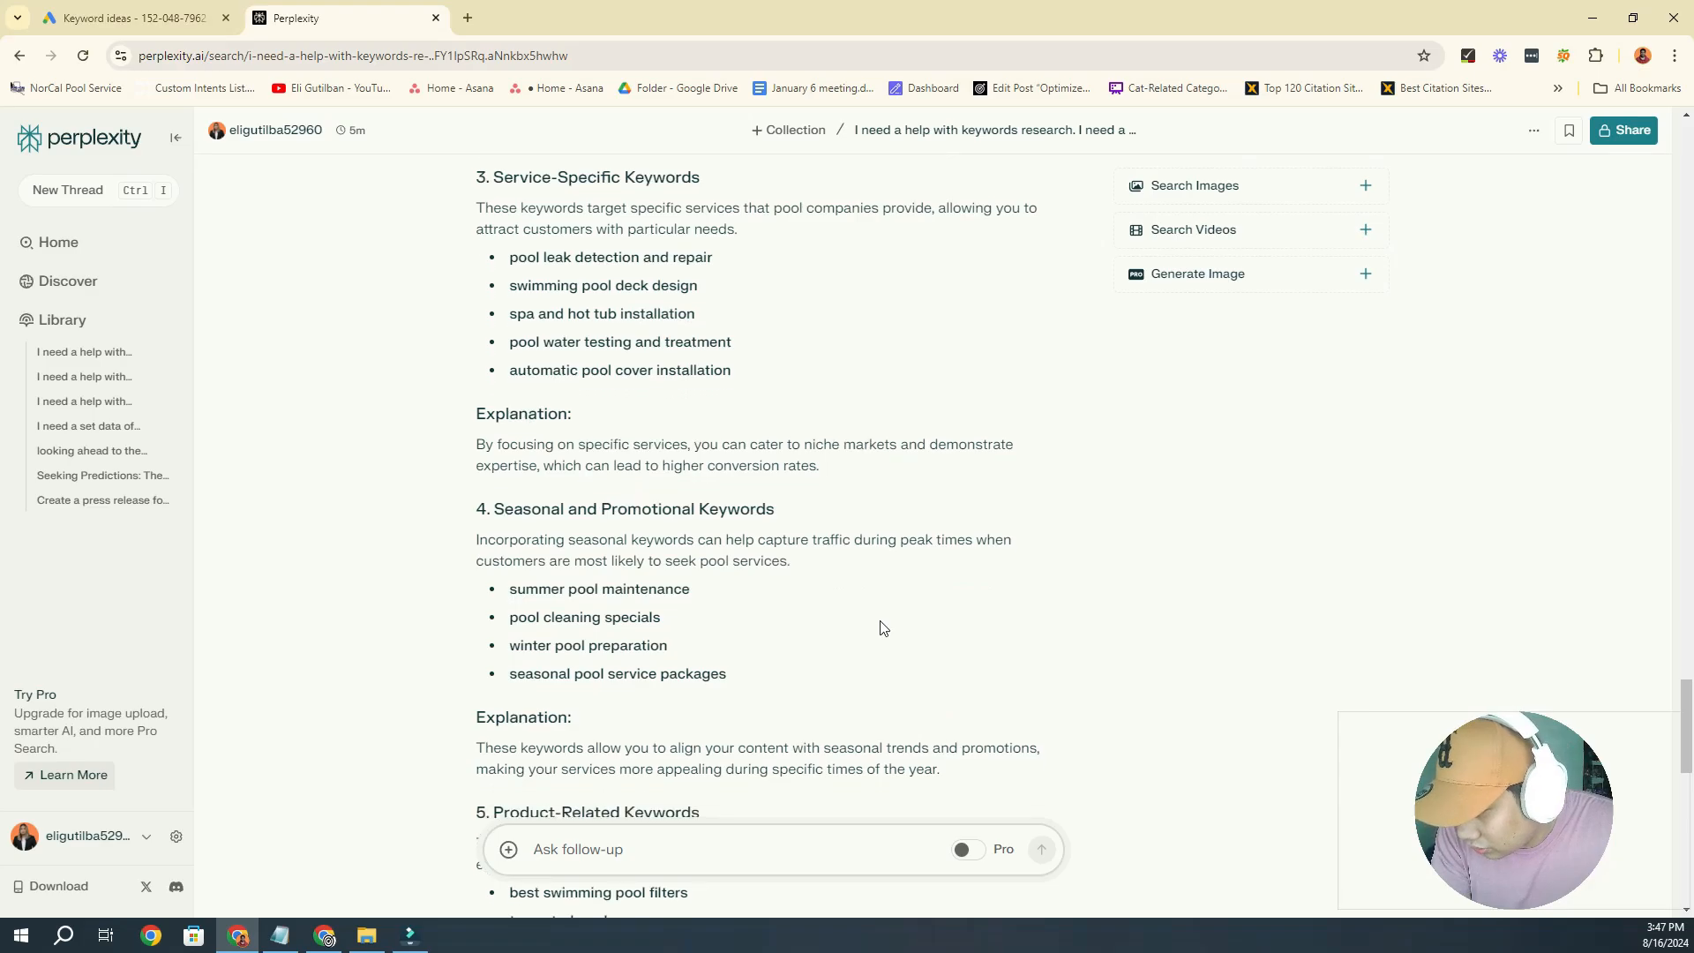
{"action": "scroll", "coordinate": [699, 606], "scroll_direction": "down", "scroll_amount": 1}
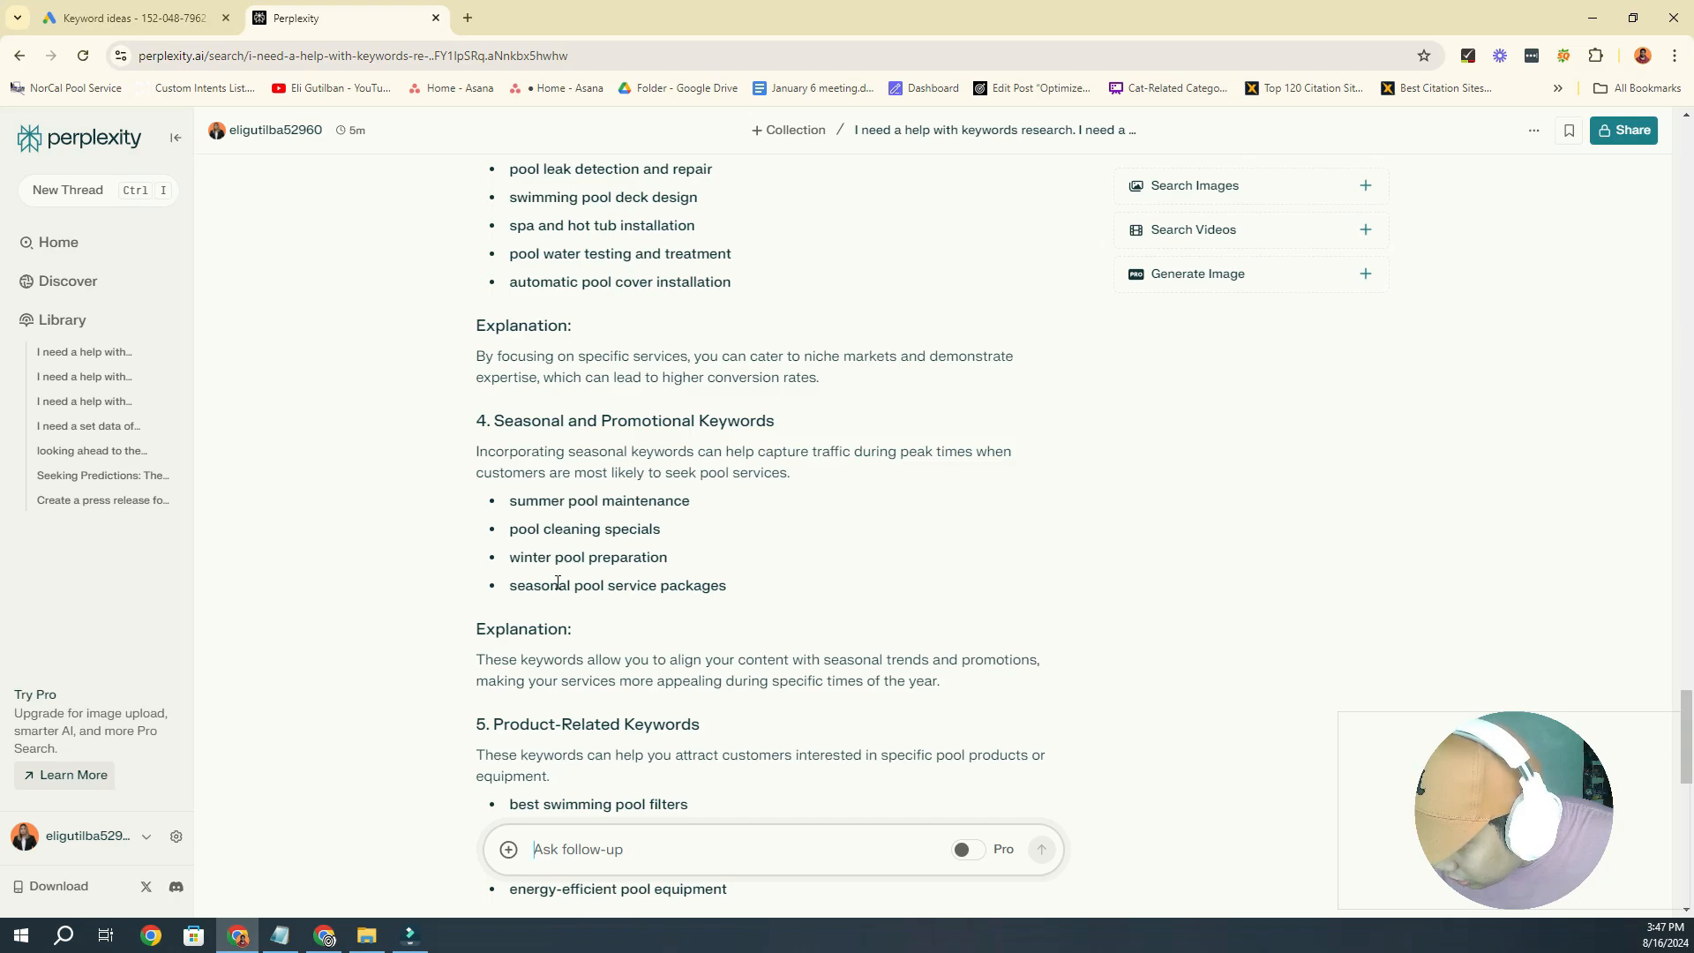
{"action": "scroll", "coordinate": [697, 552], "scroll_direction": "down", "scroll_amount": 4}
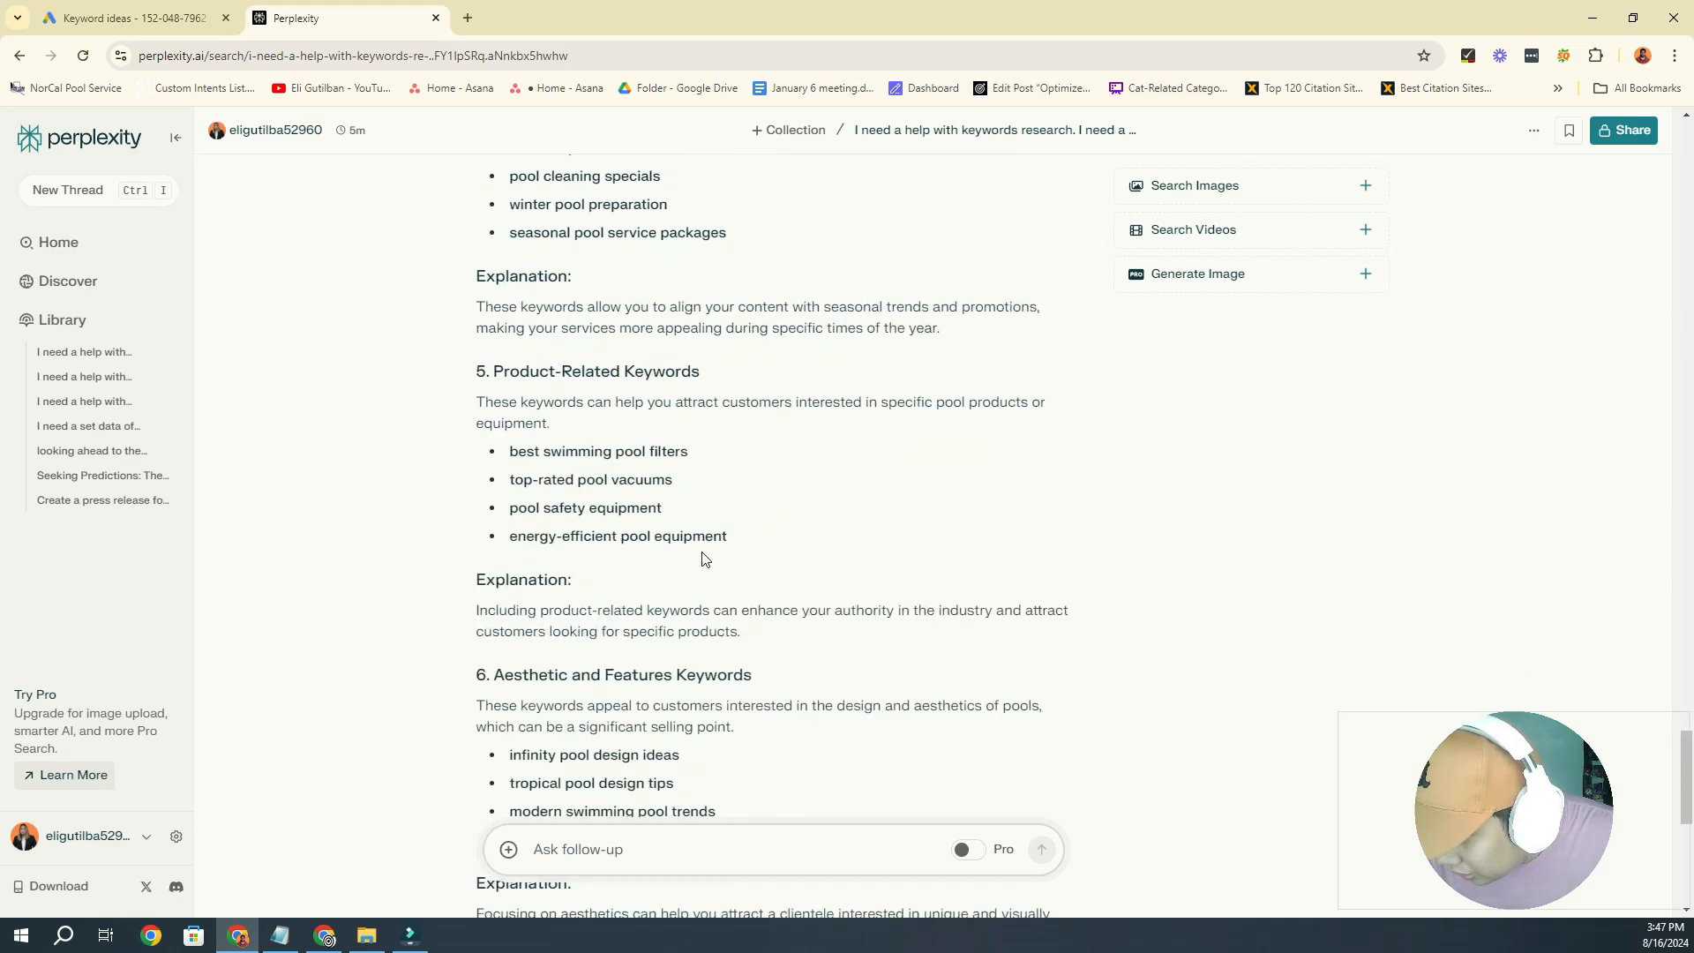
{"action": "scroll", "coordinate": [708, 529], "scroll_direction": "down", "scroll_amount": 2}
{"action": "scroll", "coordinate": [714, 608], "scroll_direction": "down", "scroll_amount": 3}
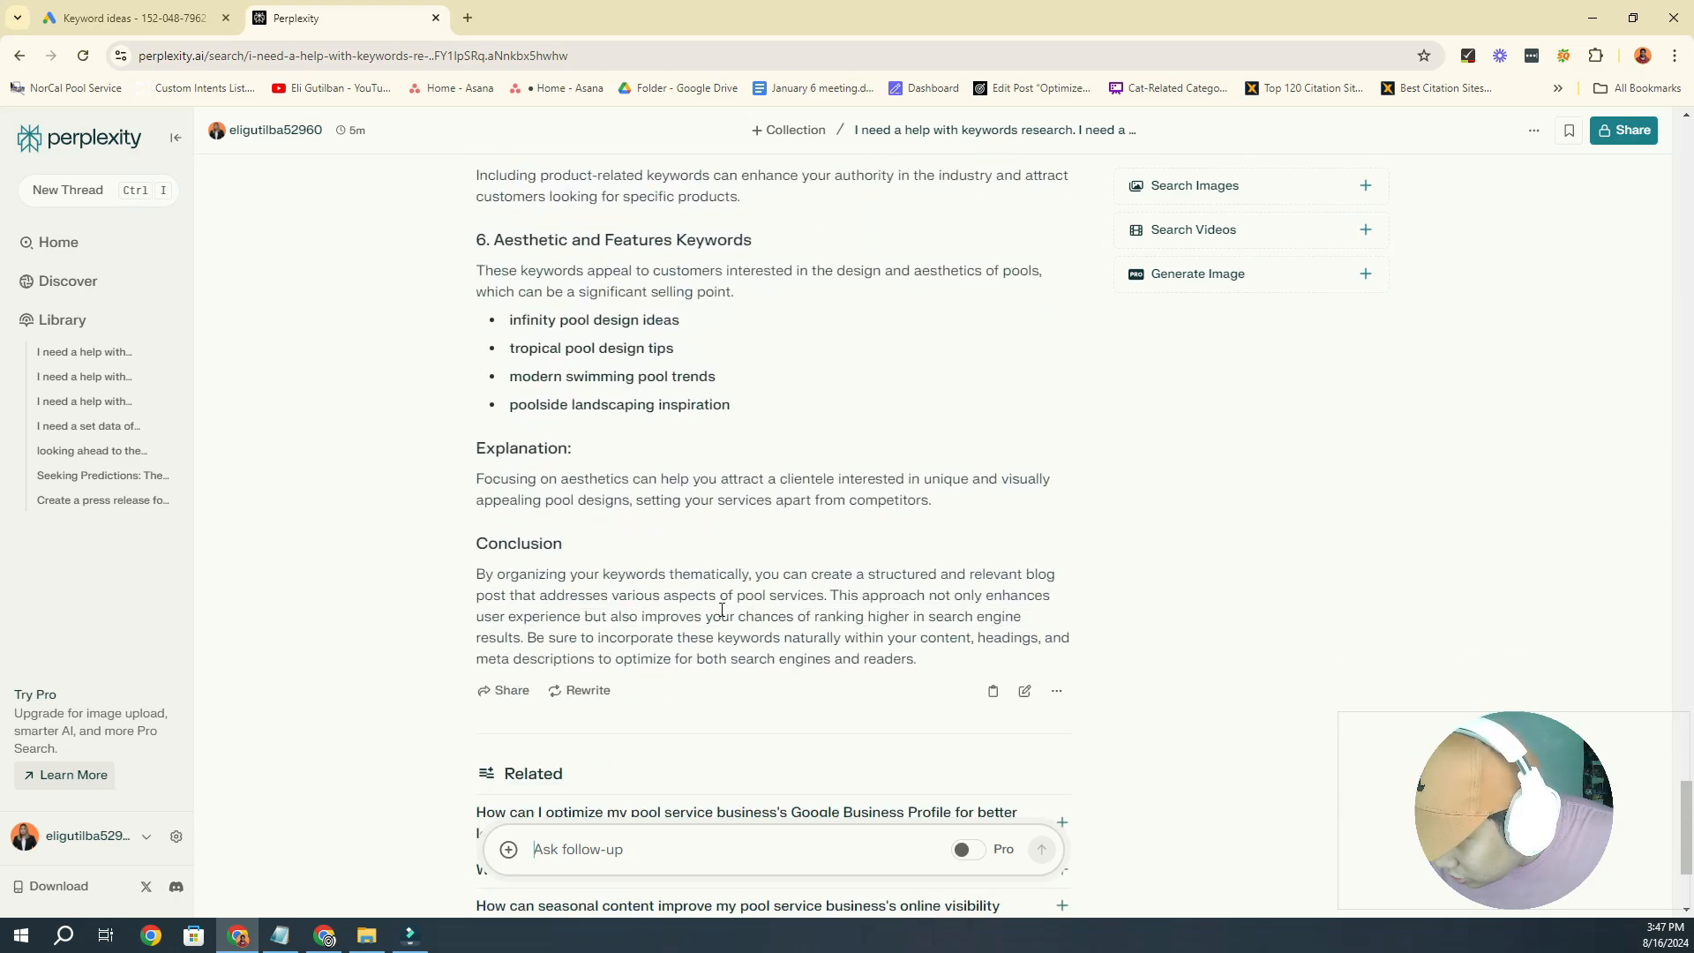
{"action": "scroll", "coordinate": [788, 588], "scroll_direction": "up", "scroll_amount": 4}
{"action": "scroll", "coordinate": [788, 588], "scroll_direction": "up", "scroll_amount": 7}
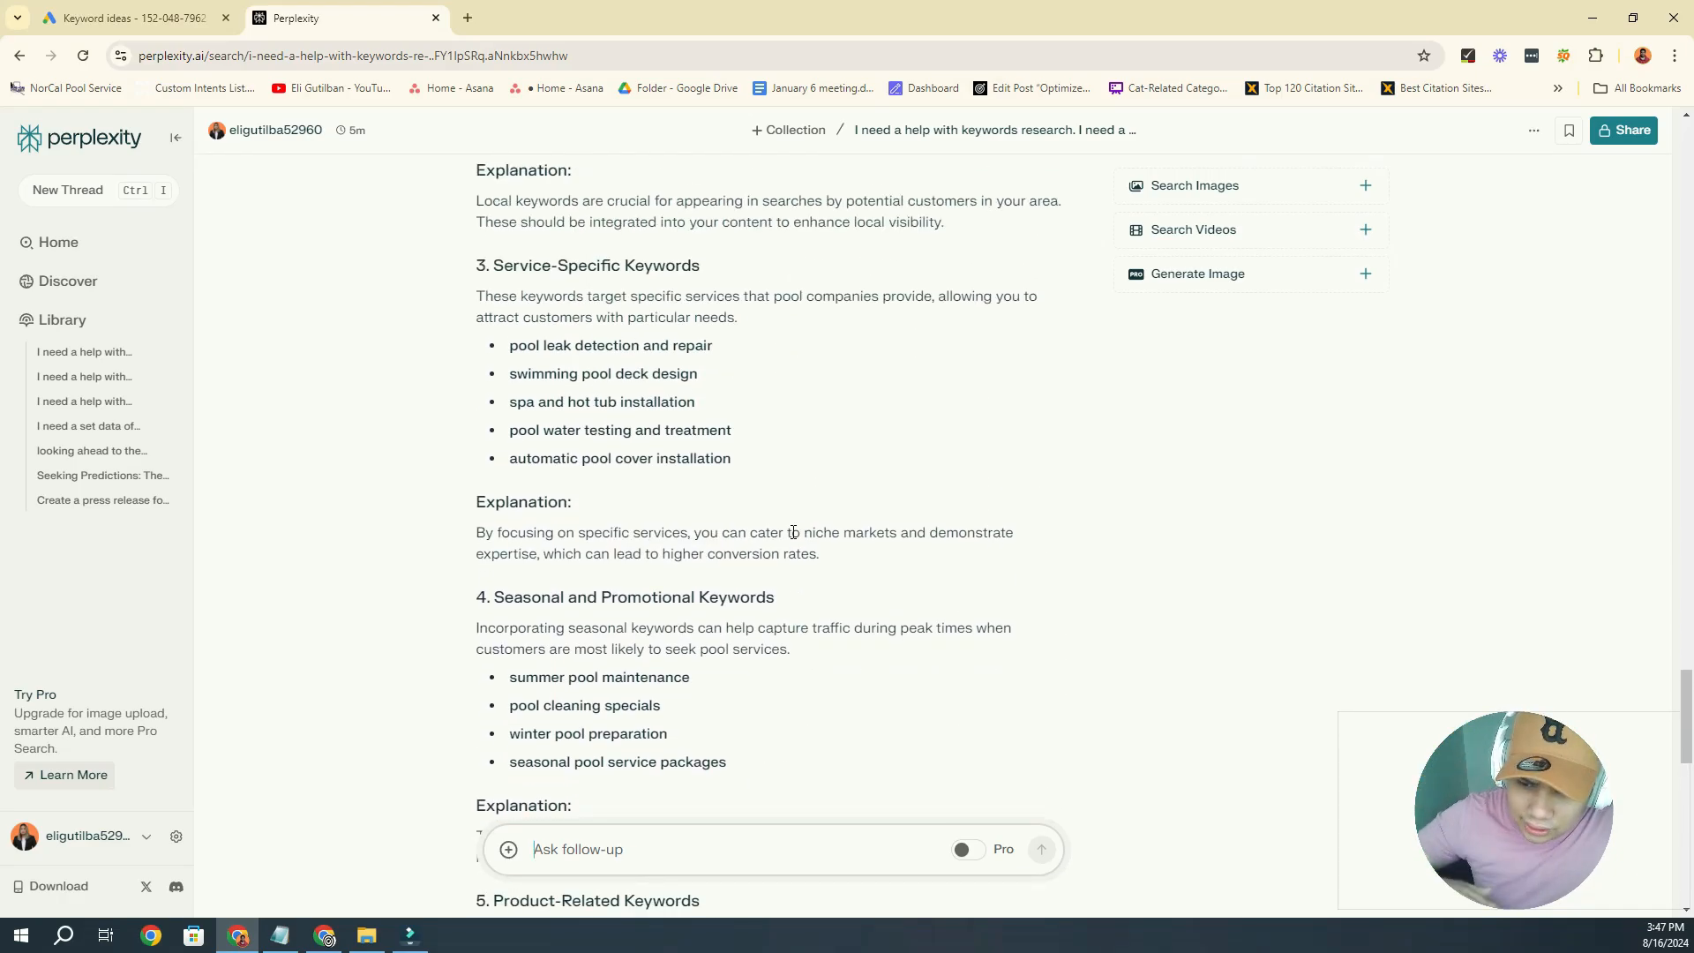
{"action": "scroll", "coordinate": [796, 552], "scroll_direction": "up", "scroll_amount": 1}
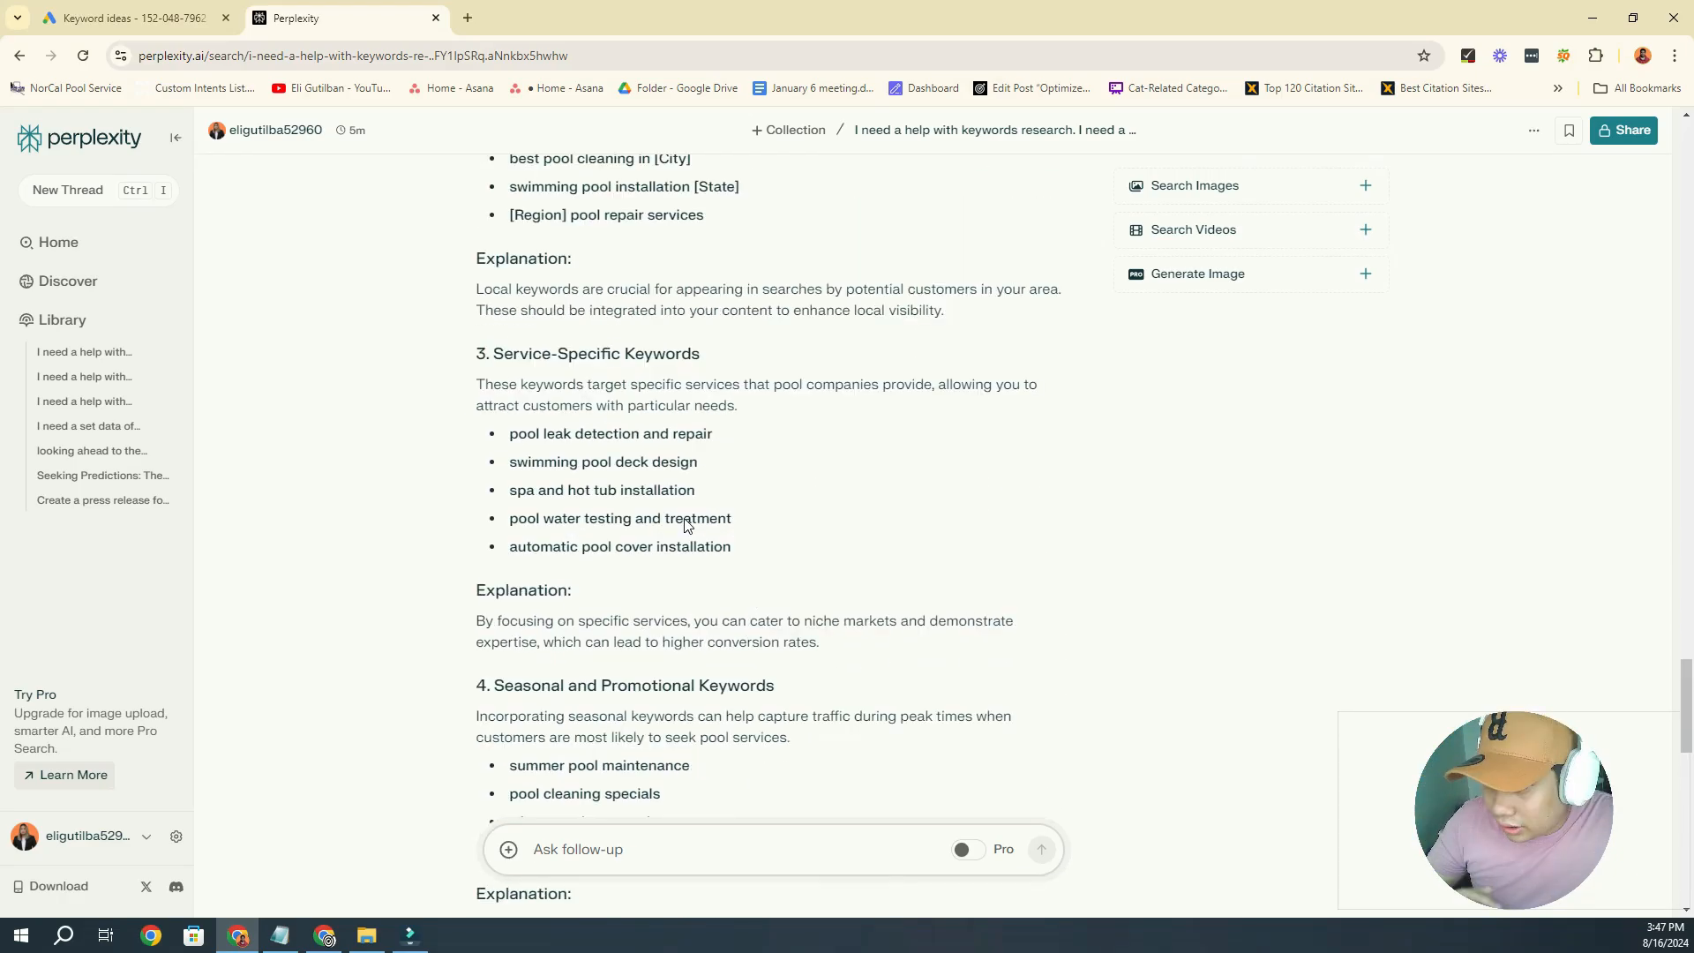
{"action": "scroll", "coordinate": [697, 510], "scroll_direction": "up", "scroll_amount": 4}
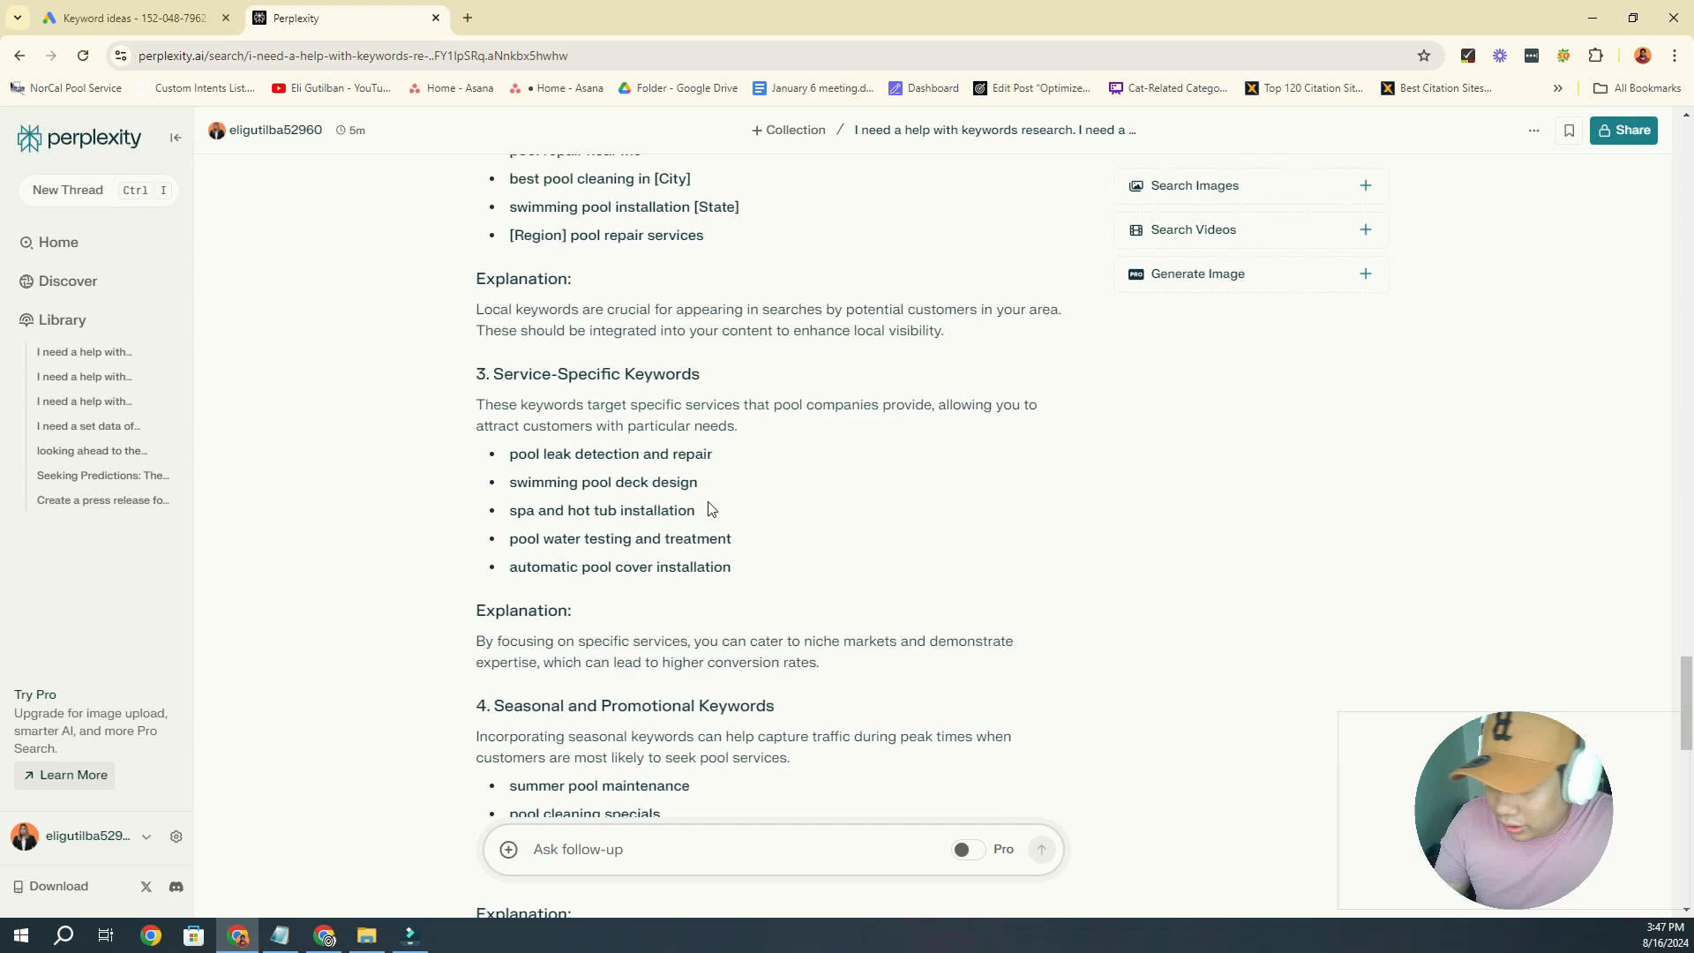
{"action": "scroll", "coordinate": [697, 502], "scroll_direction": "down", "scroll_amount": 1}
{"action": "scroll", "coordinate": [684, 391], "scroll_direction": "up", "scroll_amount": 2}
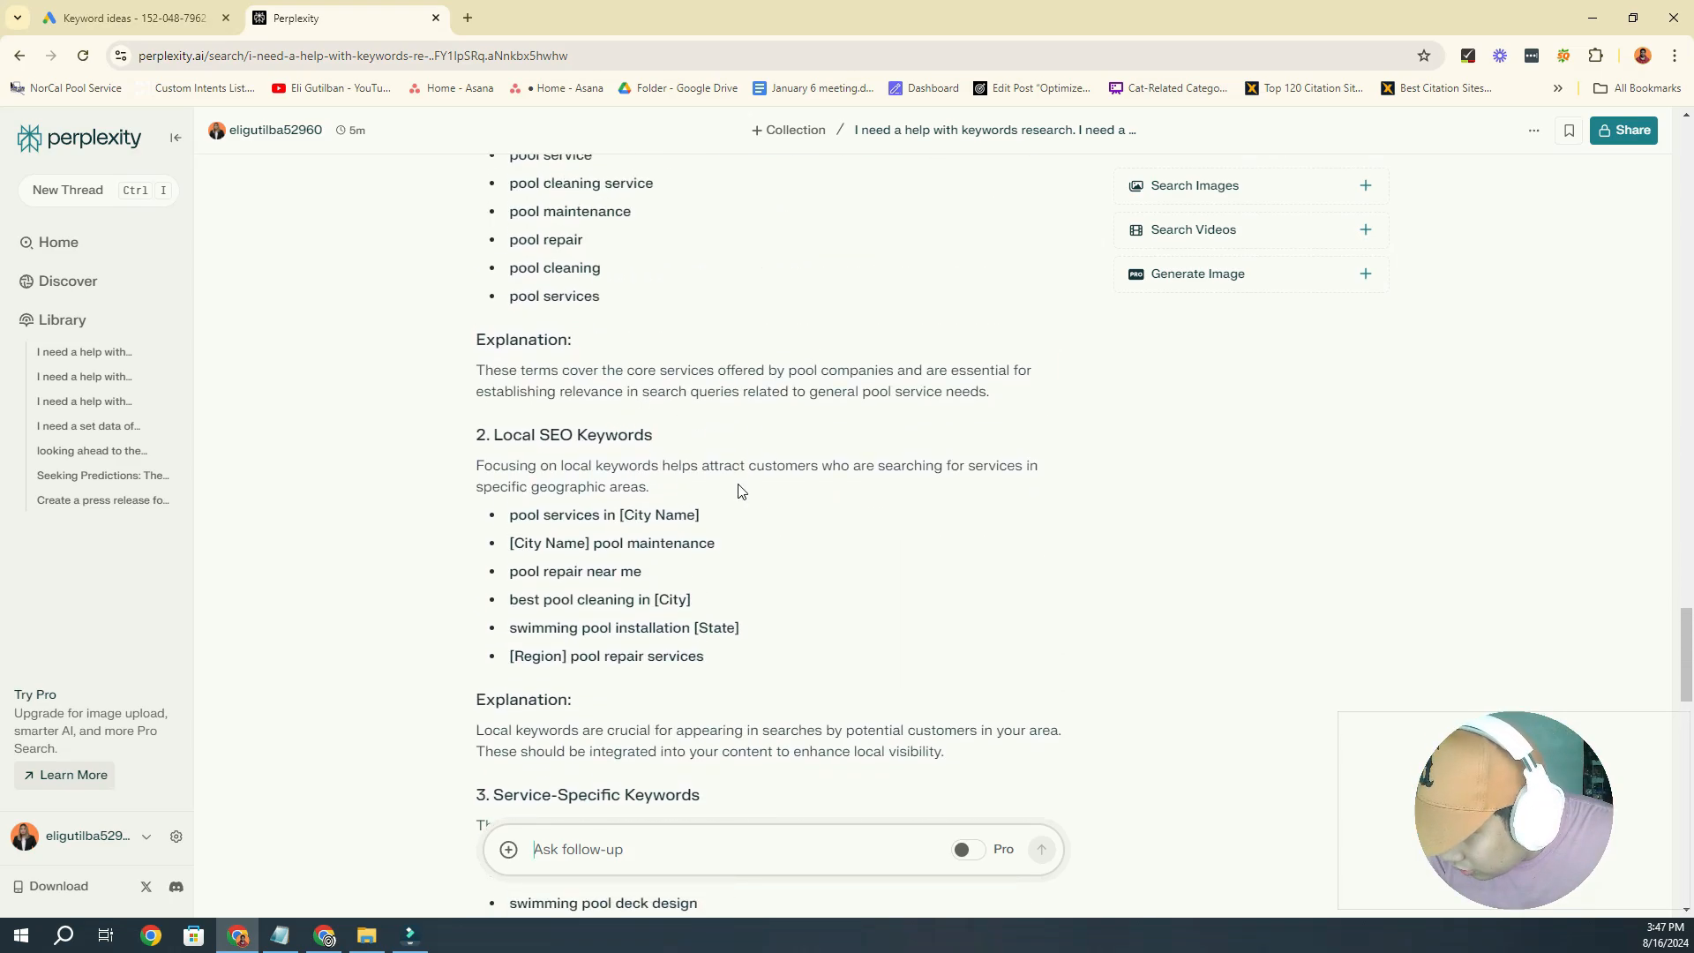
{"action": "scroll", "coordinate": [596, 511], "scroll_direction": "down", "scroll_amount": 9}
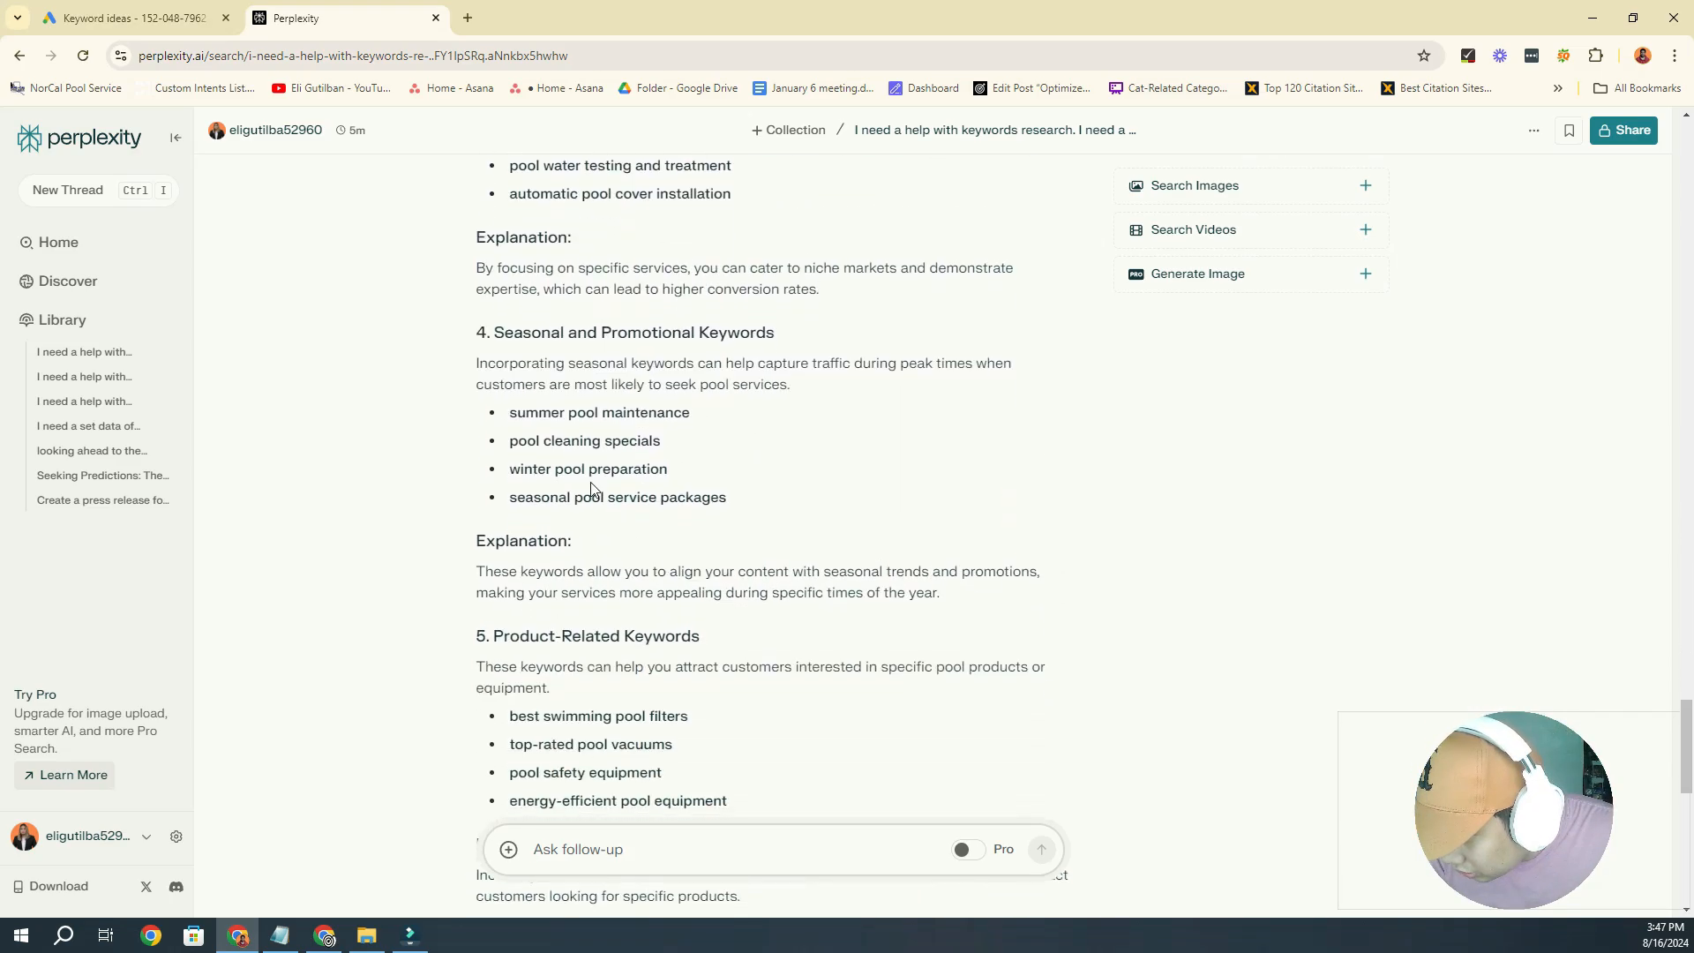
Copy the heading "Aesthetic and Features Keywords" and write the follow-up "Create an SEO blog posts about Aesthetic and Features Keywords"
{"action": "scroll", "coordinate": [501, 491], "scroll_direction": "down", "scroll_amount": 5}
{"action": "left_click_drag", "start_coordinate": [500, 491], "coordinate": [752, 502]}
{"action": "key", "text": "ctrl+c"}
{"action": "left_click", "coordinate": [652, 847]}
{"action": "type", "text": "Create anS"}
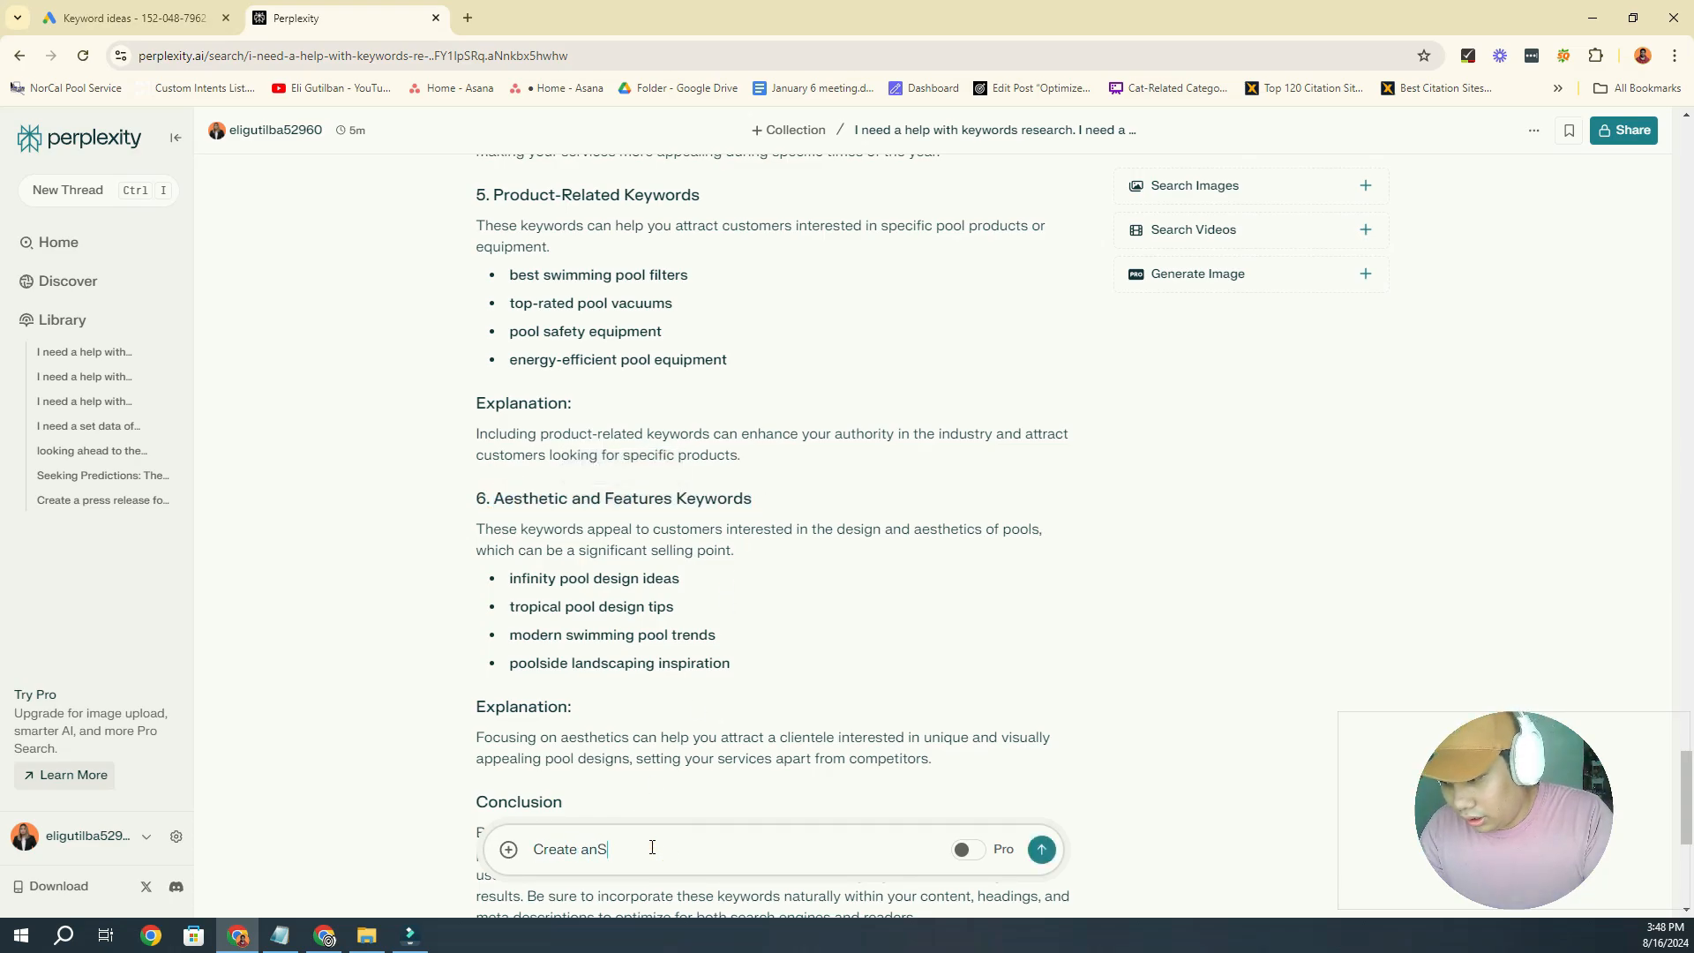
{"action": "key", "text": "BackSpace"}
{"action": "type", "text": "SEO blo"}
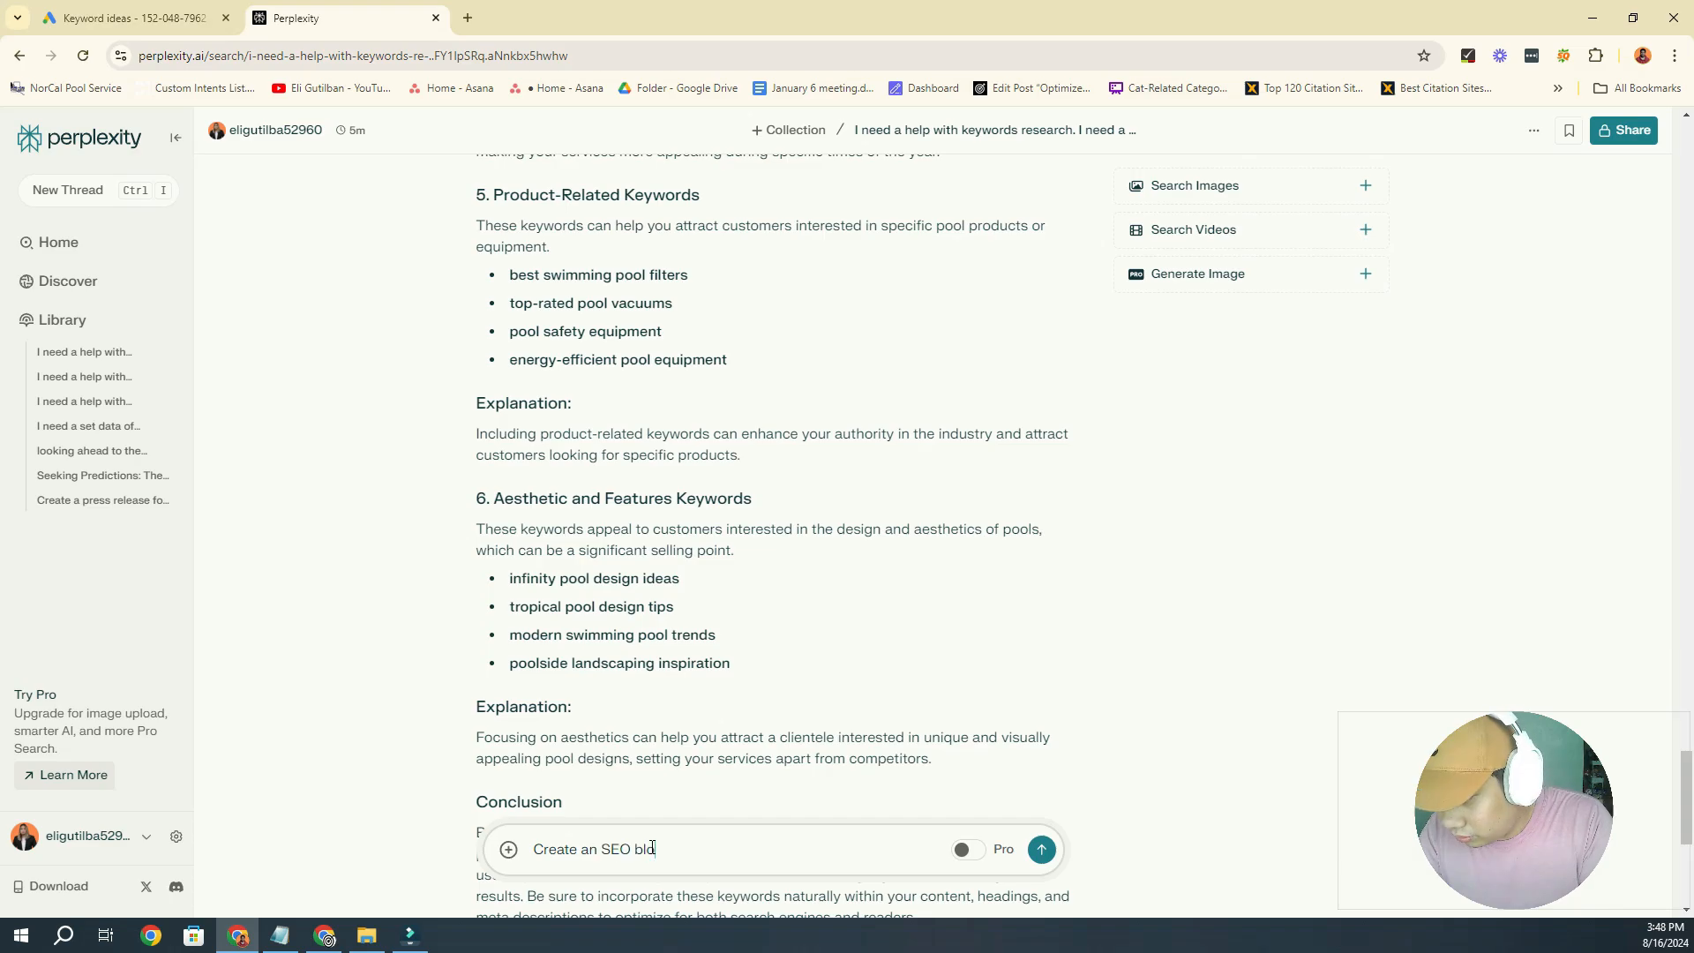
{"action": "type", "text": "g posts abo"}
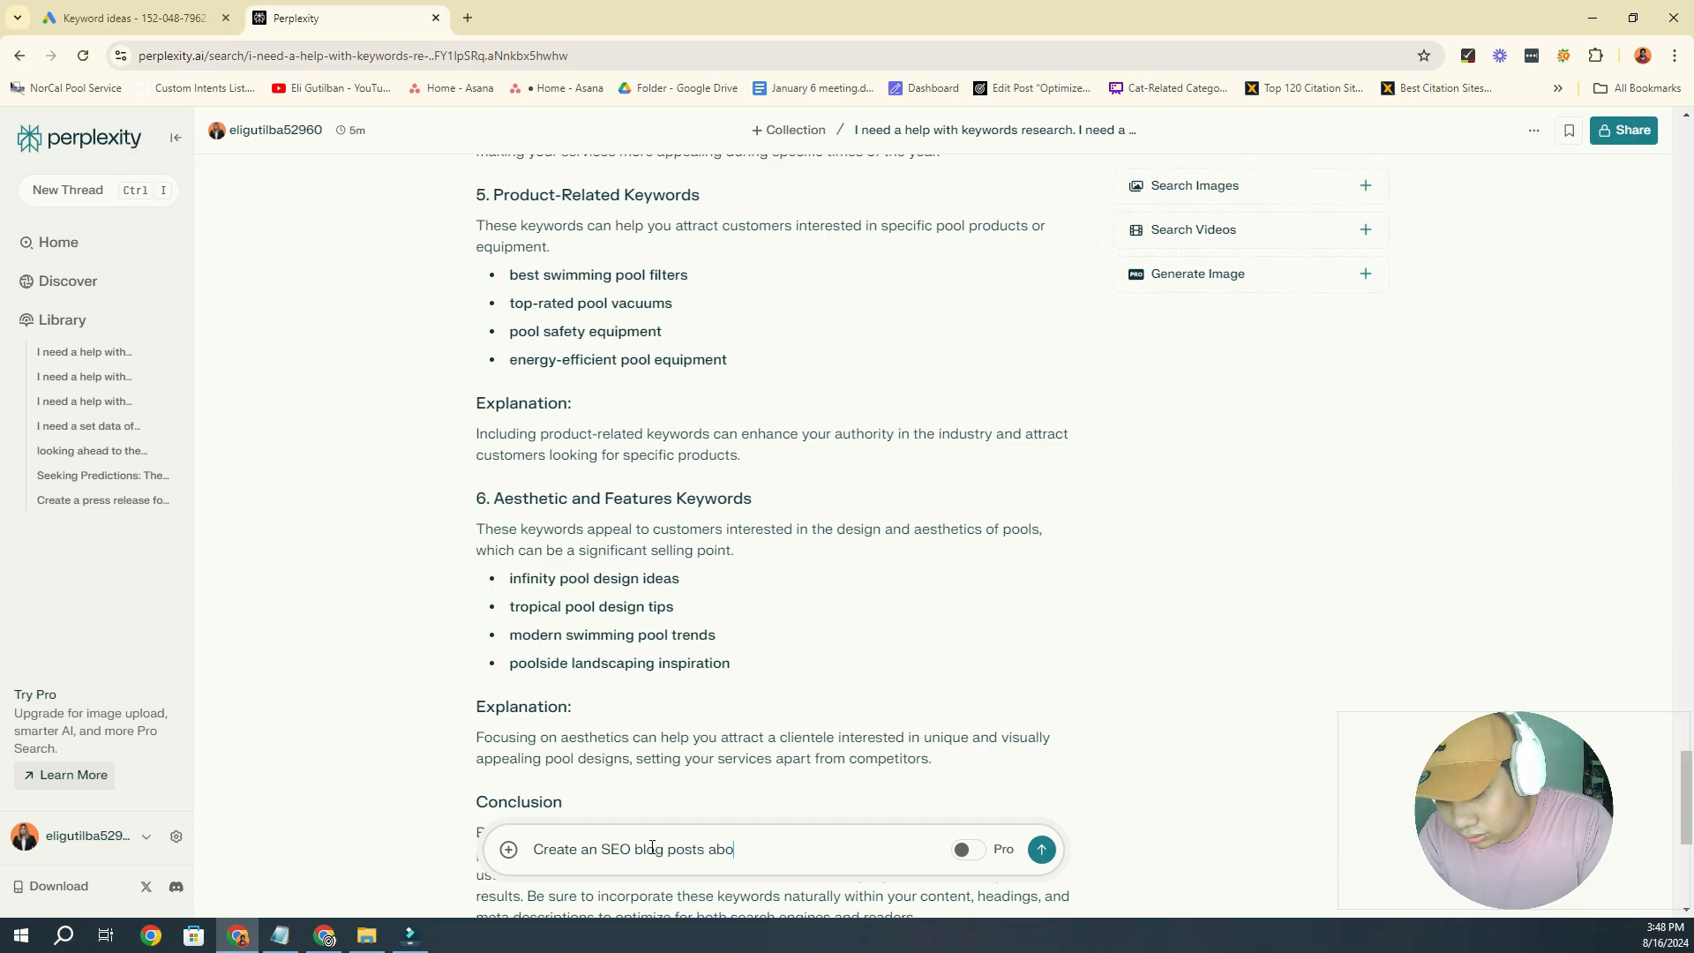
{"action": "type", "text": "ut"}
{"action": "key", "text": "ctrl+v"}
Add a second line to the follow-up: "Make sure that it is easy to understand for 8th Grader."
{"action": "key", "text": "shift+Return"}
{"action": "type", "text": "Mak"}
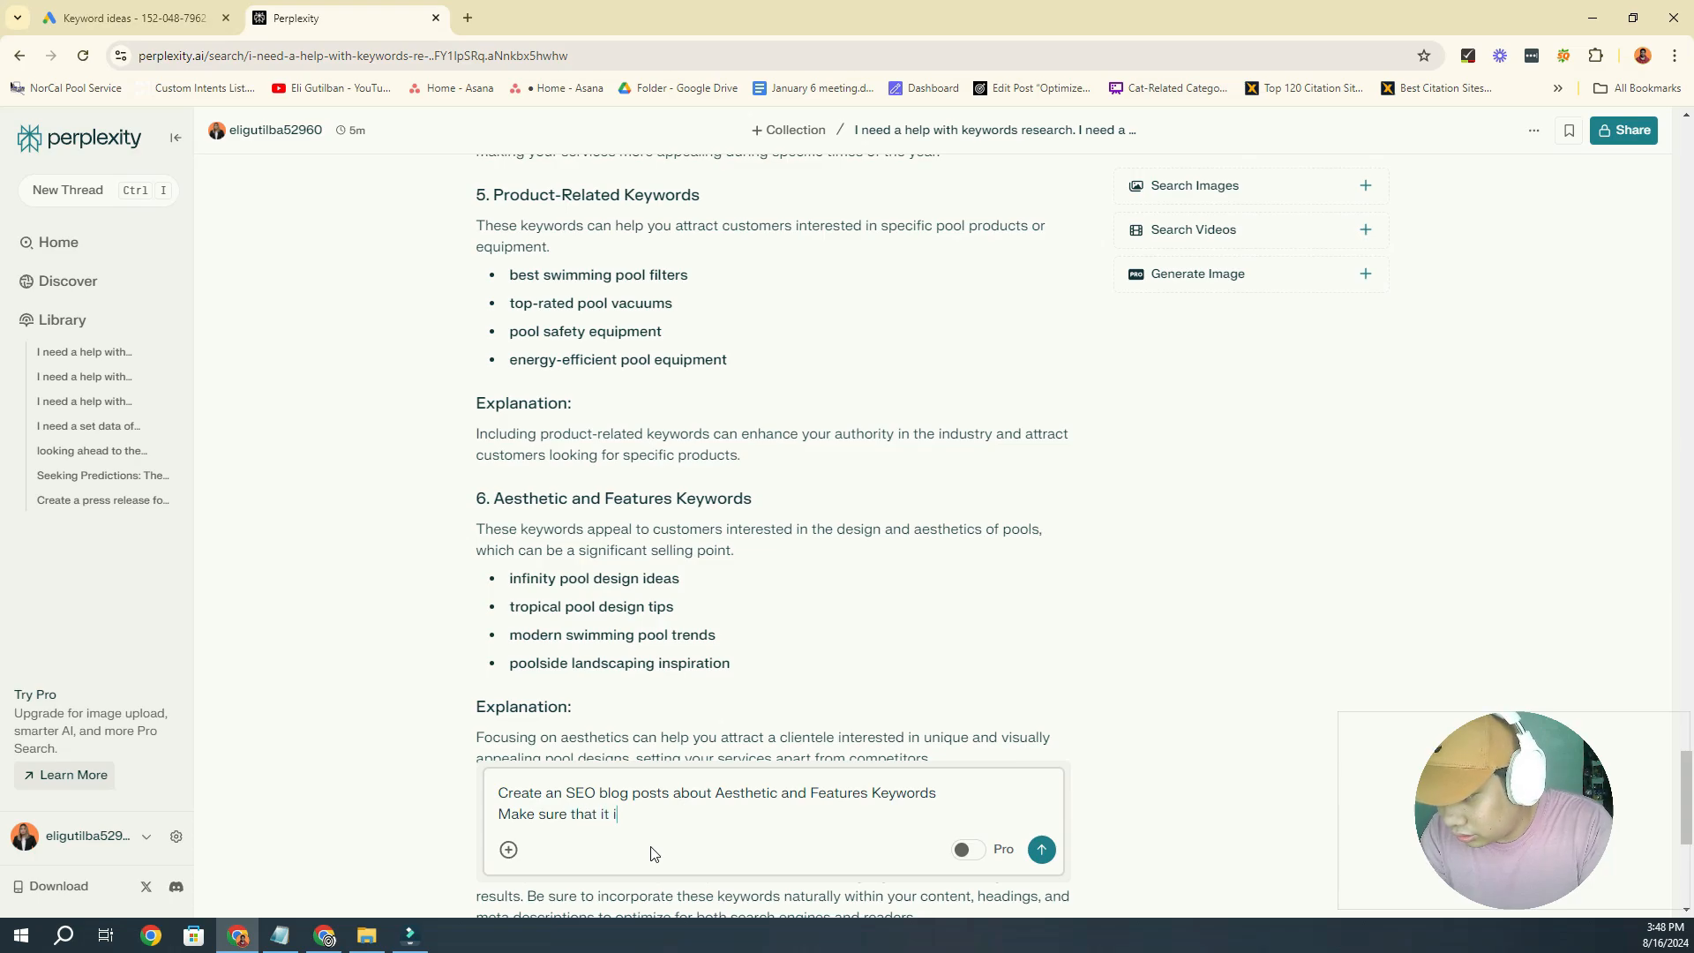
{"action": "type", "text": "e sure that it is easy to understand for 8th Grader."}
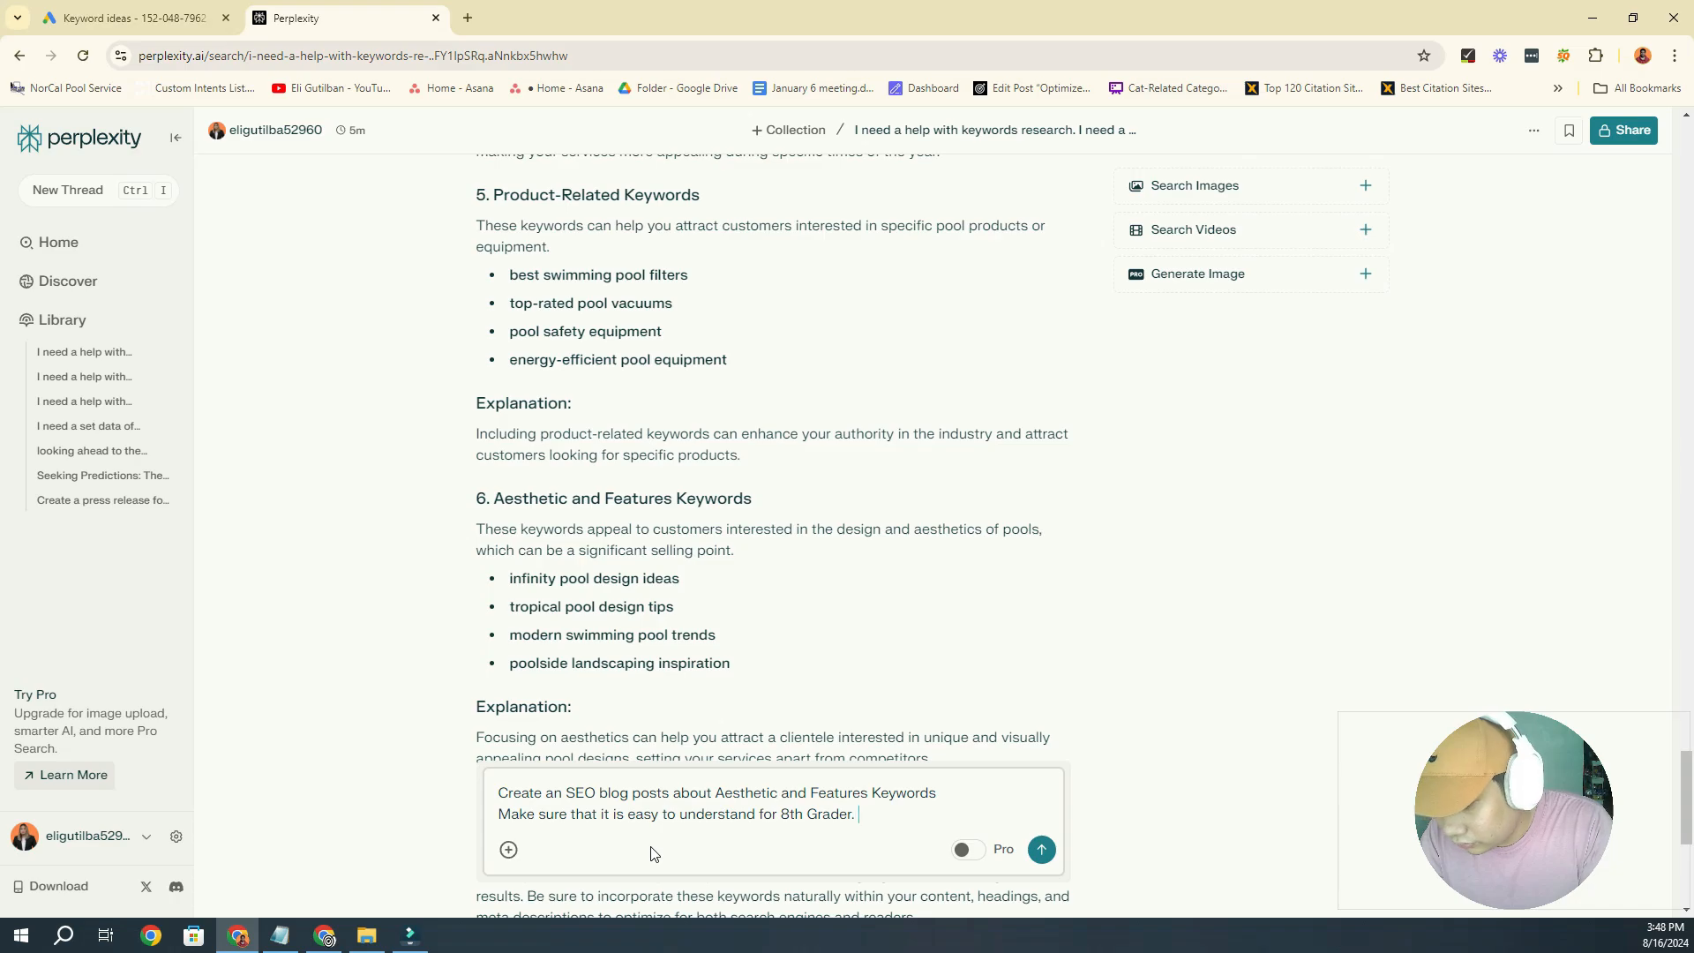
Add "Make sure to cite your resources and make sure that the content is well research" to the follow-up and submit it
{"action": "type", "text": "Make"}
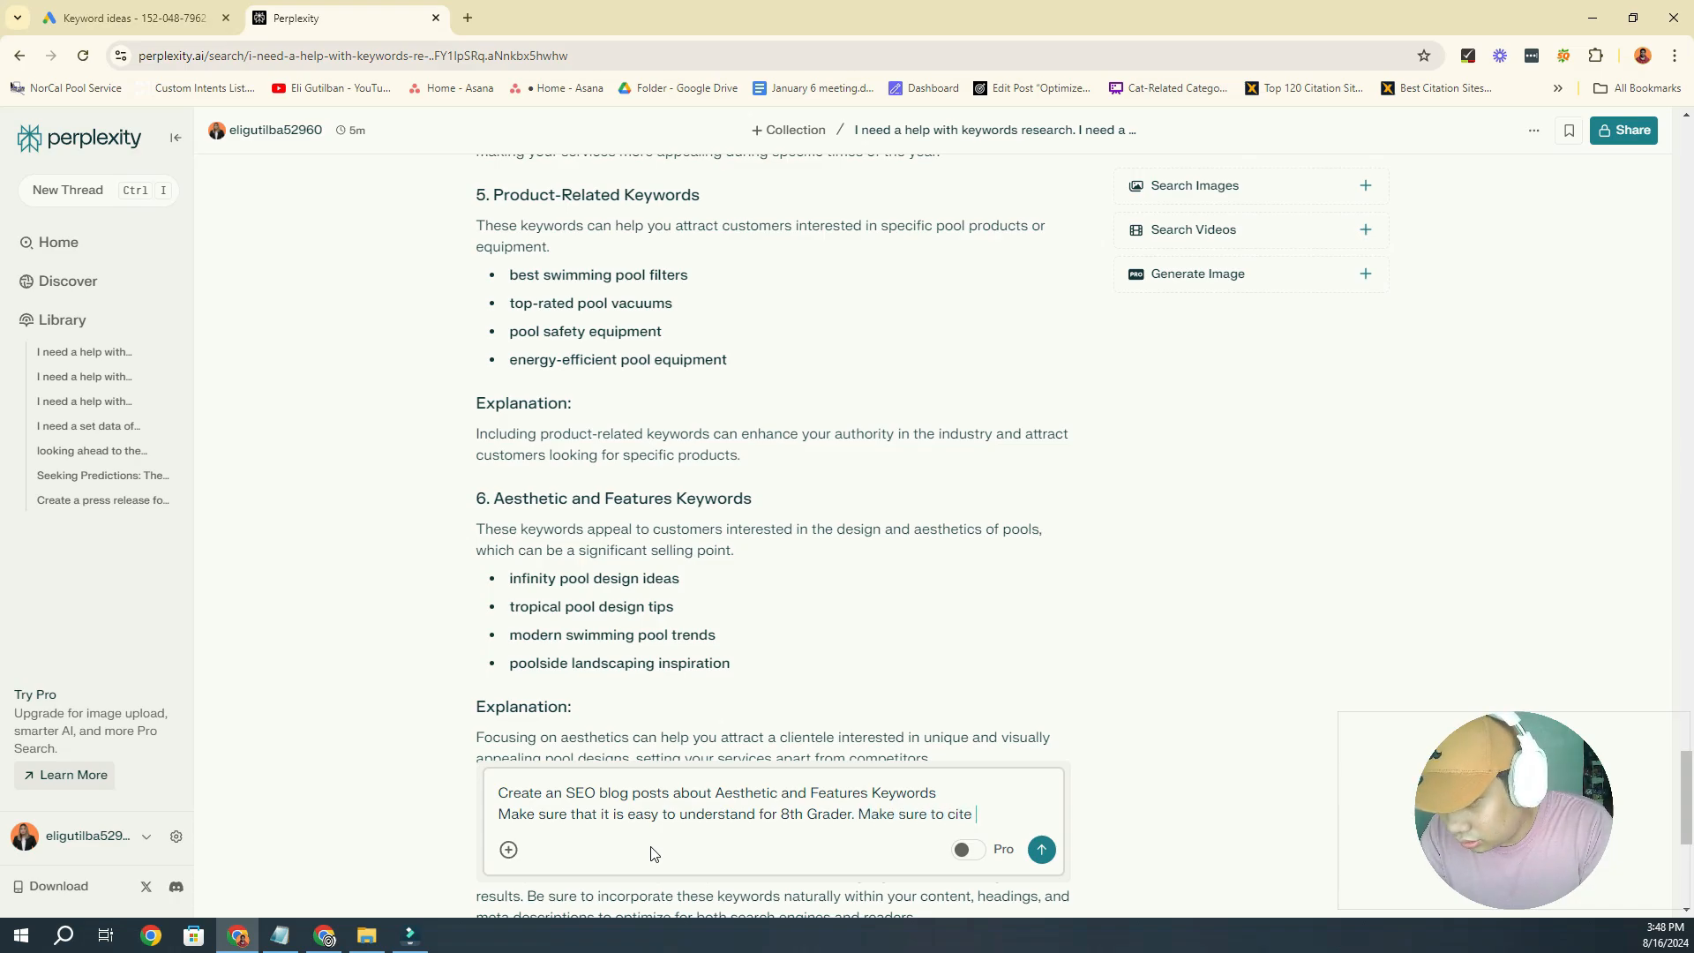
{"action": "type", "text": "sure to cite your reso"}
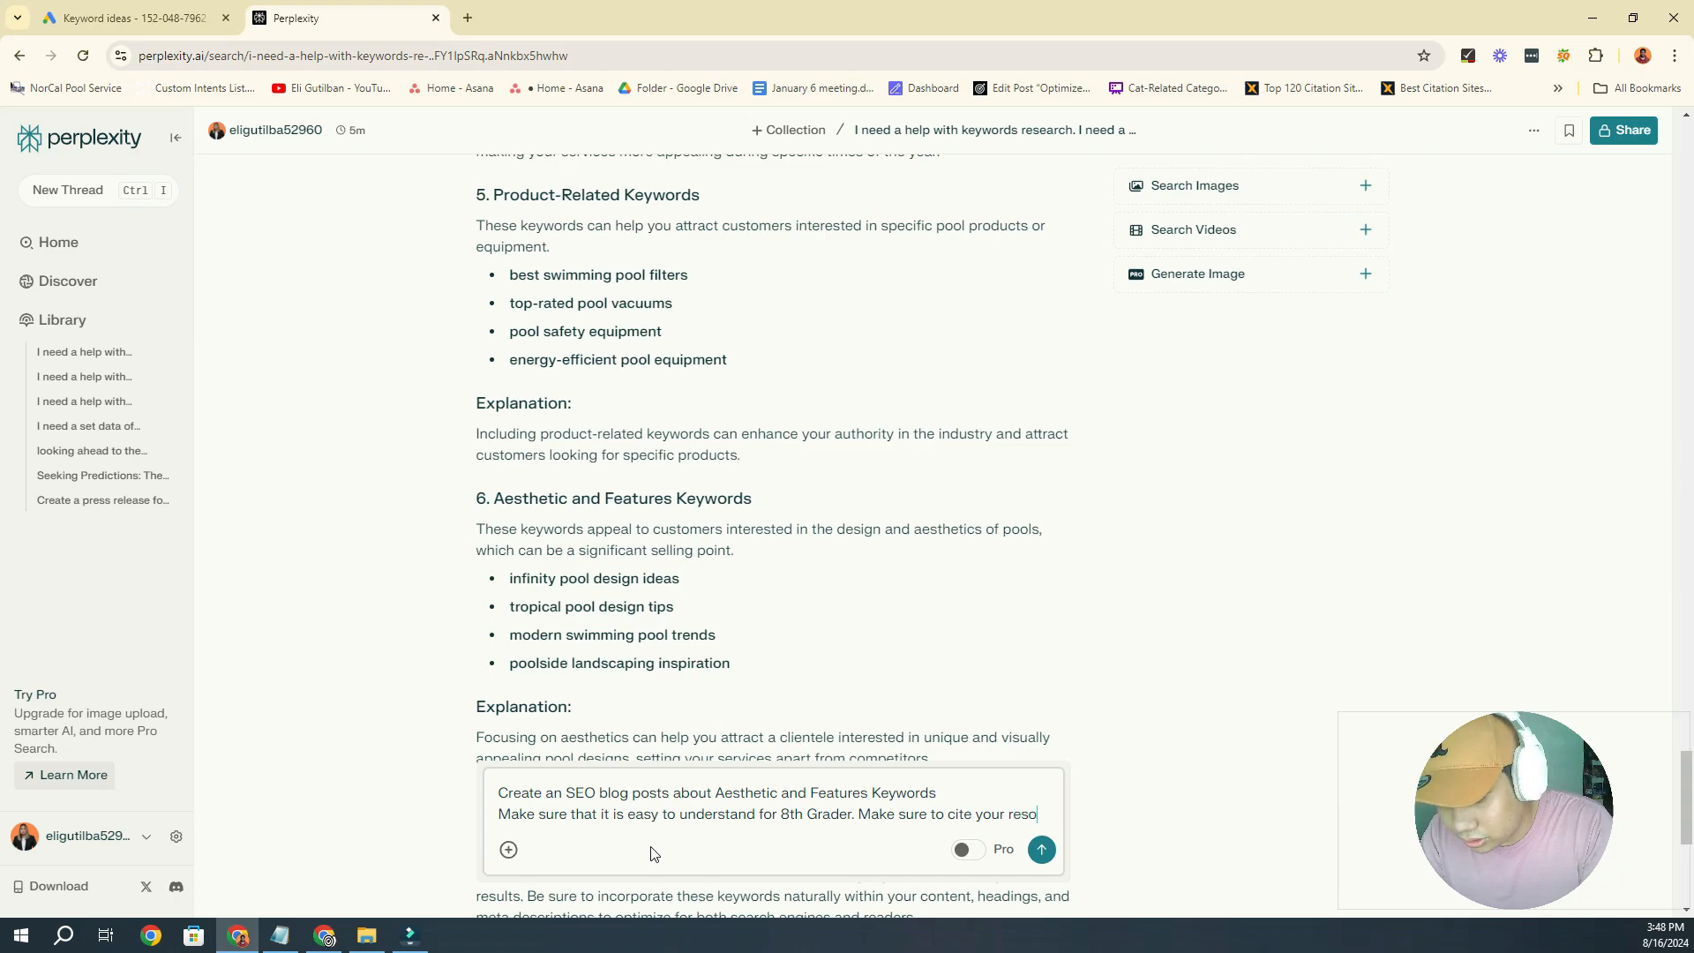
{"action": "type", "text": "urces and"}
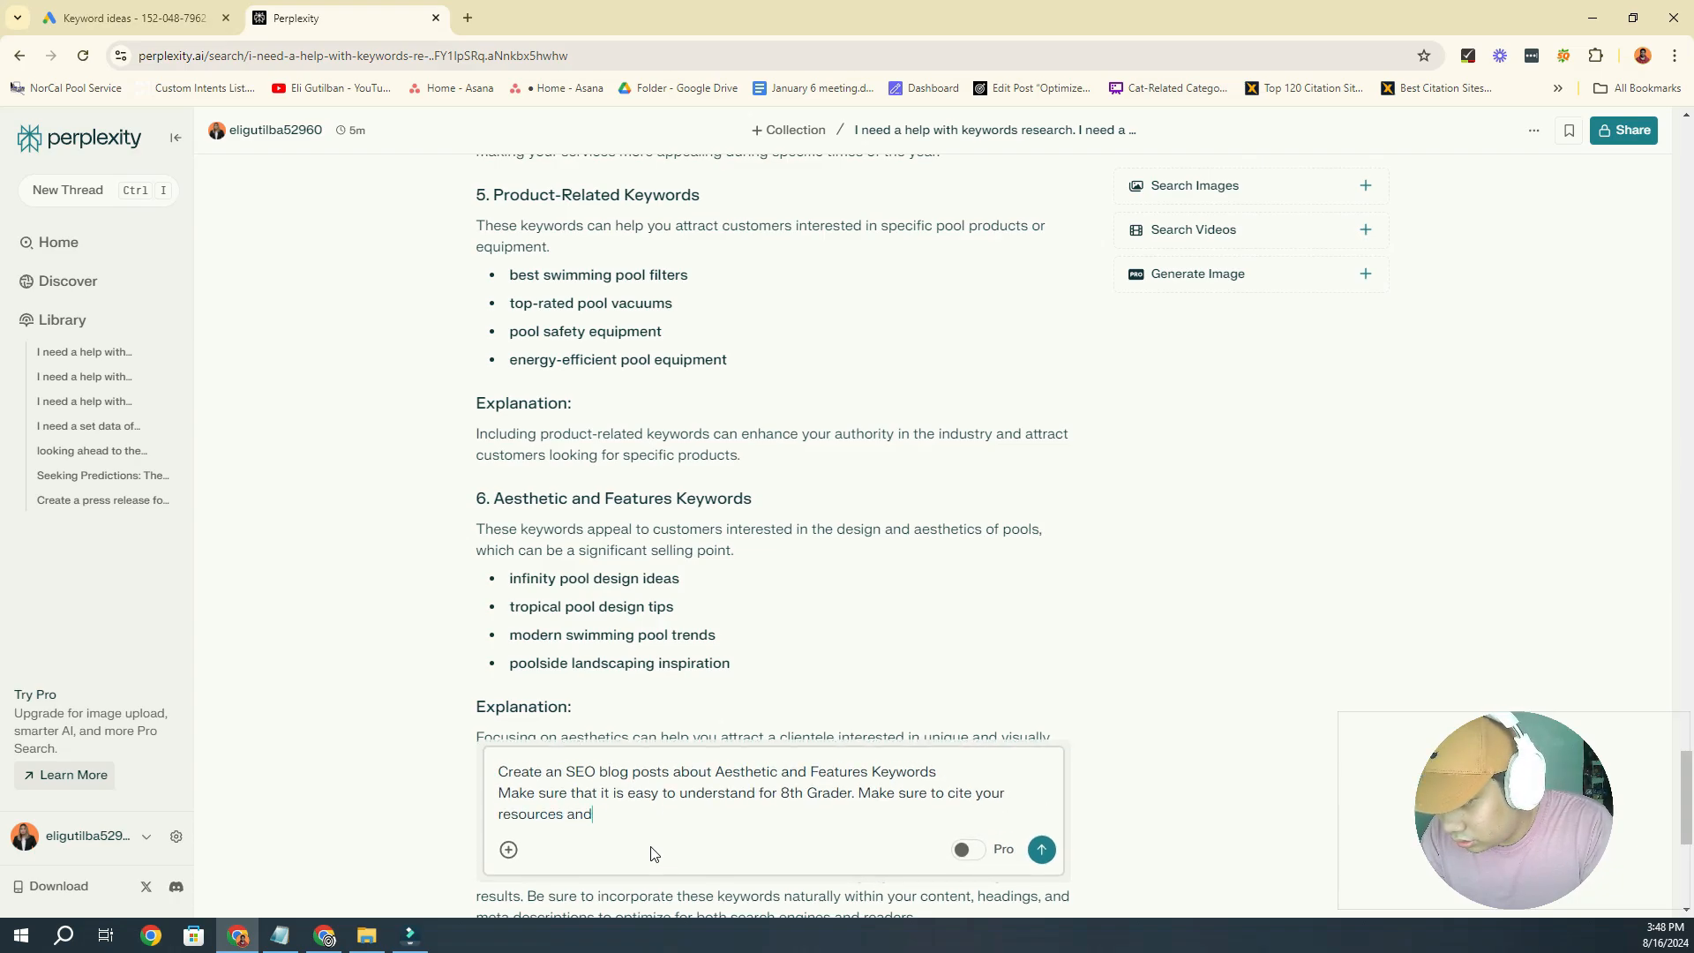
{"action": "type", "text": " make sure tha"}
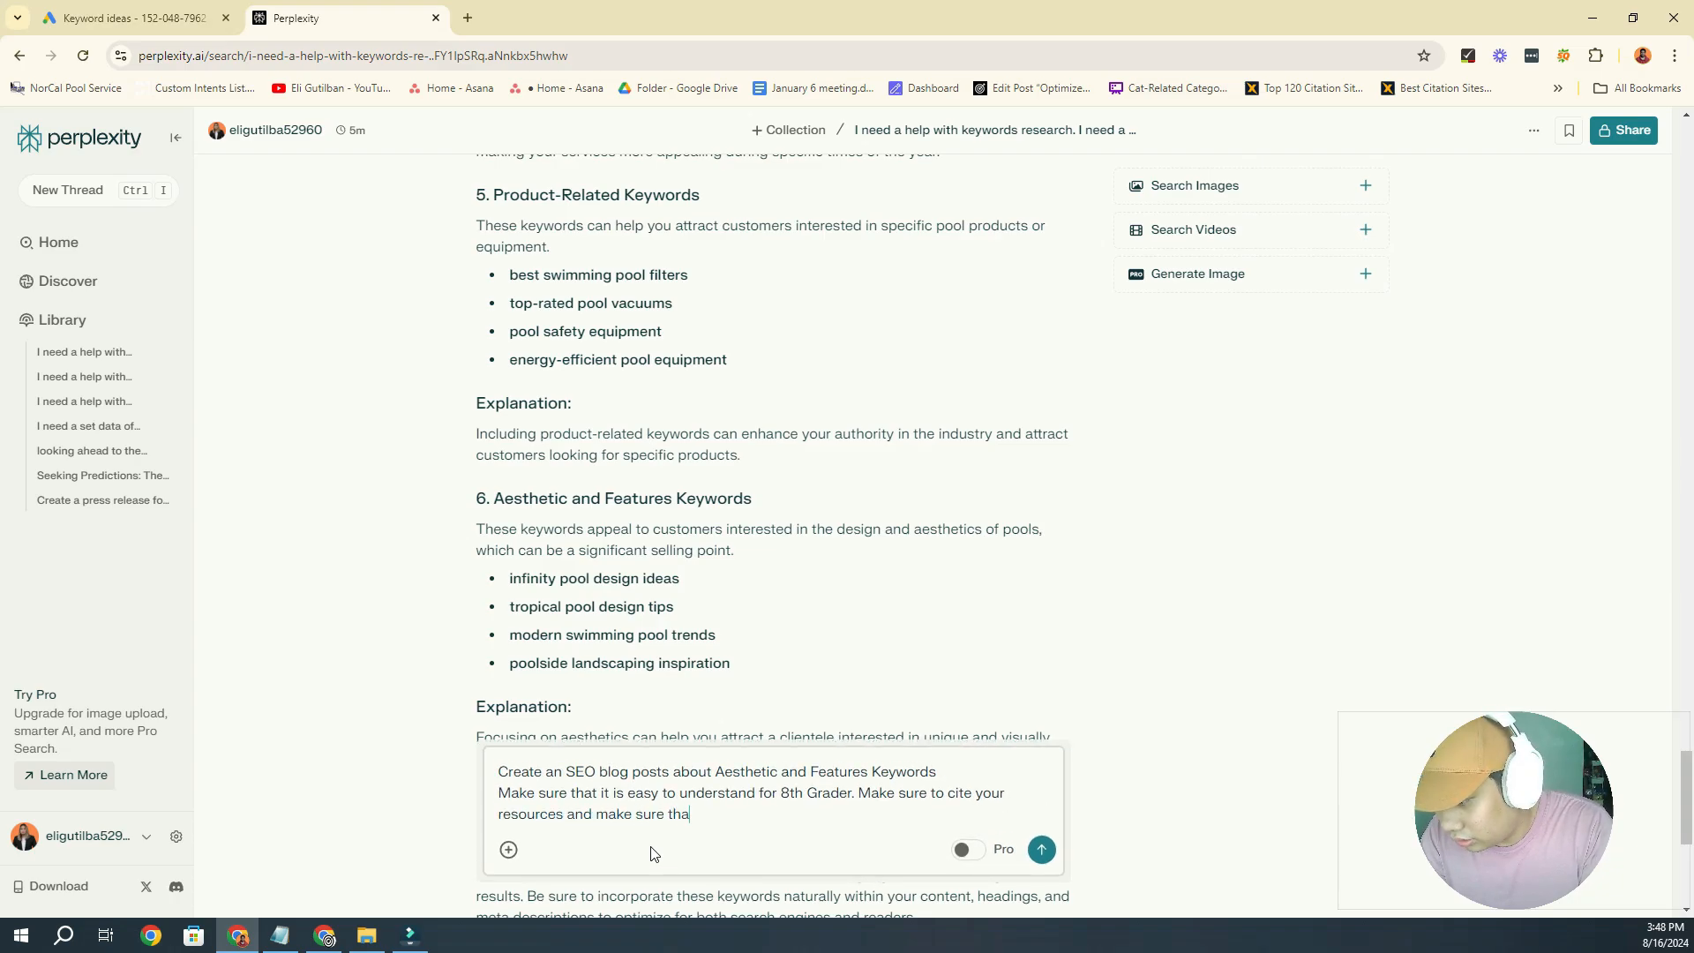
{"action": "type", "text": "t th e"}
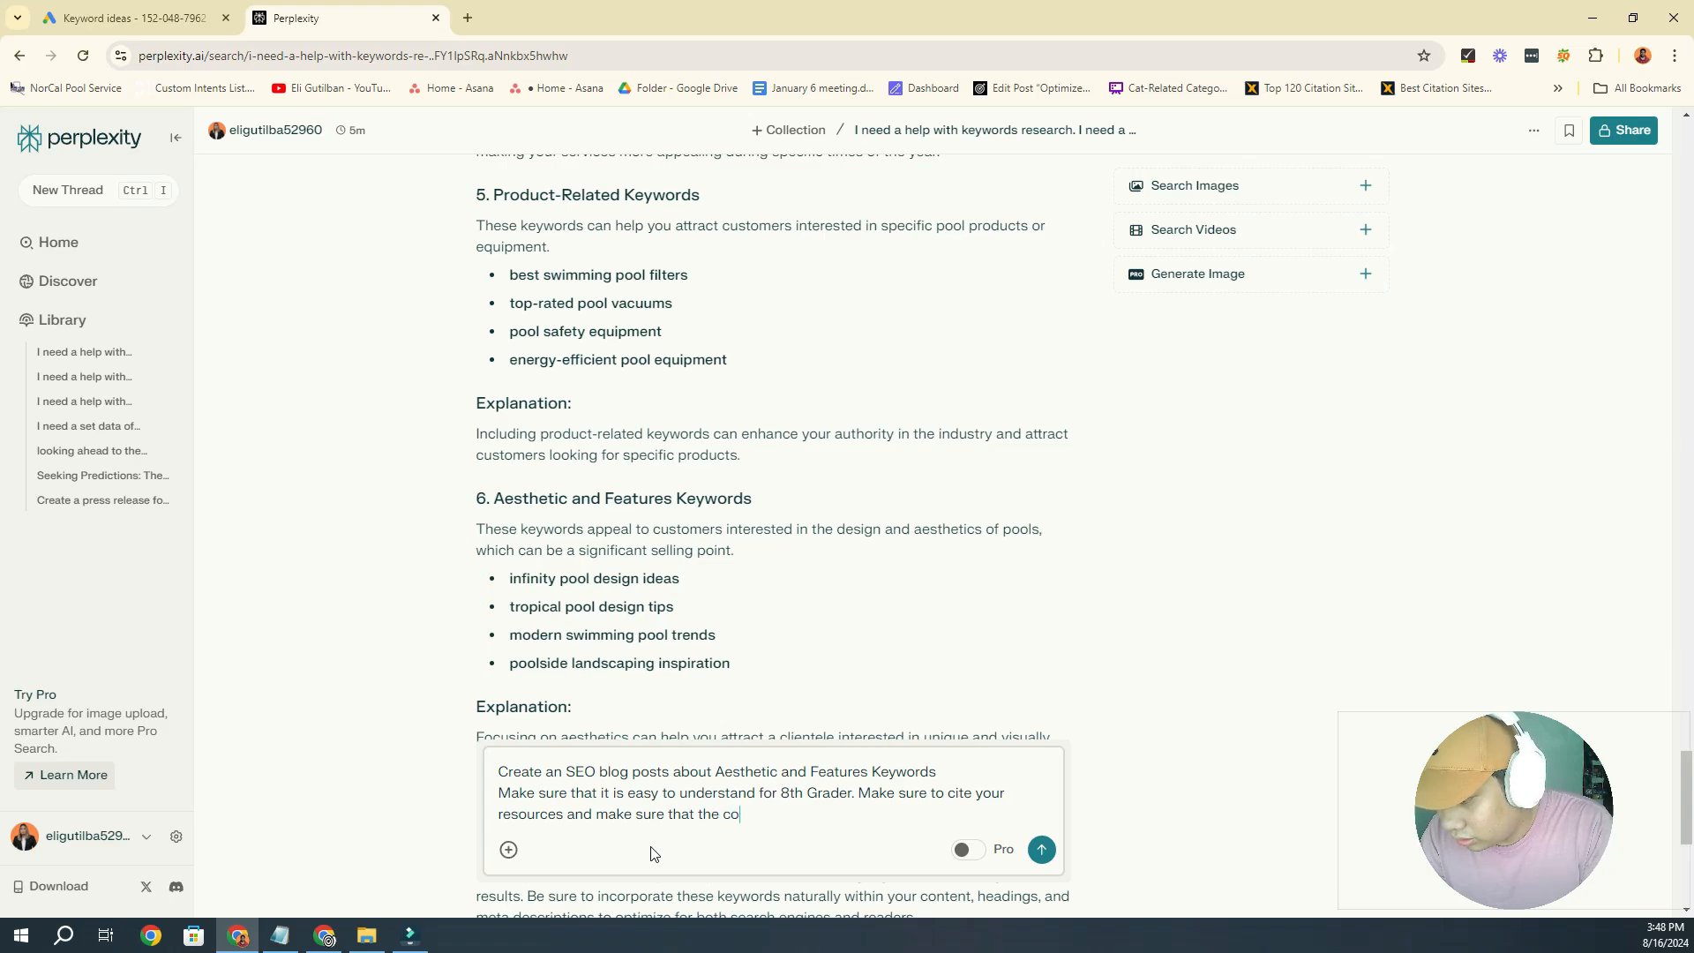
{"action": "type", "text": "content is w"}
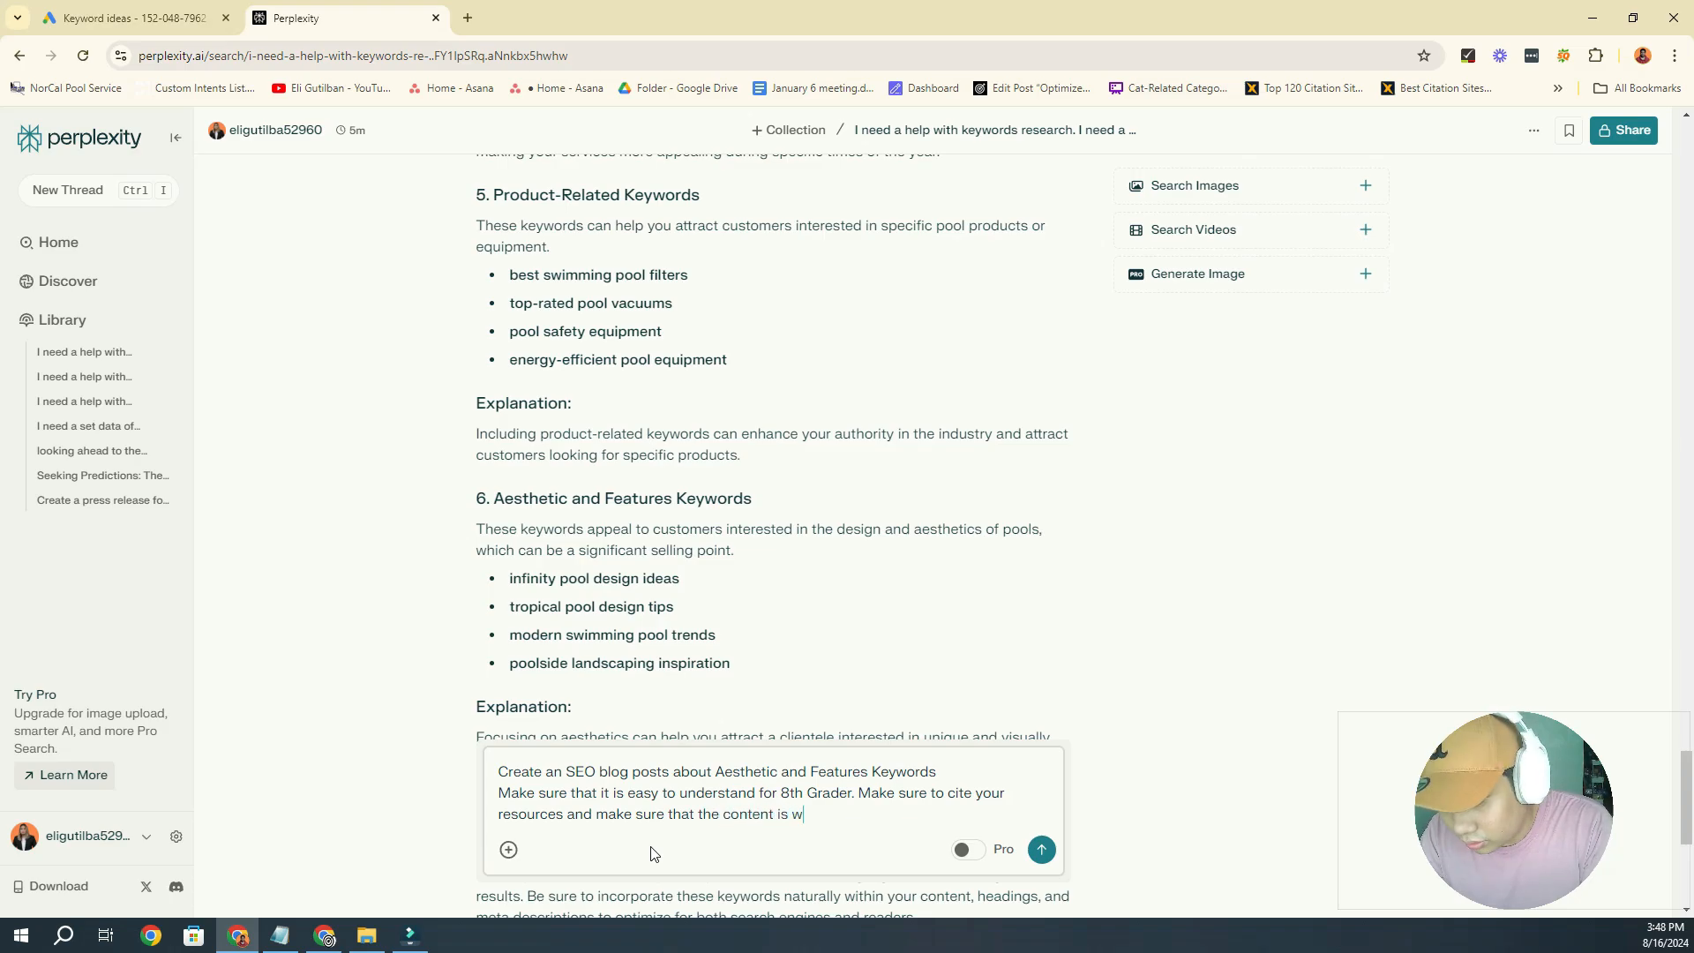
{"action": "type", "text": "ell researc"}
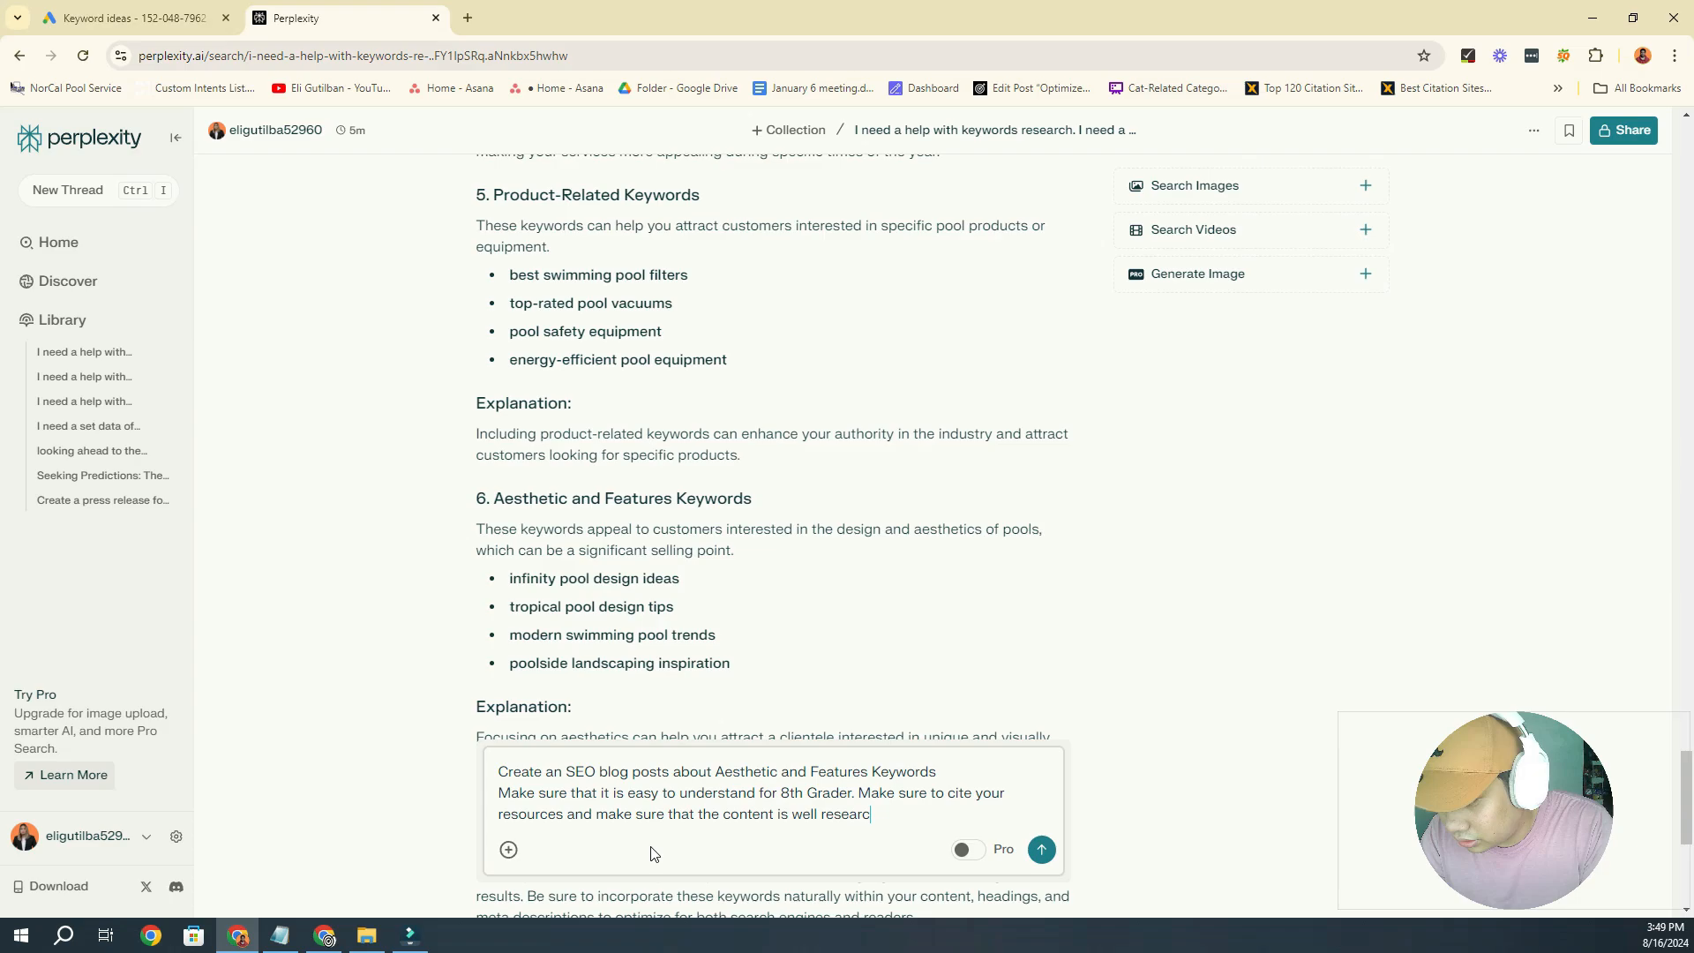
{"action": "type", "text": "h"}
{"action": "key", "text": "Return"}
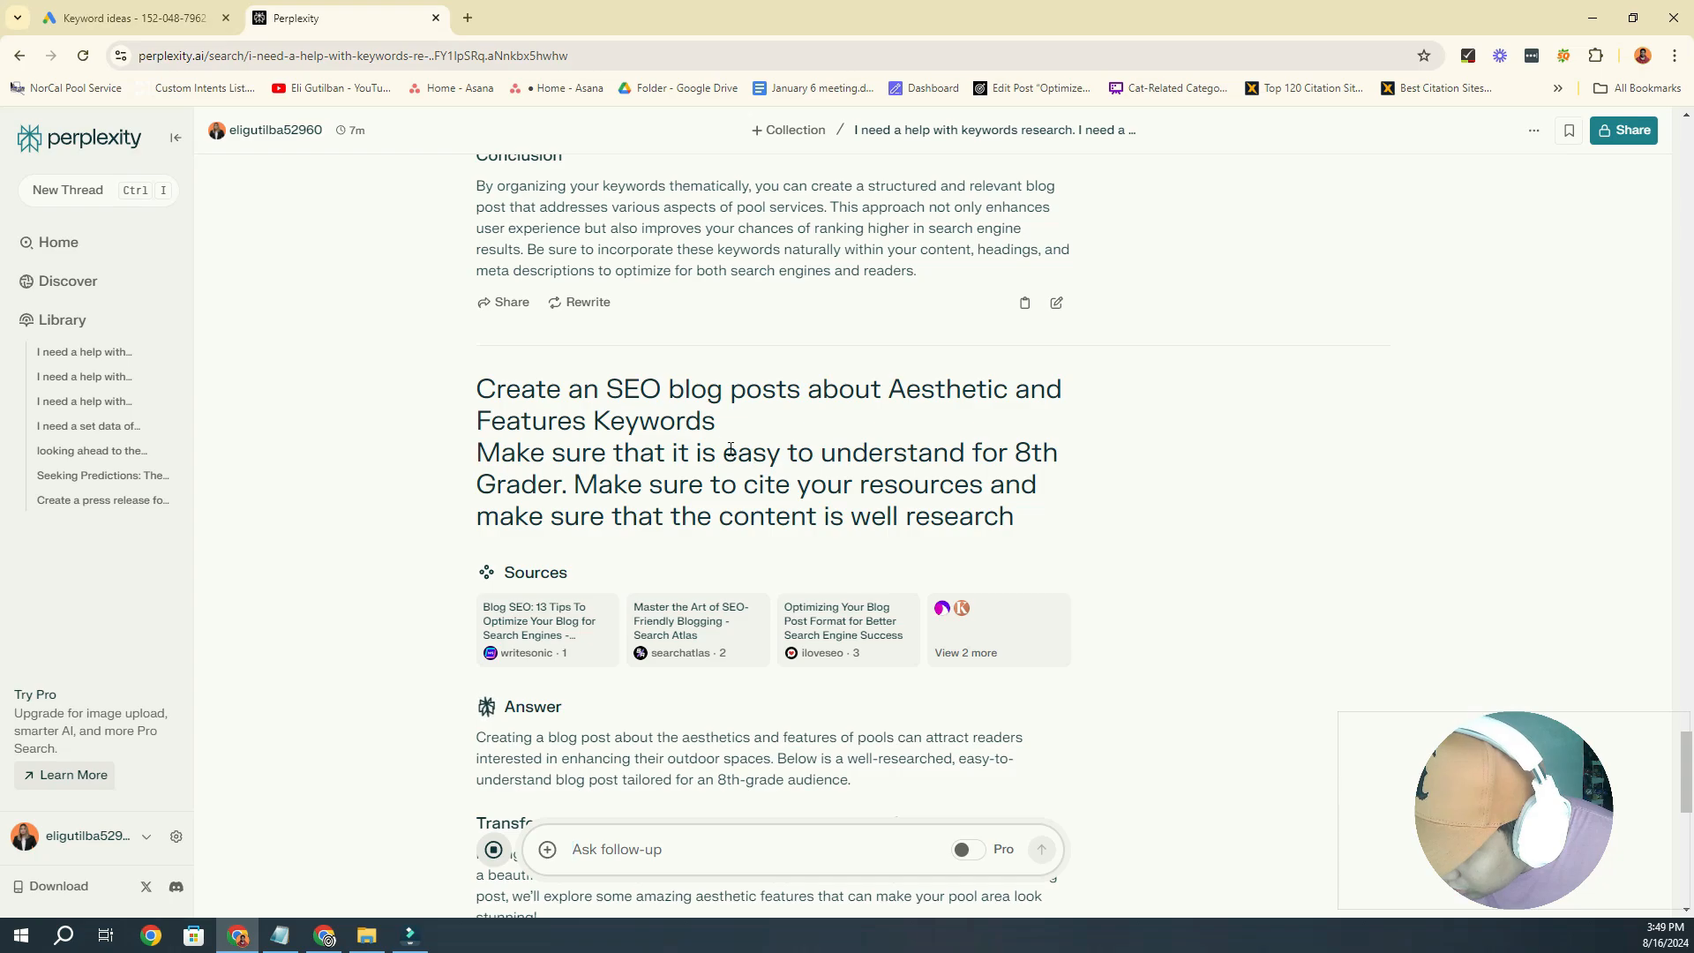
Examine the generated pool features blog post from introduction to conclusion, comparing it with the Aesthetic and Features keyword group
{"action": "scroll", "coordinate": [730, 450], "scroll_direction": "up", "scroll_amount": 7}
{"action": "scroll", "coordinate": [671, 618], "scroll_direction": "down", "scroll_amount": 5}
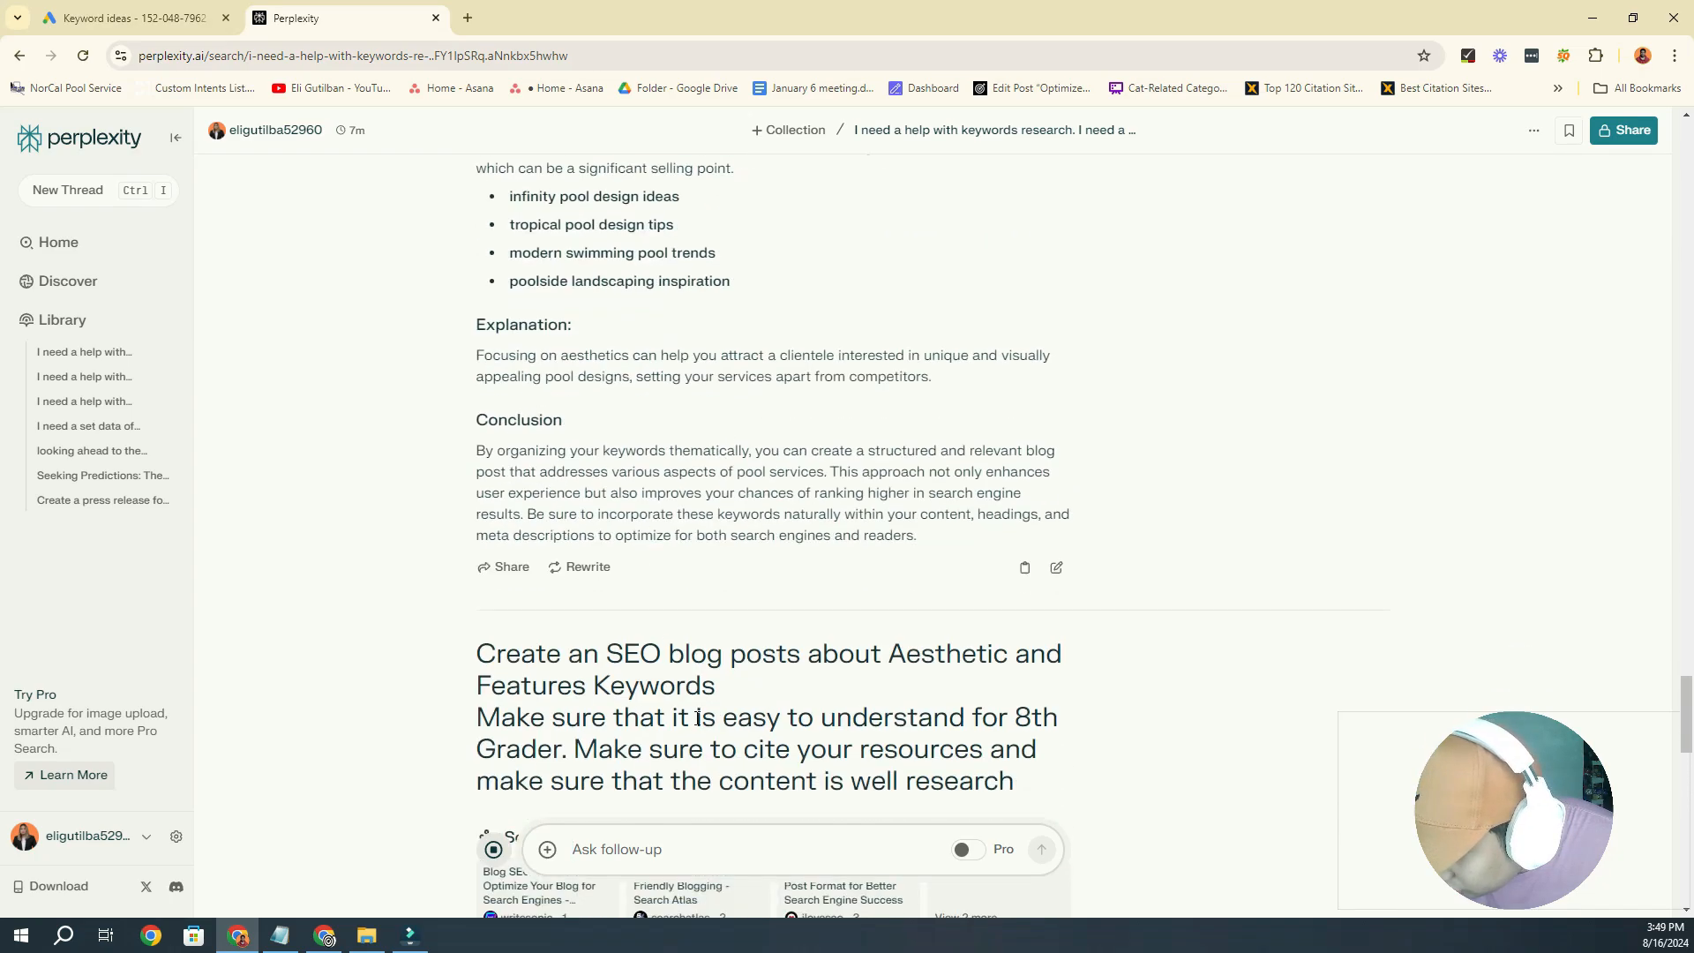
{"action": "scroll", "coordinate": [697, 717], "scroll_direction": "up", "scroll_amount": 5}
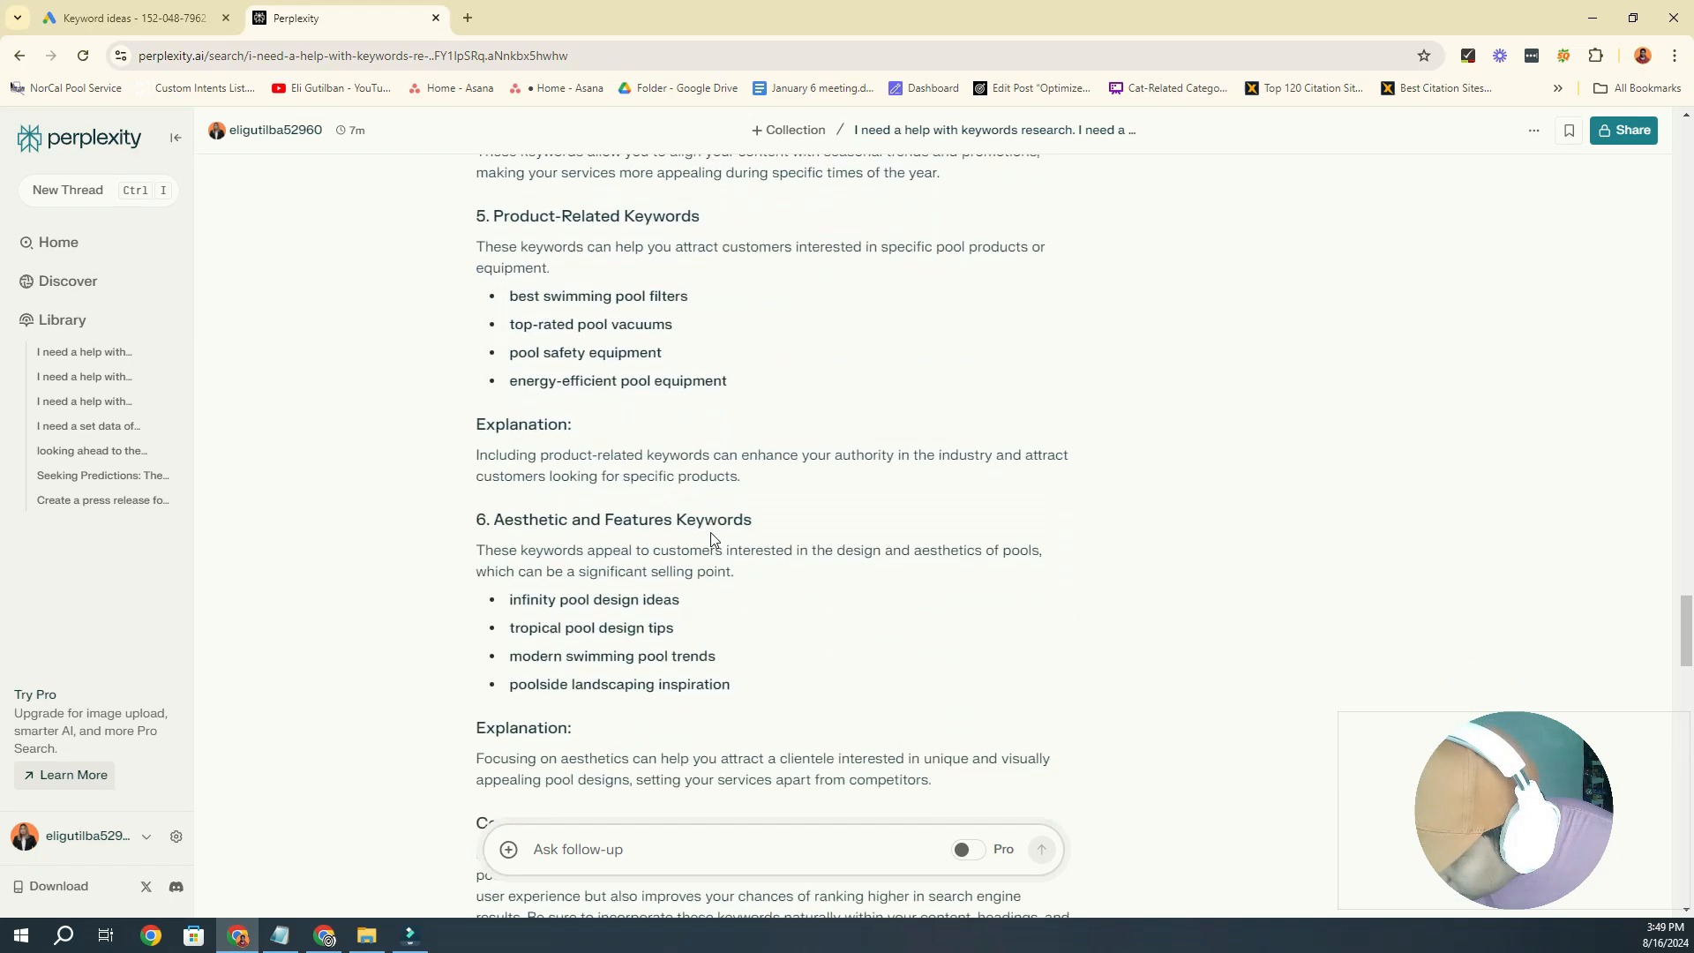
{"action": "scroll", "coordinate": [711, 539], "scroll_direction": "down", "scroll_amount": 6}
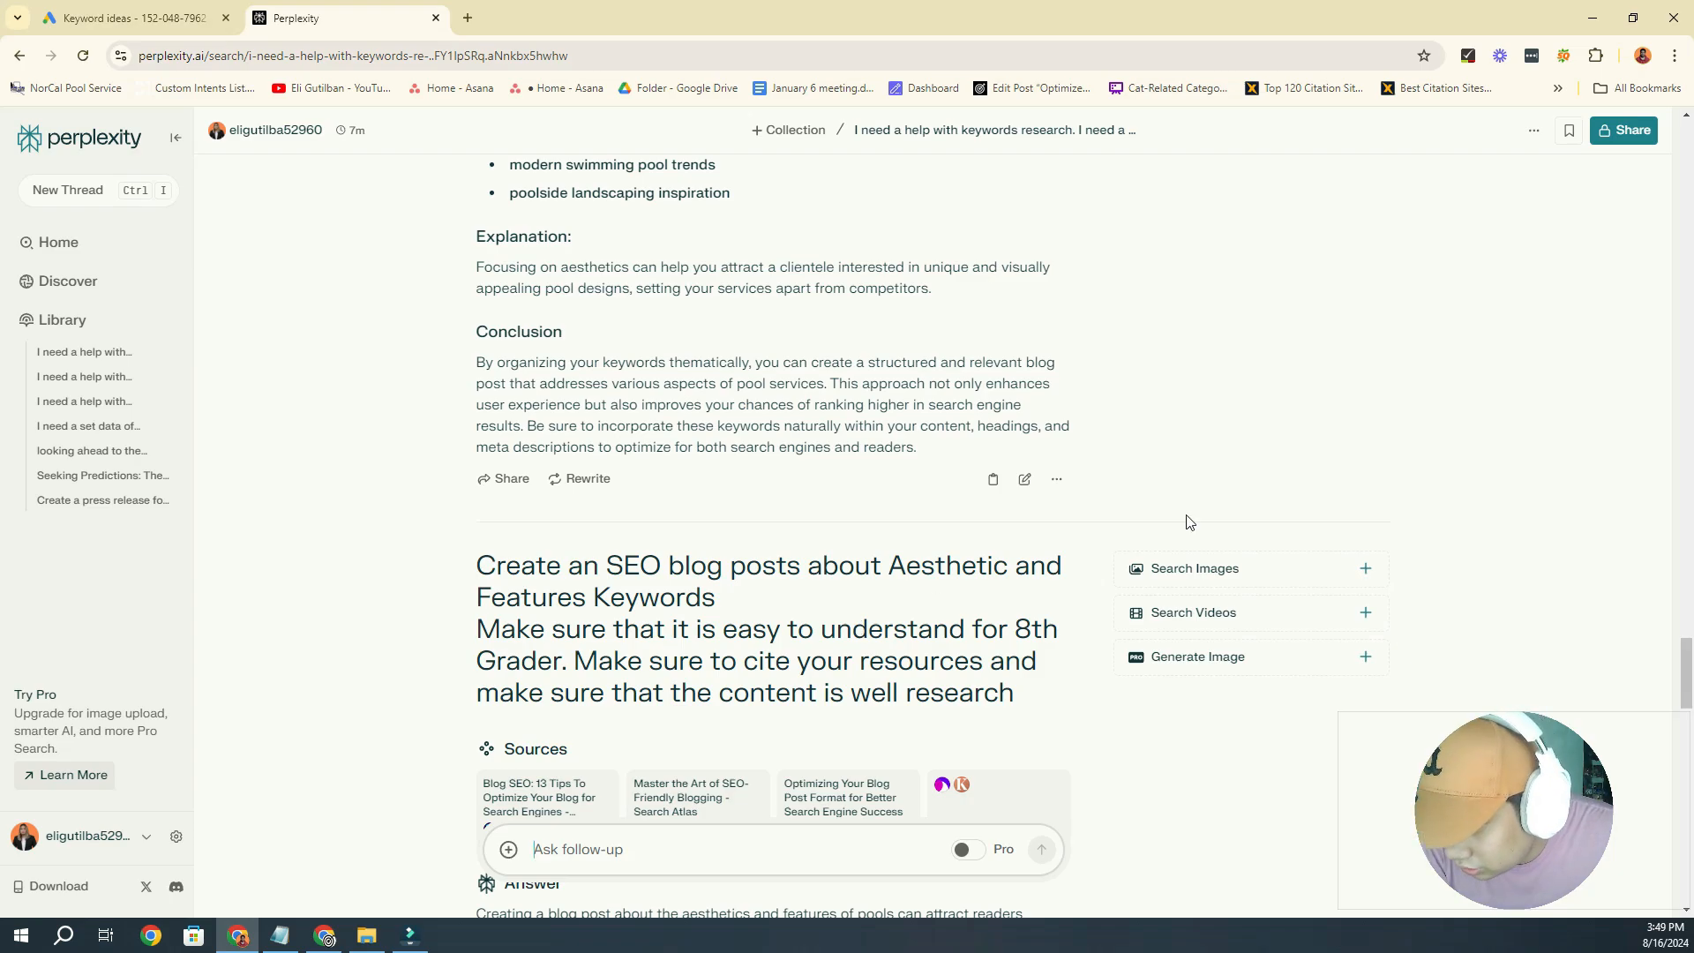
{"action": "scroll", "coordinate": [1188, 523], "scroll_direction": "down", "scroll_amount": 8}
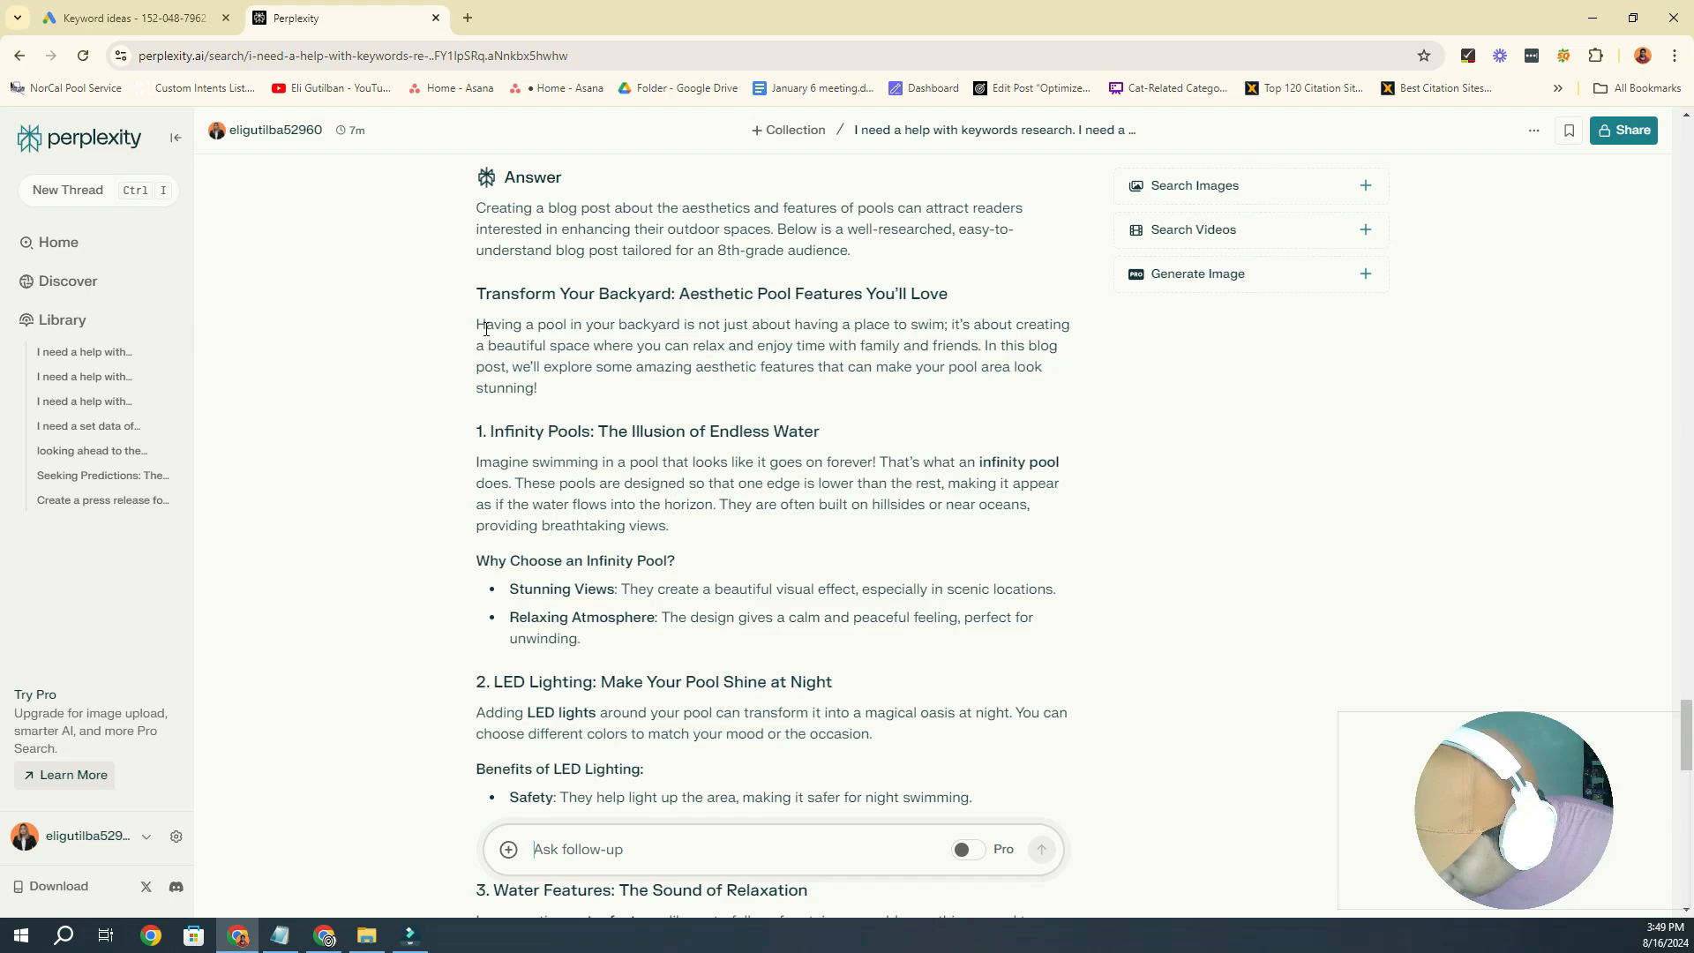
{"action": "left_click_drag", "start_coordinate": [487, 329], "coordinate": [540, 391]}
{"action": "left_click", "coordinate": [689, 496]}
{"action": "scroll", "coordinate": [693, 512], "scroll_direction": "down", "scroll_amount": 10}
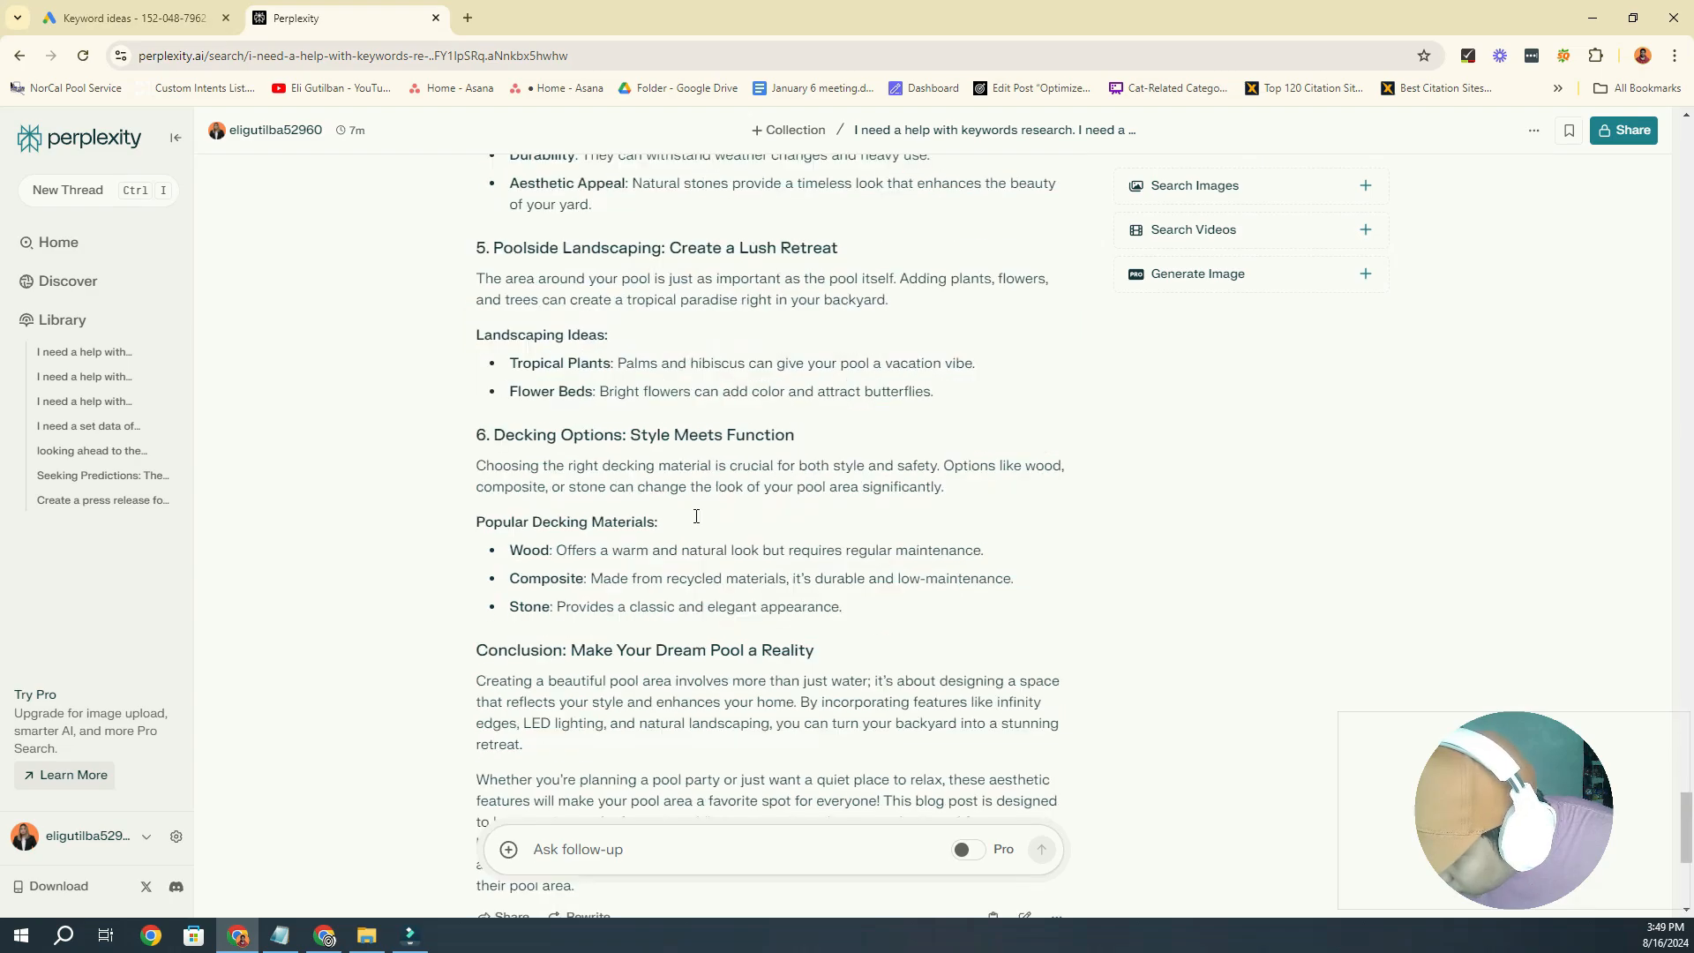
{"action": "scroll", "coordinate": [873, 574], "scroll_direction": "up", "scroll_amount": 10}
{"action": "scroll", "coordinate": [782, 573], "scroll_direction": "down", "scroll_amount": 15}
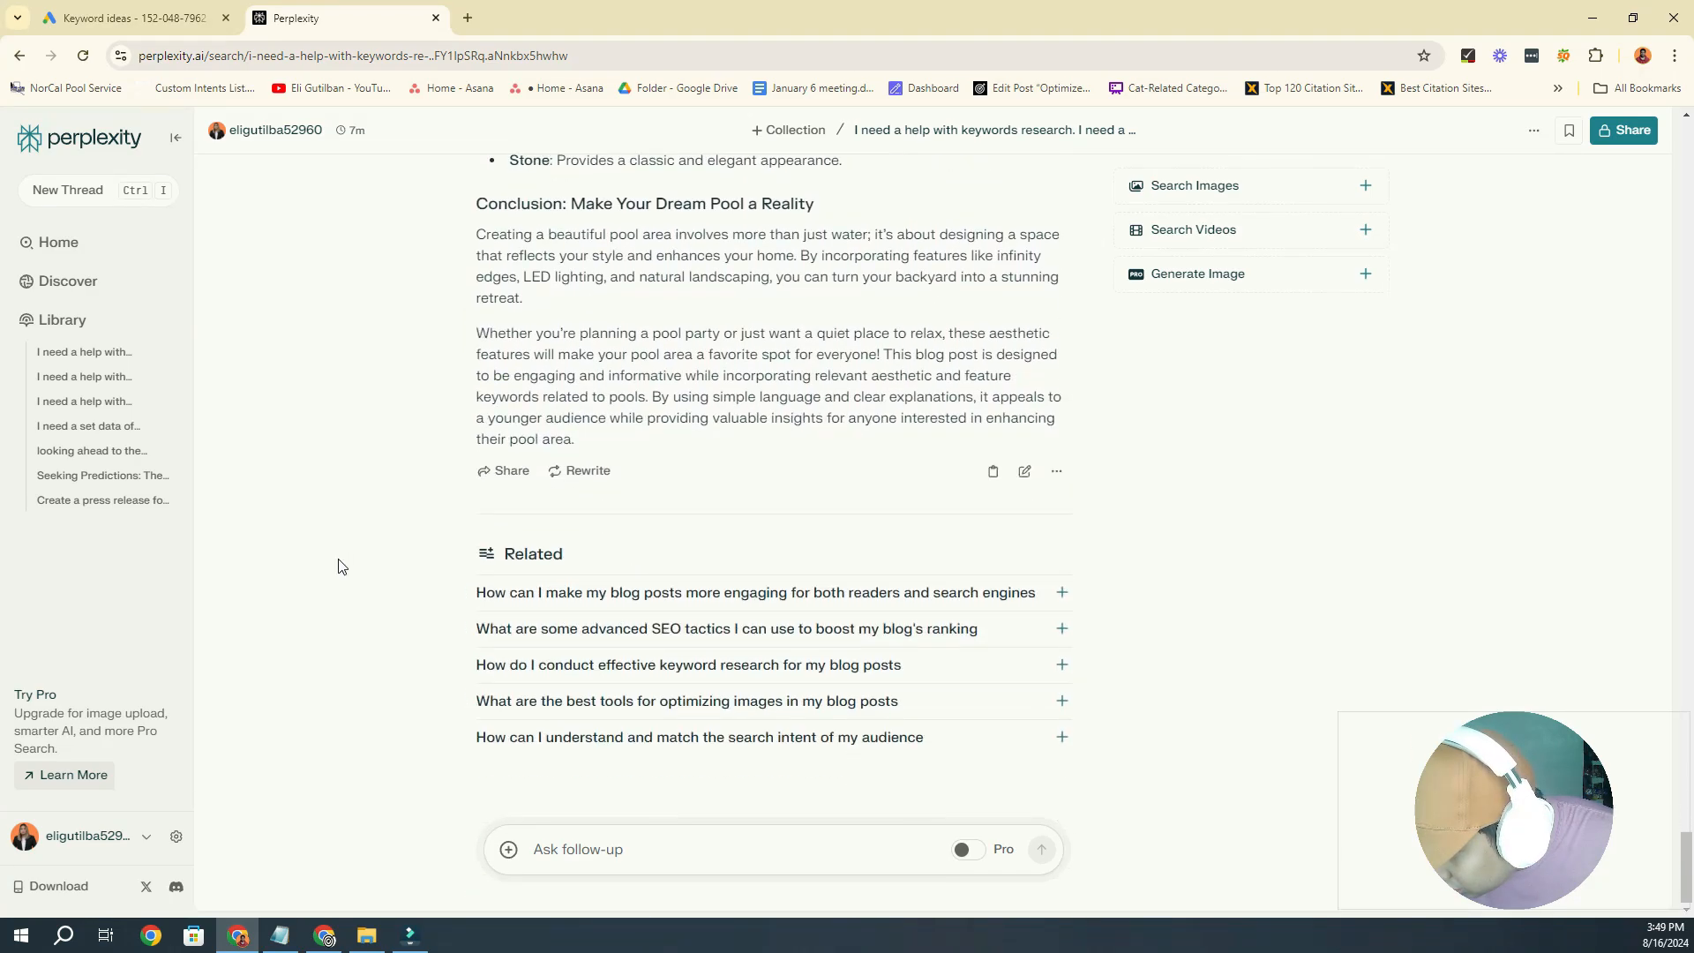
{"action": "scroll", "coordinate": [441, 565], "scroll_direction": "up", "scroll_amount": 6}
{"action": "scroll", "coordinate": [476, 554], "scroll_direction": "up", "scroll_amount": 15}
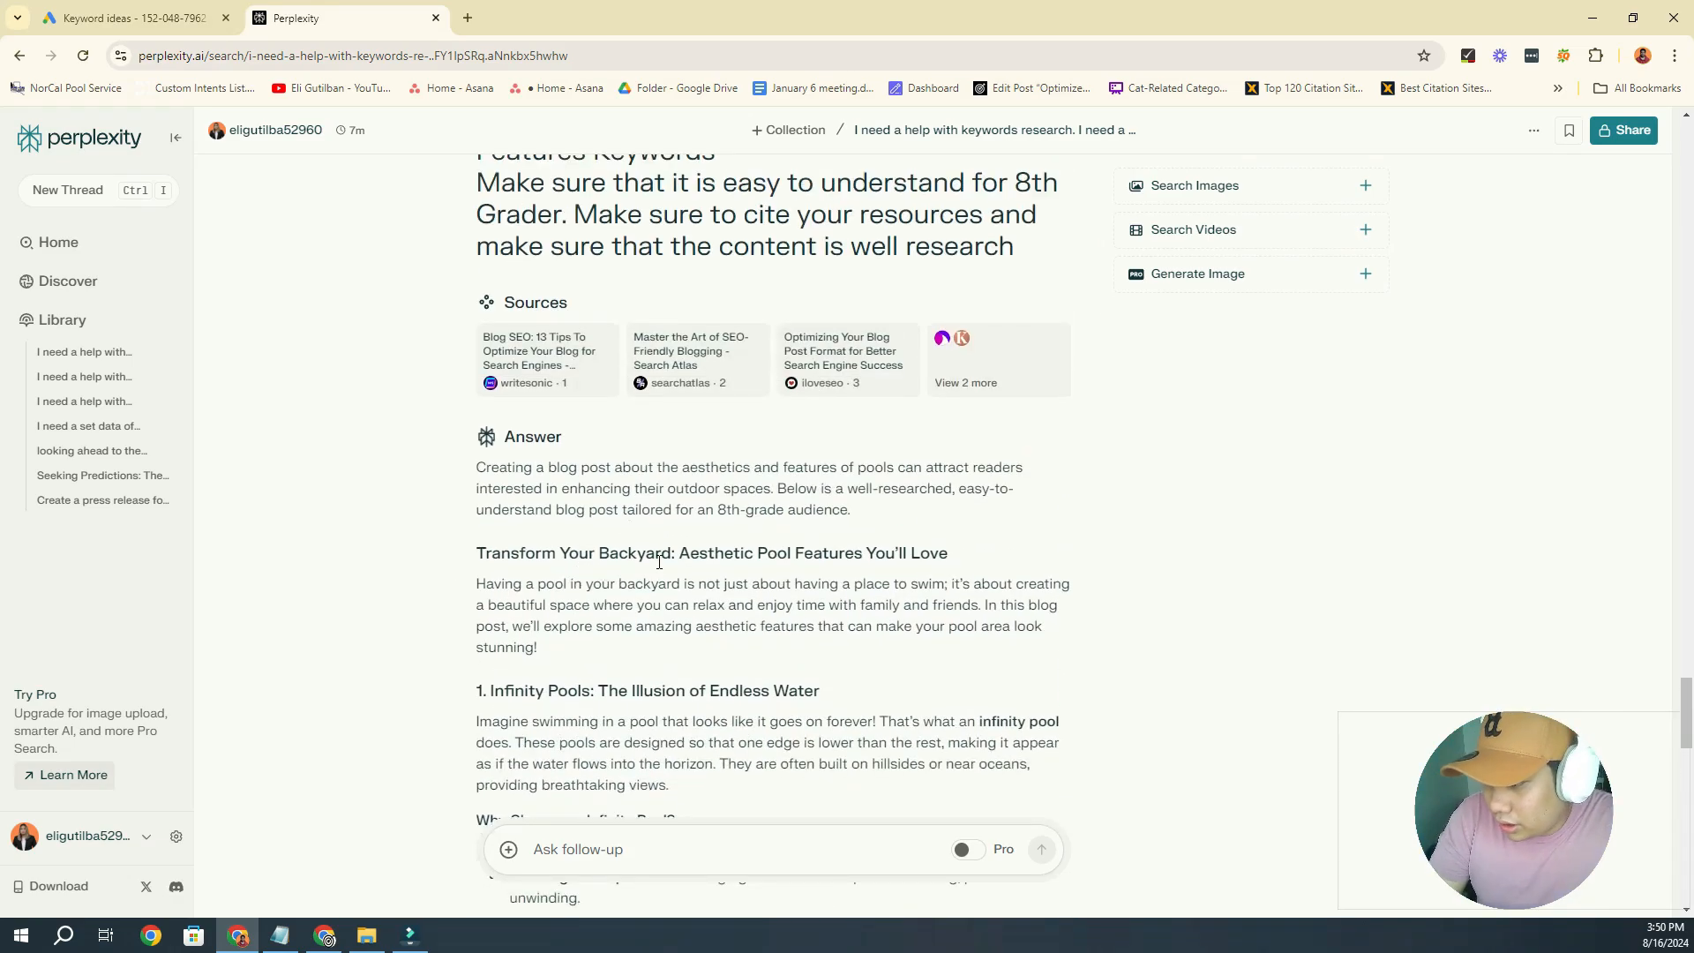
{"action": "scroll", "coordinate": [659, 556], "scroll_direction": "down", "scroll_amount": 2}
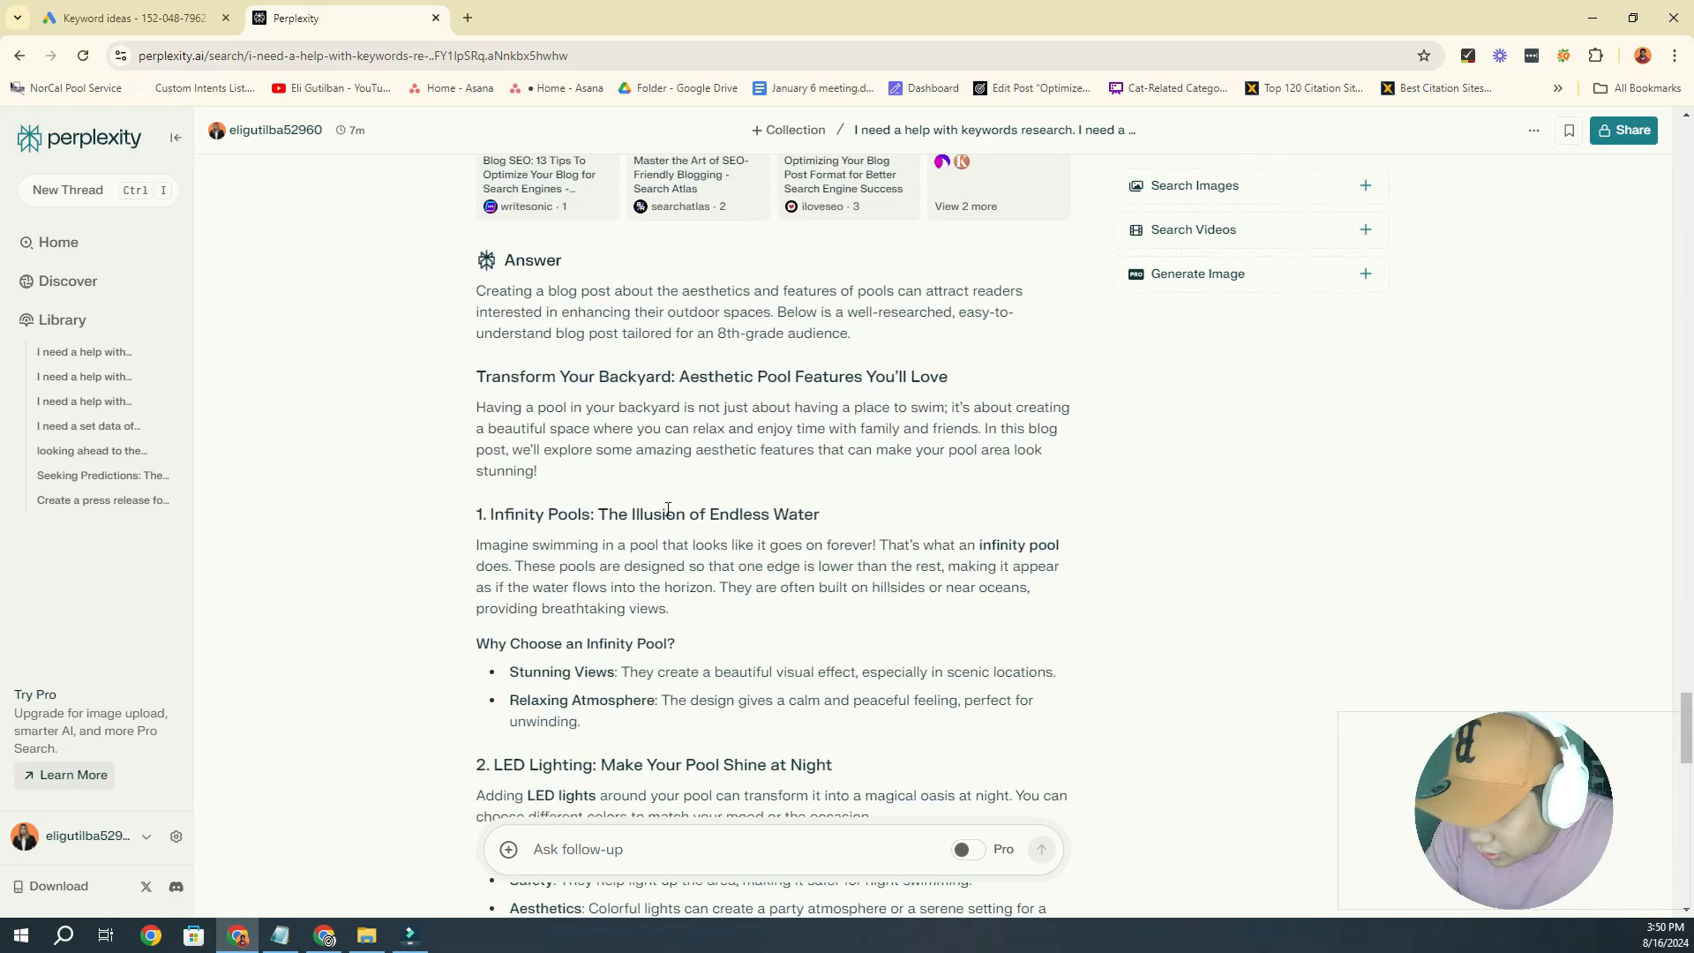
{"action": "scroll", "coordinate": [670, 507], "scroll_direction": "down", "scroll_amount": 2}
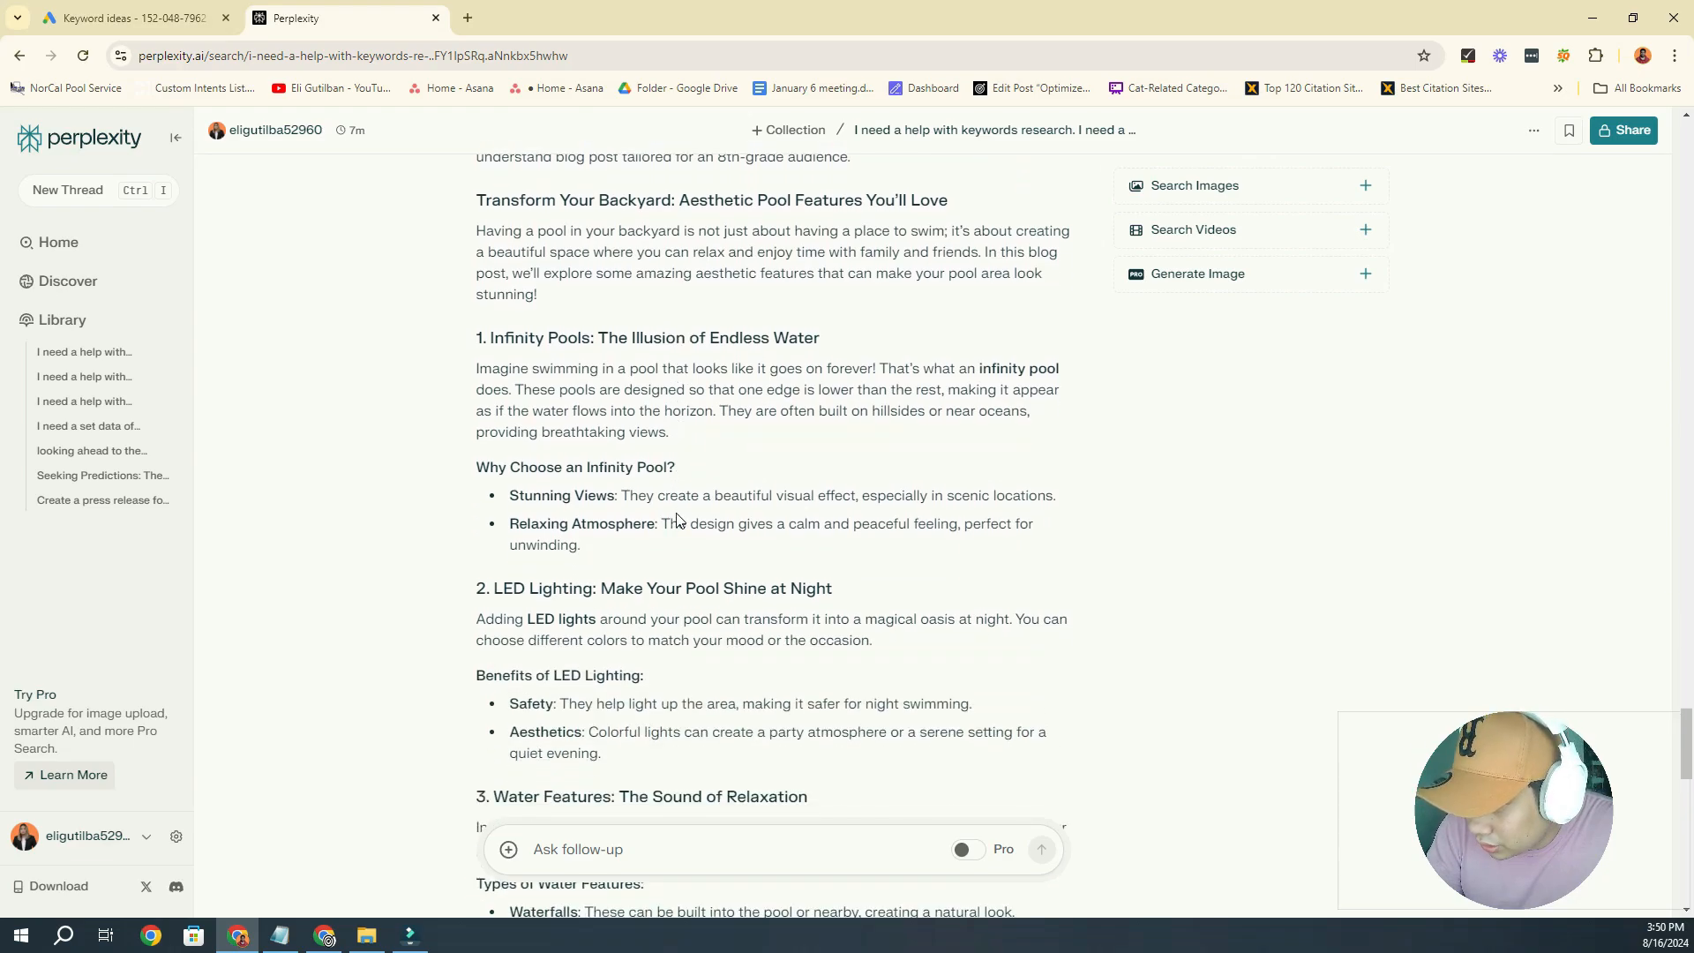
{"action": "scroll", "coordinate": [717, 496], "scroll_direction": "up", "scroll_amount": 2}
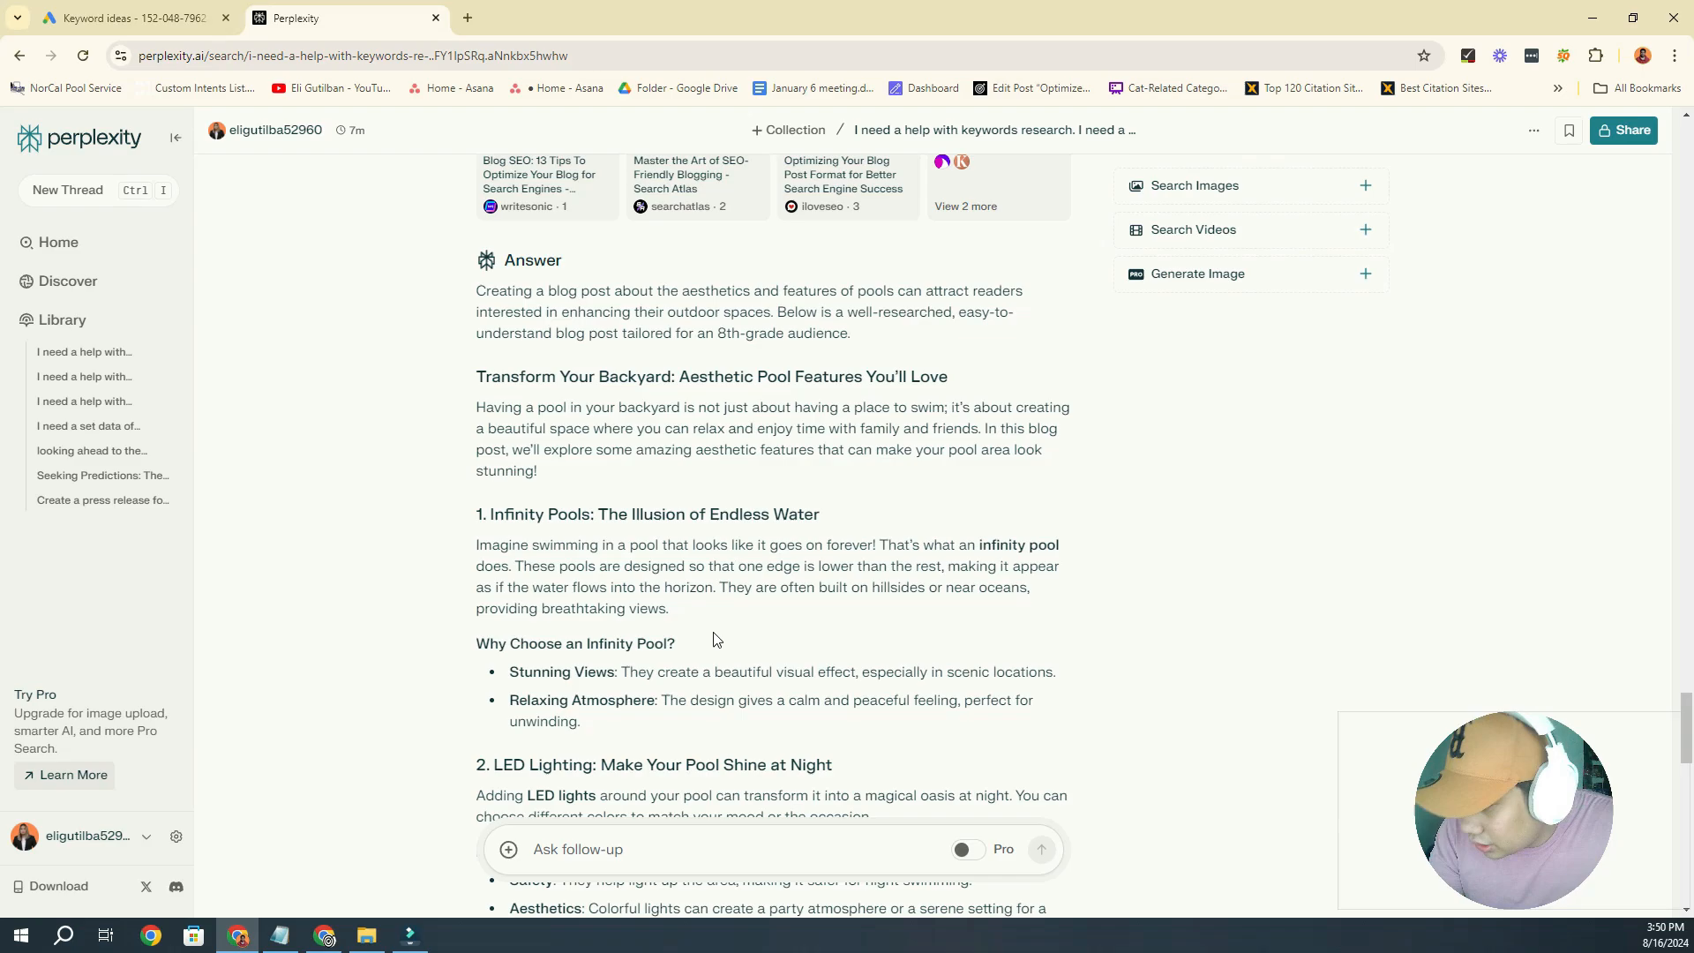
{"action": "scroll", "coordinate": [716, 626], "scroll_direction": "down", "scroll_amount": 3}
Copy the keyword list under Aesthetic and Features Keywords, from "infinity pool design ideas" to "poolside landscaping inspiration"
{"action": "scroll", "coordinate": [728, 609], "scroll_direction": "up", "scroll_amount": 11}
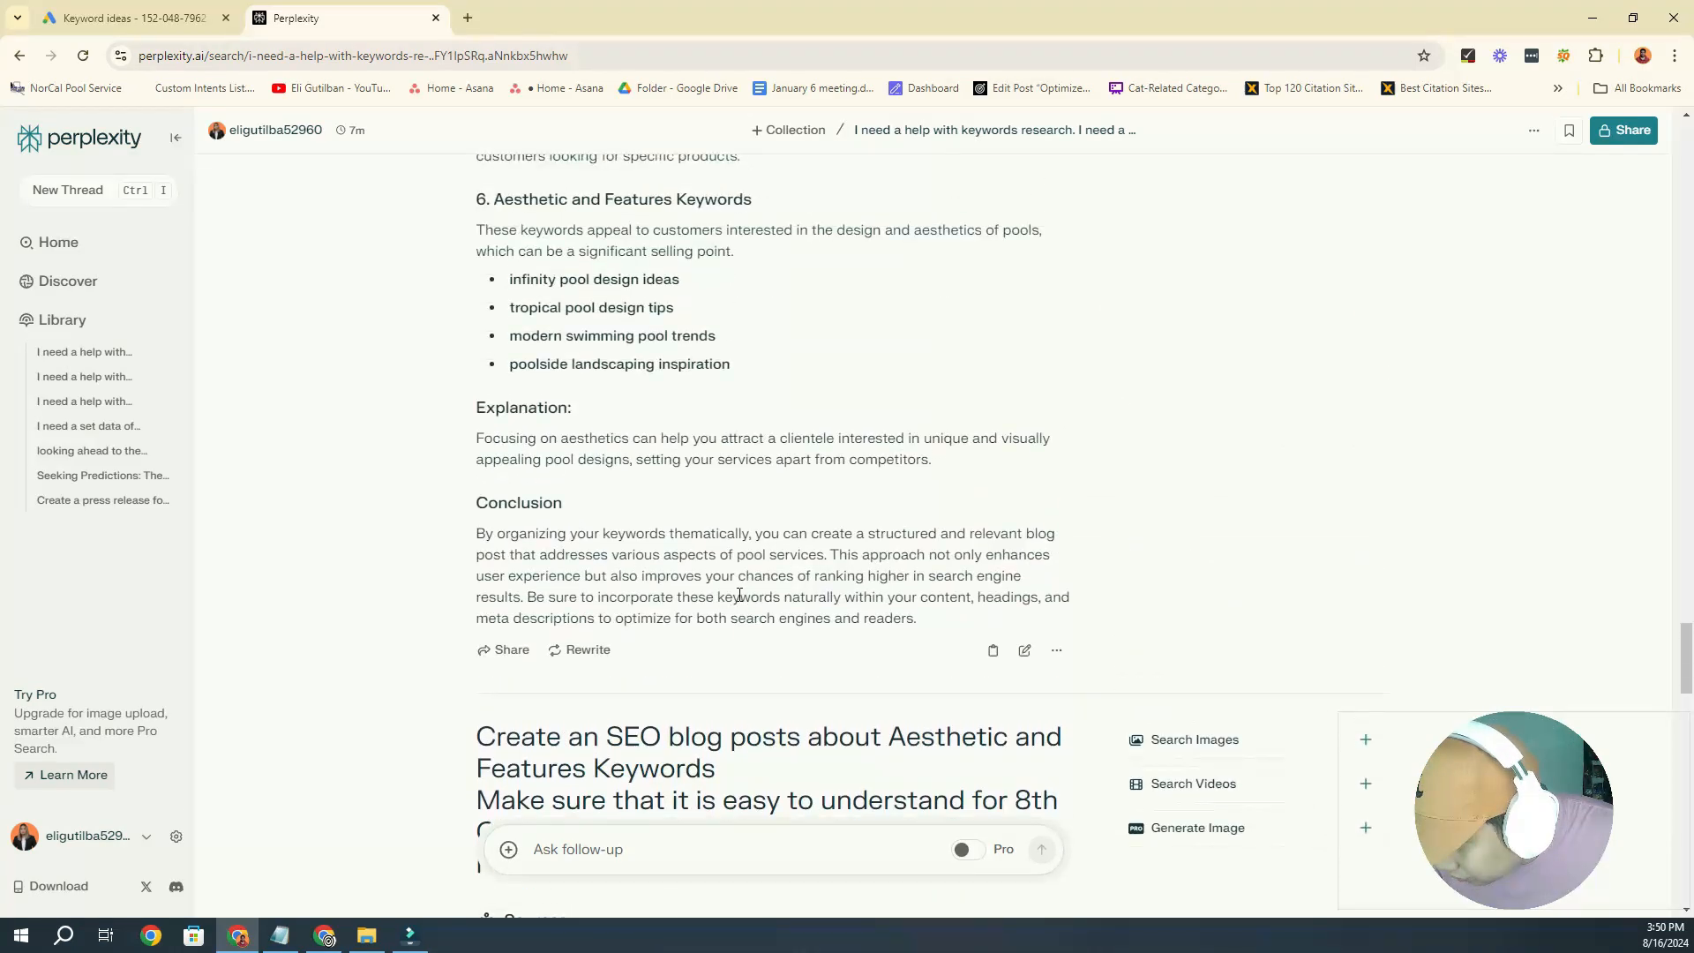
{"action": "scroll", "coordinate": [740, 595], "scroll_direction": "up", "scroll_amount": 15}
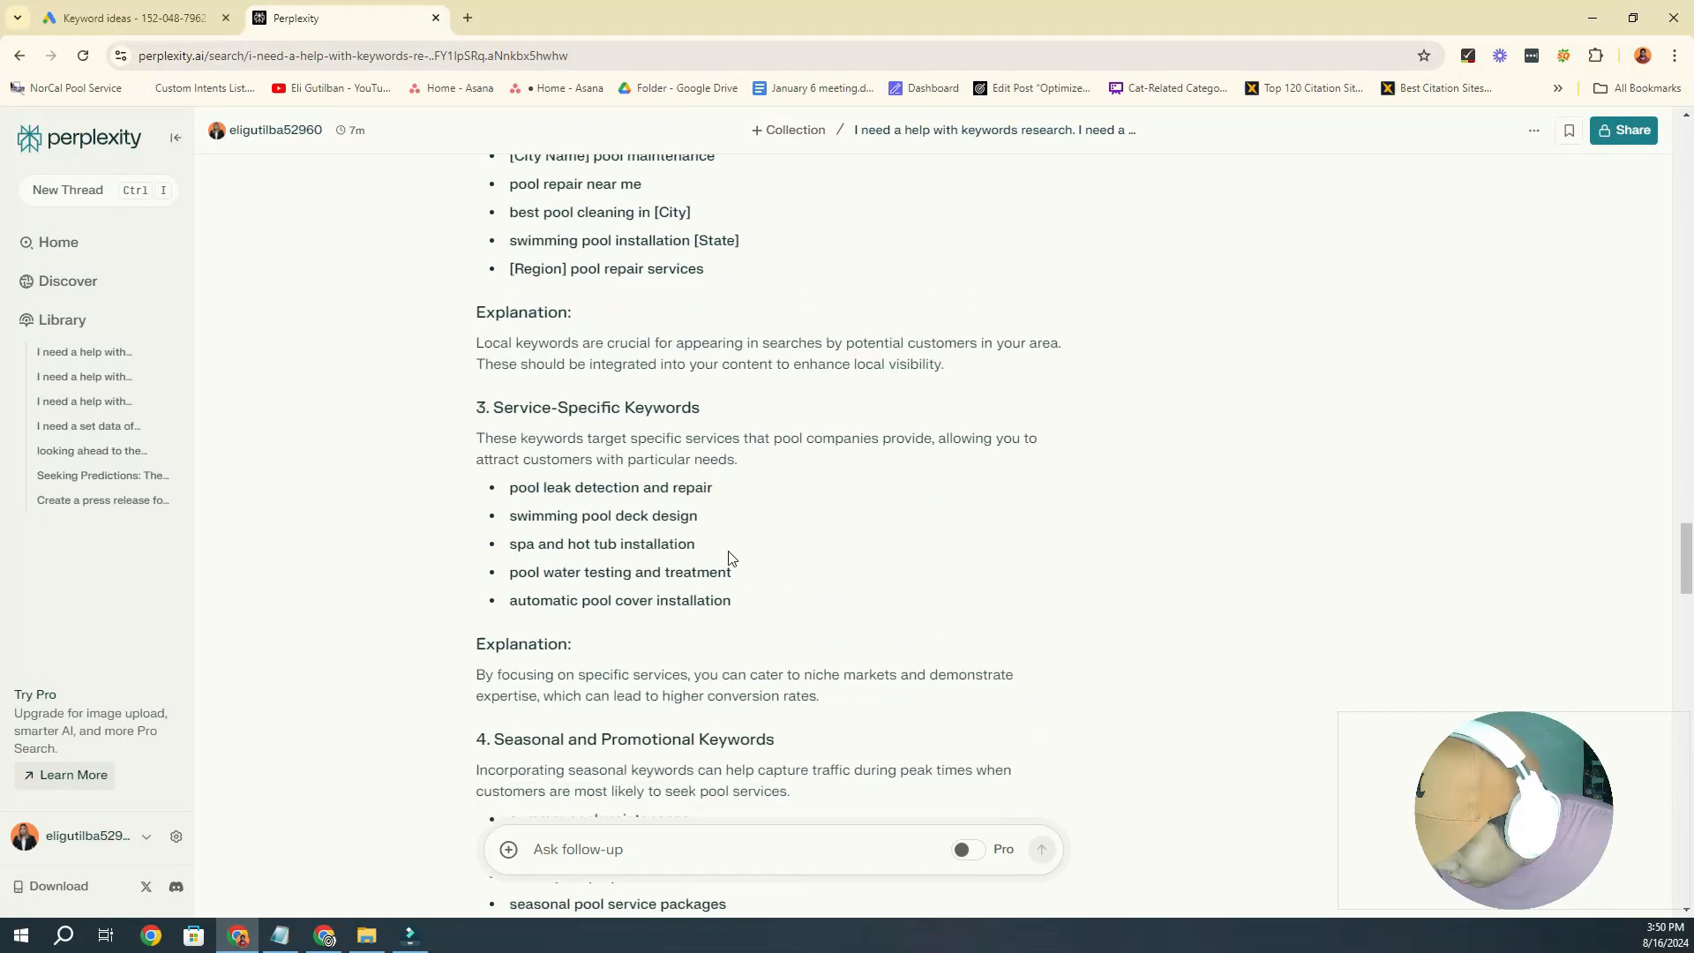
{"action": "scroll", "coordinate": [729, 558], "scroll_direction": "down", "scroll_amount": 10}
{"action": "left_click_drag", "start_coordinate": [674, 530], "coordinate": [651, 650]}
{"action": "key", "text": "ctrl+c"}
Write a follow-up reading "Make sure that this keywords are incorporated to the blog posts"
{"action": "left_click", "coordinate": [638, 854]}
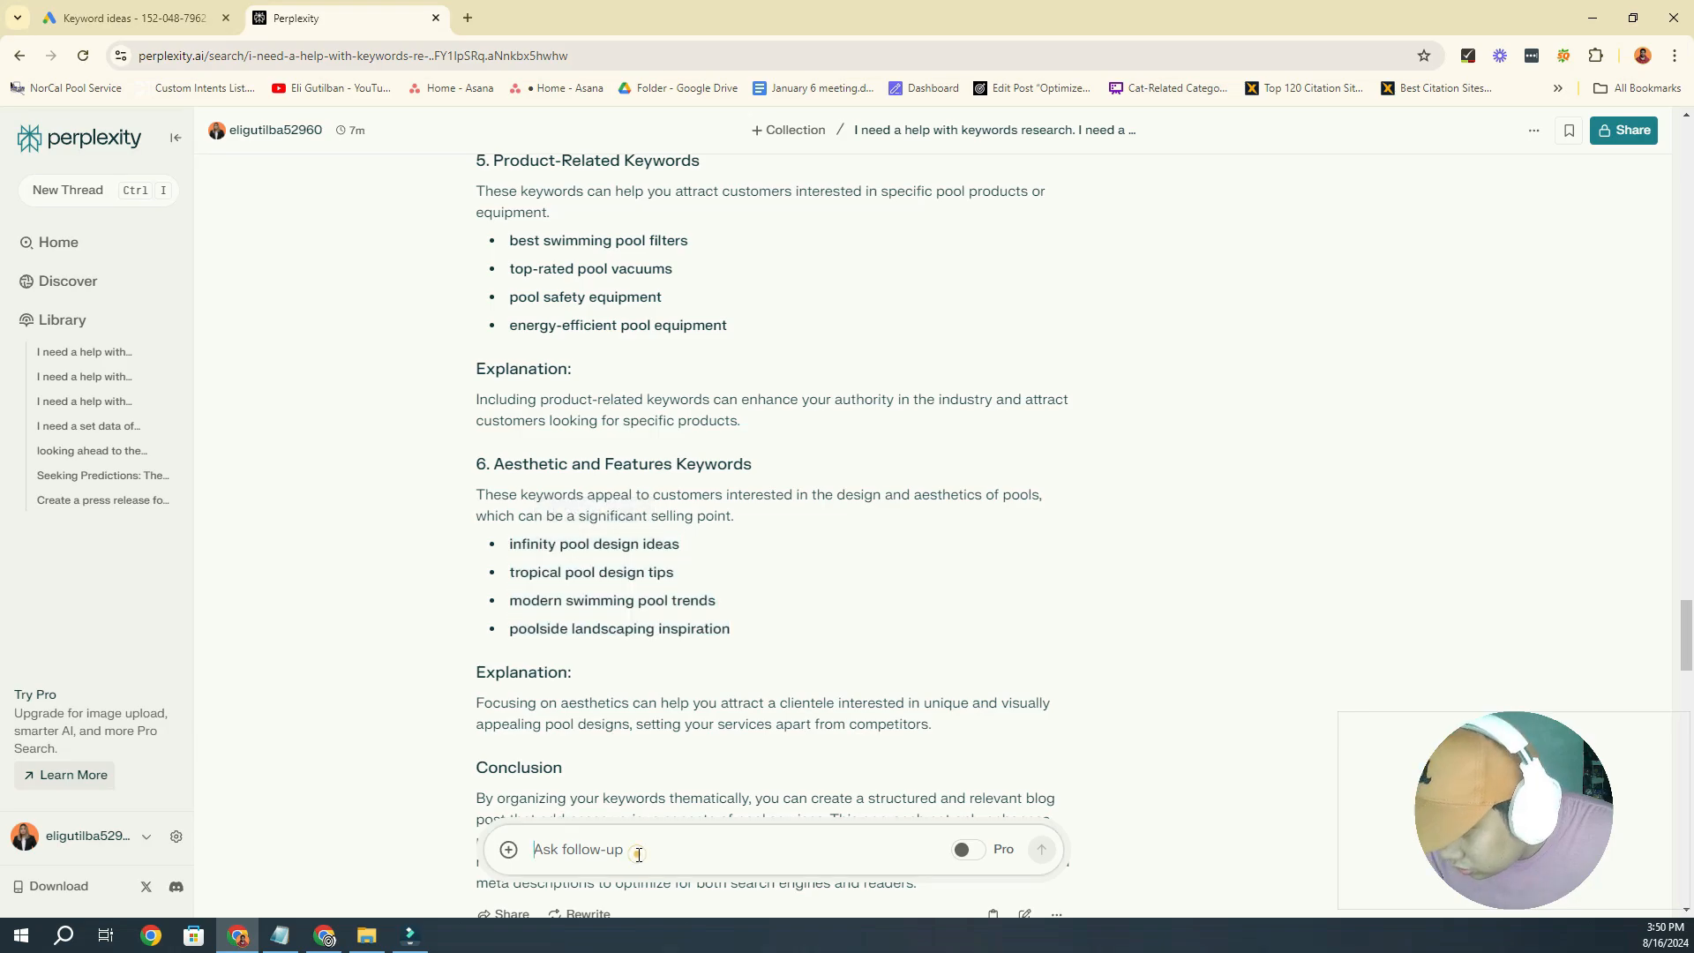
{"action": "type", "text": "Make su"}
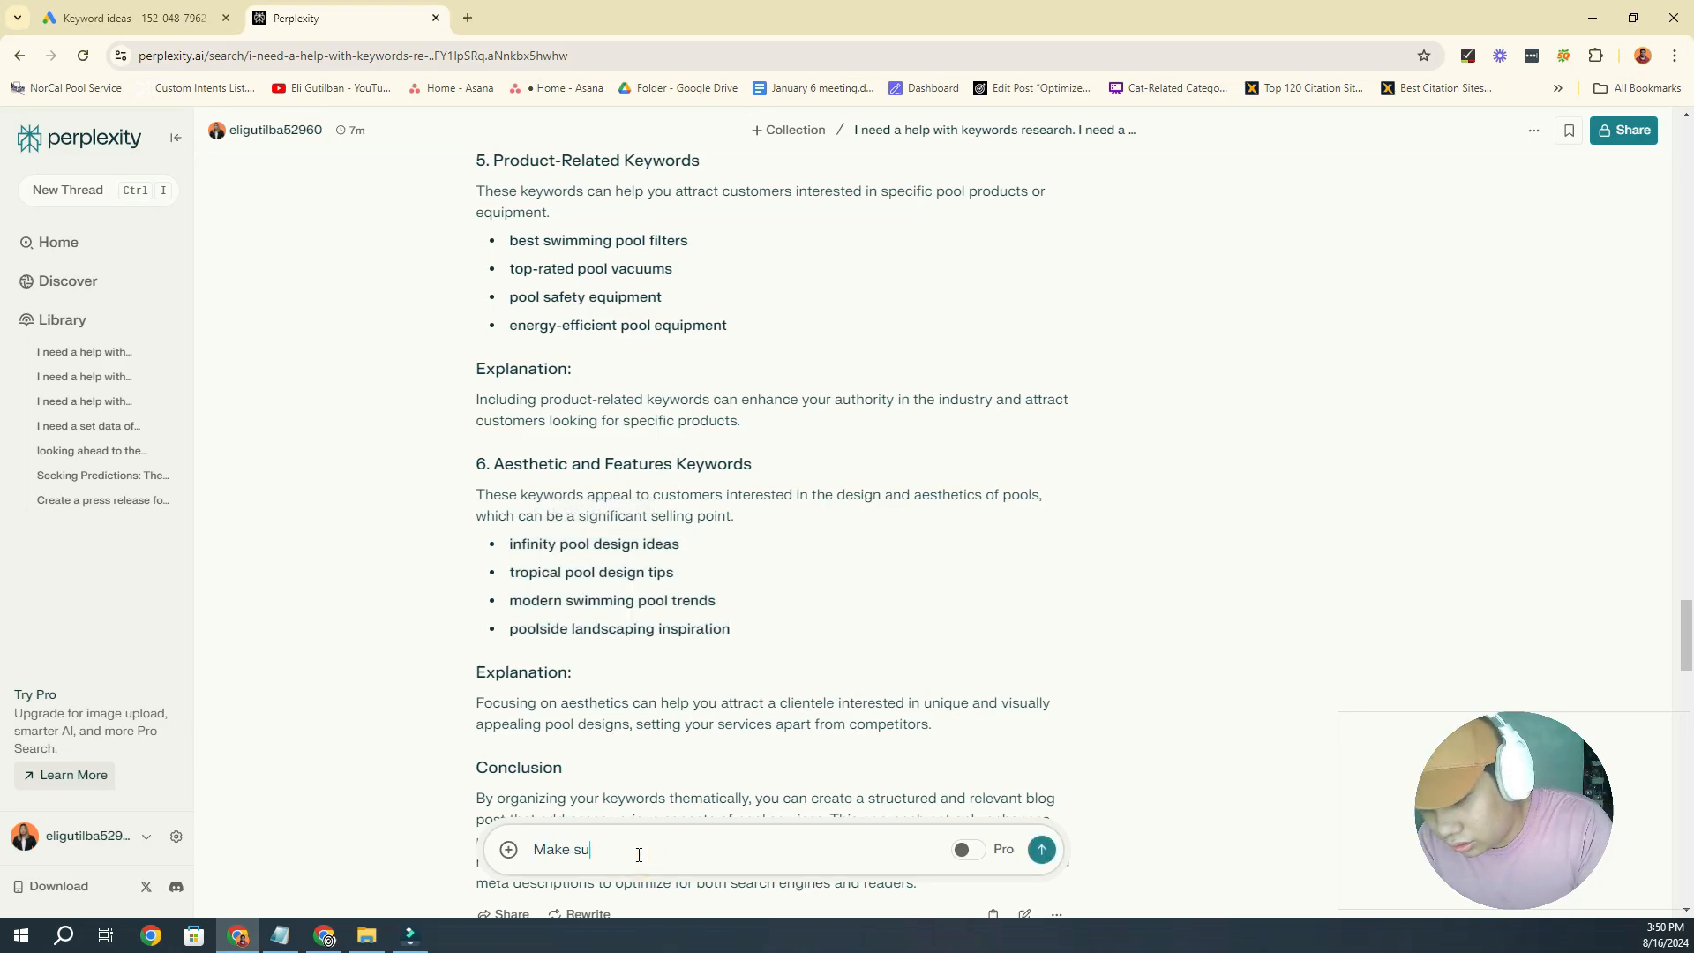
{"action": "type", "text": "re thg"}
{"action": "type", "text": "t thi"}
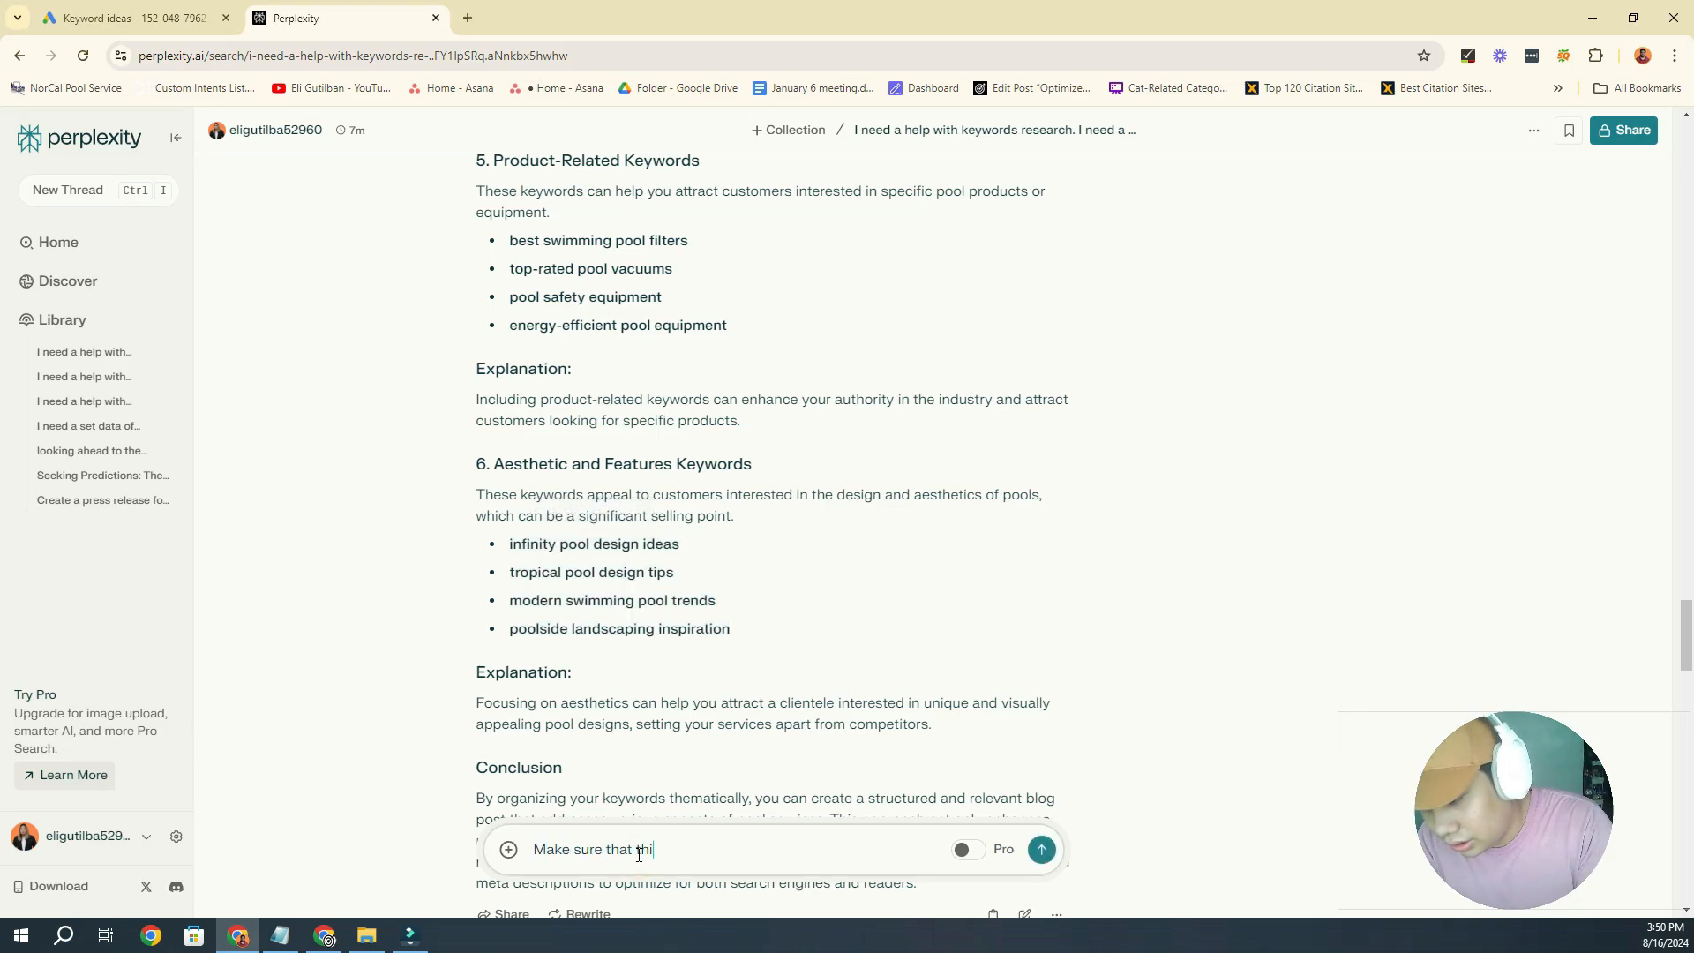
{"action": "type", "text": "s keywords are"}
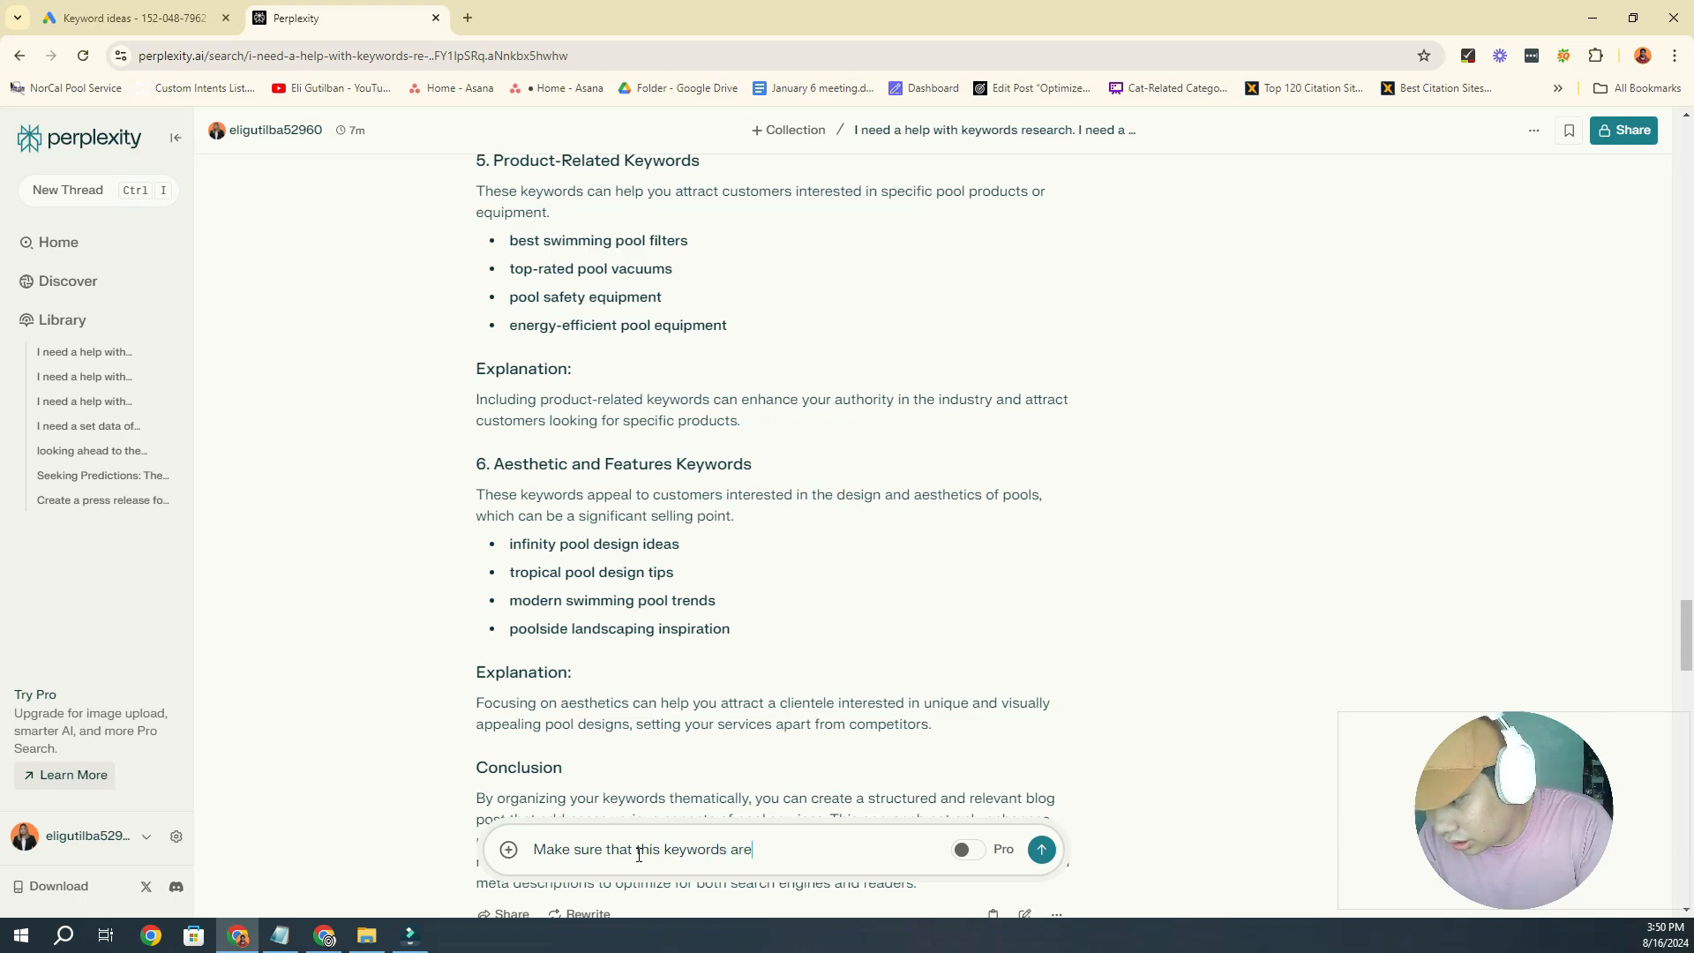
{"action": "type", "text": " incoir"}
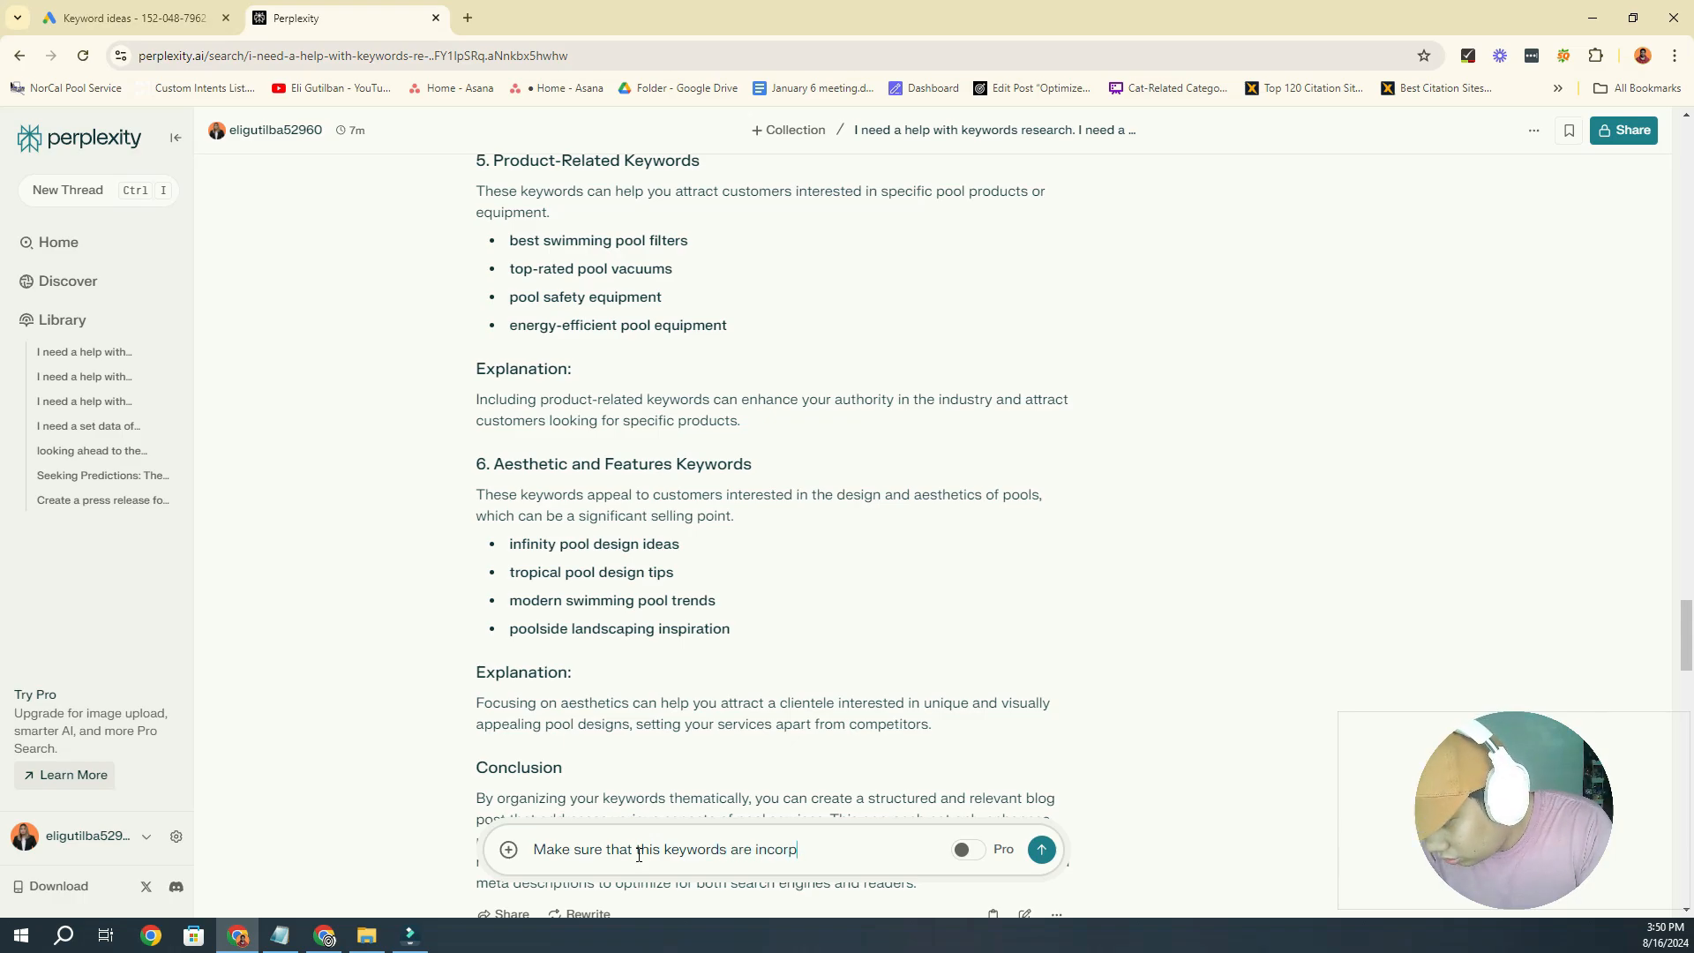
{"action": "type", "text": "orated to t"}
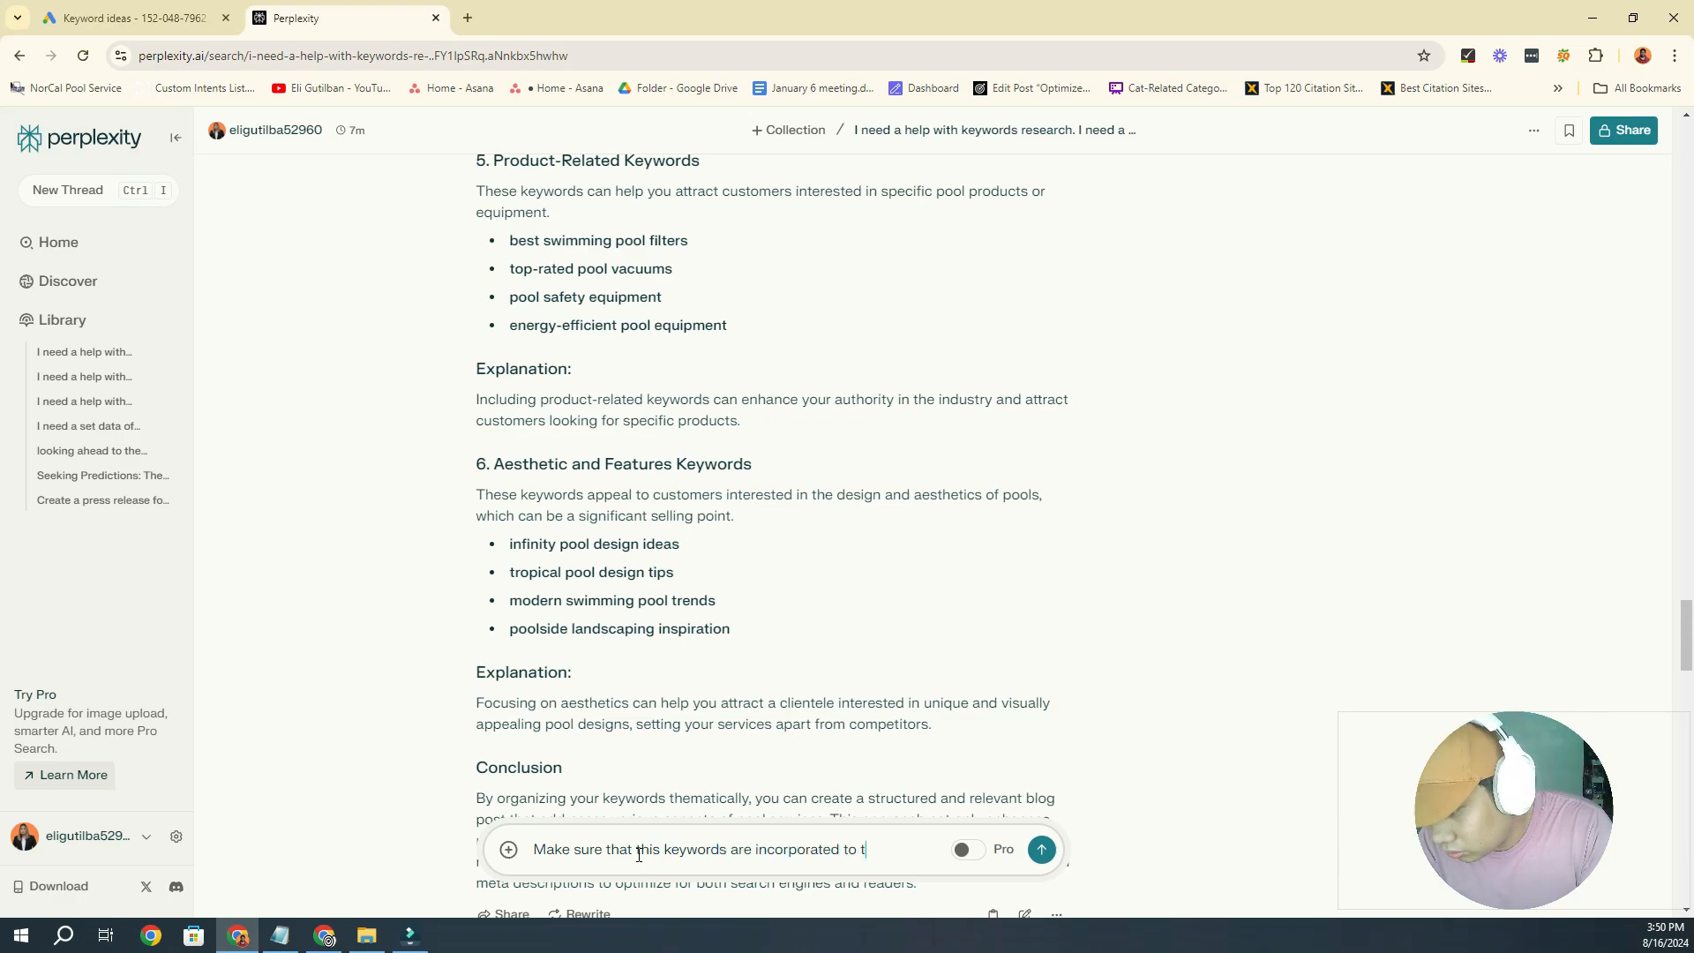
{"action": "type", "text": "h"}
{"action": "type", "text": "e blog posts"}
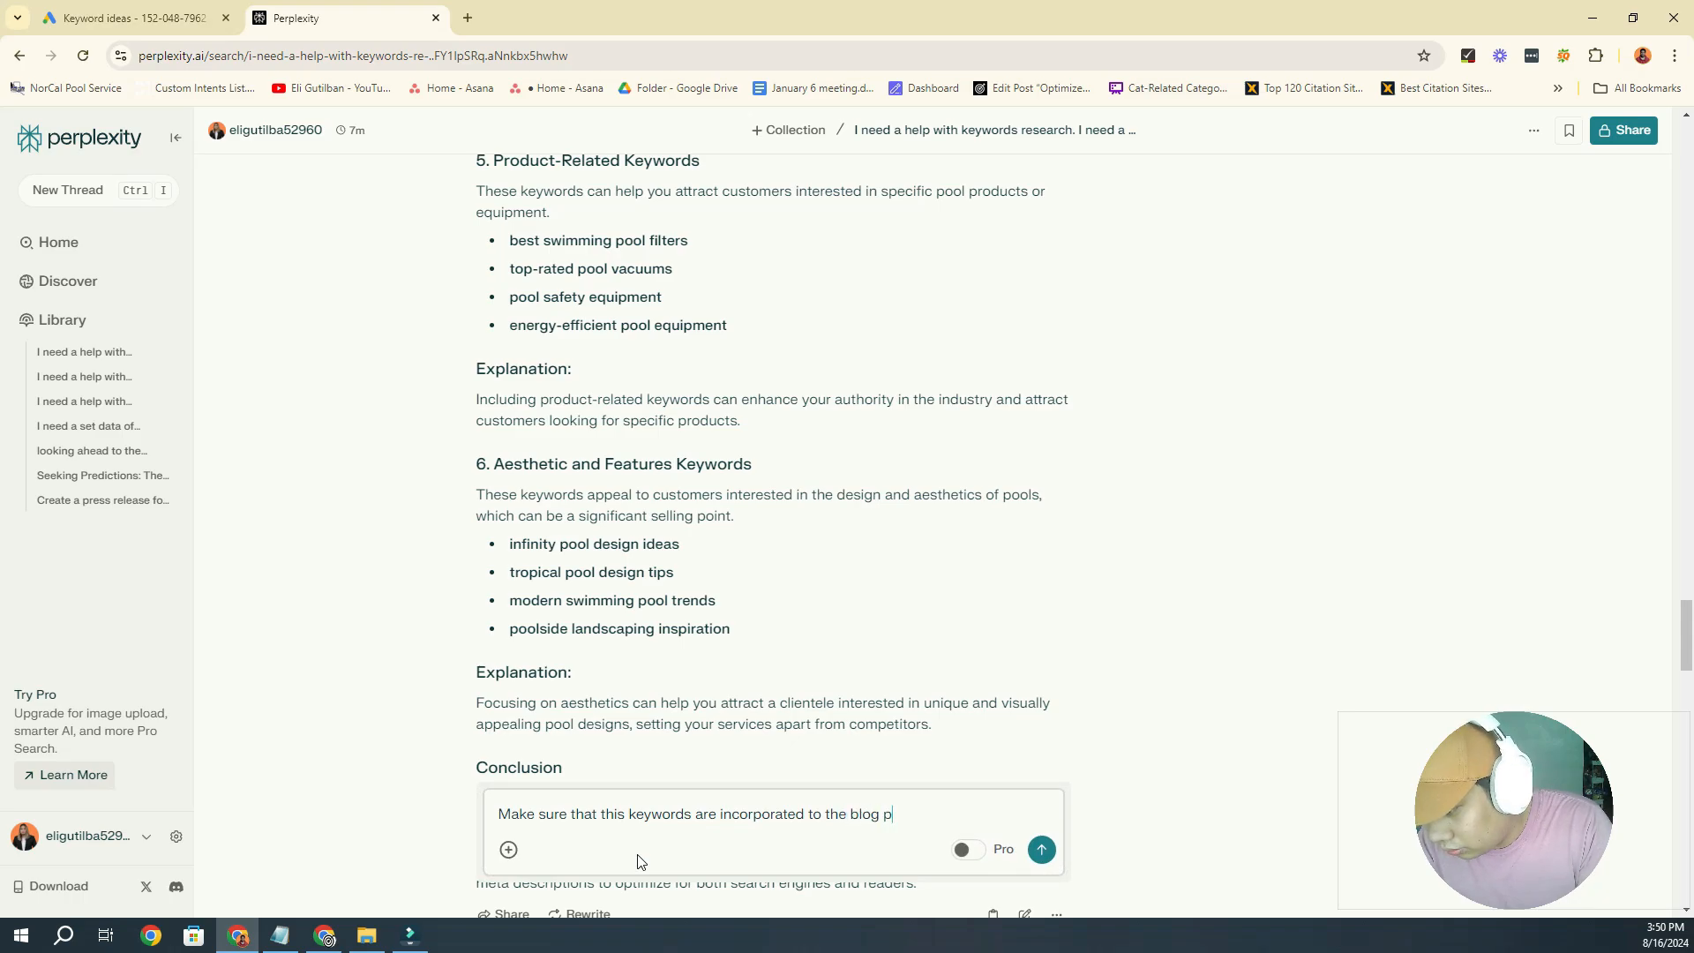
Paste the copied keyword list below the follow-up sentence, separated by an empty line, and submit the request
{"action": "key", "text": "shift+Return"}
{"action": "key", "text": "shift+Return"}
{"action": "key", "text": "ctrl+v"}
{"action": "key", "text": "Return"}
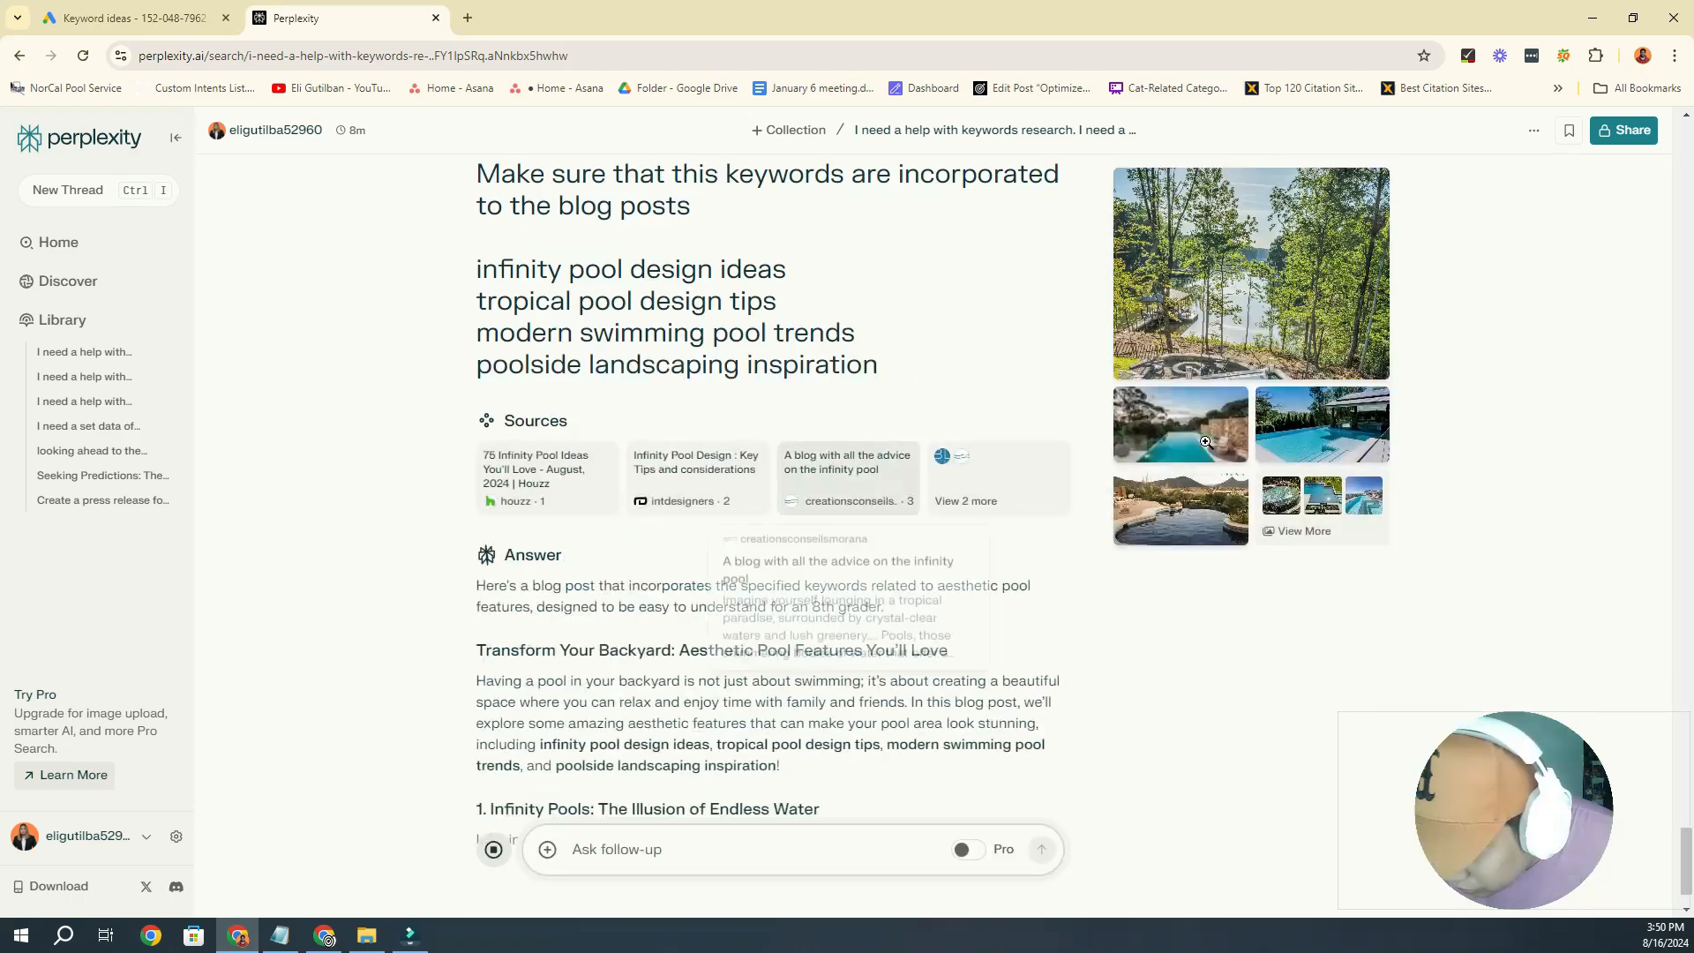
Examine the revised blog post from introduction to conclusion for the four Aesthetic and Features keywords
{"action": "scroll", "coordinate": [1003, 521], "scroll_direction": "down", "scroll_amount": 5}
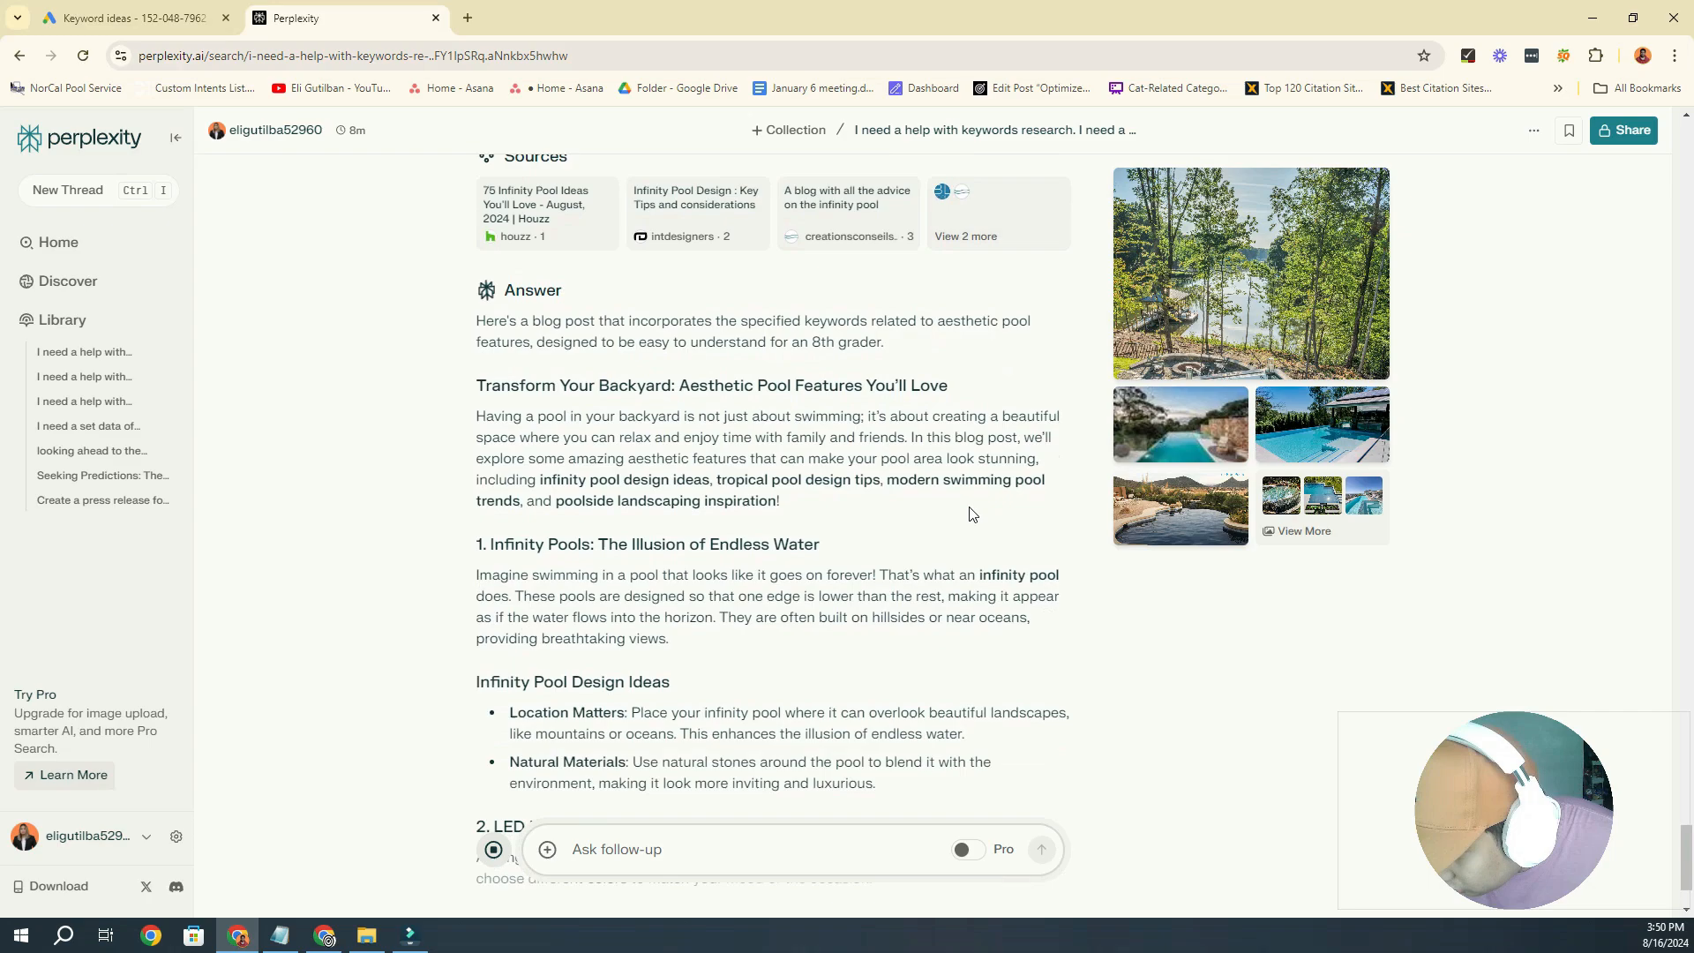
{"action": "left_click_drag", "start_coordinate": [989, 399], "coordinate": [1026, 404]}
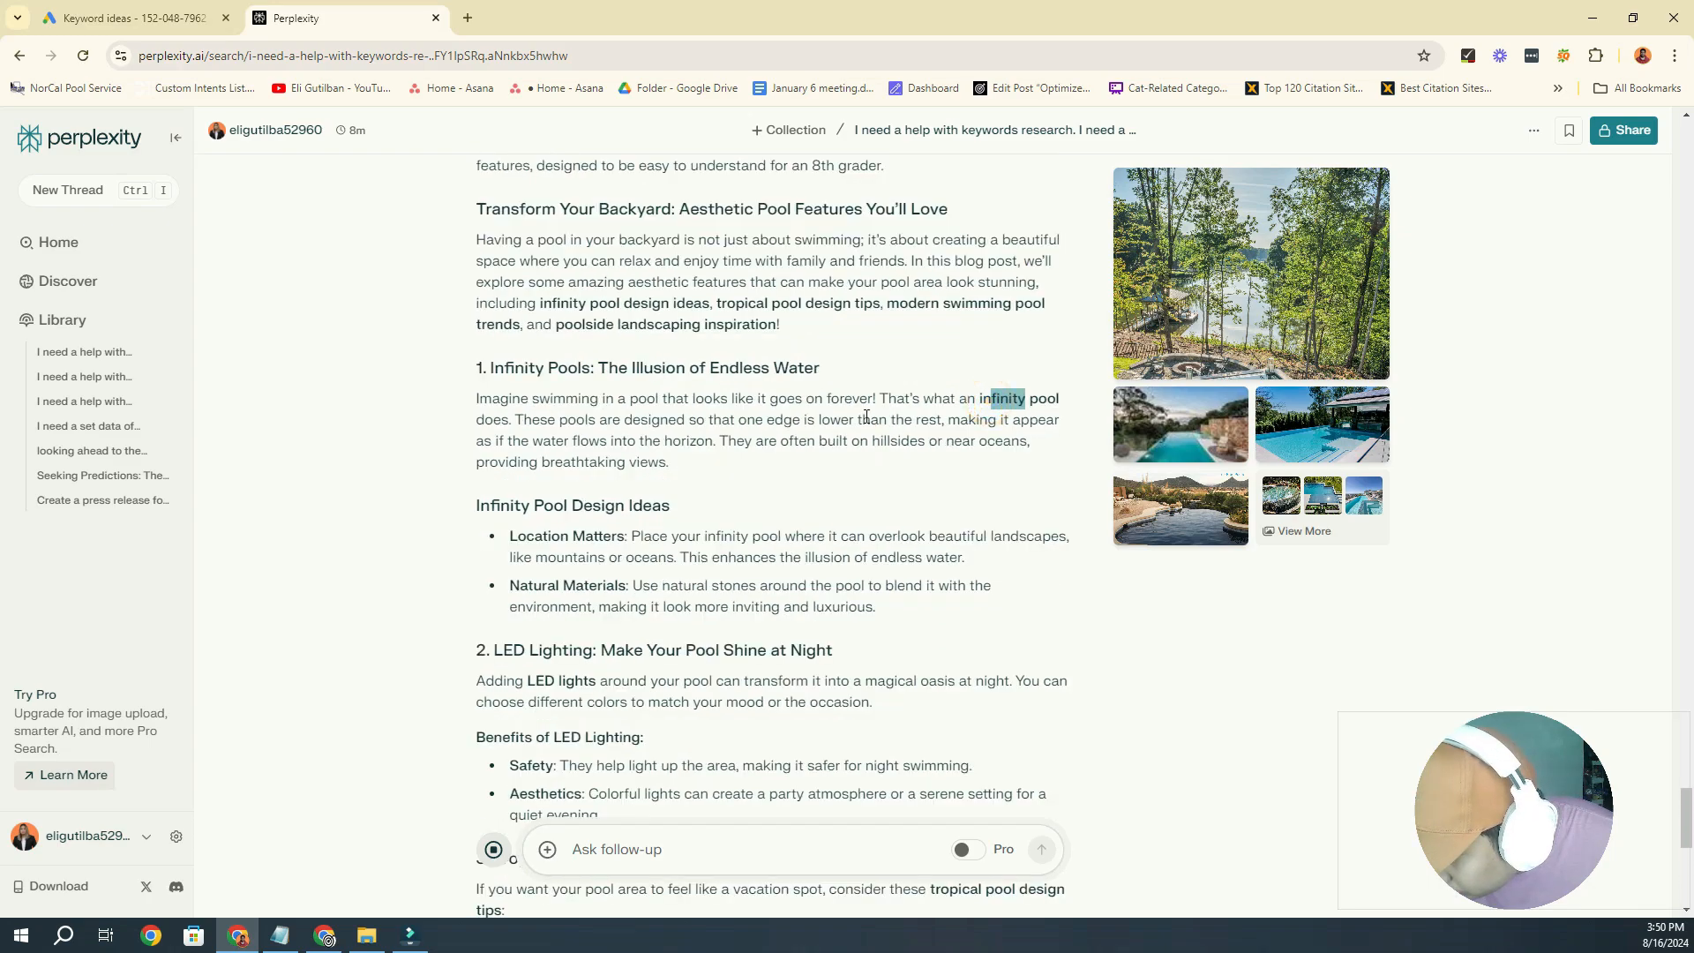
{"action": "scroll", "coordinate": [782, 439], "scroll_direction": "down", "scroll_amount": 4}
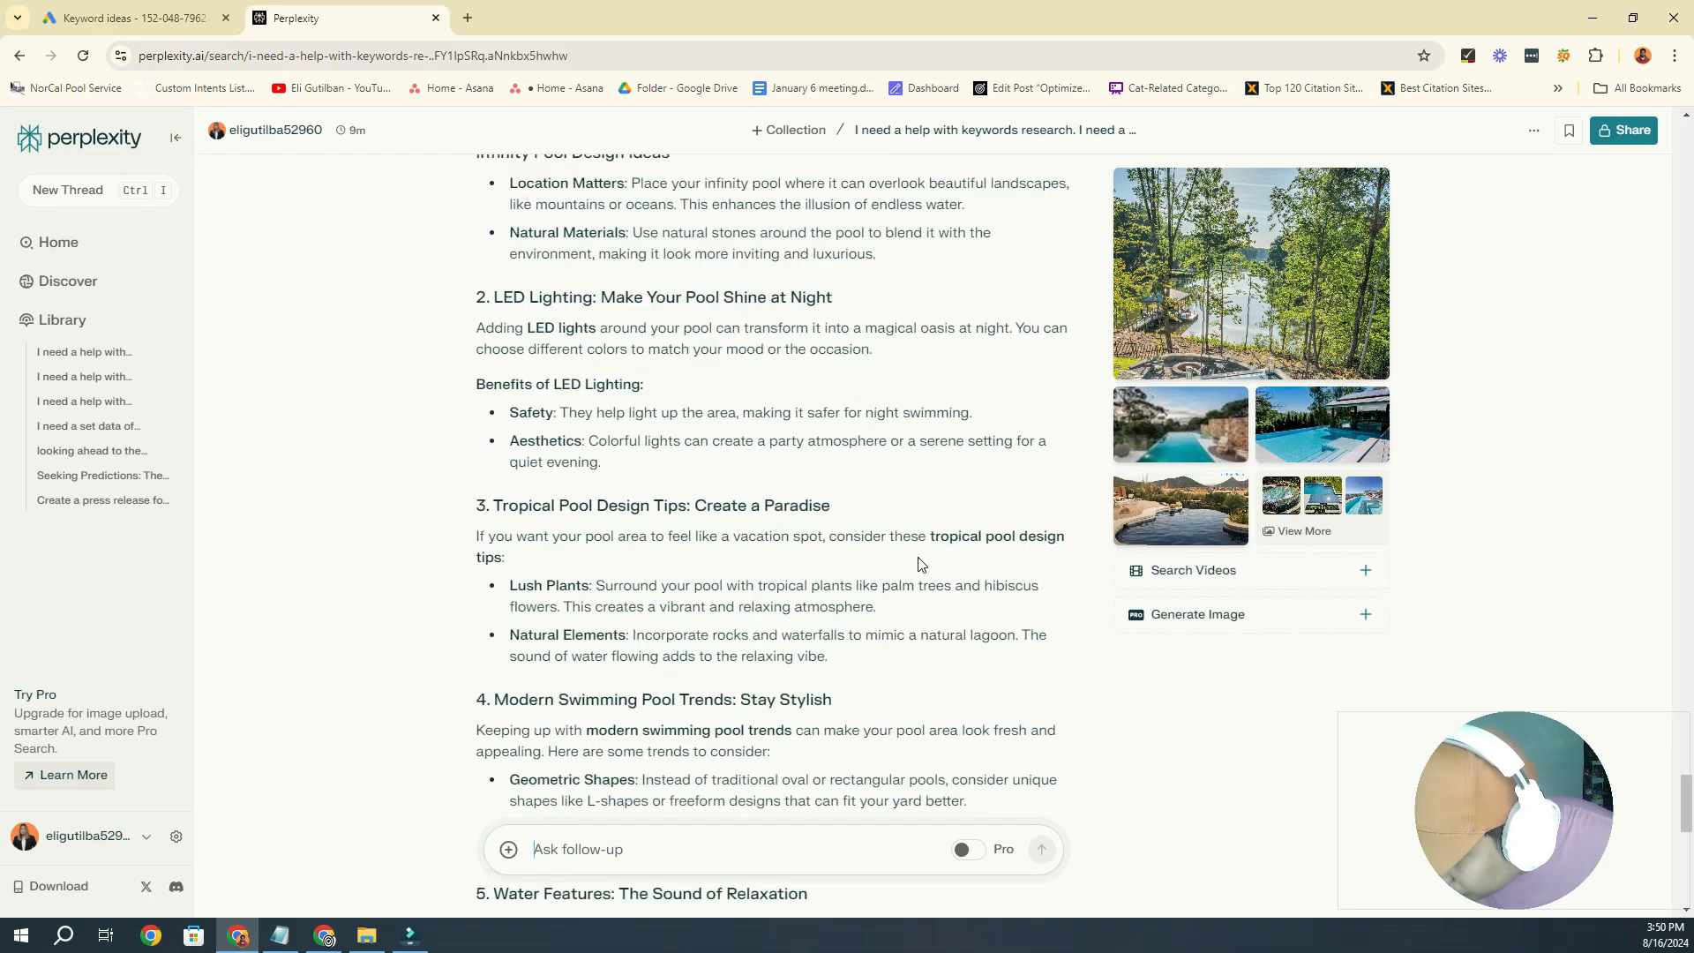
{"action": "scroll", "coordinate": [914, 556], "scroll_direction": "down", "scroll_amount": 5}
{"action": "scroll", "coordinate": [909, 540], "scroll_direction": "down", "scroll_amount": 6}
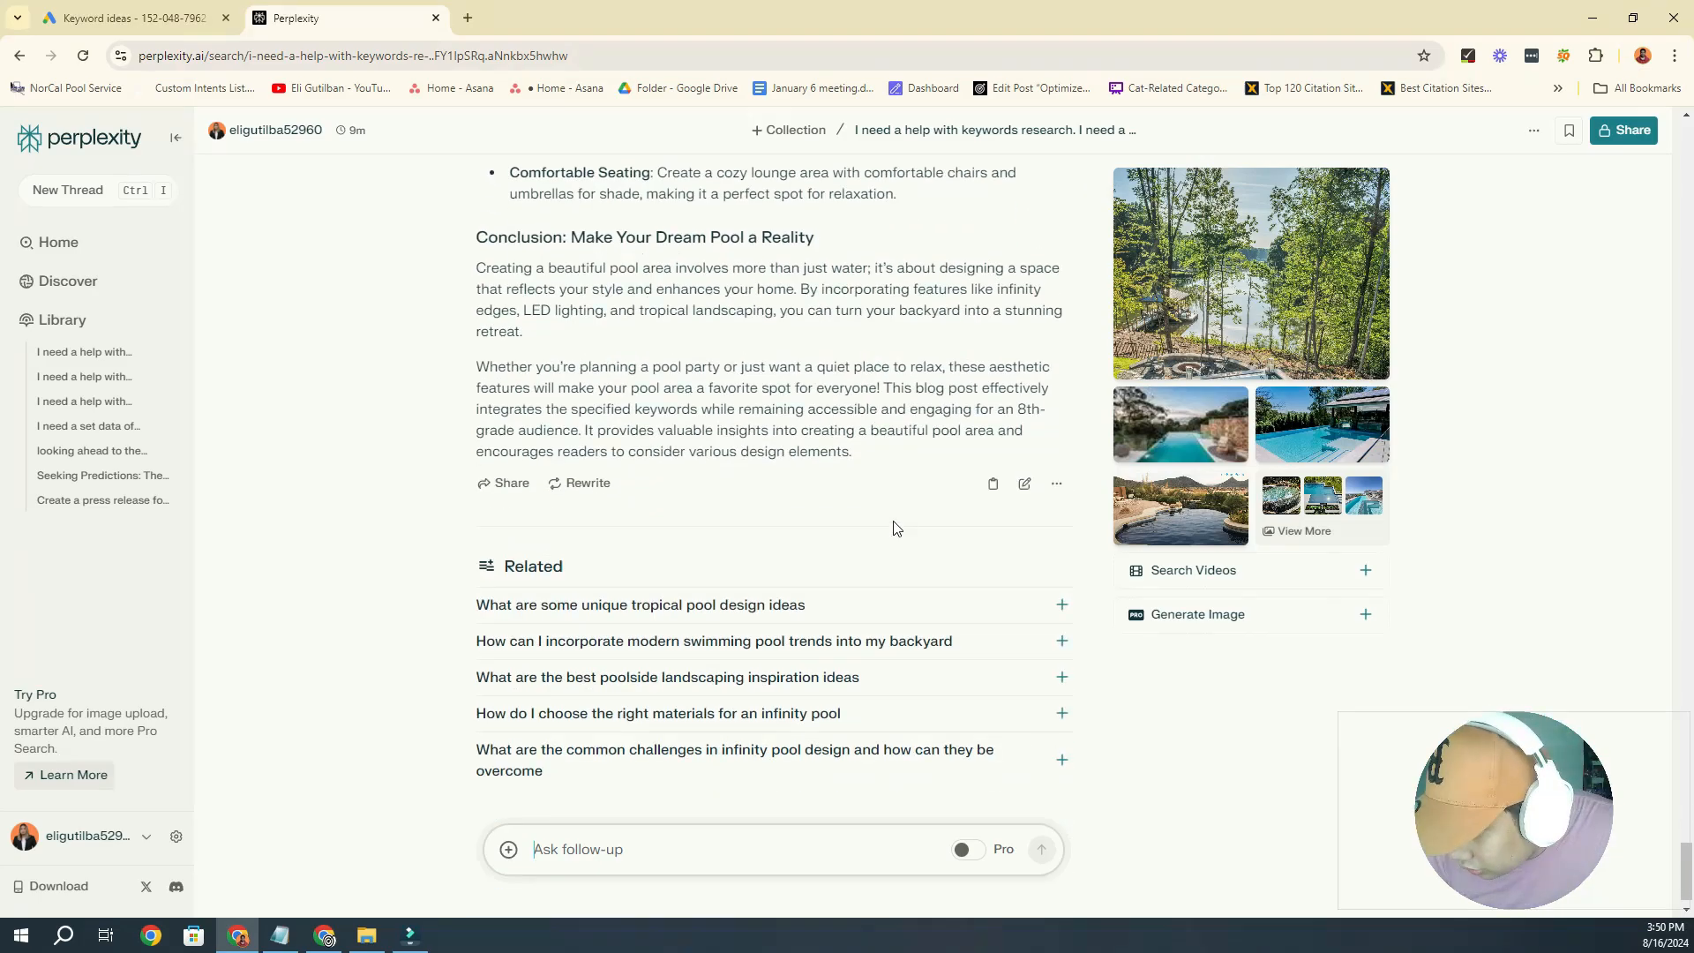
{"action": "scroll", "coordinate": [897, 525], "scroll_direction": "up", "scroll_amount": 5}
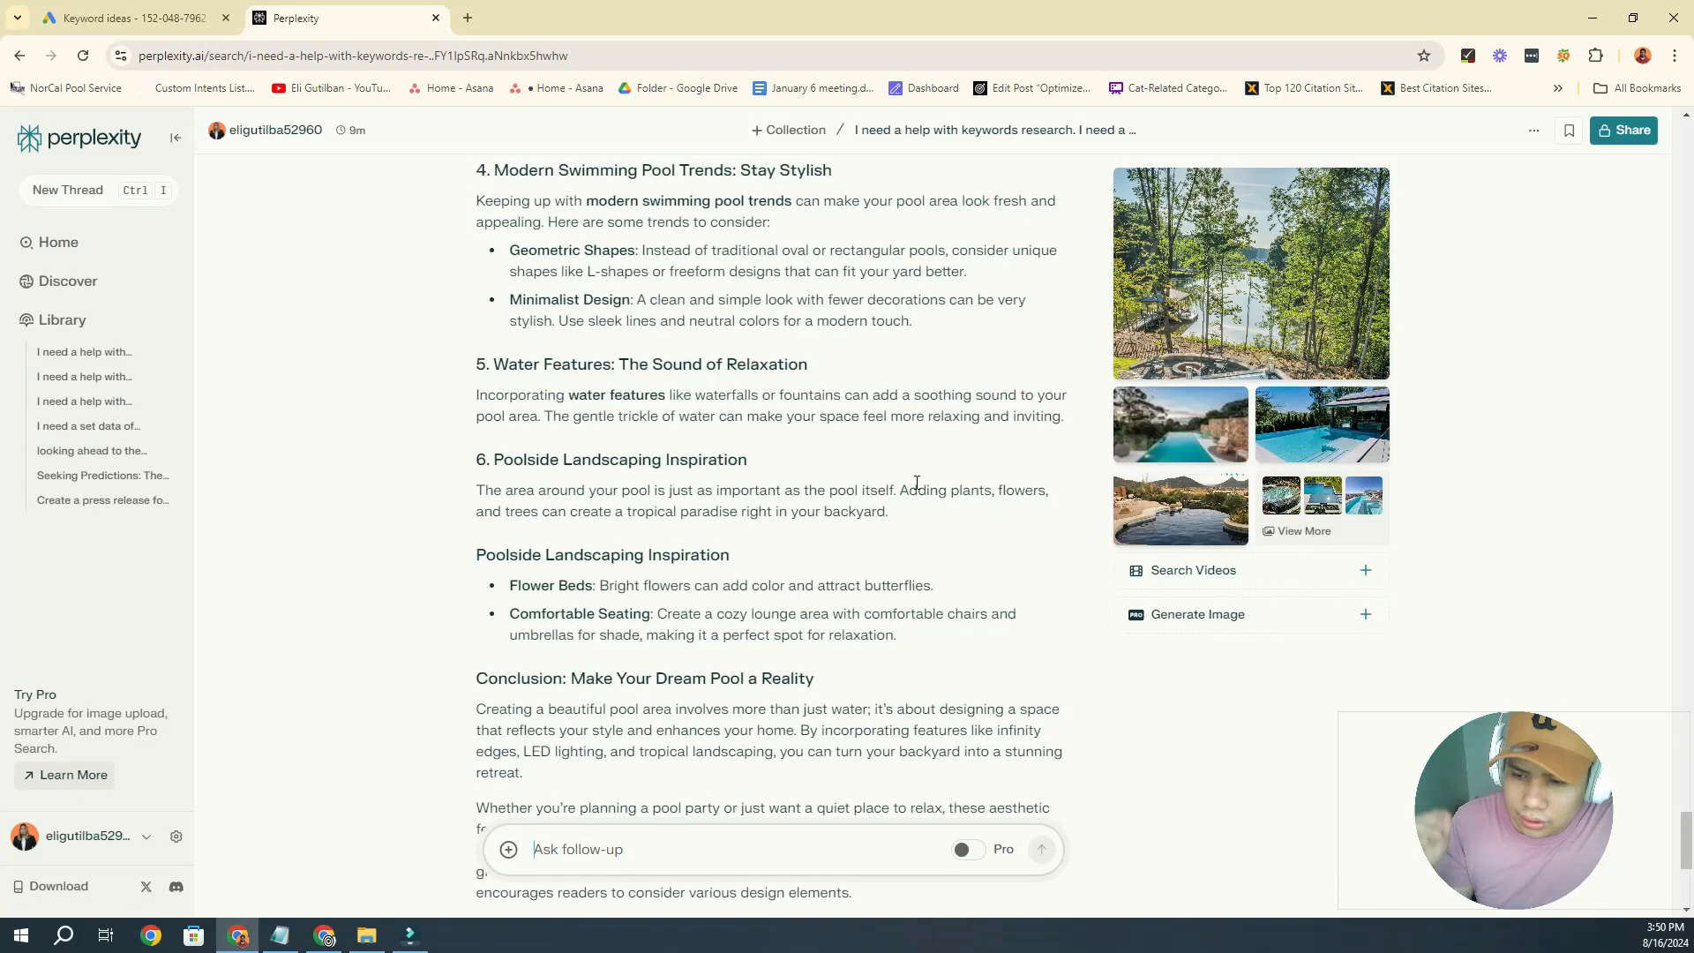
{"action": "scroll", "coordinate": [913, 494], "scroll_direction": "up", "scroll_amount": 12}
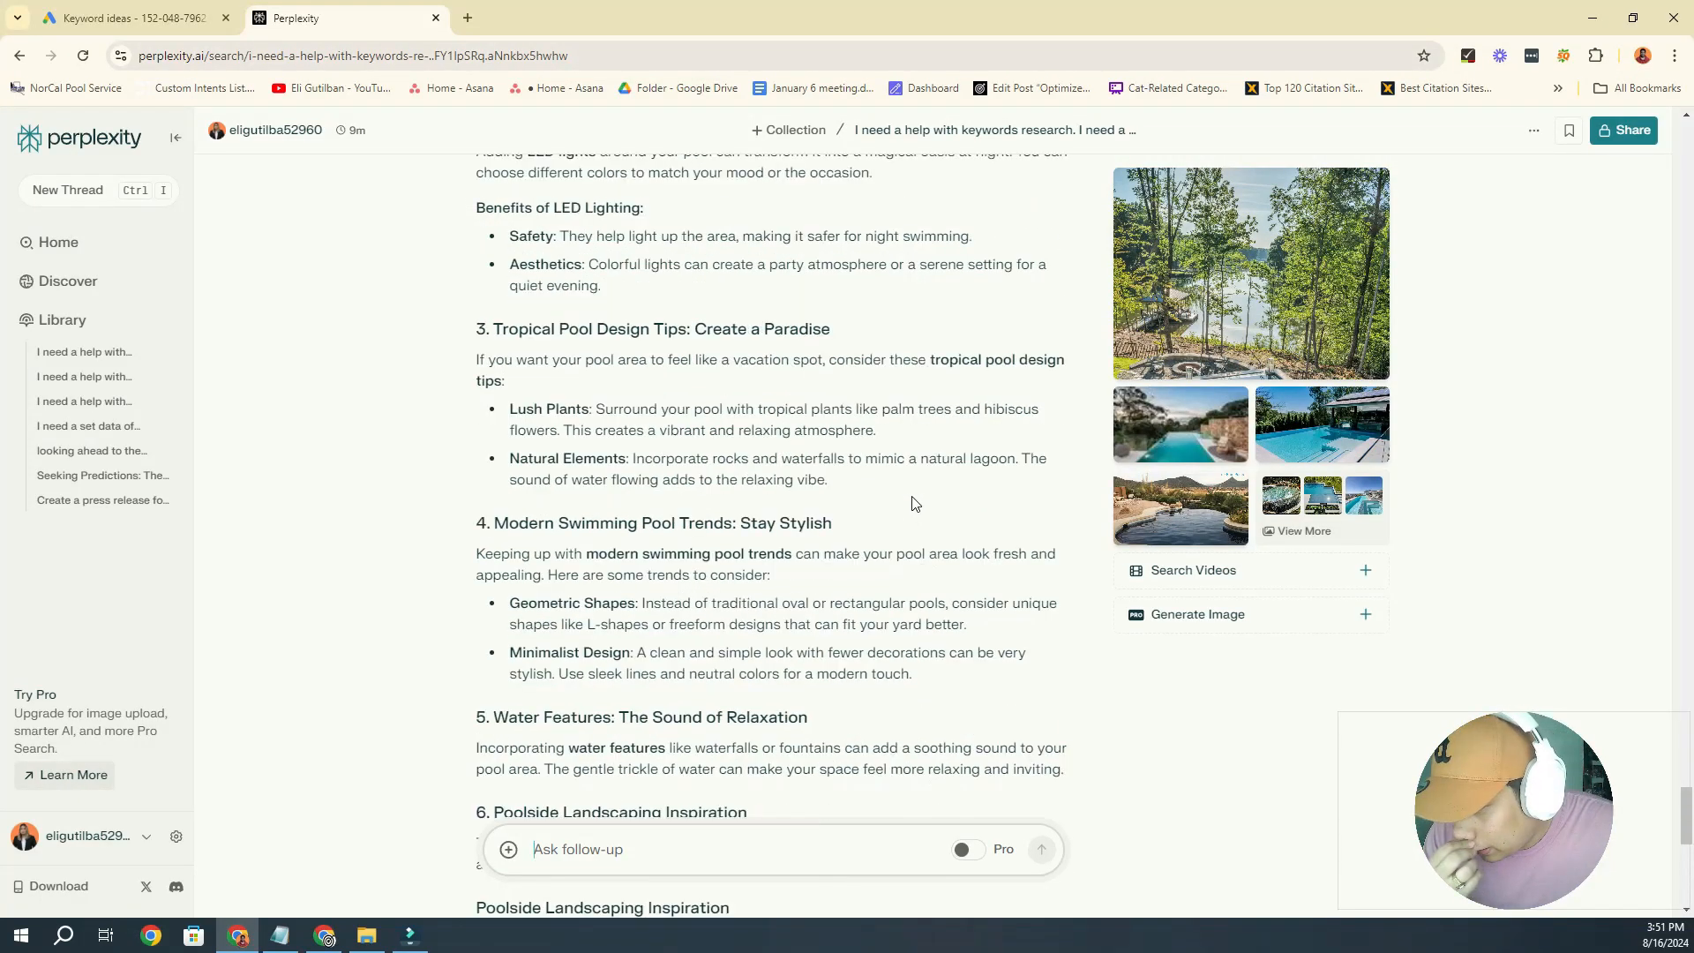
{"action": "scroll", "coordinate": [914, 479], "scroll_direction": "up", "scroll_amount": 4}
{"action": "scroll", "coordinate": [851, 491], "scroll_direction": "down", "scroll_amount": 3}
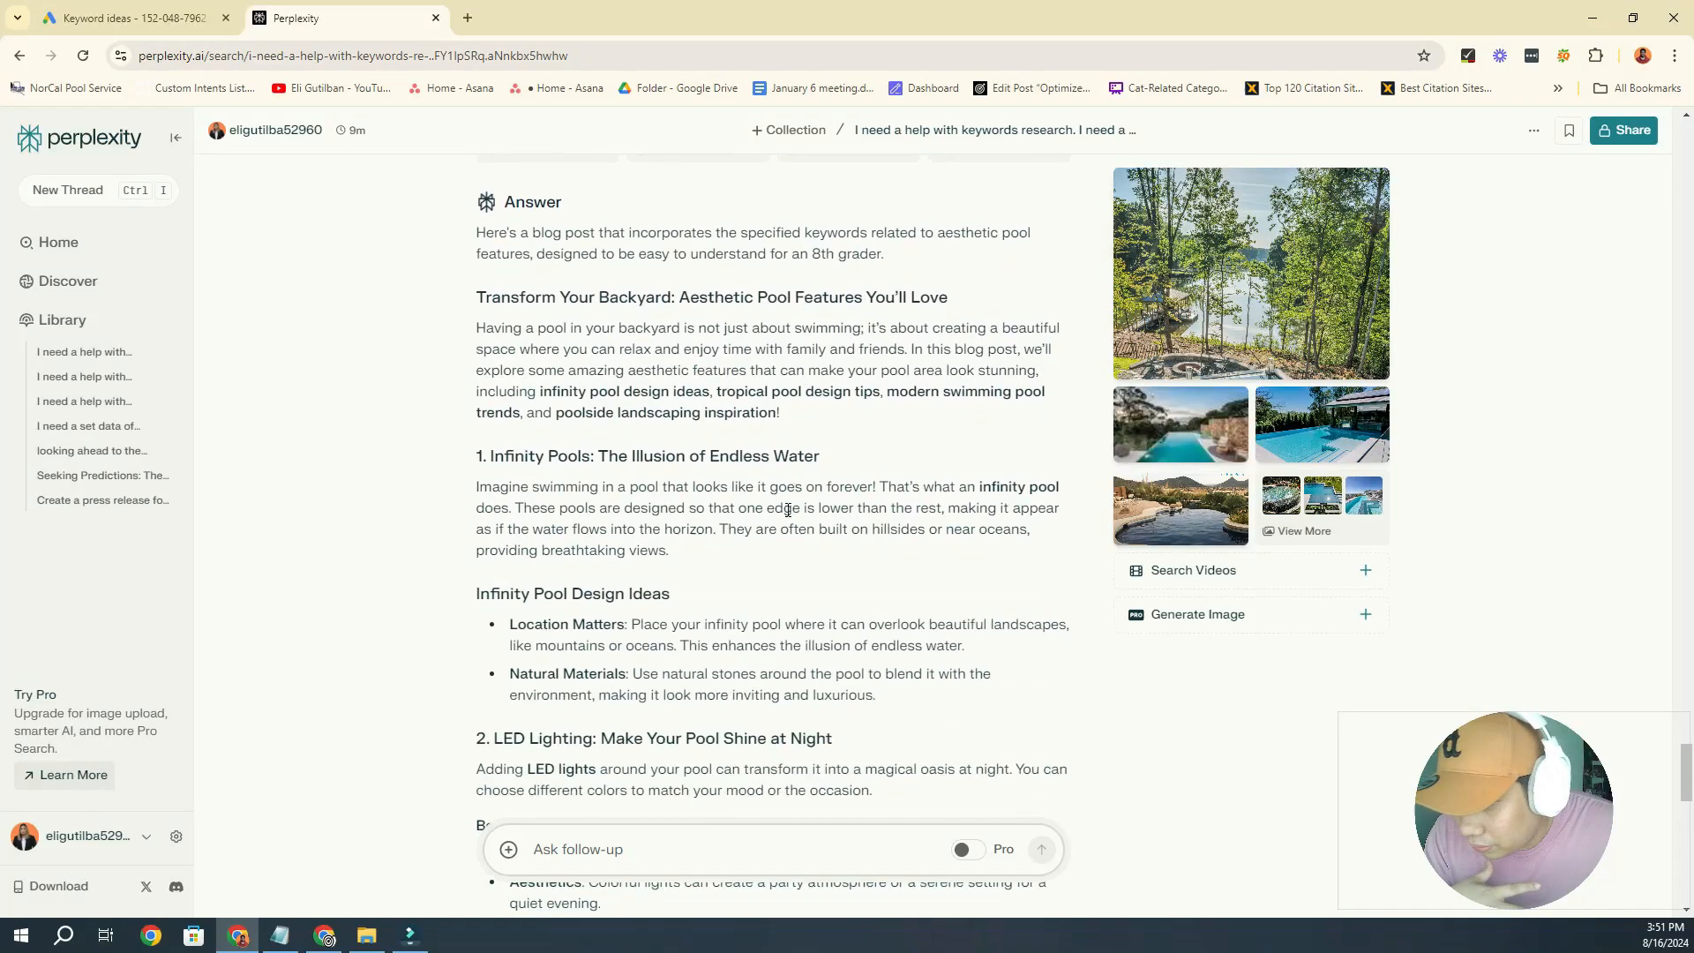
{"action": "scroll", "coordinate": [784, 496], "scroll_direction": "down", "scroll_amount": 3}
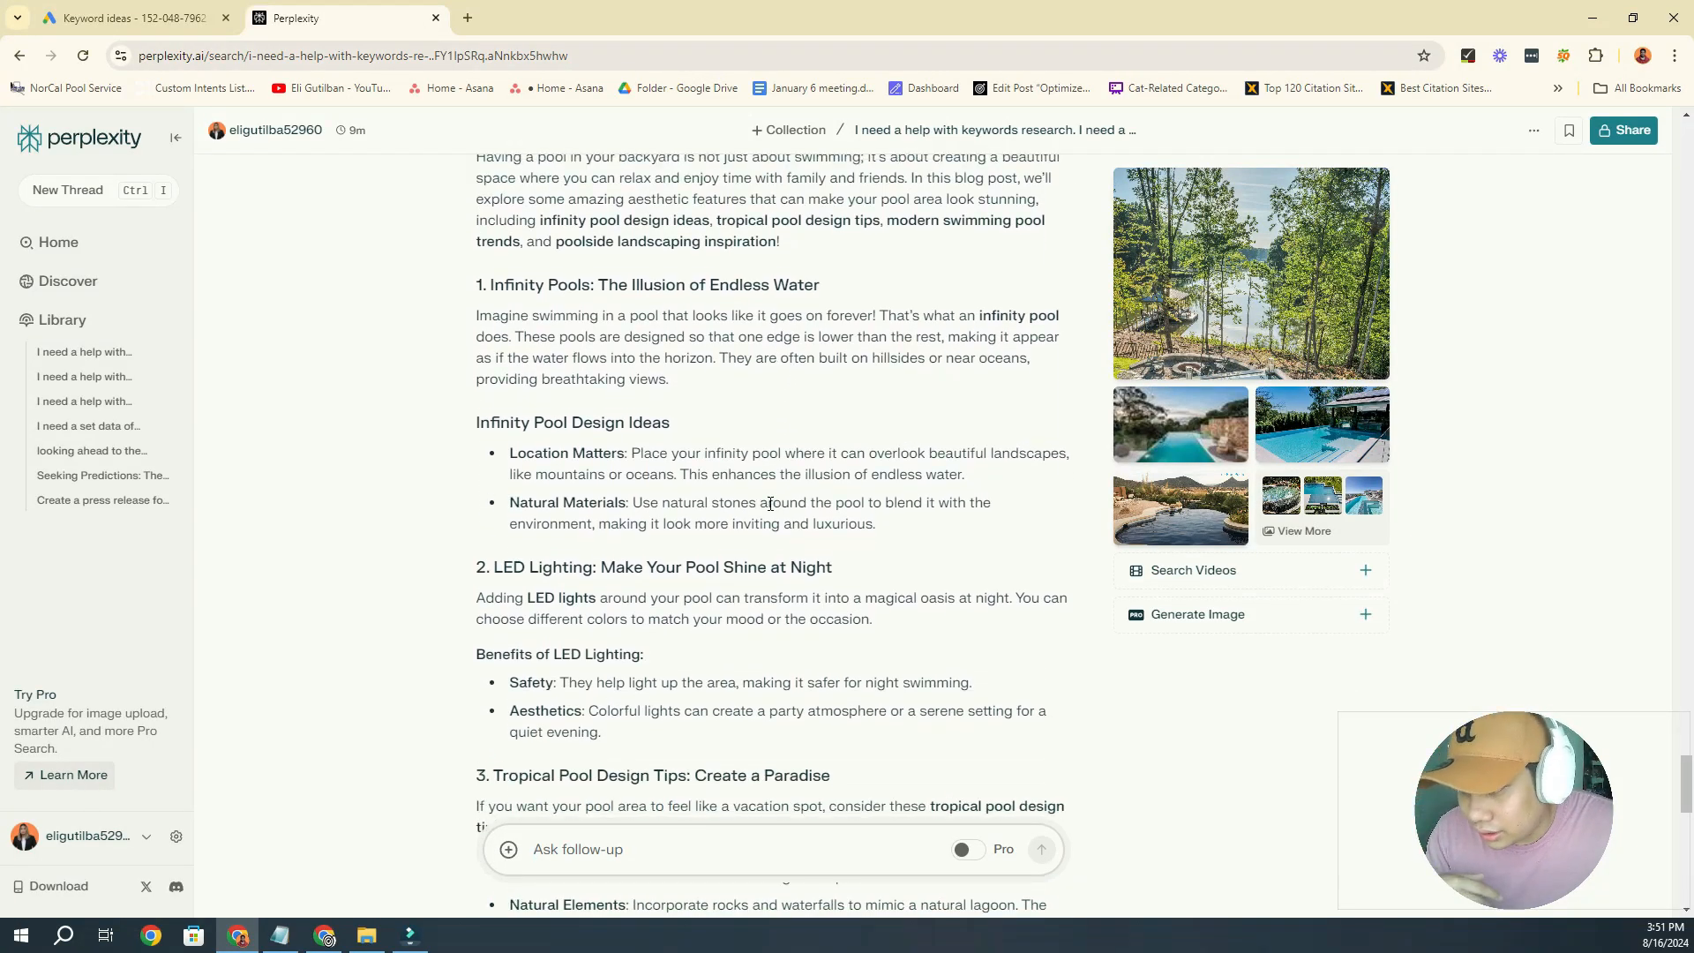
{"action": "scroll", "coordinate": [772, 499], "scroll_direction": "up", "scroll_amount": 4}
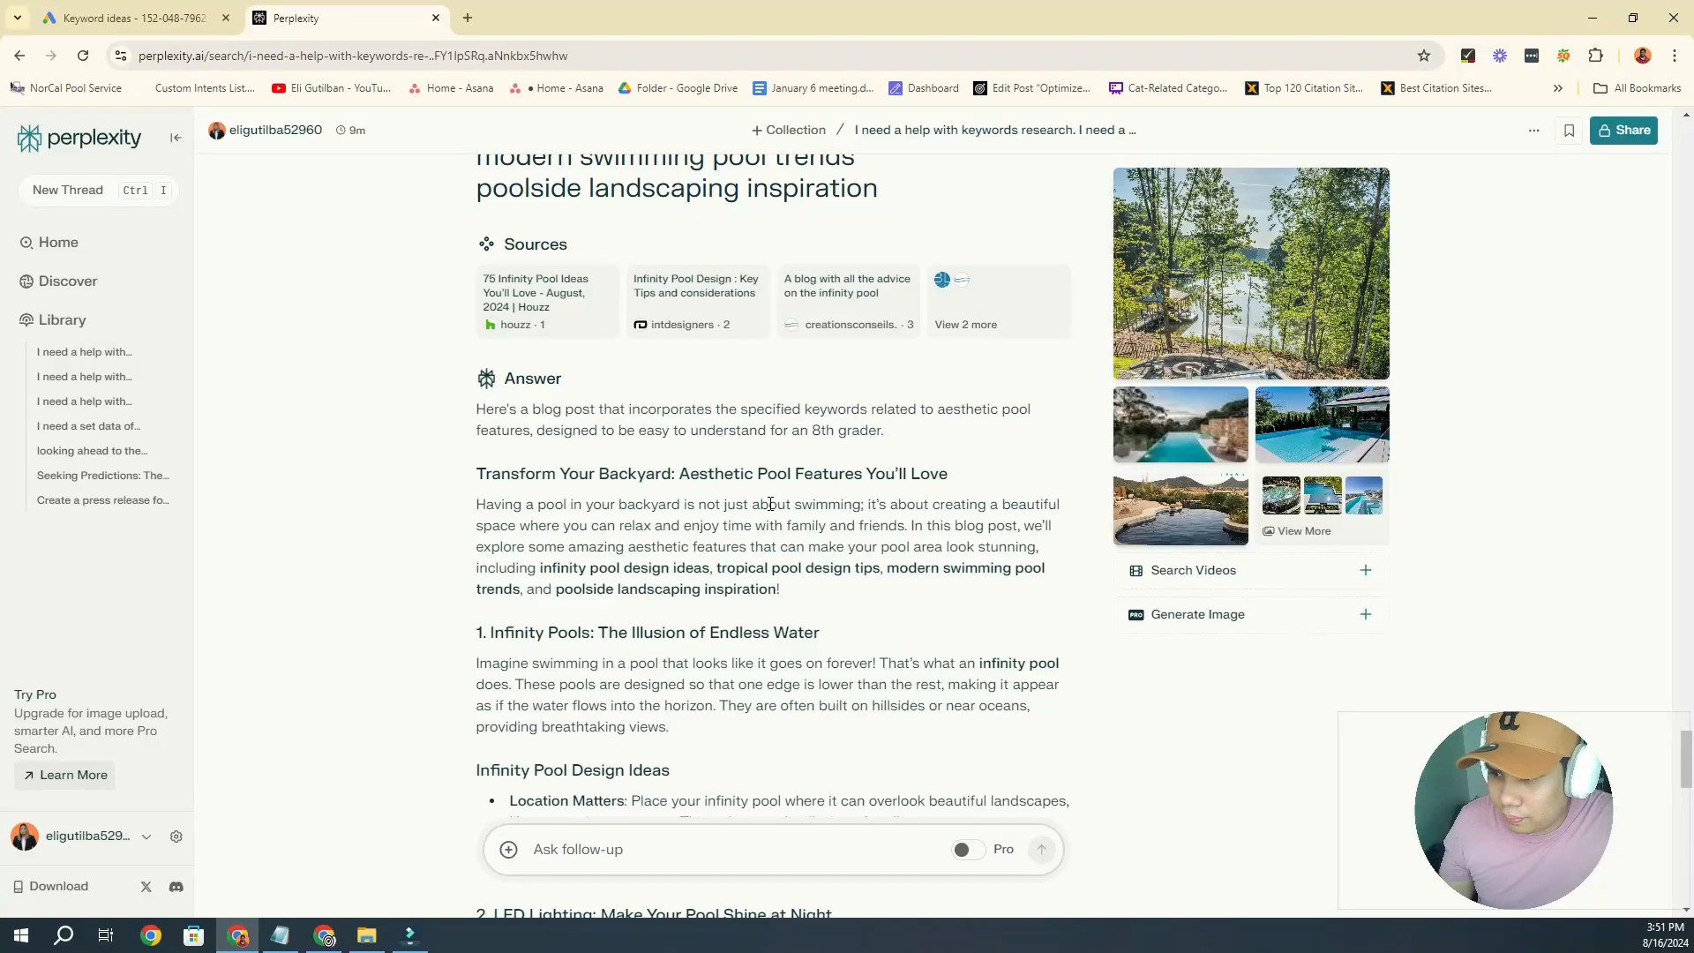
{"action": "scroll", "coordinate": [771, 503], "scroll_direction": "down", "scroll_amount": 15}
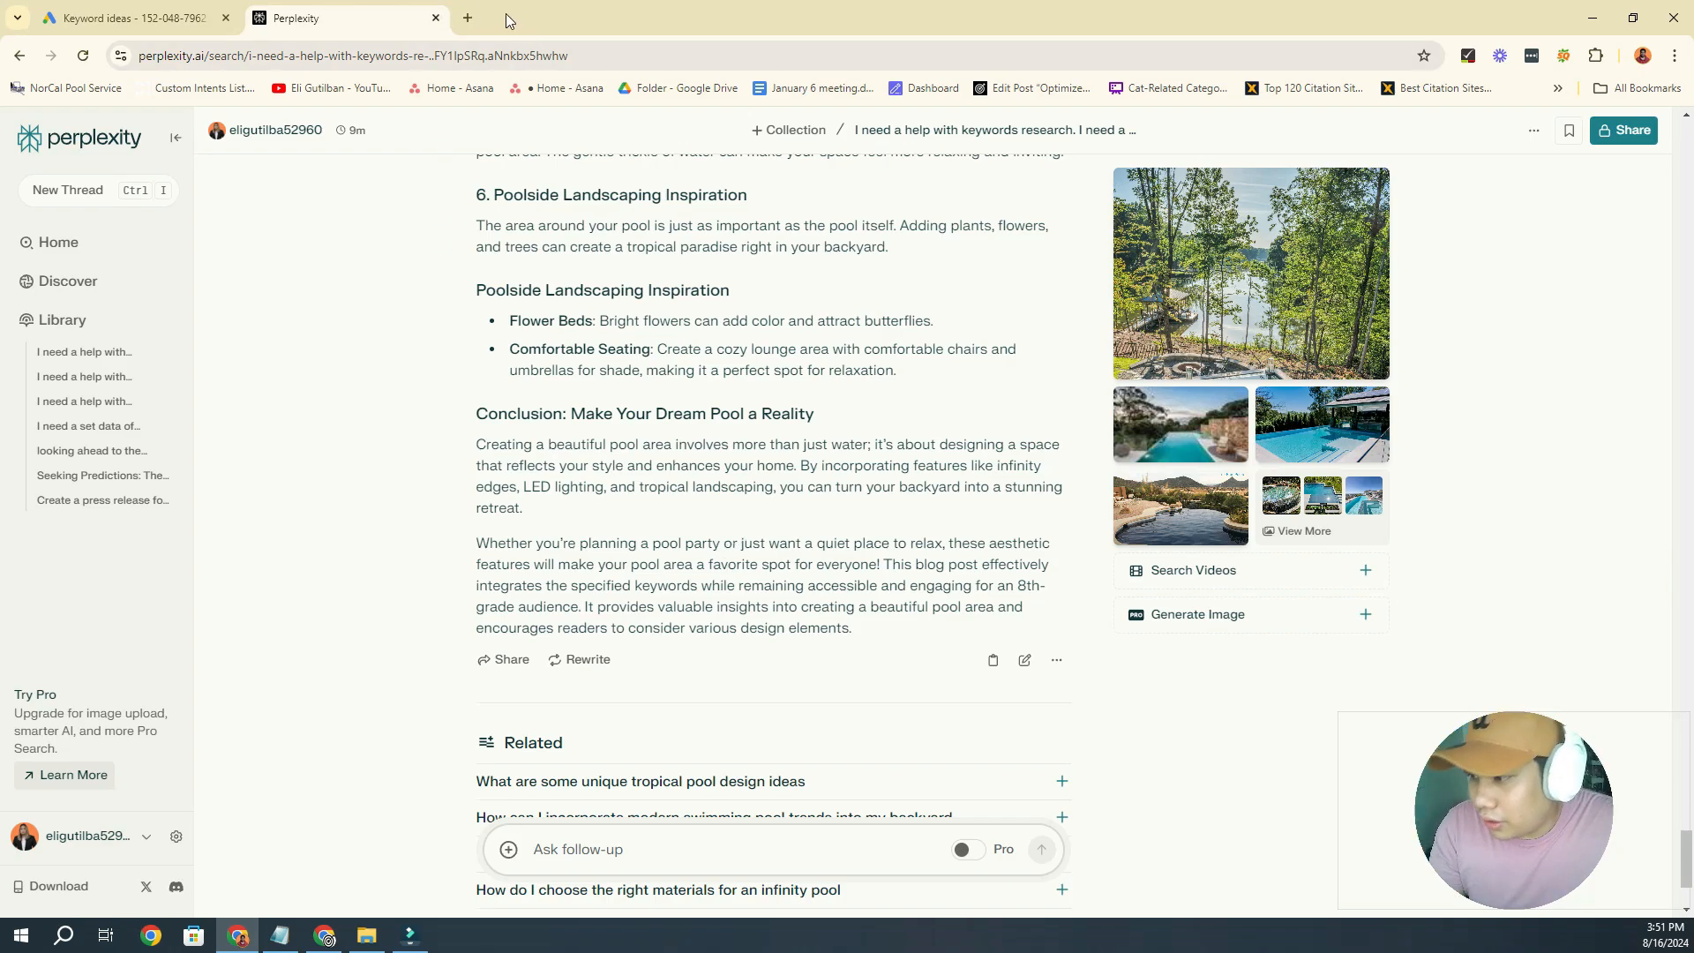
Open answerthepublic.com in a new browser tab
{"action": "left_click", "coordinate": [469, 18]}
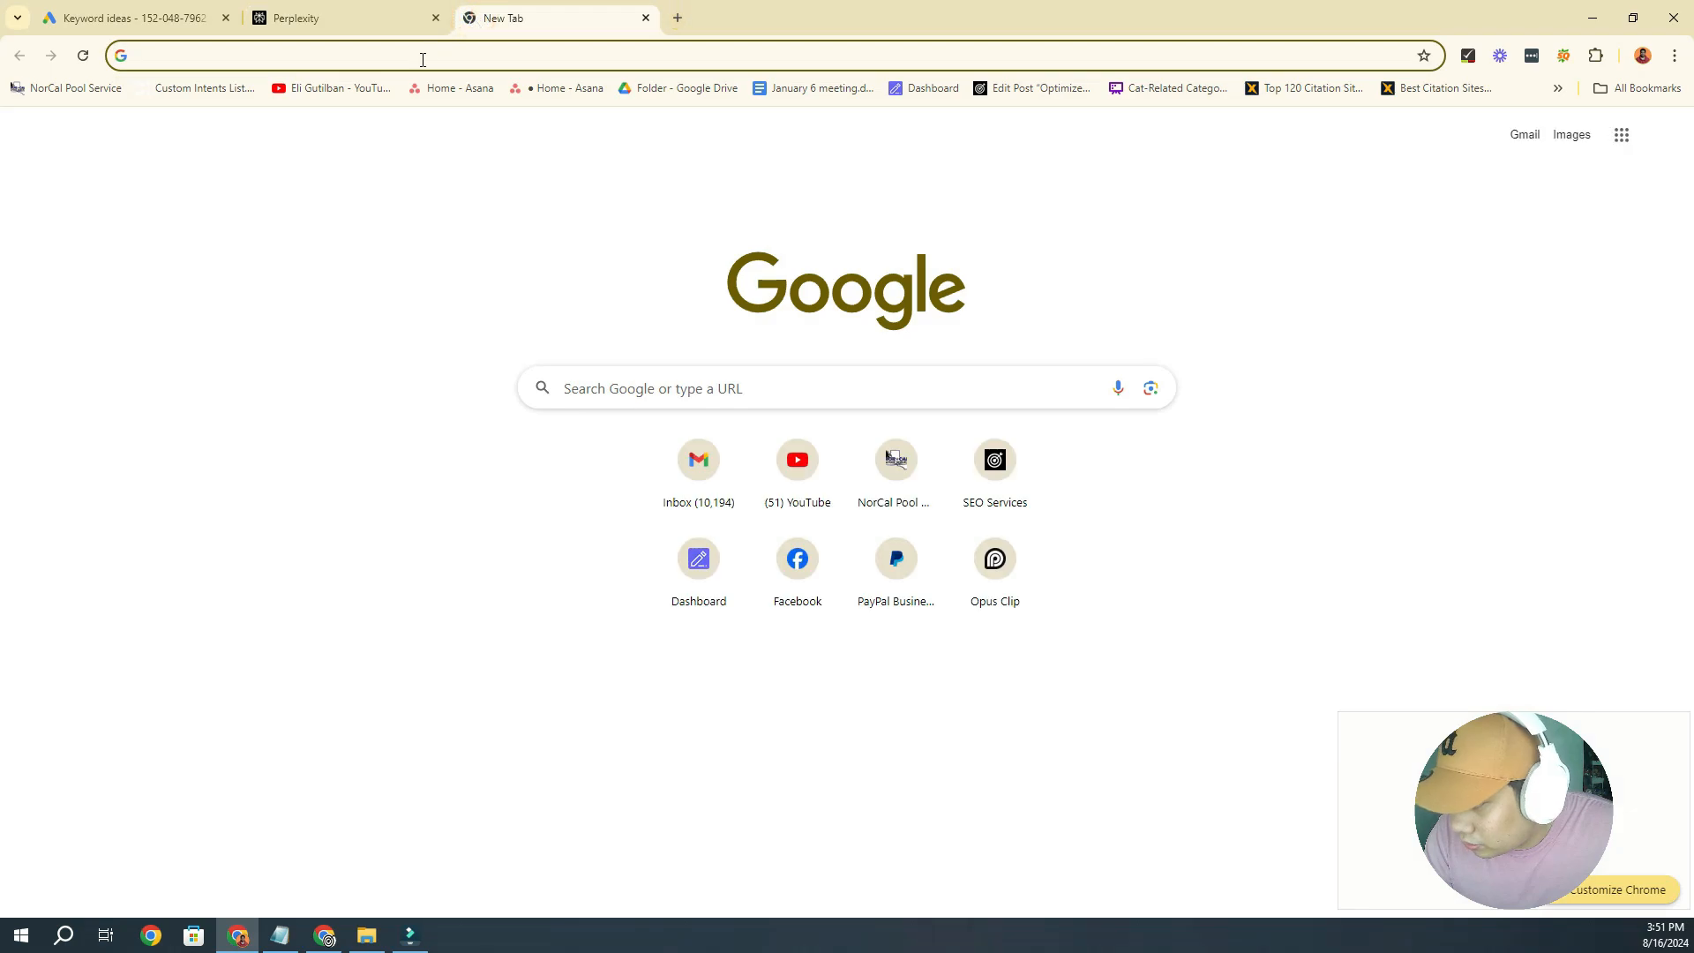
{"action": "type", "text": "answerthepublic.com"}
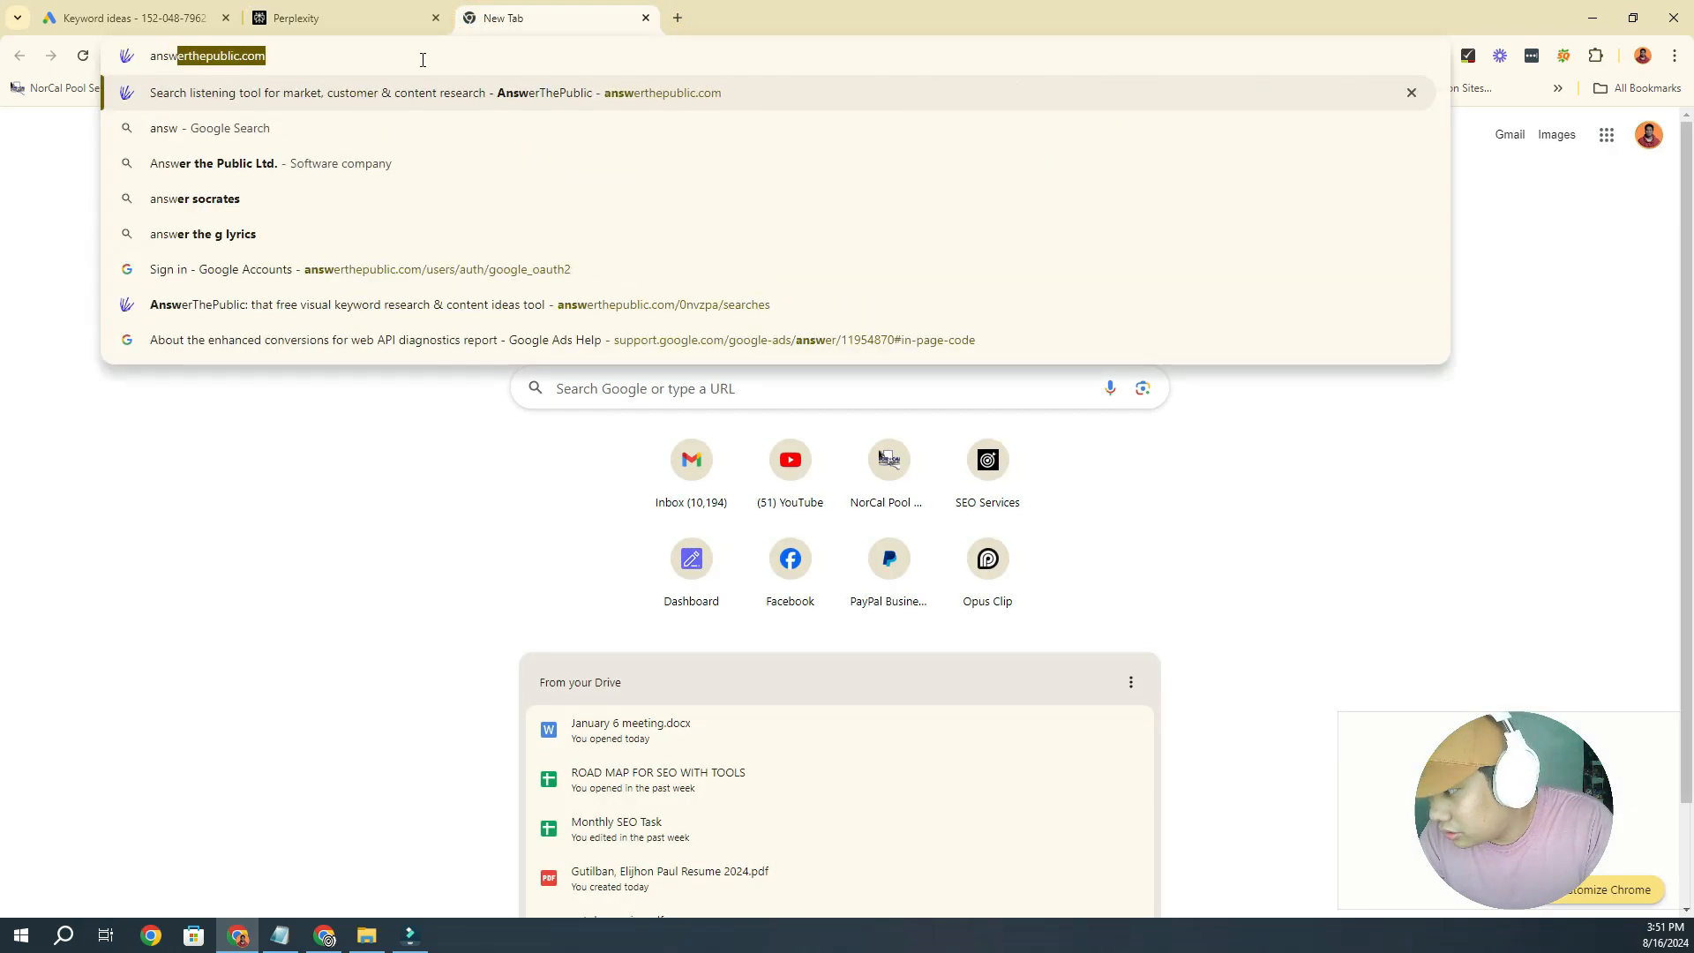
{"action": "key", "text": "Return"}
Copy the keyword "infinity pool design ideas" from the Aesthetic and Features Keywords group in the Perplexity thread
{"action": "key", "text": "ctrl+shift+Tab"}
{"action": "scroll", "coordinate": [837, 512], "scroll_direction": "up", "scroll_amount": 20}
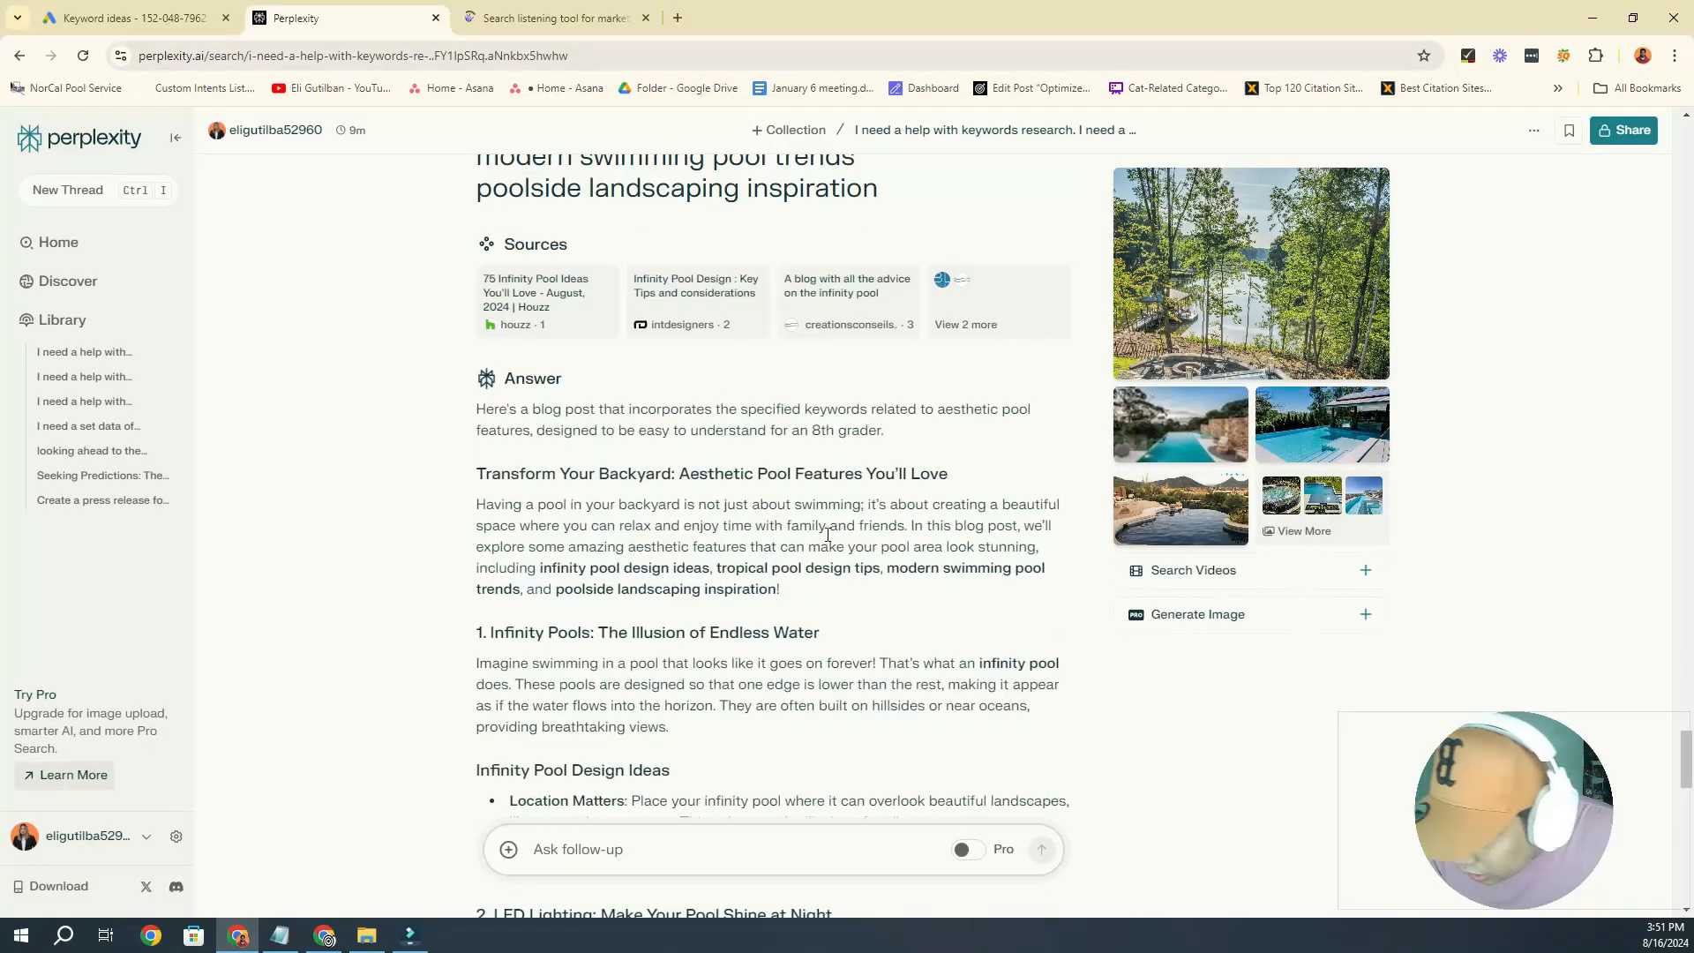
{"action": "scroll", "coordinate": [785, 547], "scroll_direction": "up", "scroll_amount": 6}
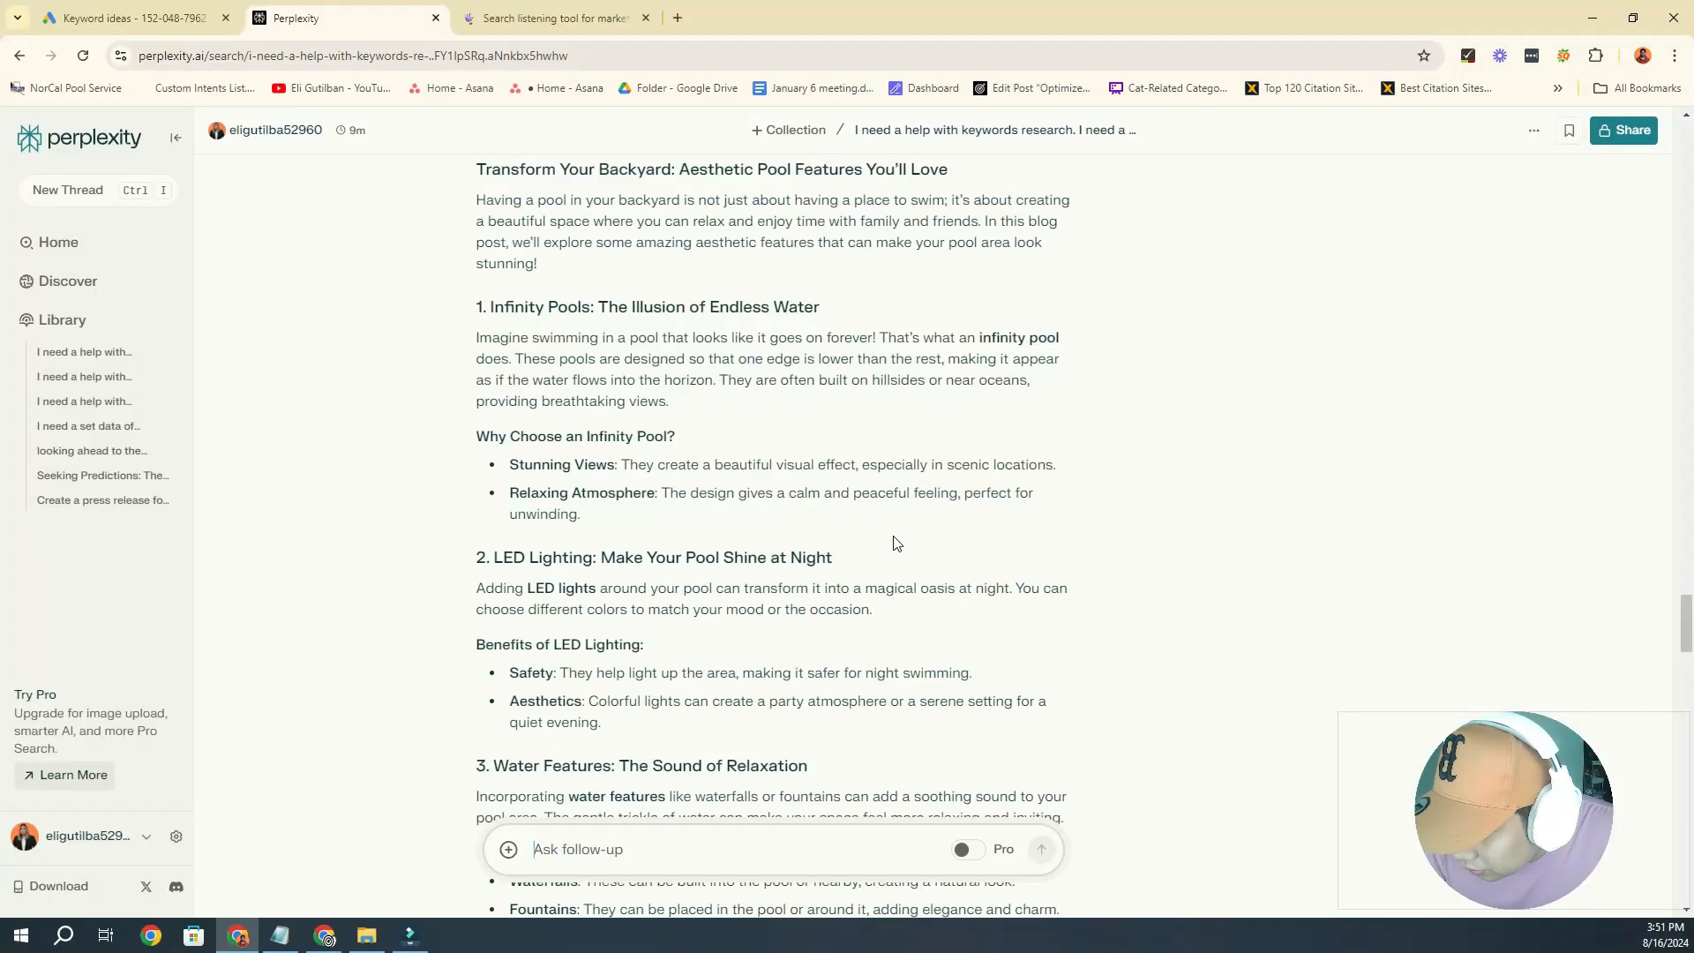
{"action": "scroll", "coordinate": [855, 539], "scroll_direction": "down", "scroll_amount": 4}
{"action": "scroll", "coordinate": [820, 516], "scroll_direction": "down", "scroll_amount": 2}
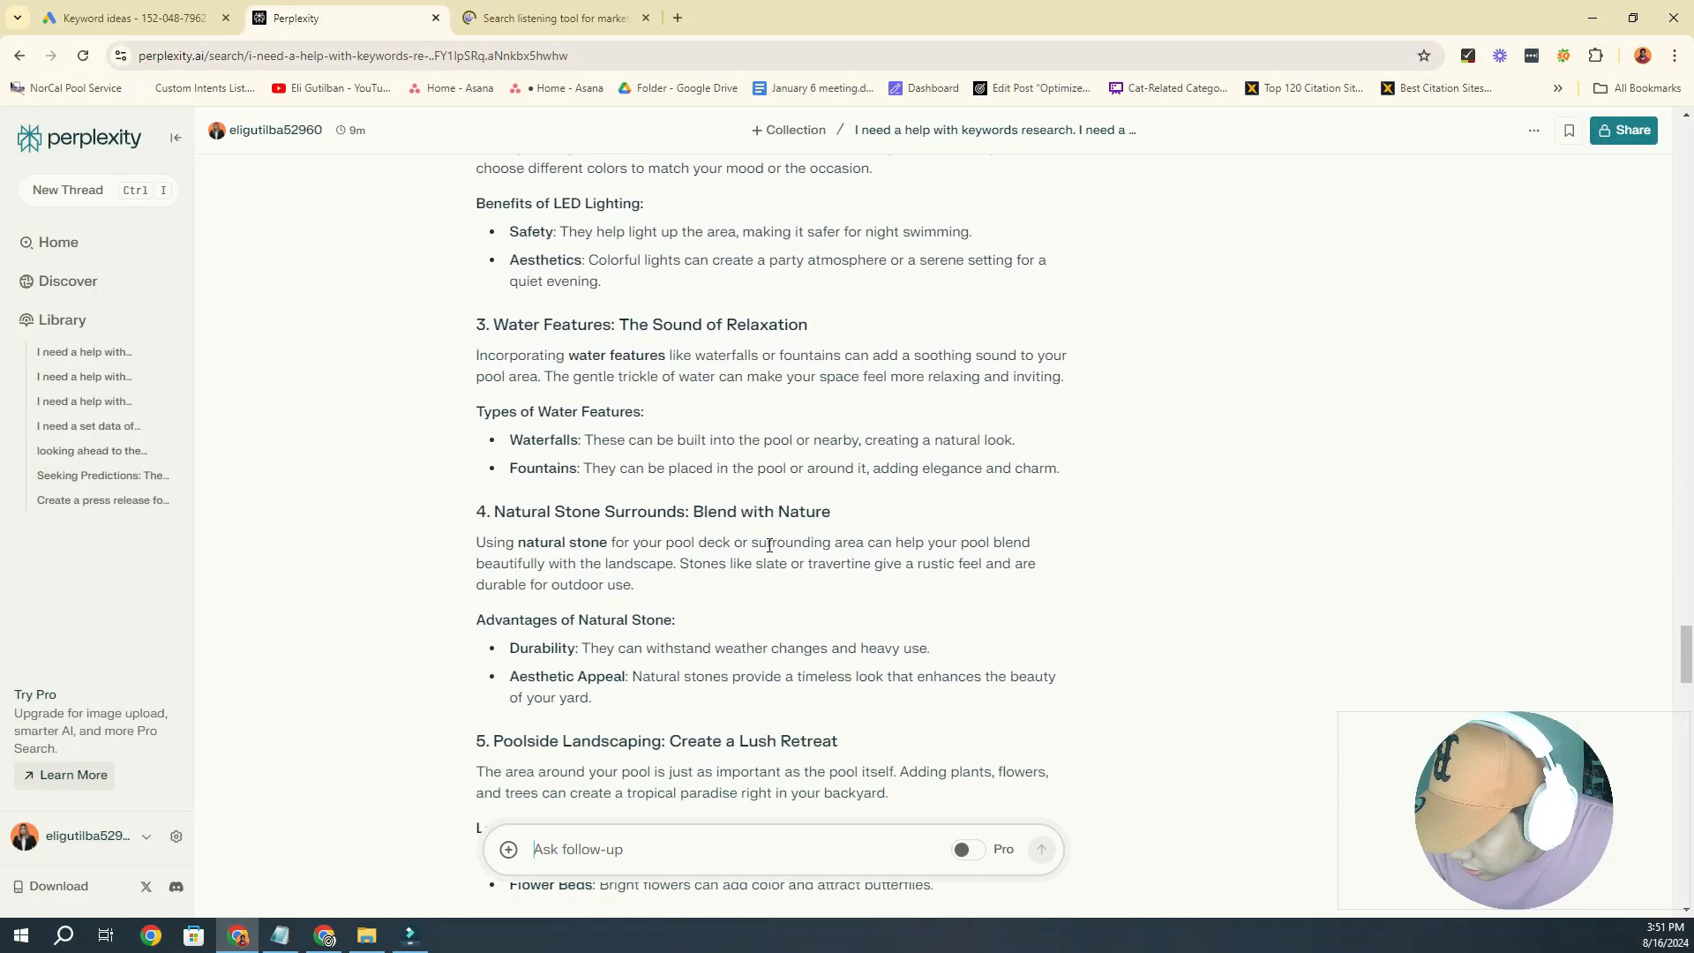
{"action": "scroll", "coordinate": [802, 503], "scroll_direction": "up", "scroll_amount": 18}
{"action": "scroll", "coordinate": [794, 494], "scroll_direction": "up", "scroll_amount": 5}
{"action": "scroll", "coordinate": [776, 502], "scroll_direction": "down", "scroll_amount": 3}
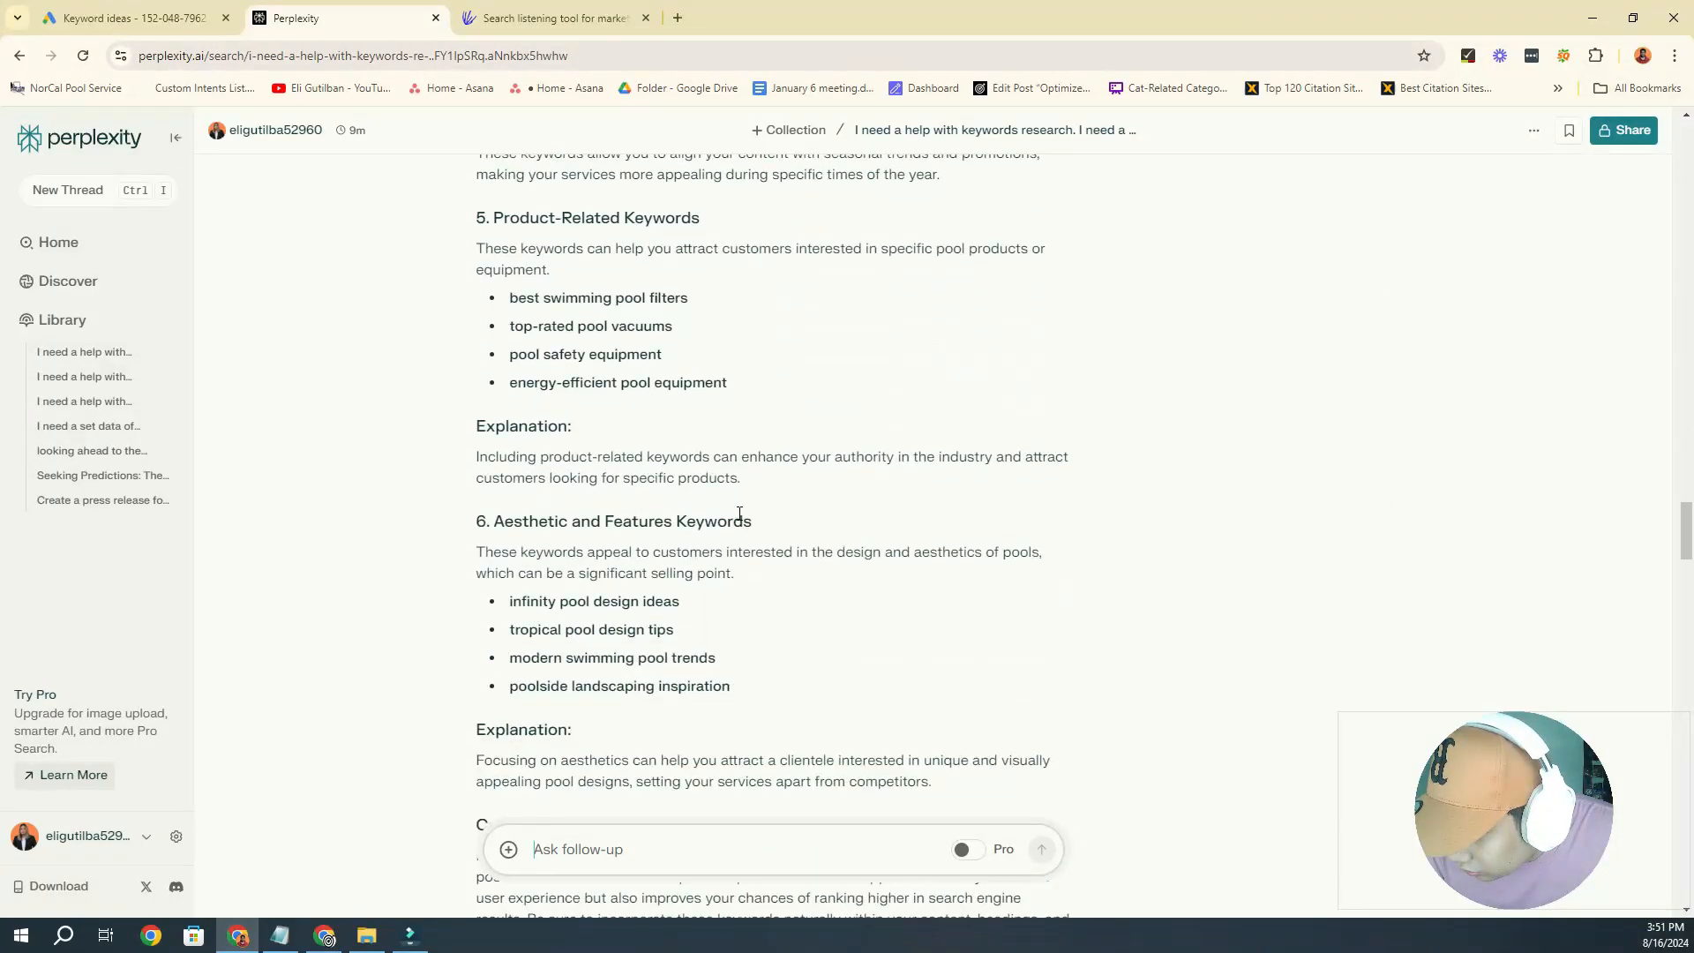
{"action": "left_click_drag", "start_coordinate": [511, 605], "coordinate": [682, 601]}
{"action": "key", "text": "ctrl+c"}
Search AnswerThePublic for "infinity pool design ideas" with the country set to United States
{"action": "left_click", "coordinate": [535, 7]}
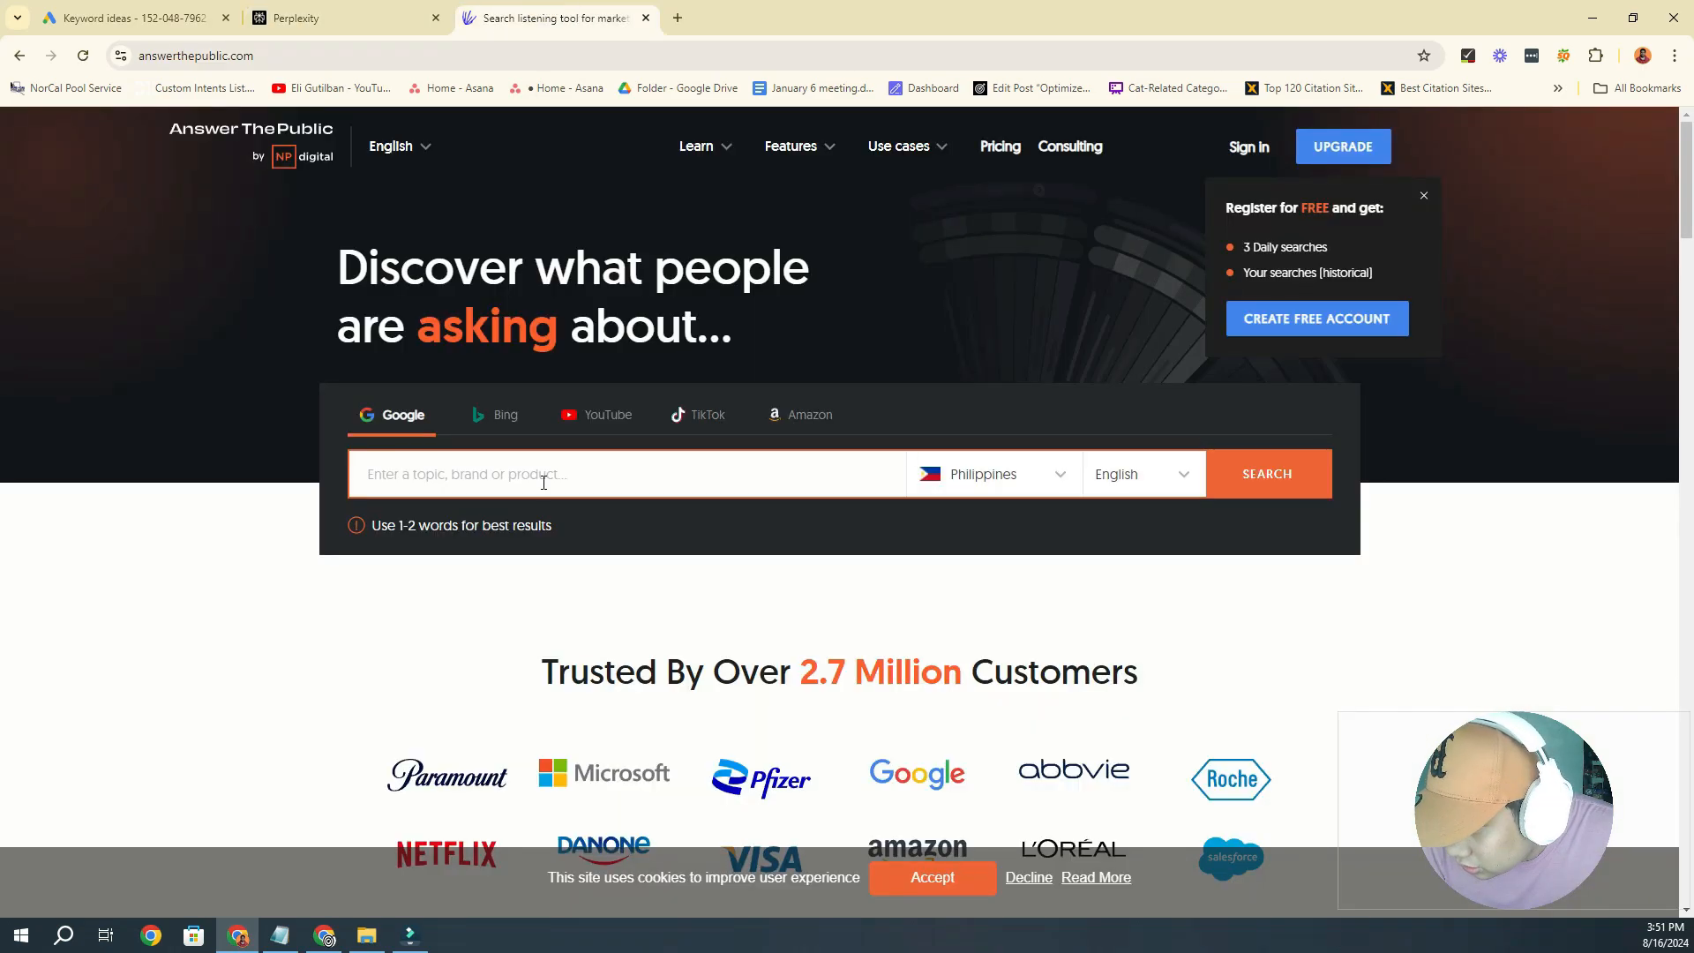
{"action": "left_click", "coordinate": [541, 480]}
{"action": "key", "text": "ctrl+v"}
{"action": "left_click", "coordinate": [964, 473]}
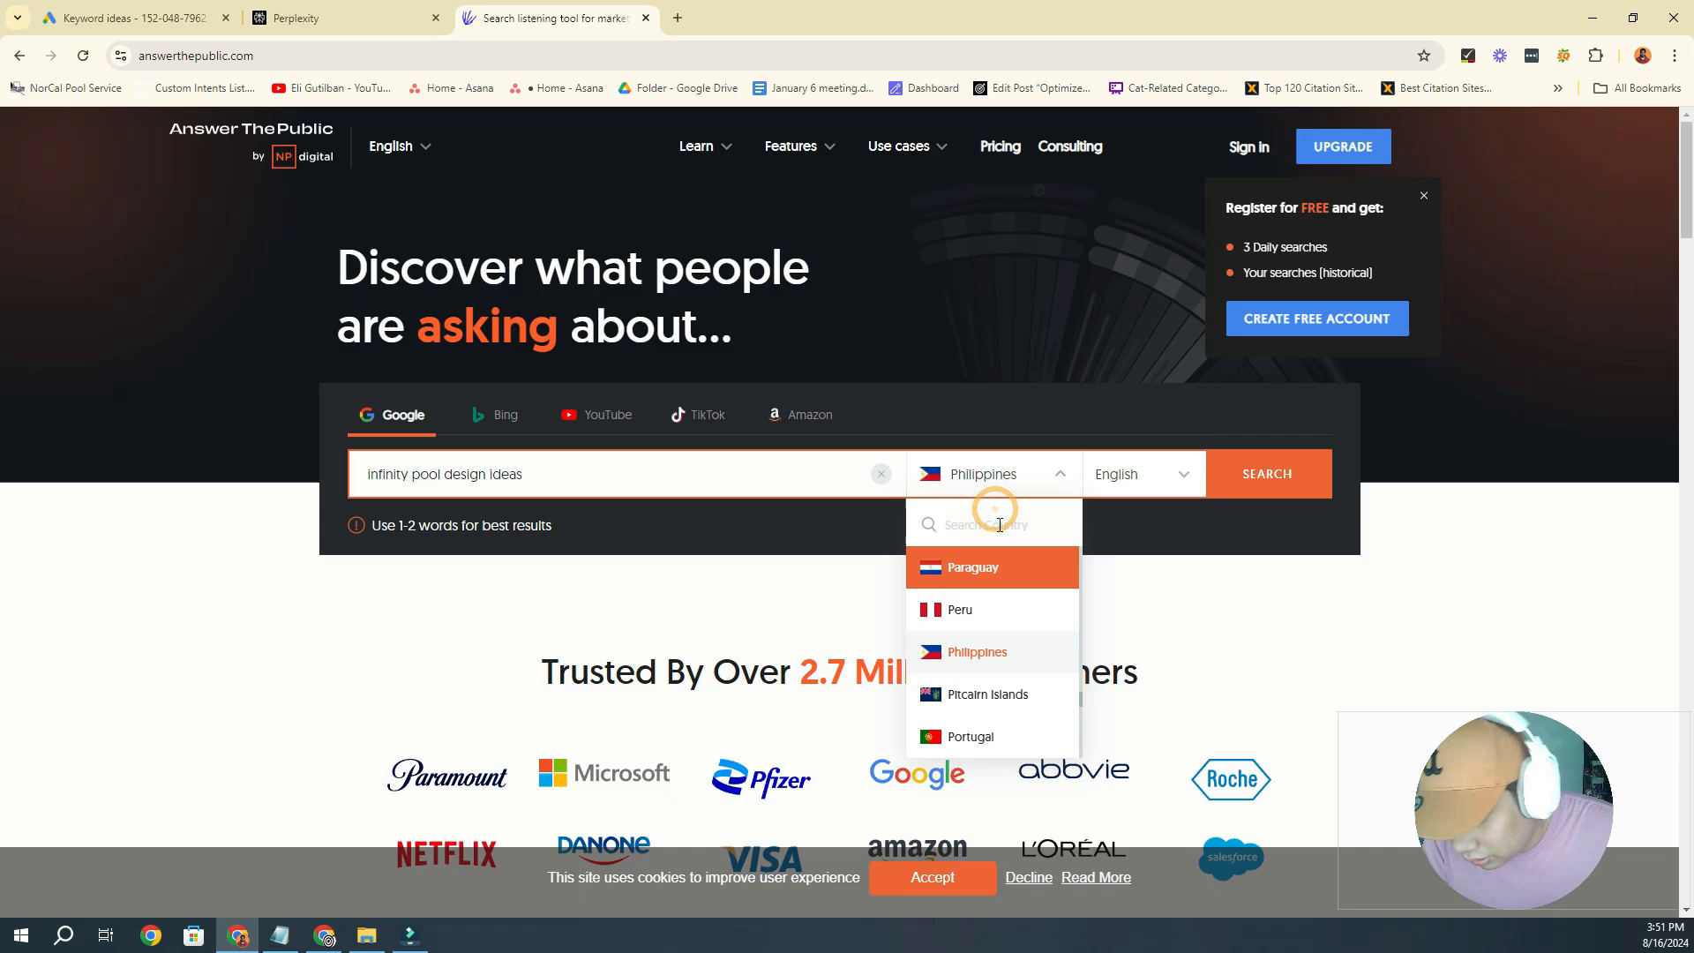
{"action": "type", "text": "u"}
{"action": "left_click", "coordinate": [975, 565]}
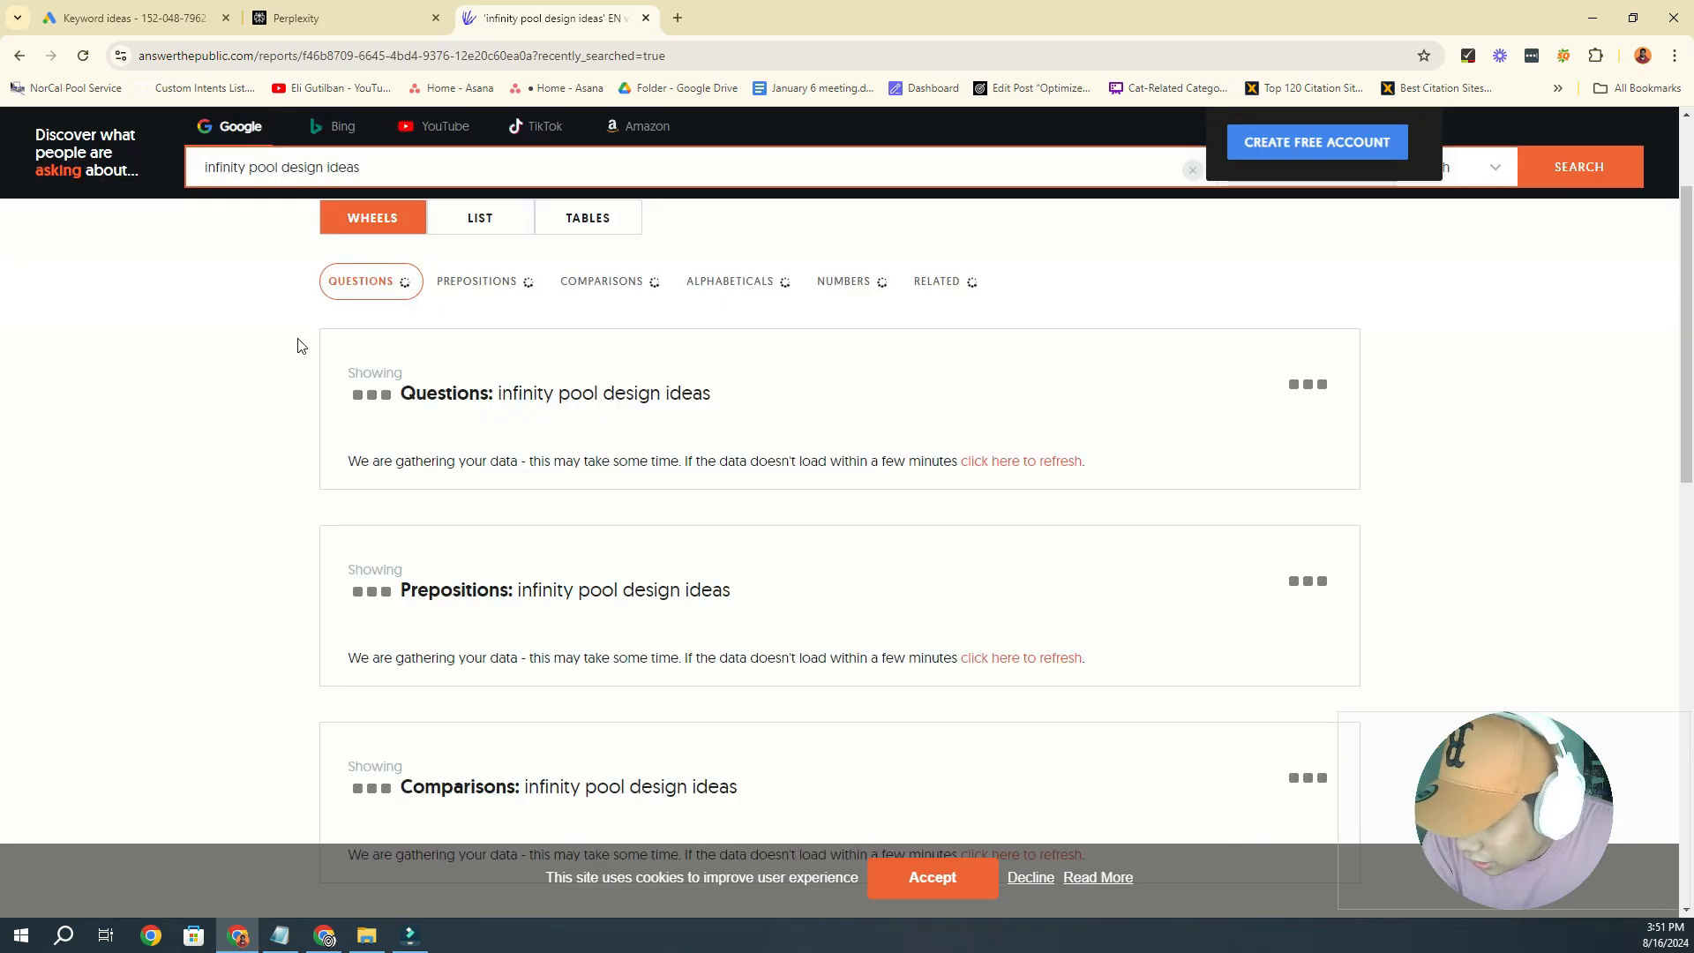
Examine the AnswerThePublic report for "infinity pool design ideas" in its wheel, list and table views
{"action": "scroll", "coordinate": [291, 393], "scroll_direction": "down", "scroll_amount": 6}
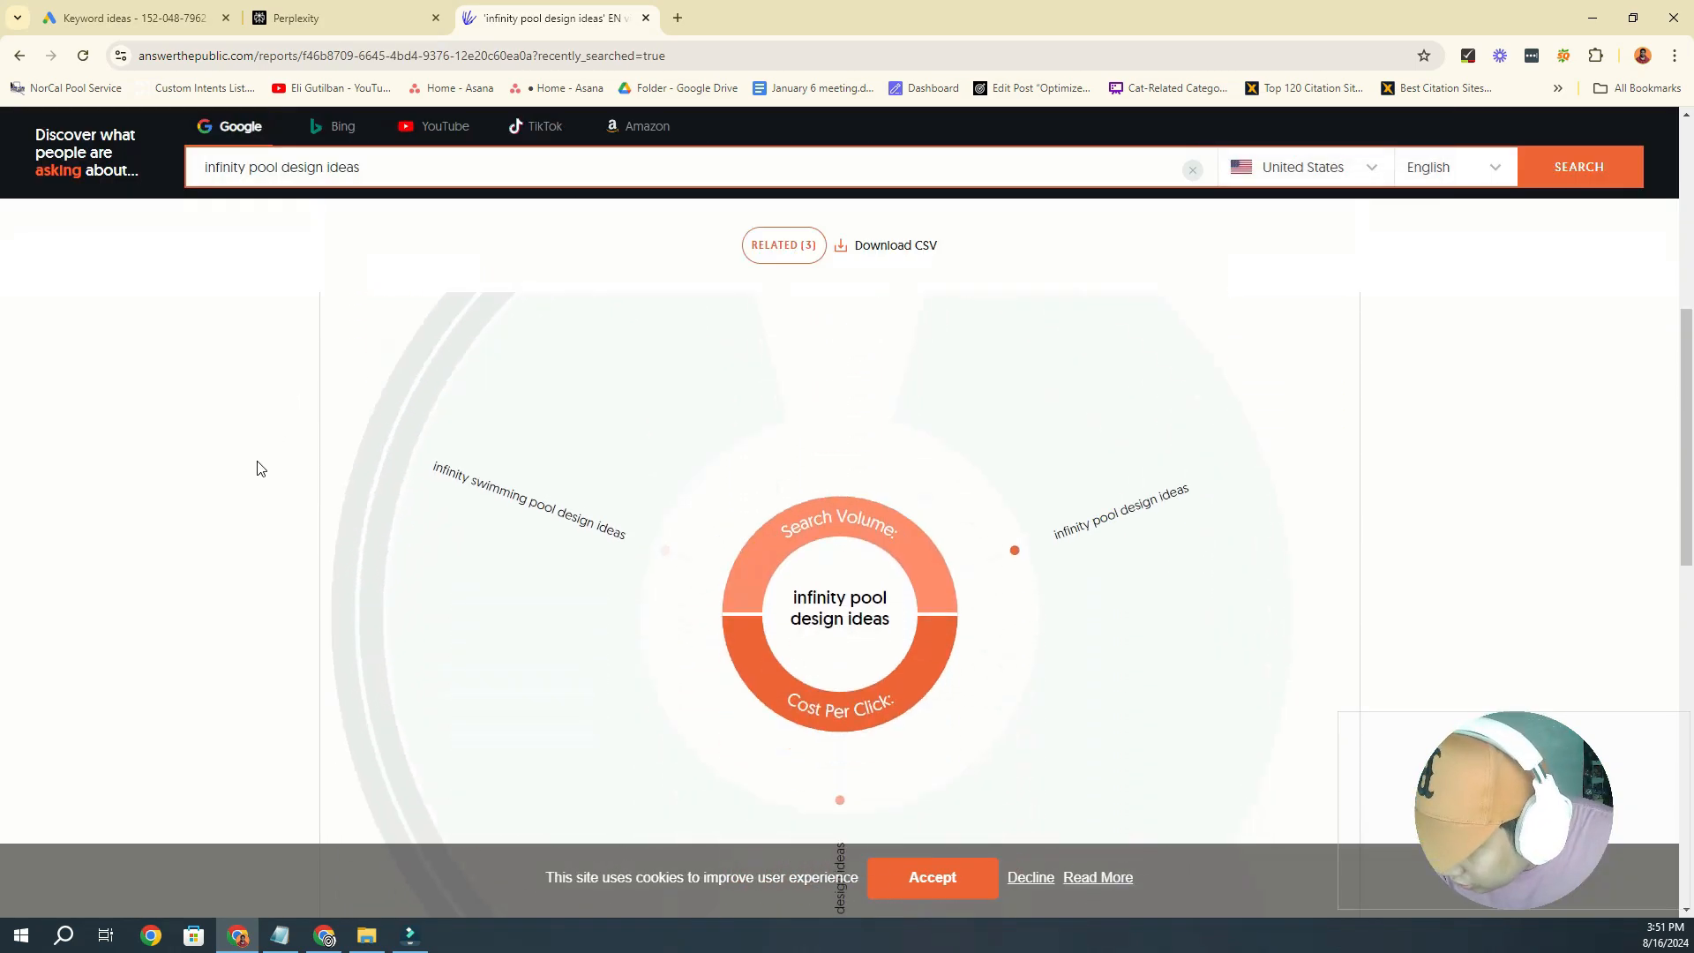
{"action": "scroll", "coordinate": [277, 453], "scroll_direction": "down", "scroll_amount": 5}
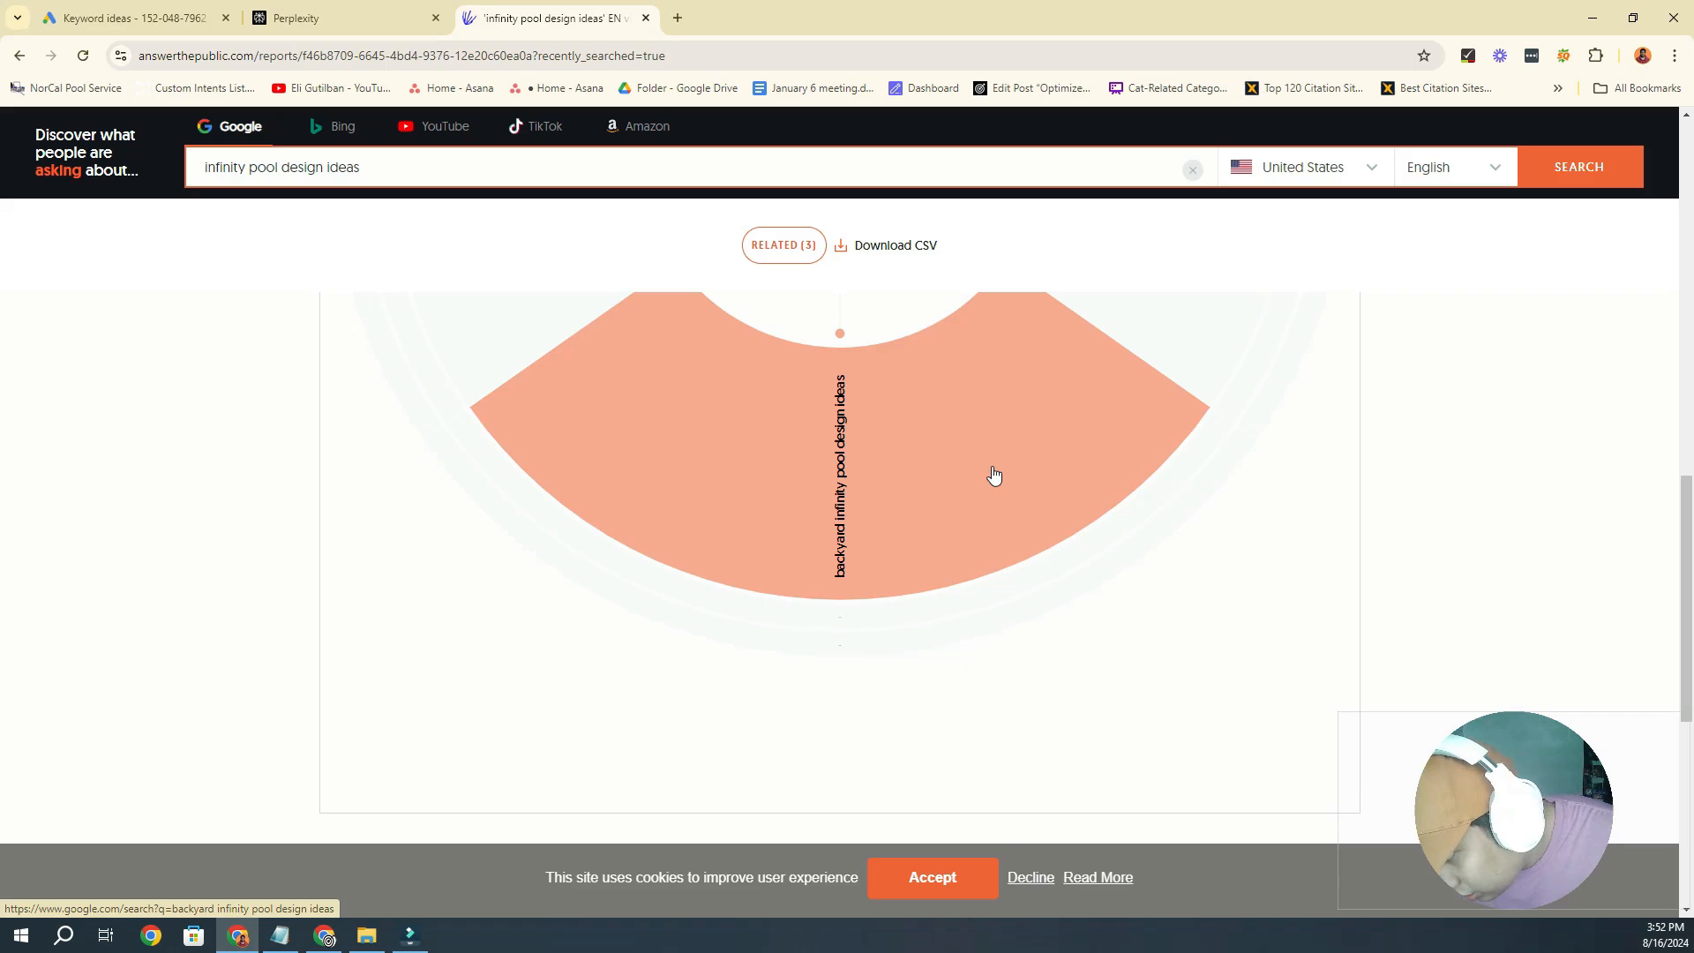
{"action": "scroll", "coordinate": [993, 474], "scroll_direction": "up", "scroll_amount": 8}
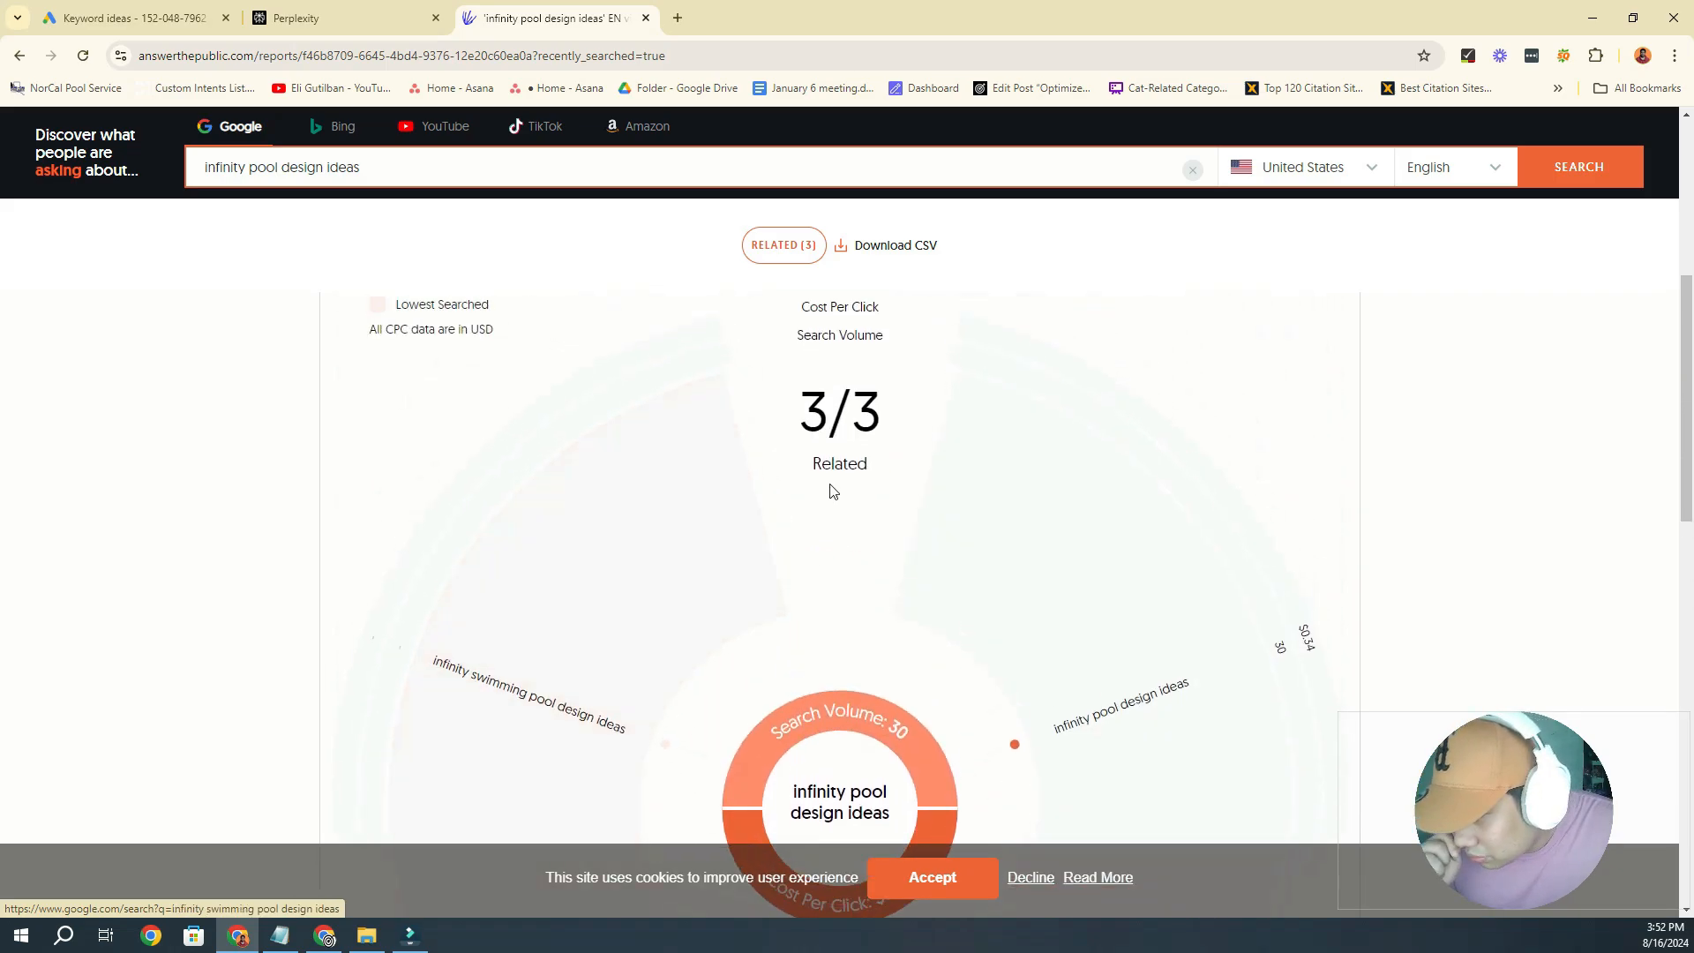
{"action": "scroll", "coordinate": [794, 547], "scroll_direction": "up", "scroll_amount": 3}
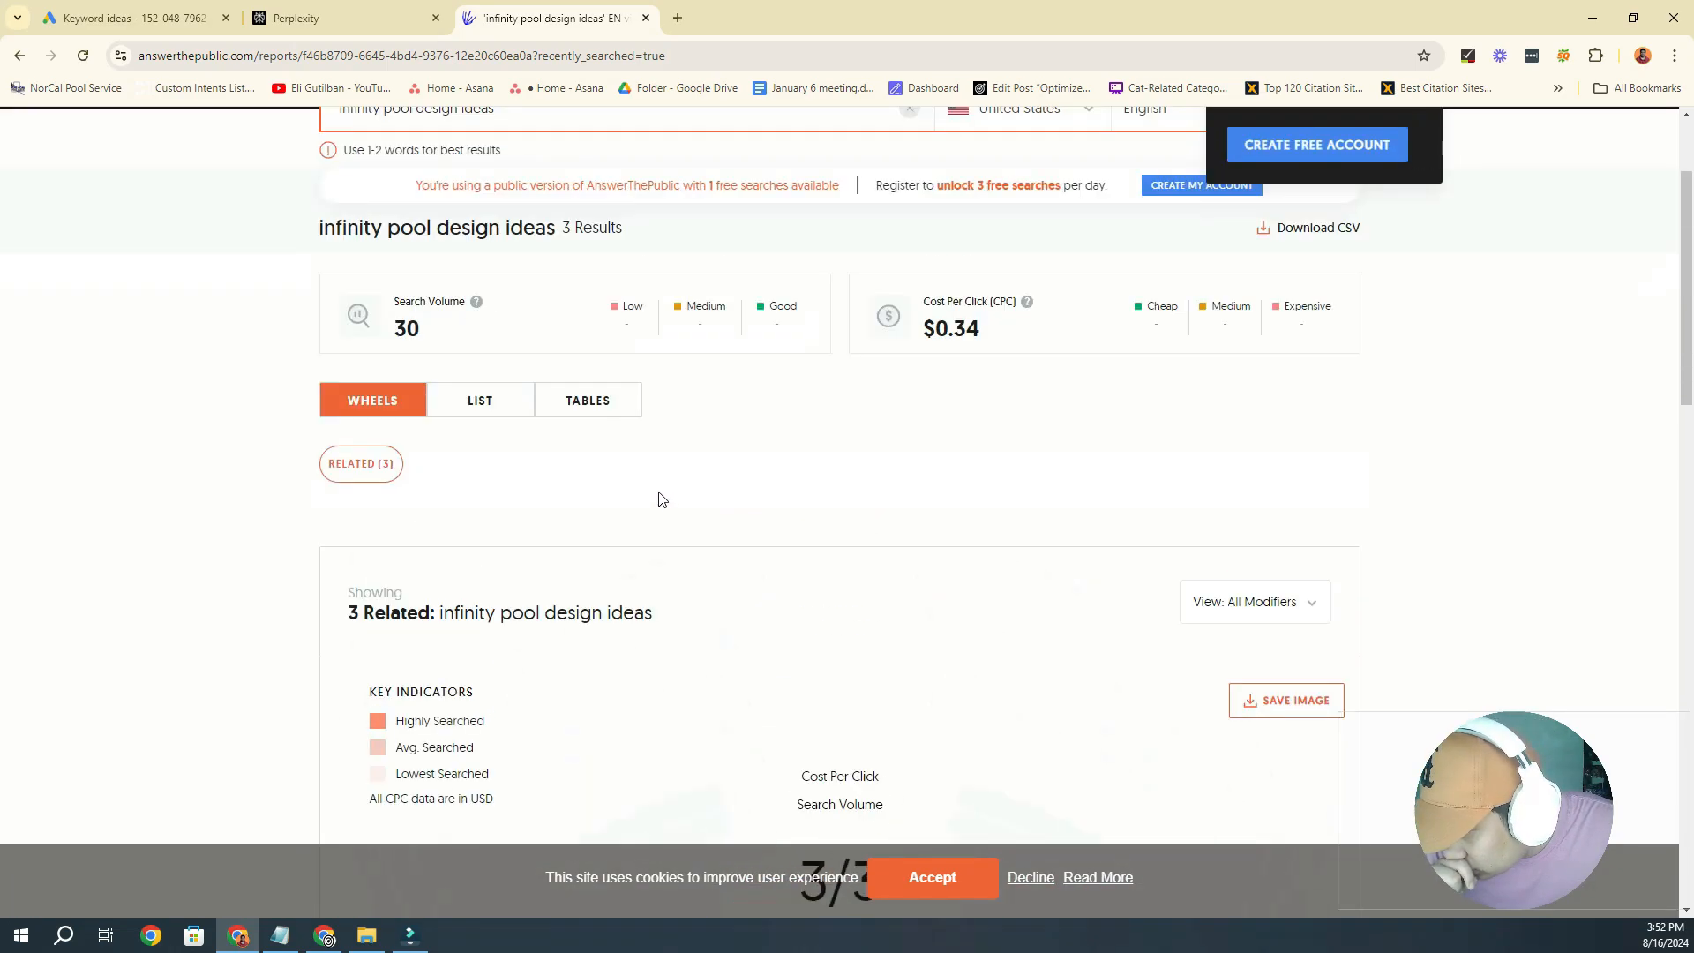
{"action": "left_click", "coordinate": [481, 399]}
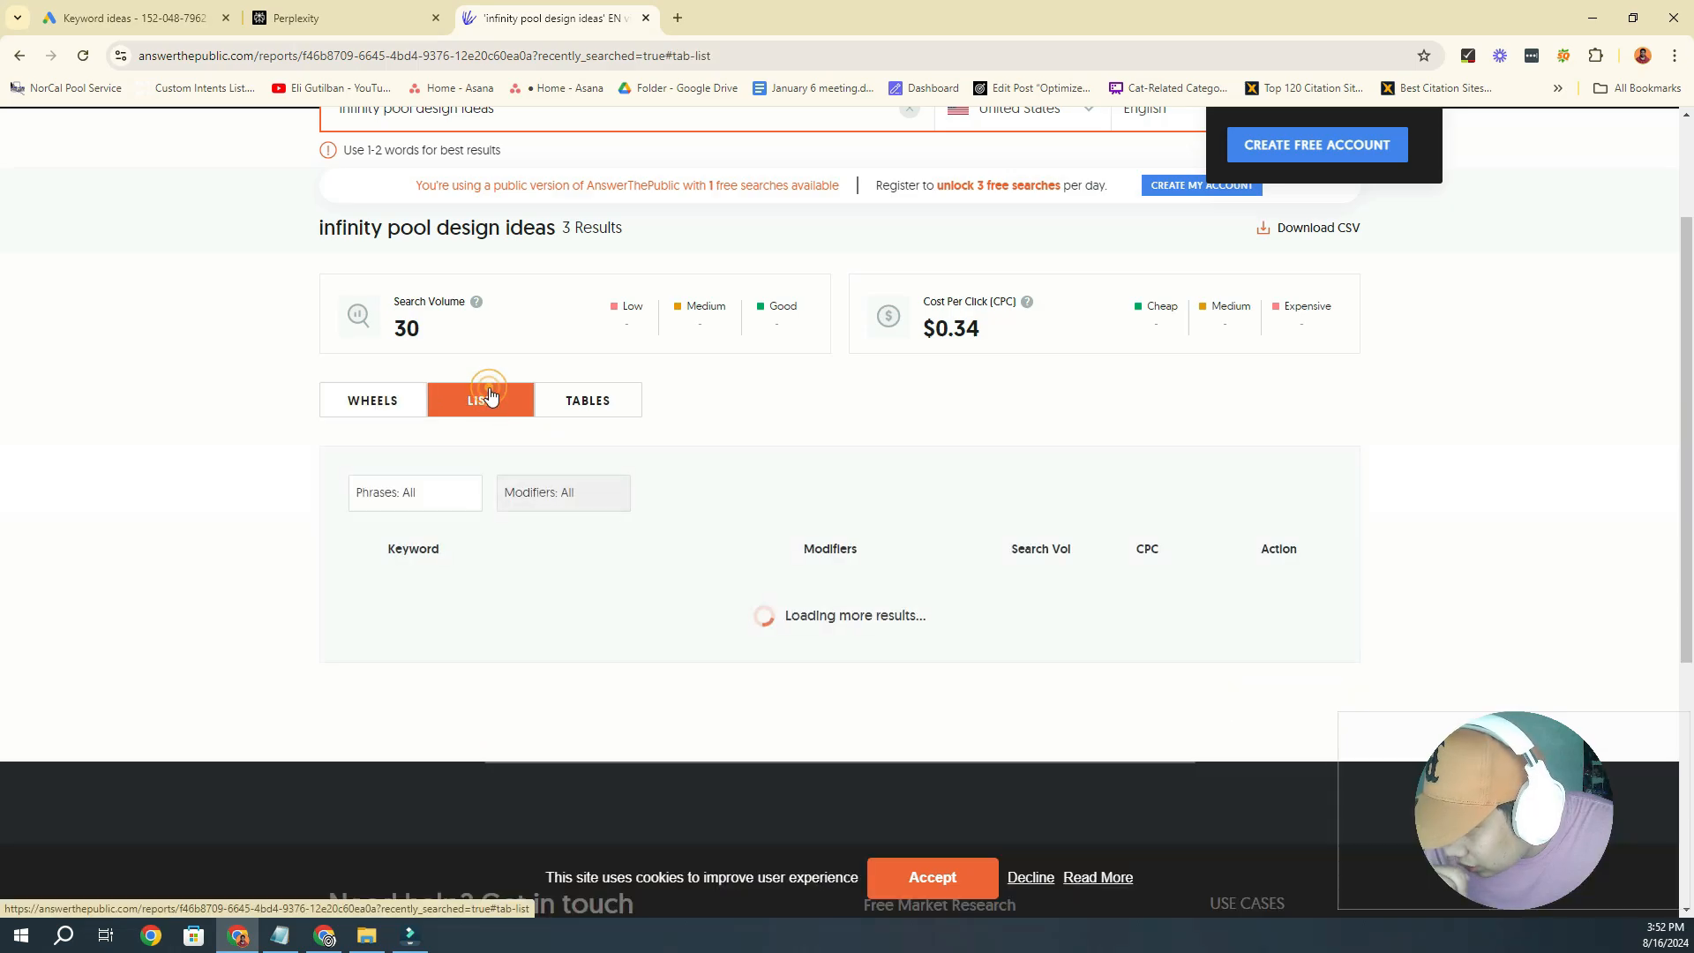
{"action": "left_click", "coordinate": [609, 413]}
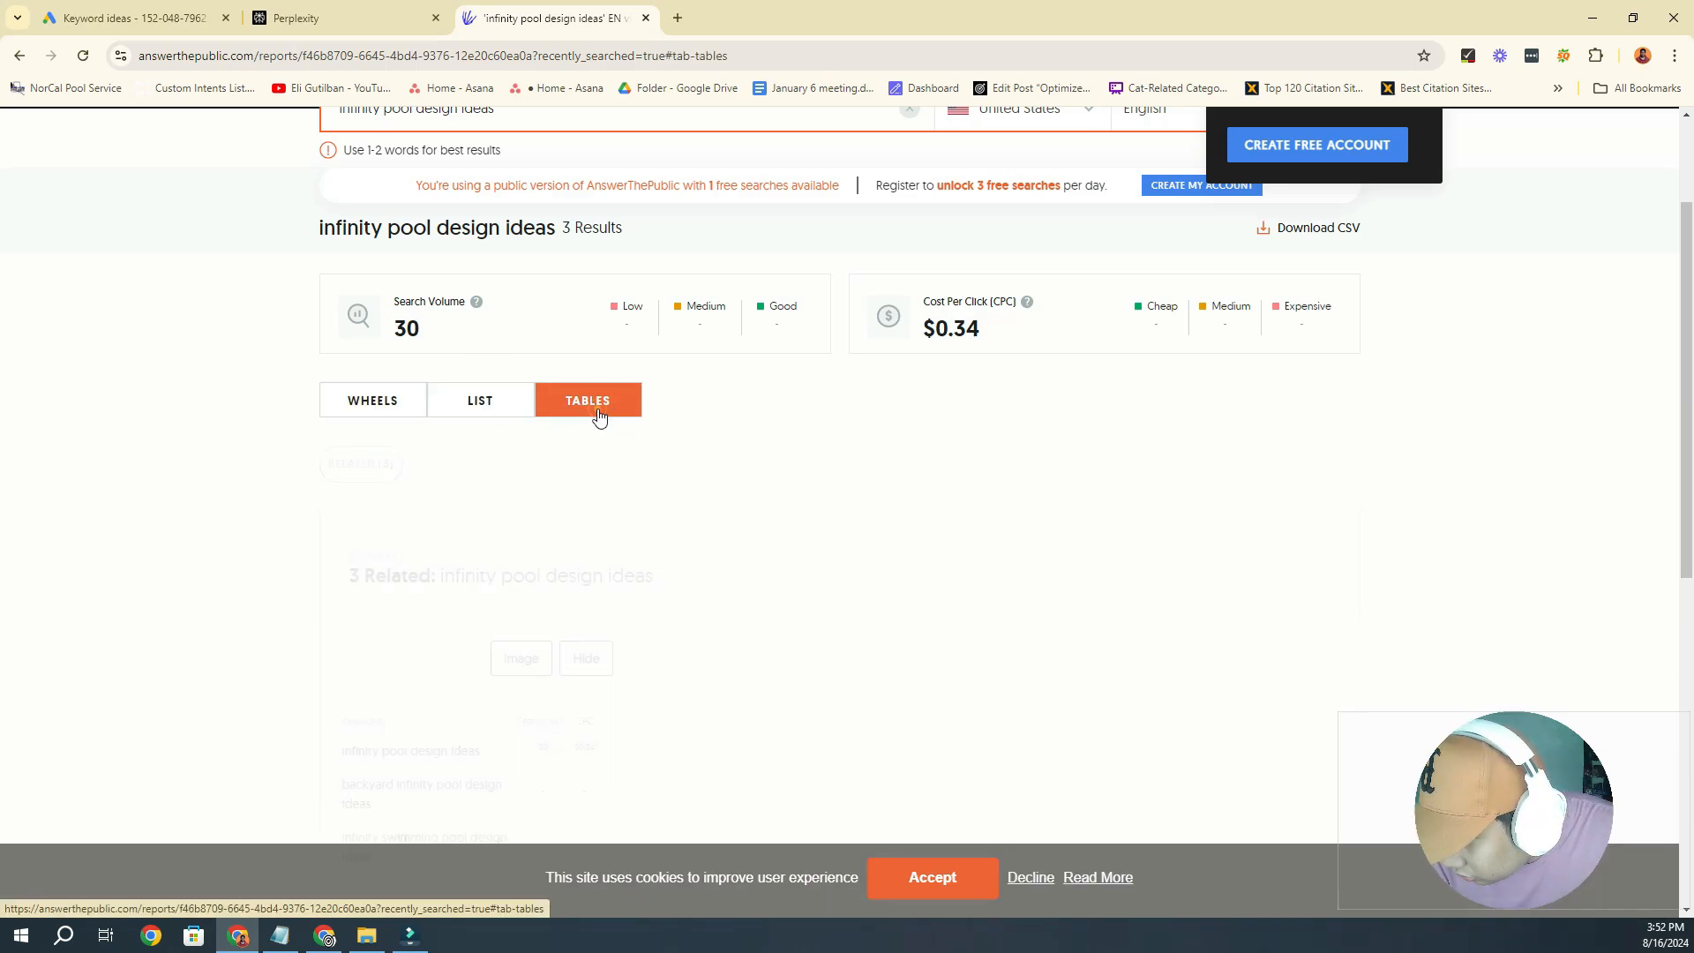
{"action": "left_click", "coordinate": [375, 488]}
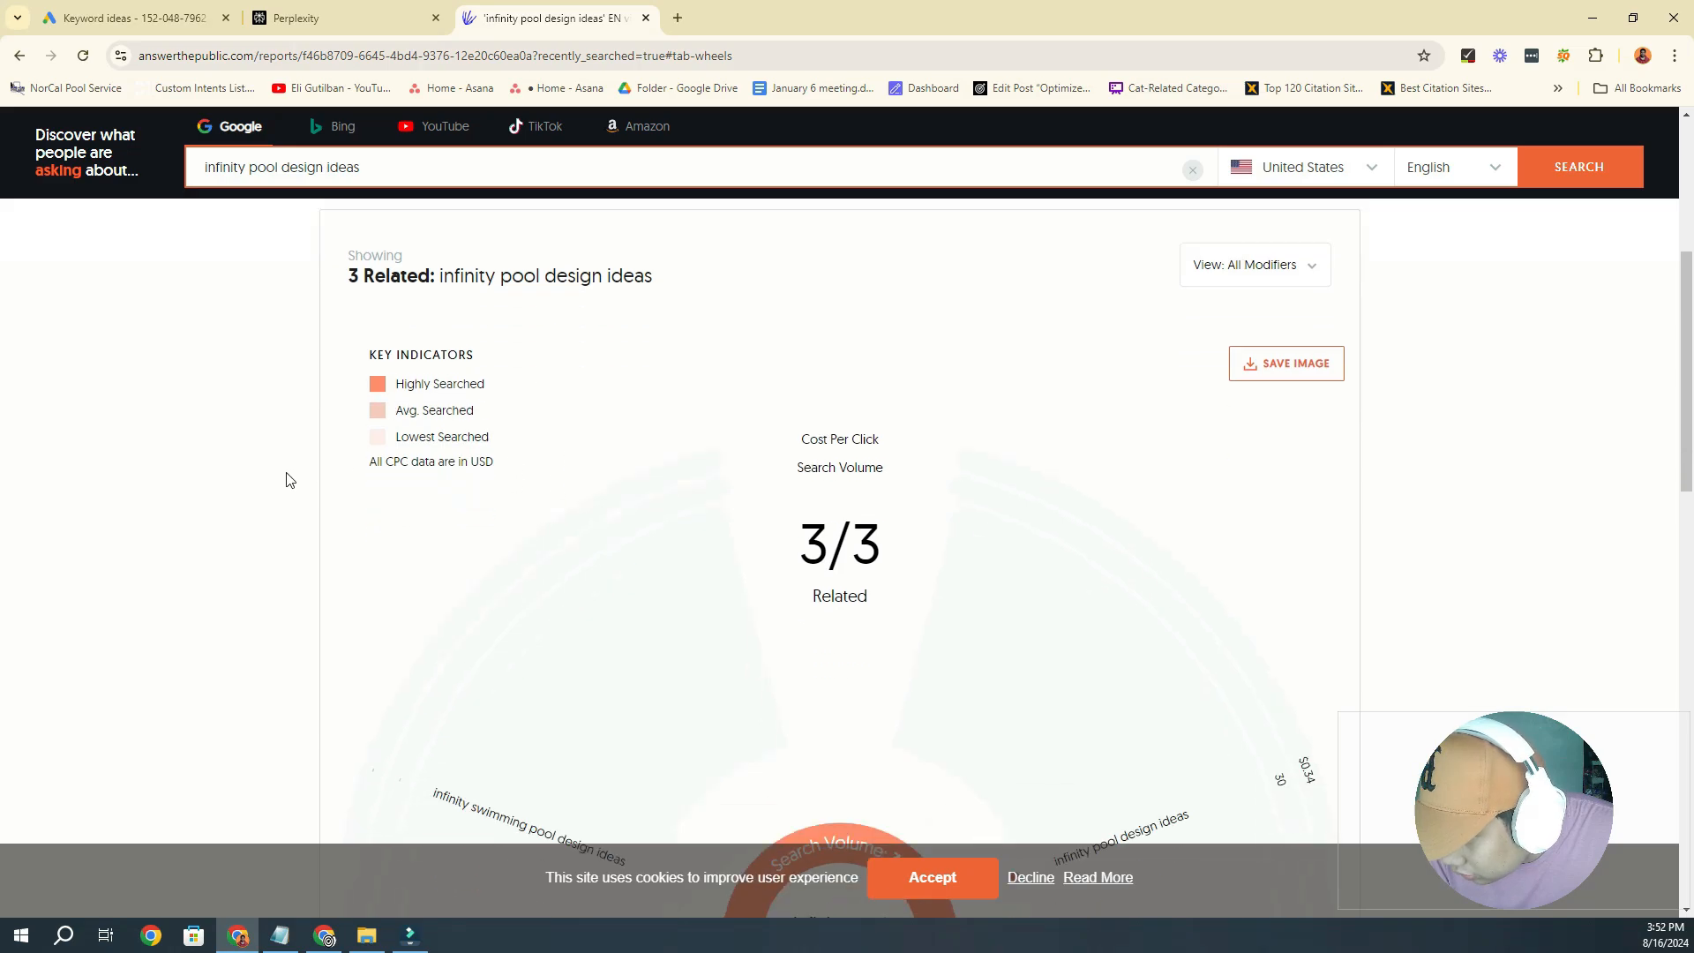
{"action": "scroll", "coordinate": [984, 545], "scroll_direction": "down", "scroll_amount": 5}
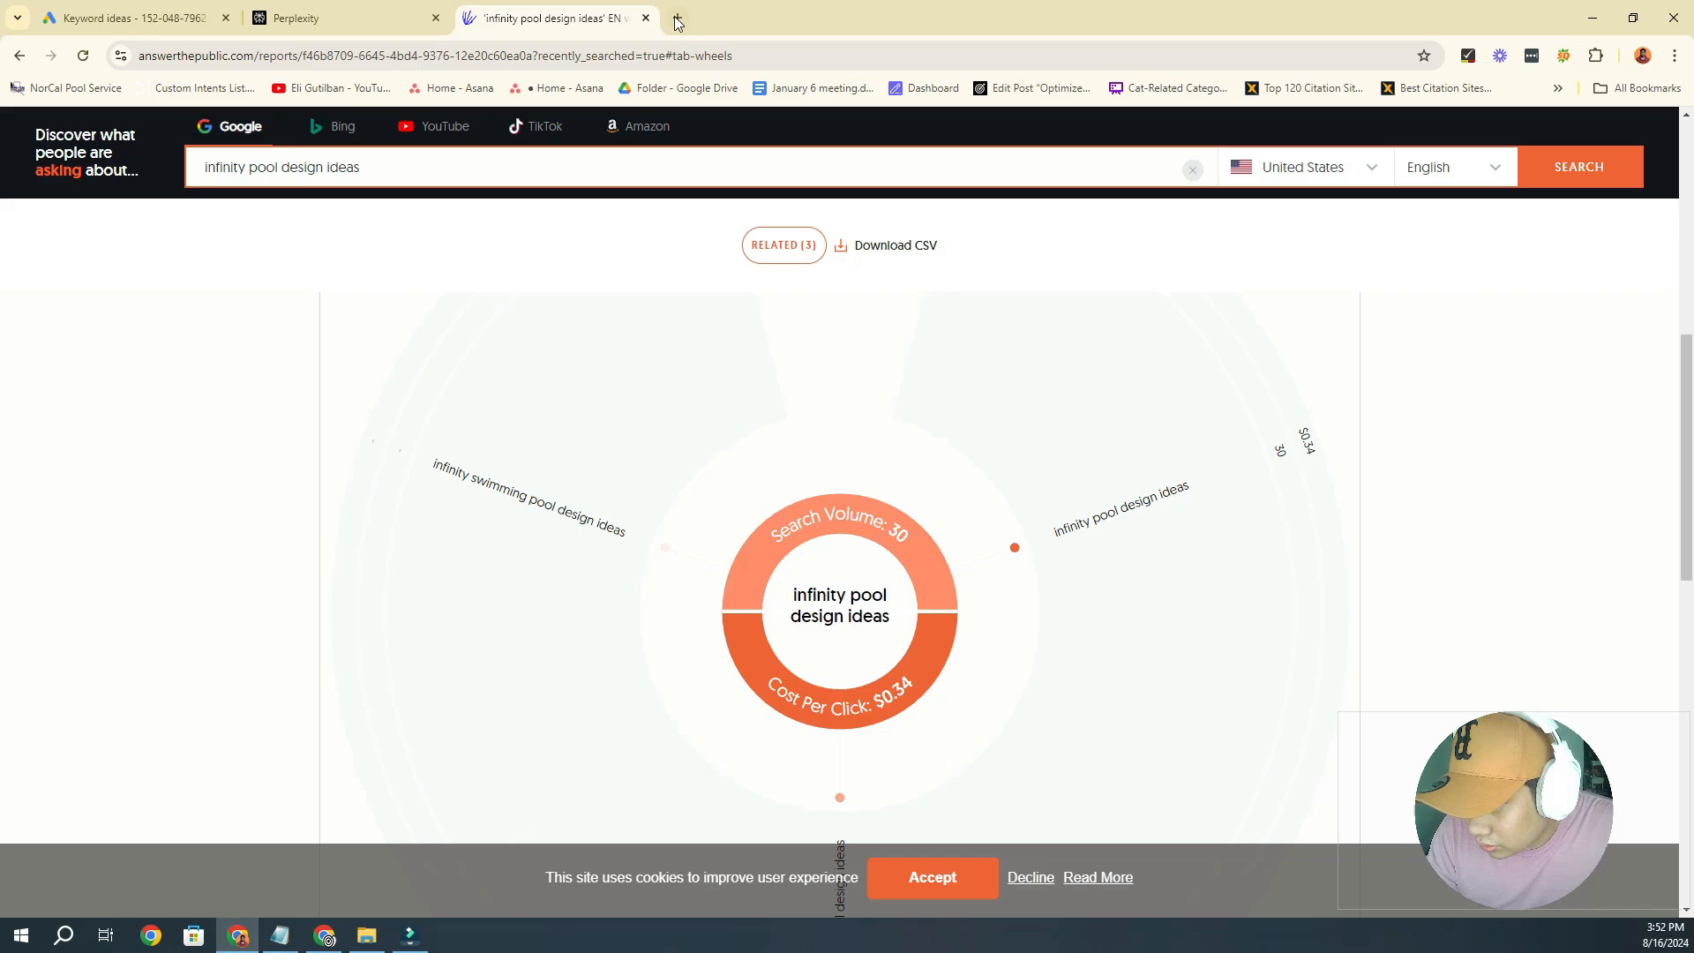
Search Google for the copied keyword "infinity pool design ideas" in a new browser tab
{"action": "left_click", "coordinate": [677, 19]}
{"action": "key", "text": "ctrl+v"}
{"action": "key", "text": "Return"}
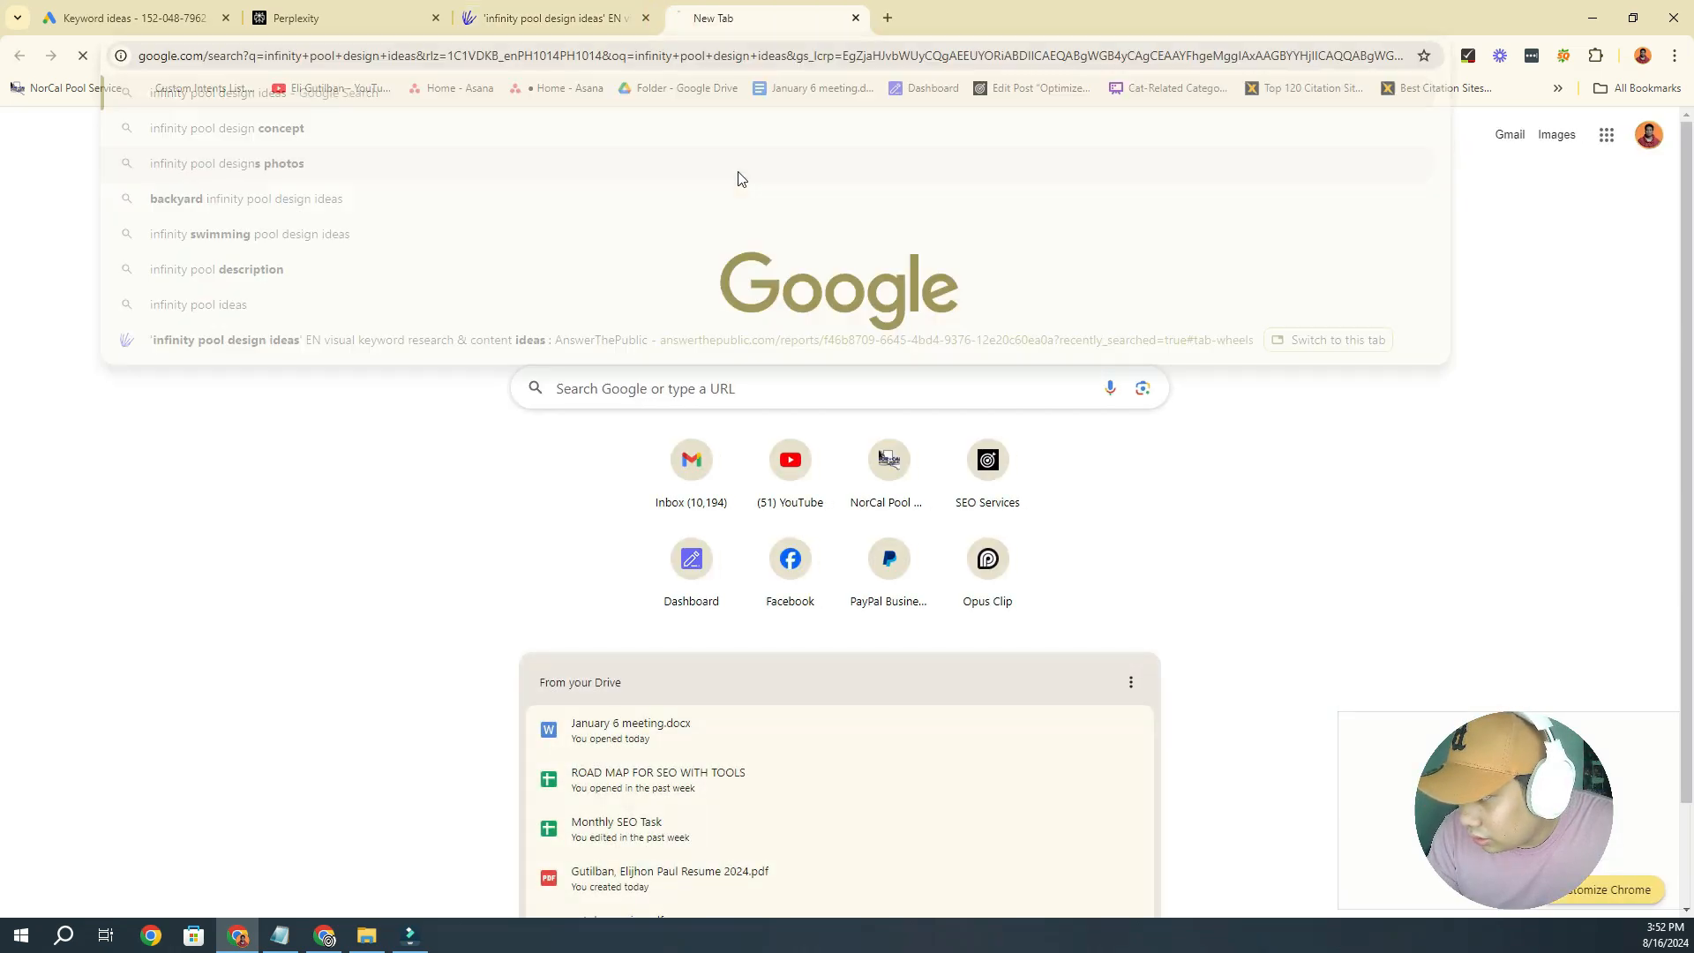
Expand the four People also ask questions about infinity pool design, cost, disadvantages and eco-friendliness, and review the surrounding search results
{"action": "scroll", "coordinate": [1156, 276], "scroll_direction": "down", "scroll_amount": 15}
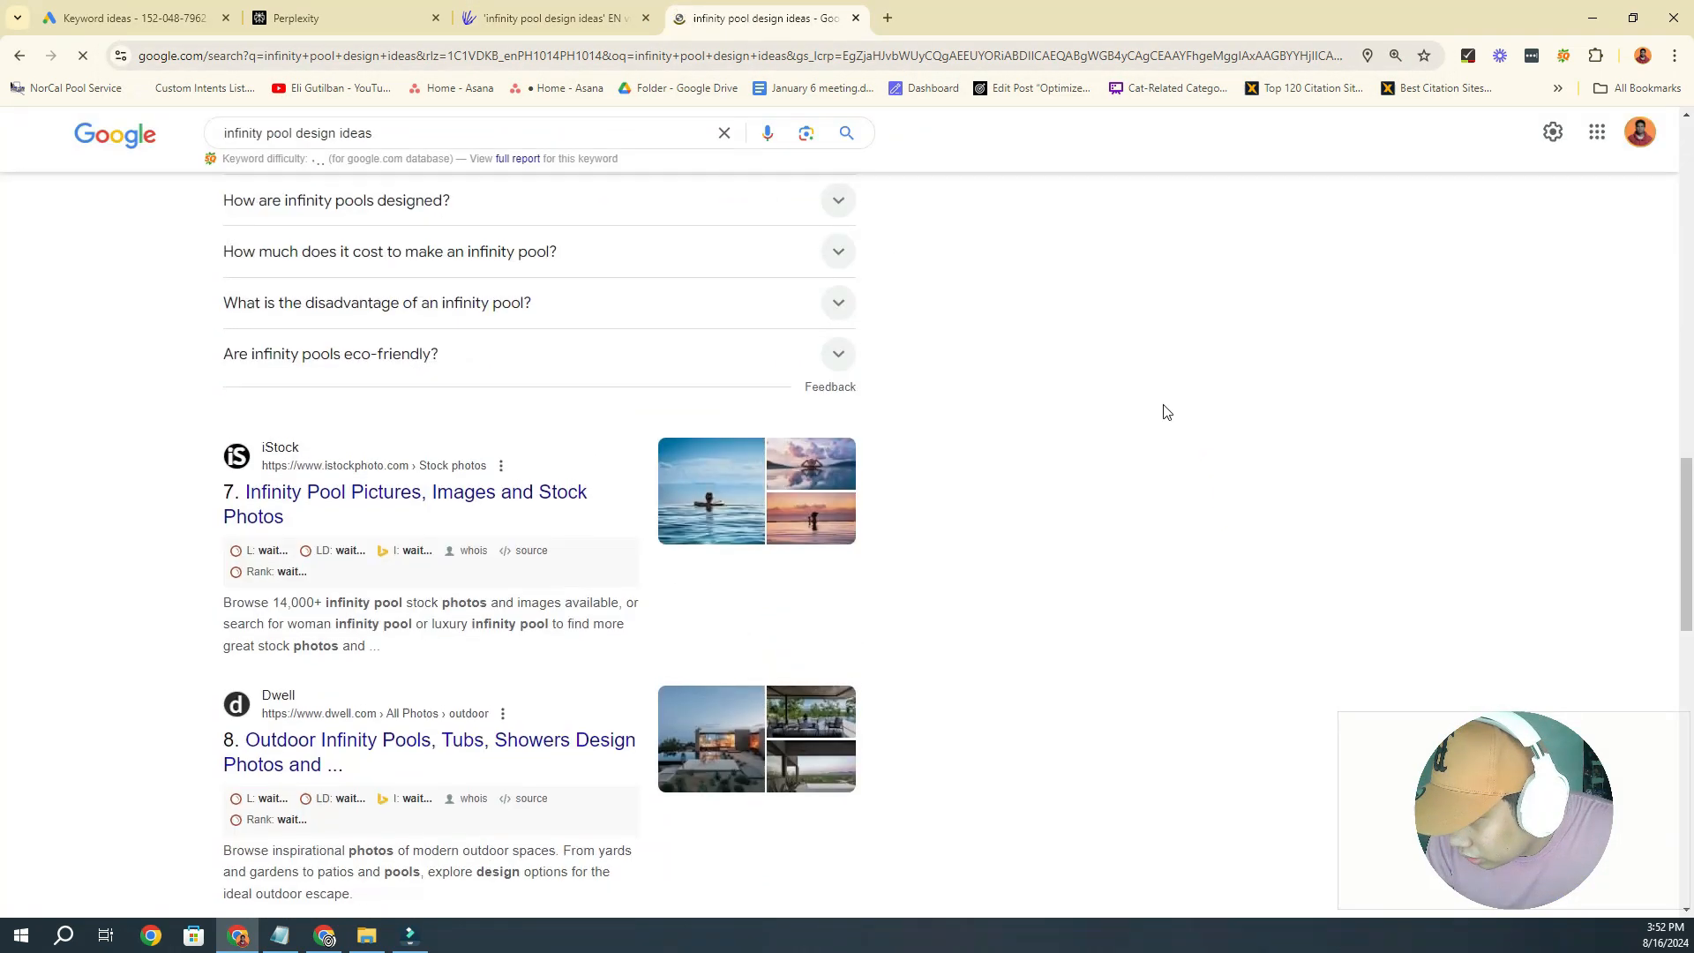
{"action": "scroll", "coordinate": [1165, 412], "scroll_direction": "up", "scroll_amount": 2}
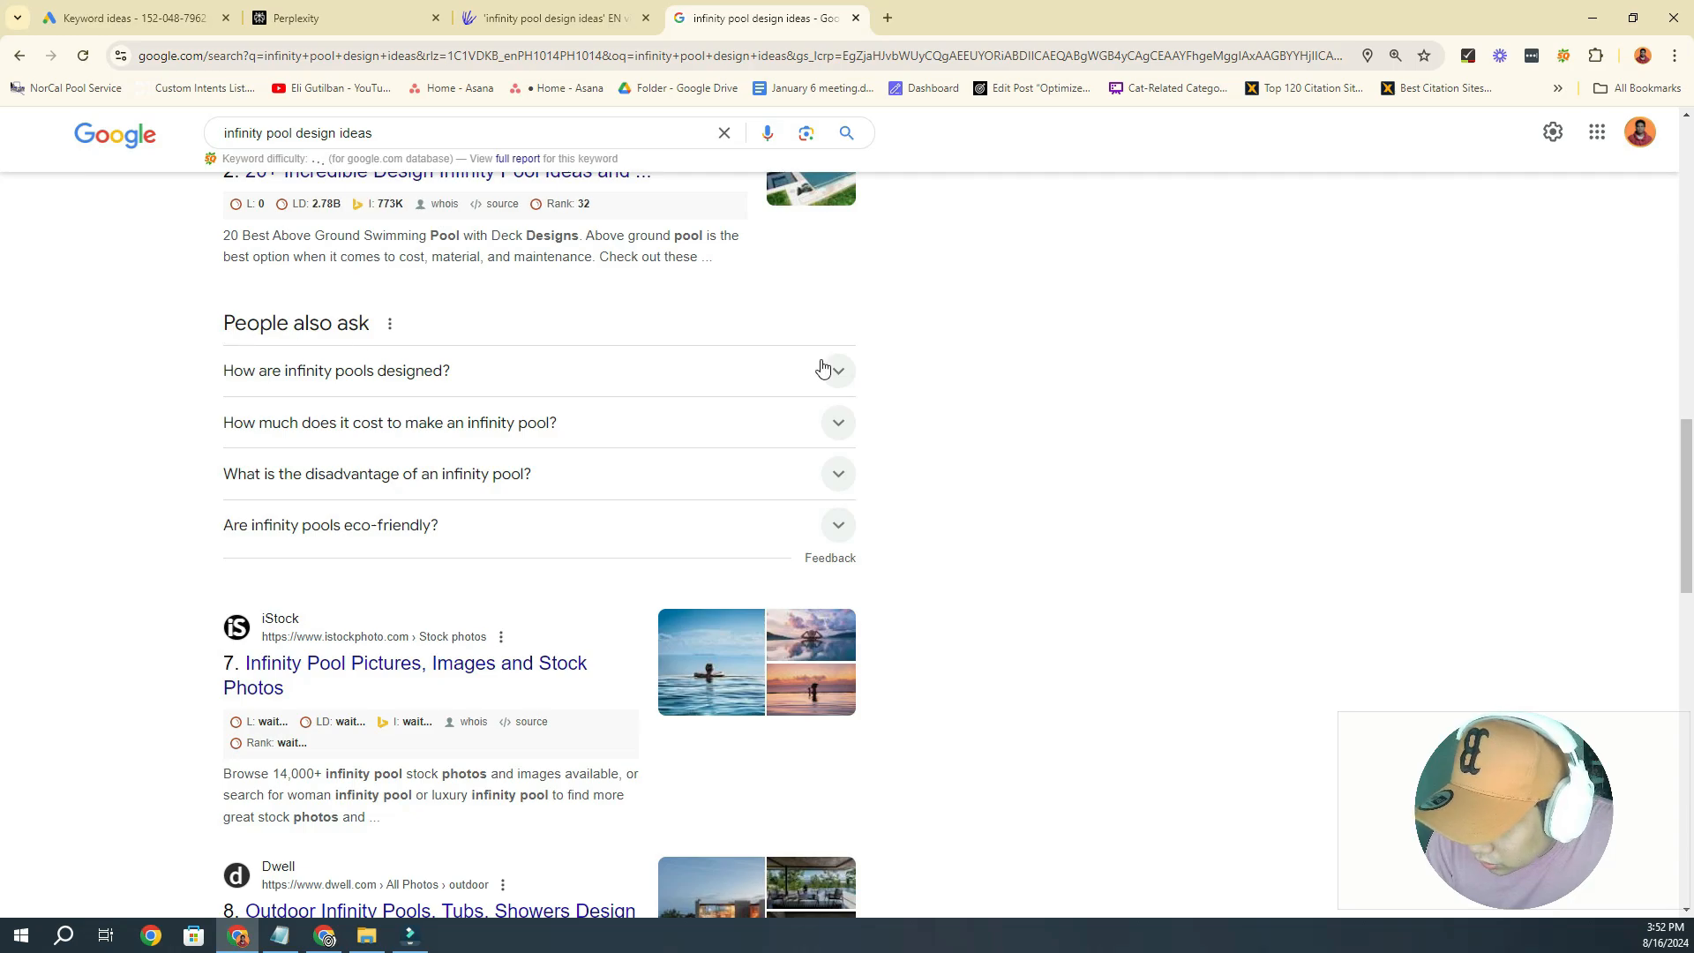
{"action": "left_click", "coordinate": [834, 370]}
{"action": "scroll", "coordinate": [834, 370], "scroll_direction": "down", "scroll_amount": 3}
{"action": "left_click", "coordinate": [834, 466]}
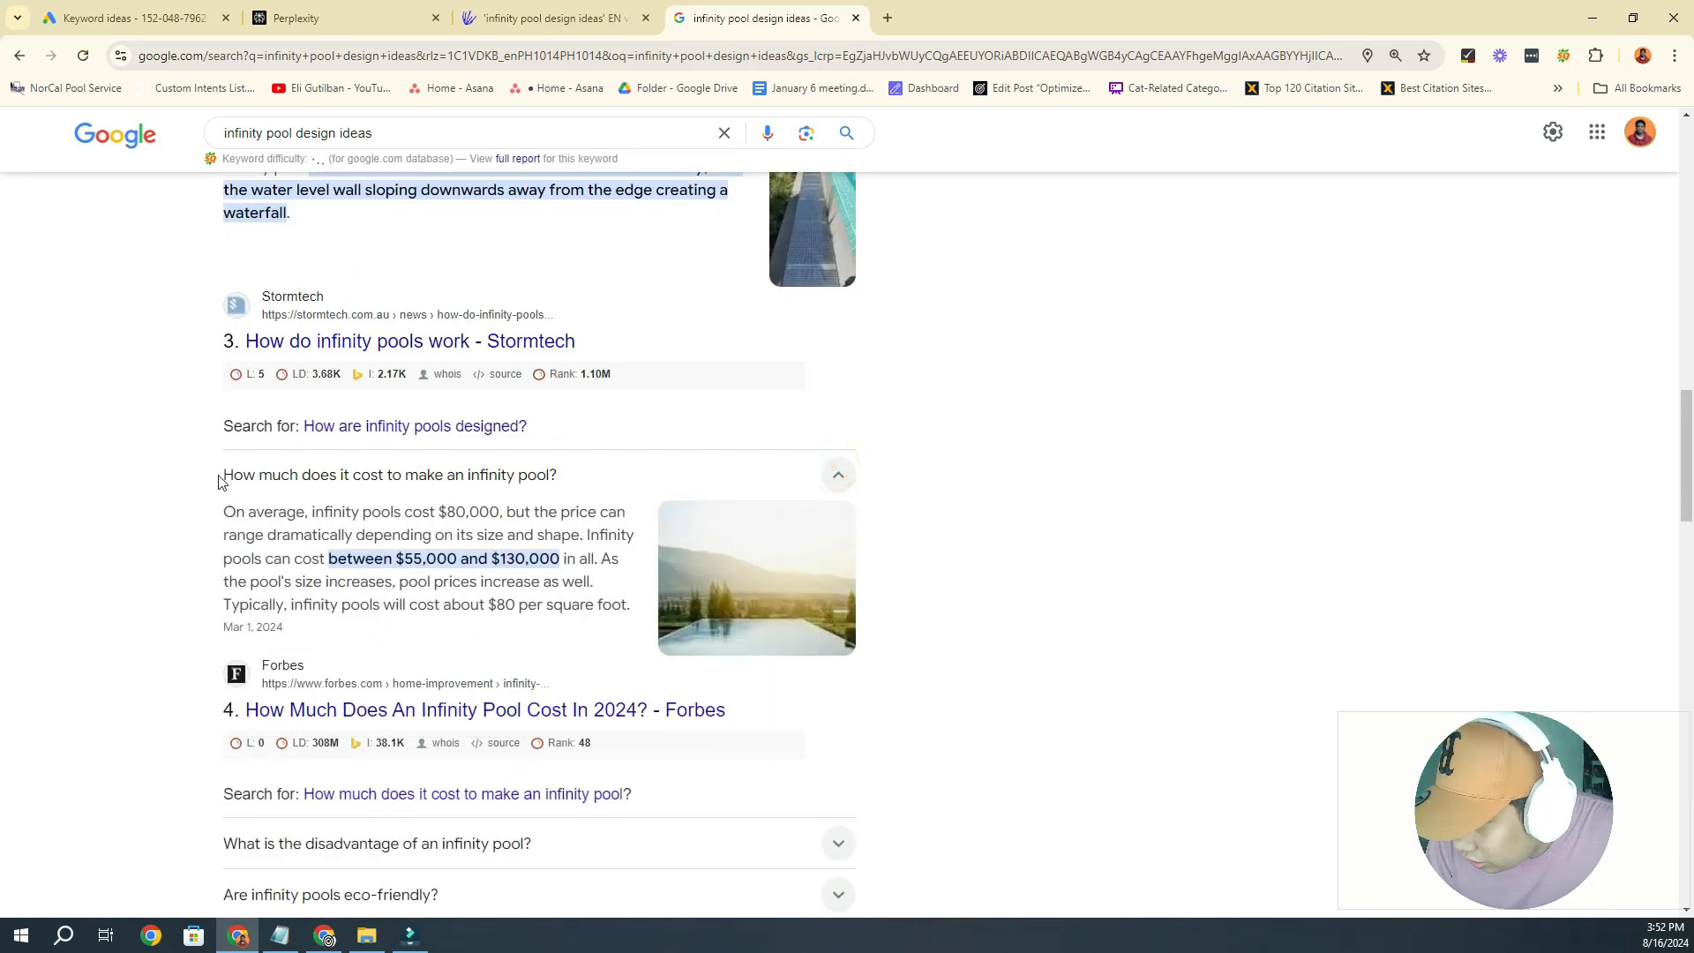
{"action": "scroll", "coordinate": [221, 482], "scroll_direction": "down", "scroll_amount": 3}
{"action": "left_click", "coordinate": [220, 578]}
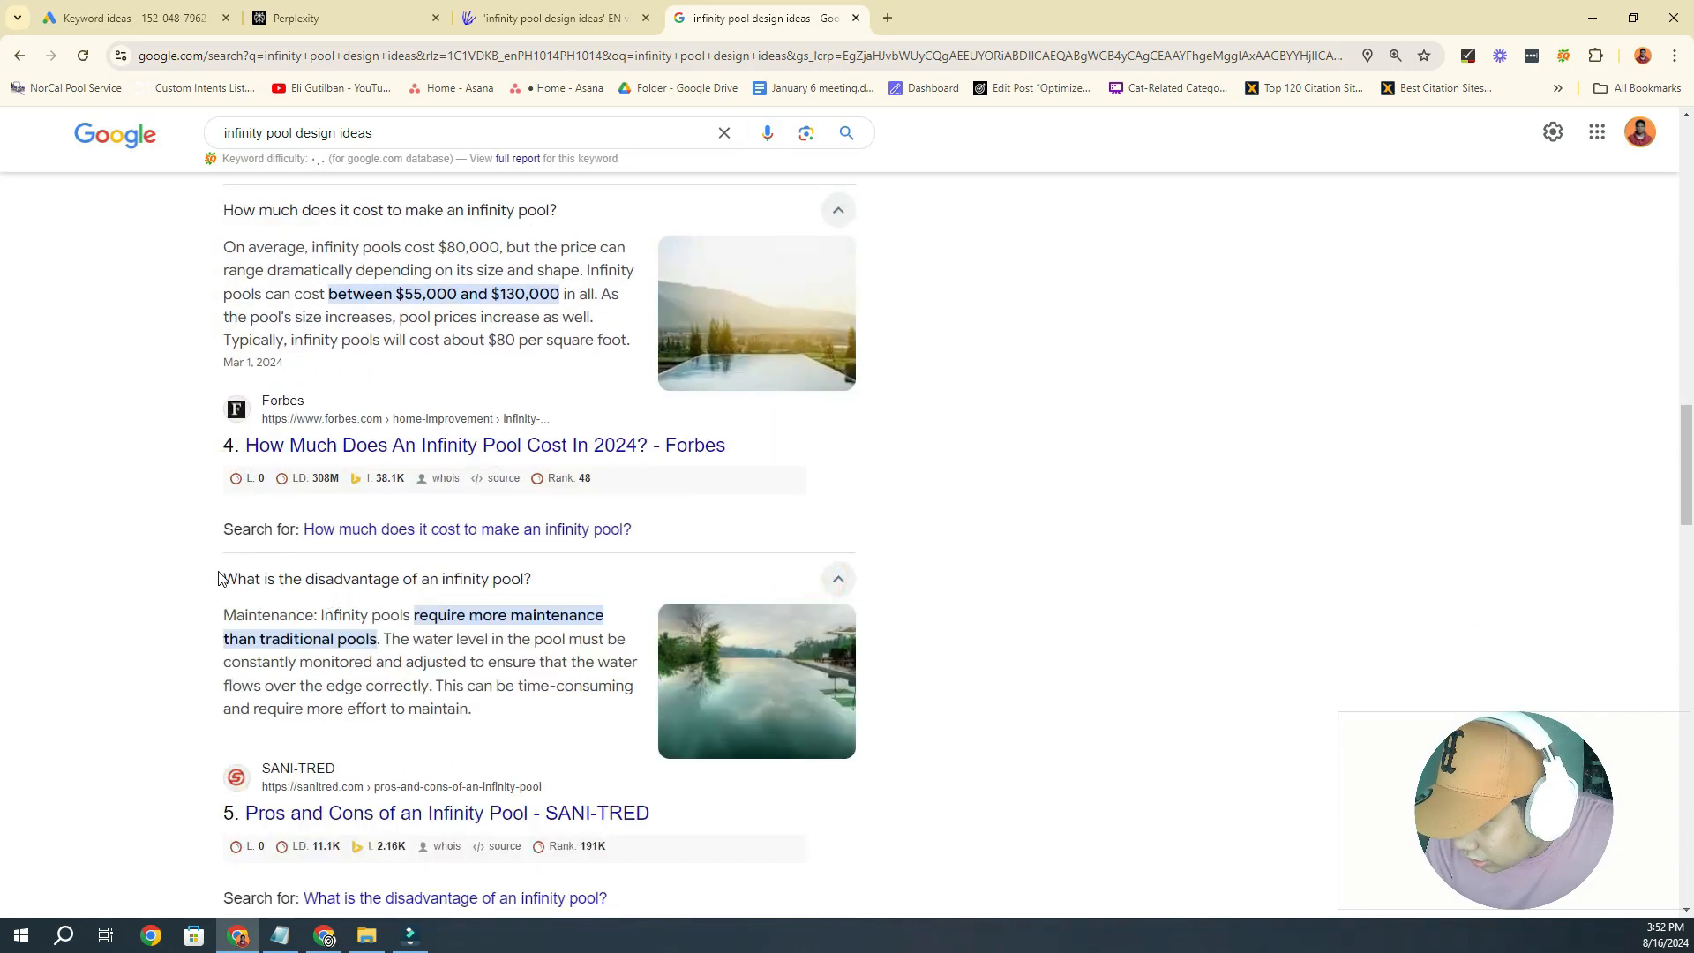
{"action": "scroll", "coordinate": [835, 565], "scroll_direction": "down", "scroll_amount": 4}
{"action": "left_click", "coordinate": [836, 594]}
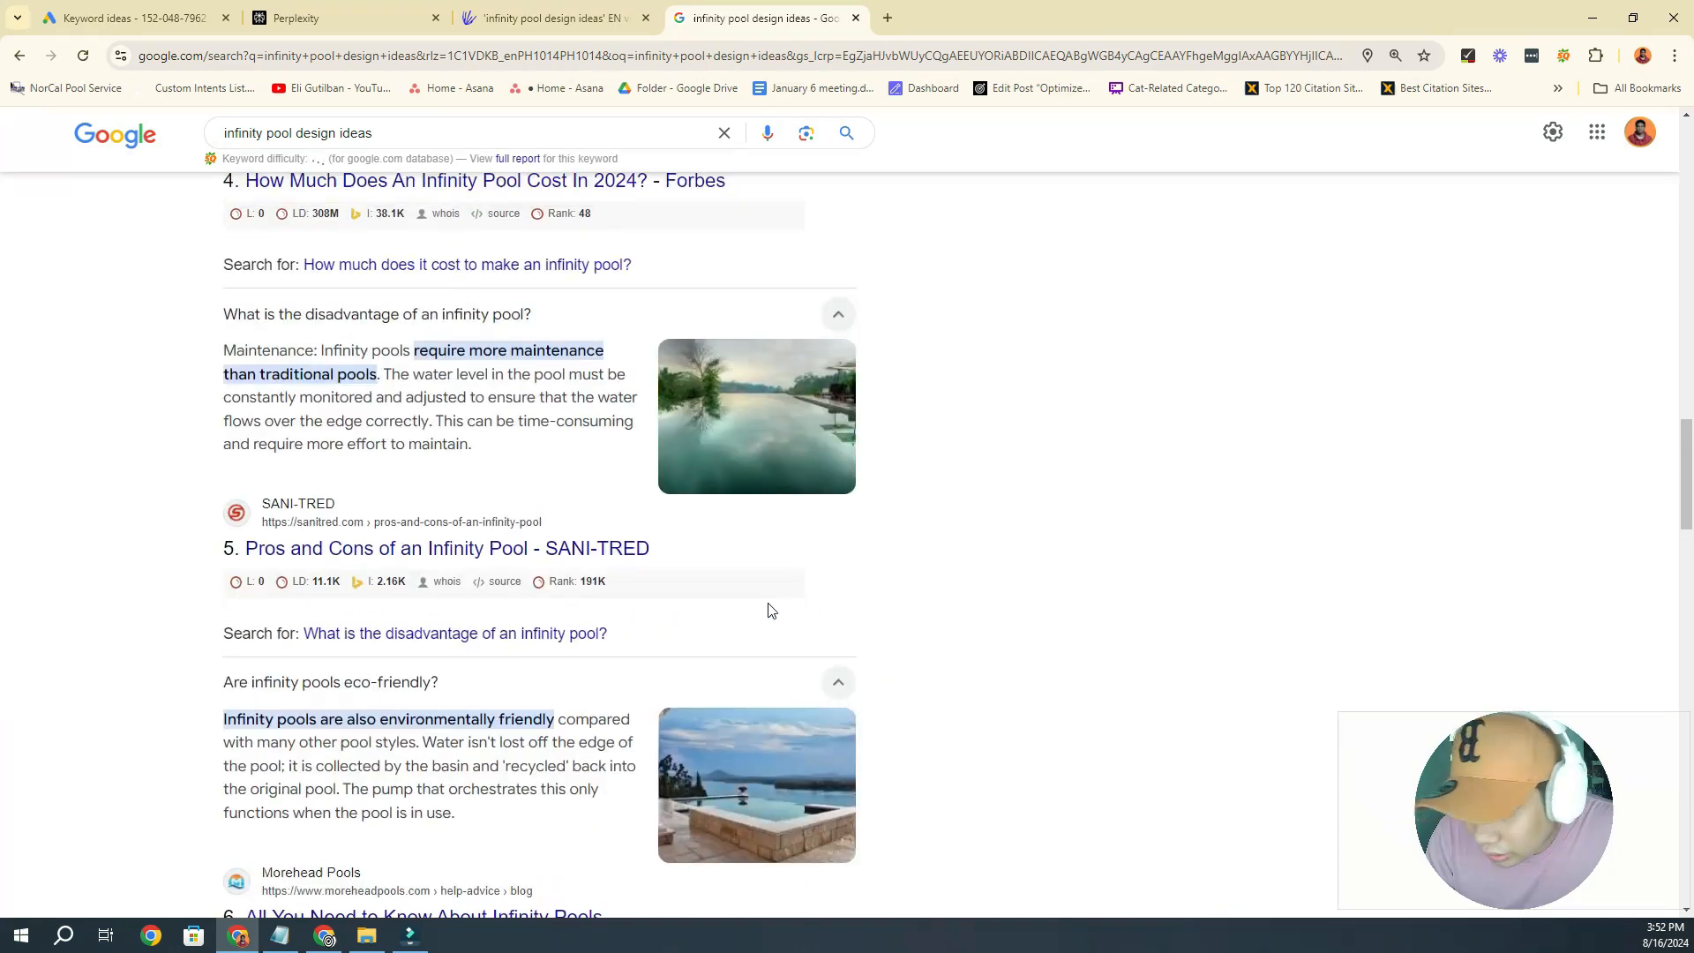
{"action": "scroll", "coordinate": [767, 618], "scroll_direction": "up", "scroll_amount": 10}
{"action": "scroll", "coordinate": [760, 623], "scroll_direction": "up", "scroll_amount": 2}
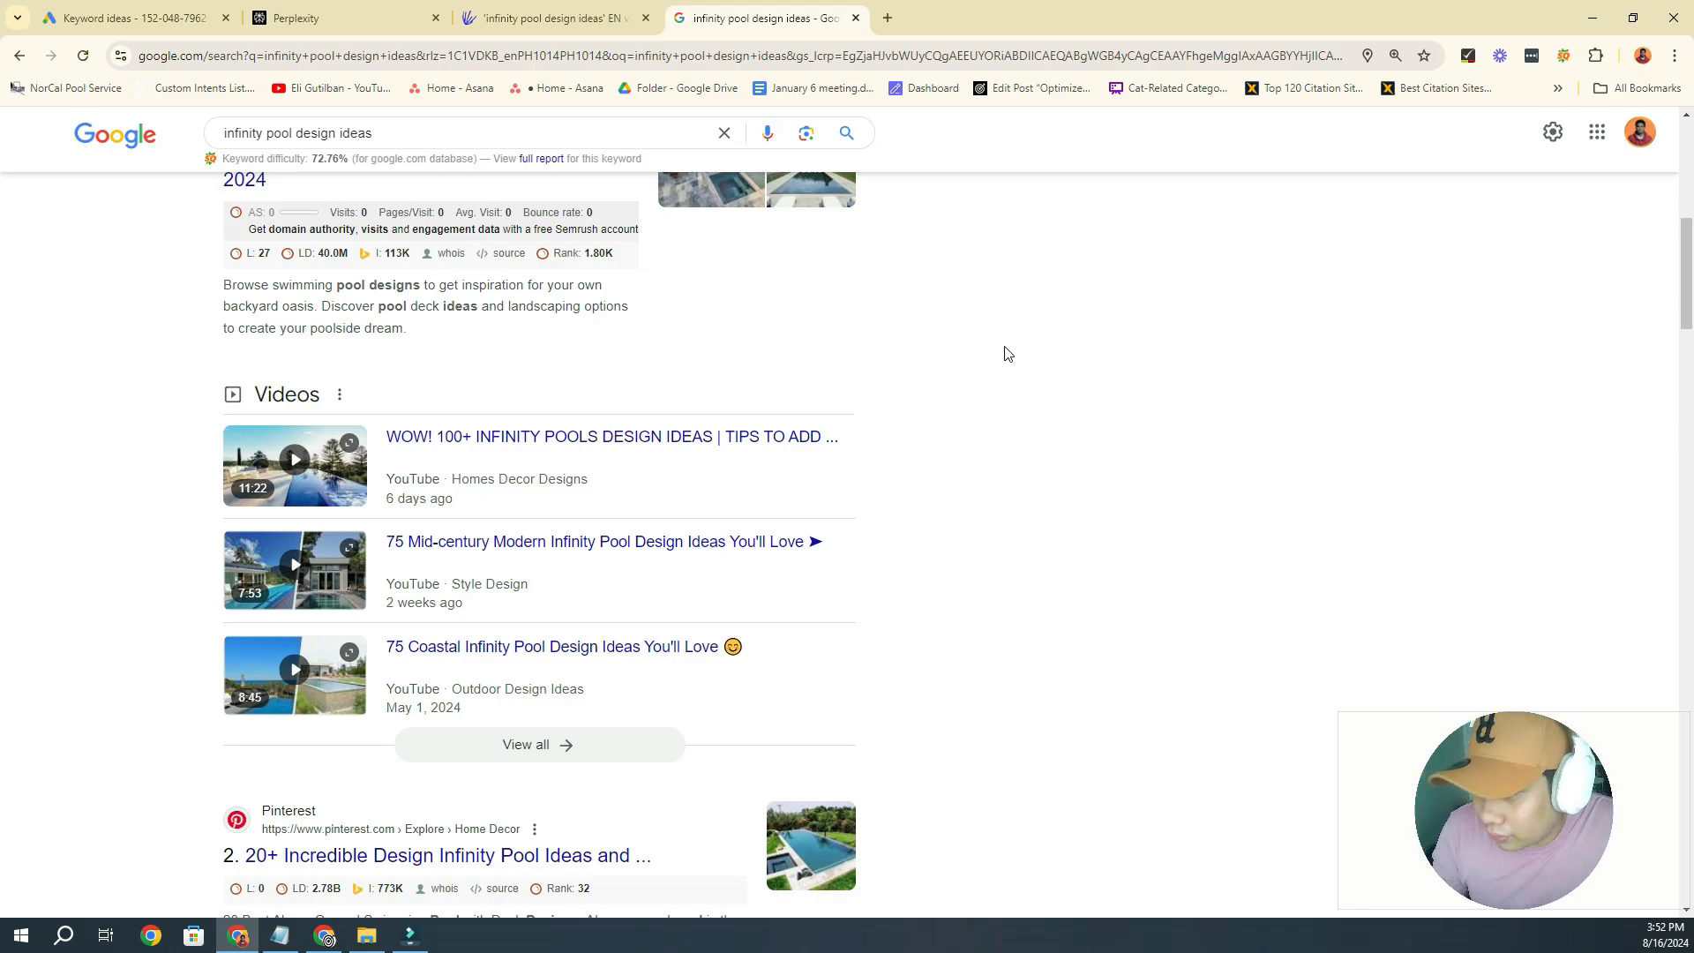
Return to the Perplexity thread and review the thematic keyword groups and the Pool Service Keywords table
{"action": "left_click", "coordinate": [350, 13]}
{"action": "scroll", "coordinate": [871, 501], "scroll_direction": "up", "scroll_amount": 3}
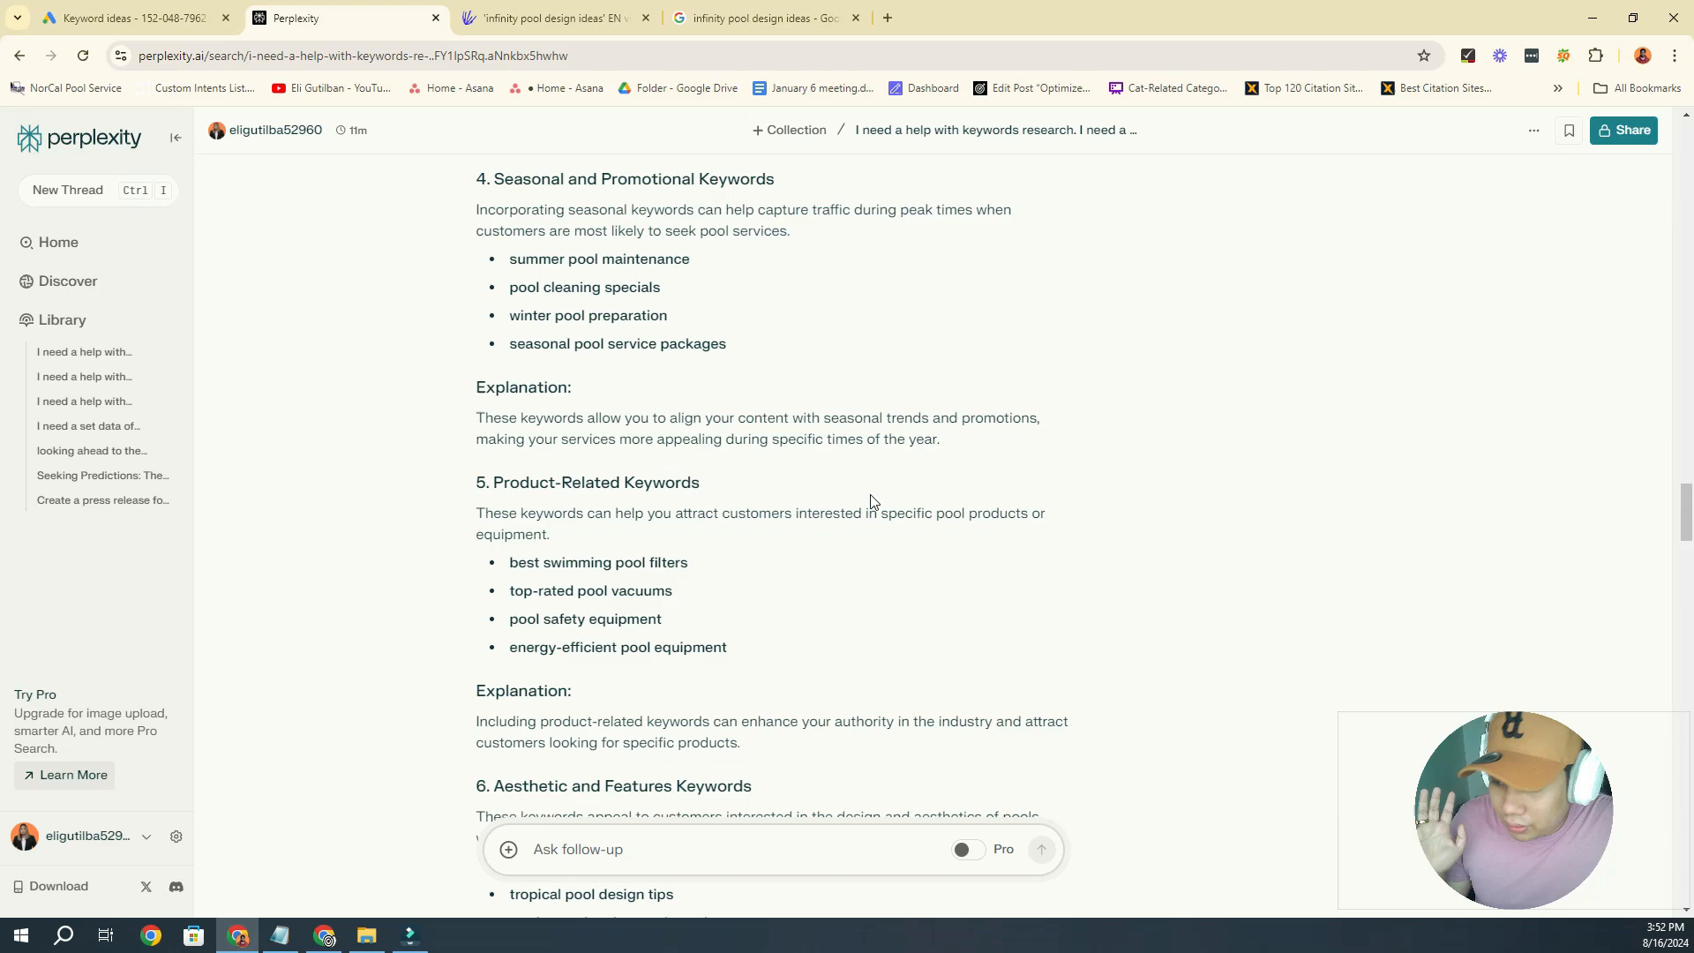
{"action": "scroll", "coordinate": [836, 518], "scroll_direction": "up", "scroll_amount": 20}
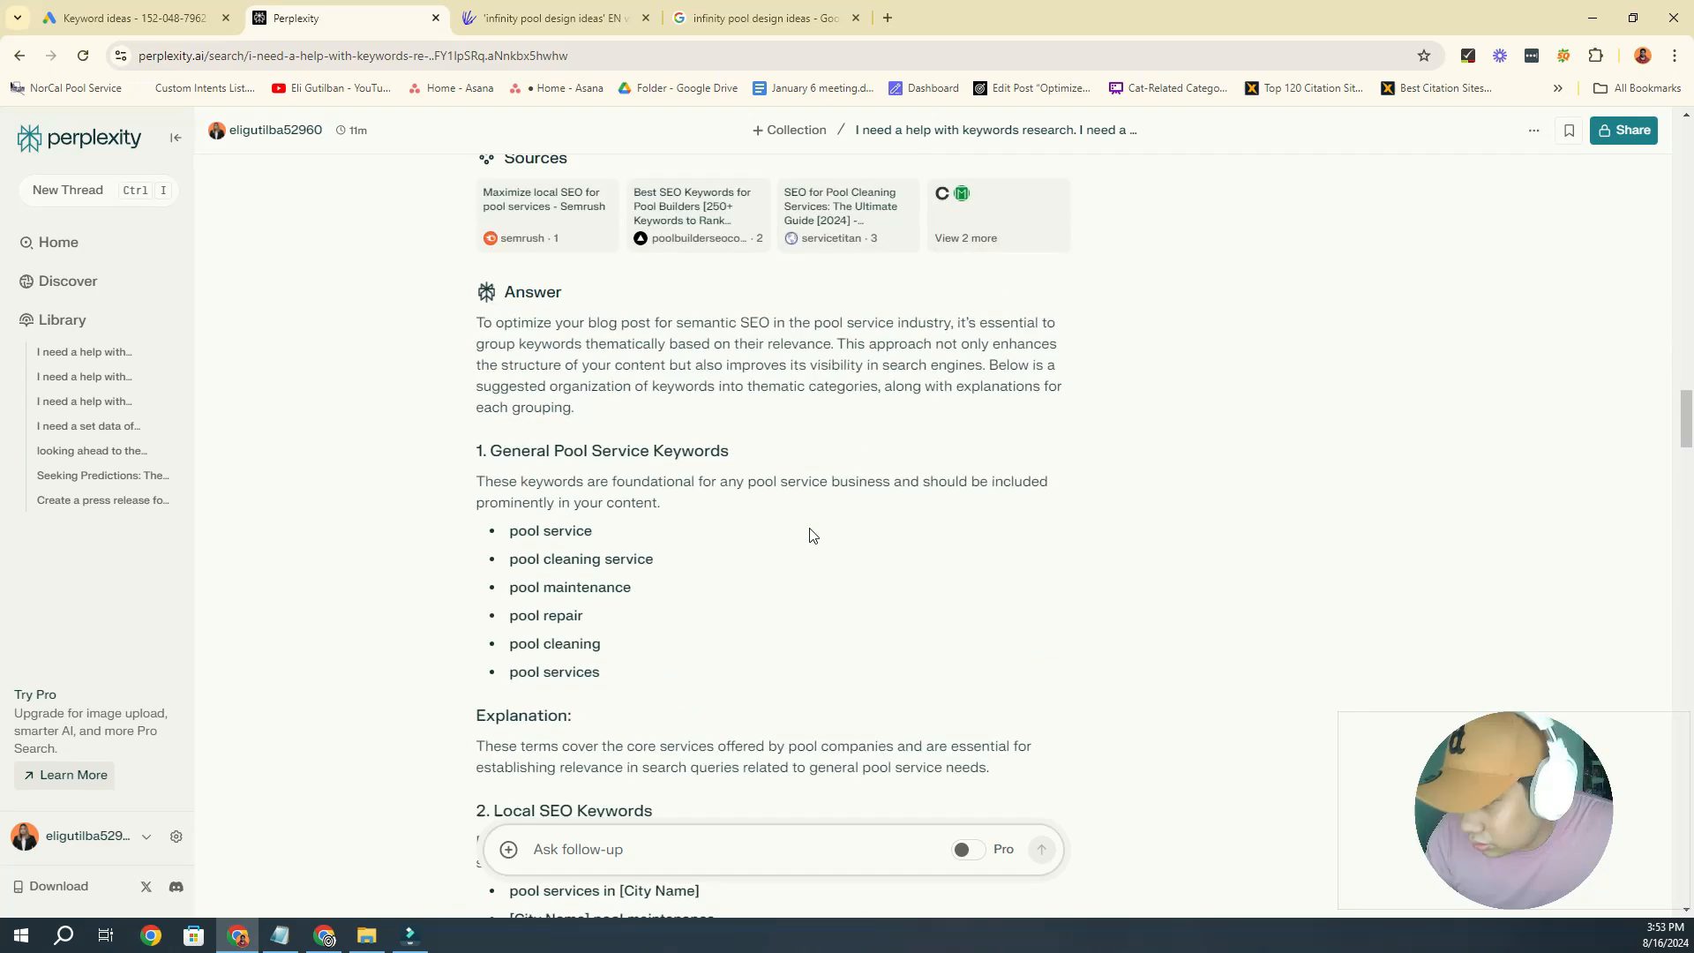
{"action": "scroll", "coordinate": [822, 496], "scroll_direction": "up", "scroll_amount": 10}
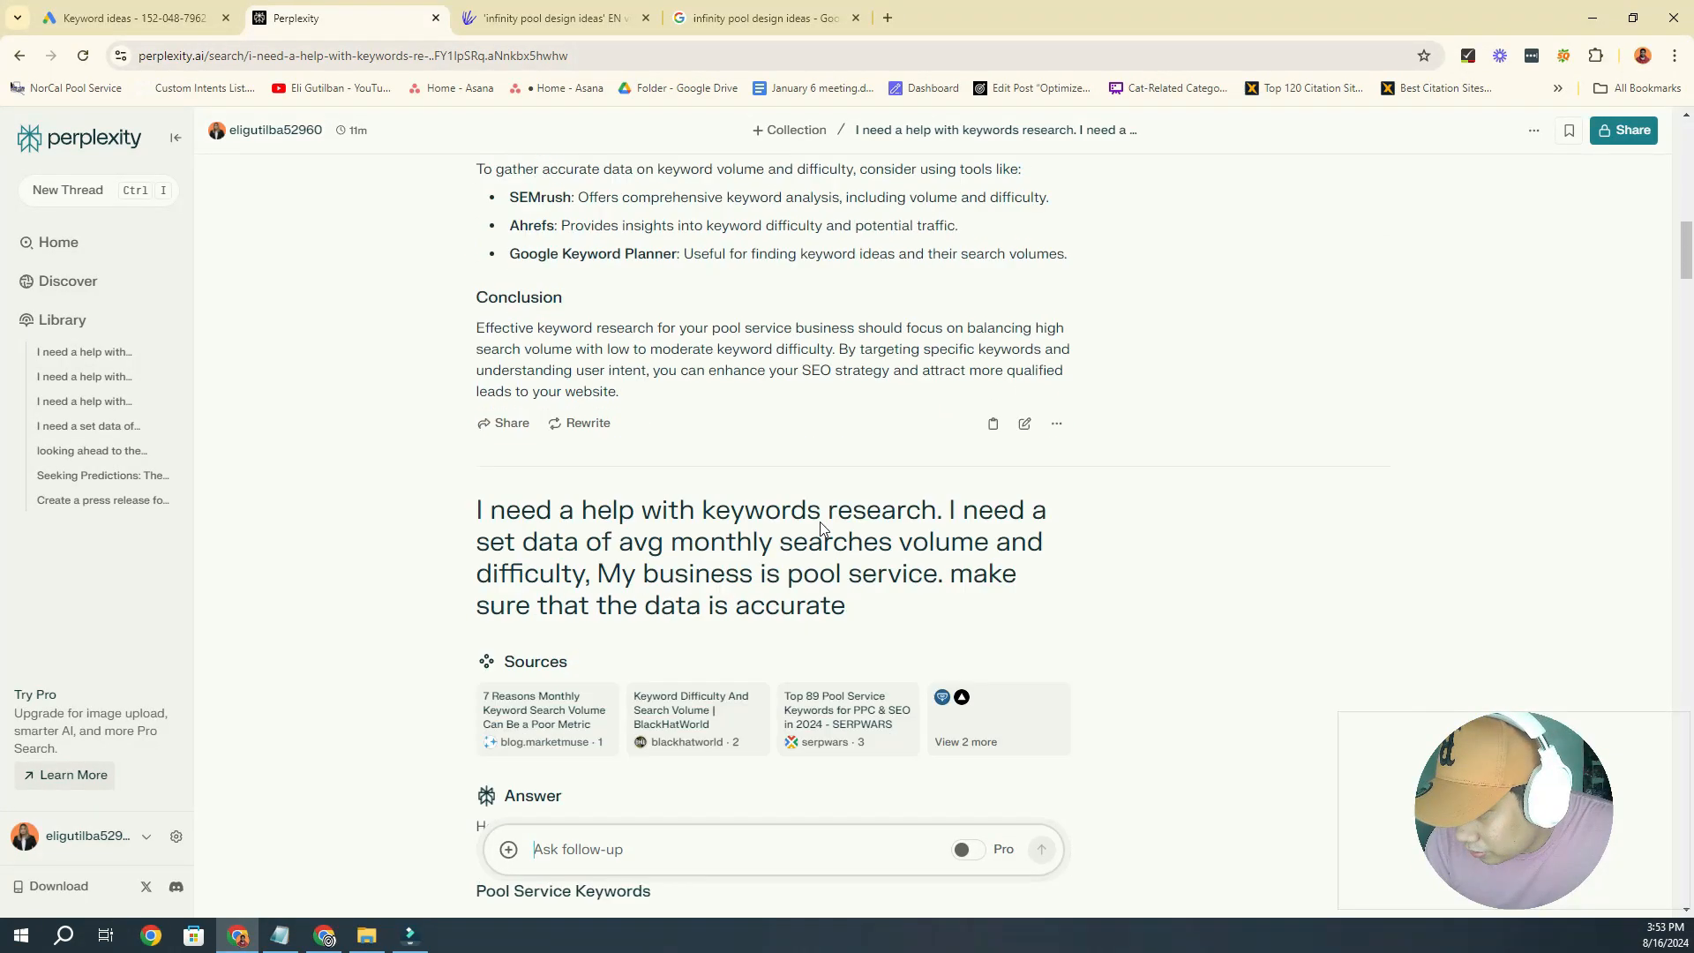
{"action": "scroll", "coordinate": [583, 541], "scroll_direction": "down", "scroll_amount": 5}
{"action": "scroll", "coordinate": [775, 492], "scroll_direction": "up", "scroll_amount": 3}
{"action": "scroll", "coordinate": [732, 507], "scroll_direction": "down", "scroll_amount": 3}
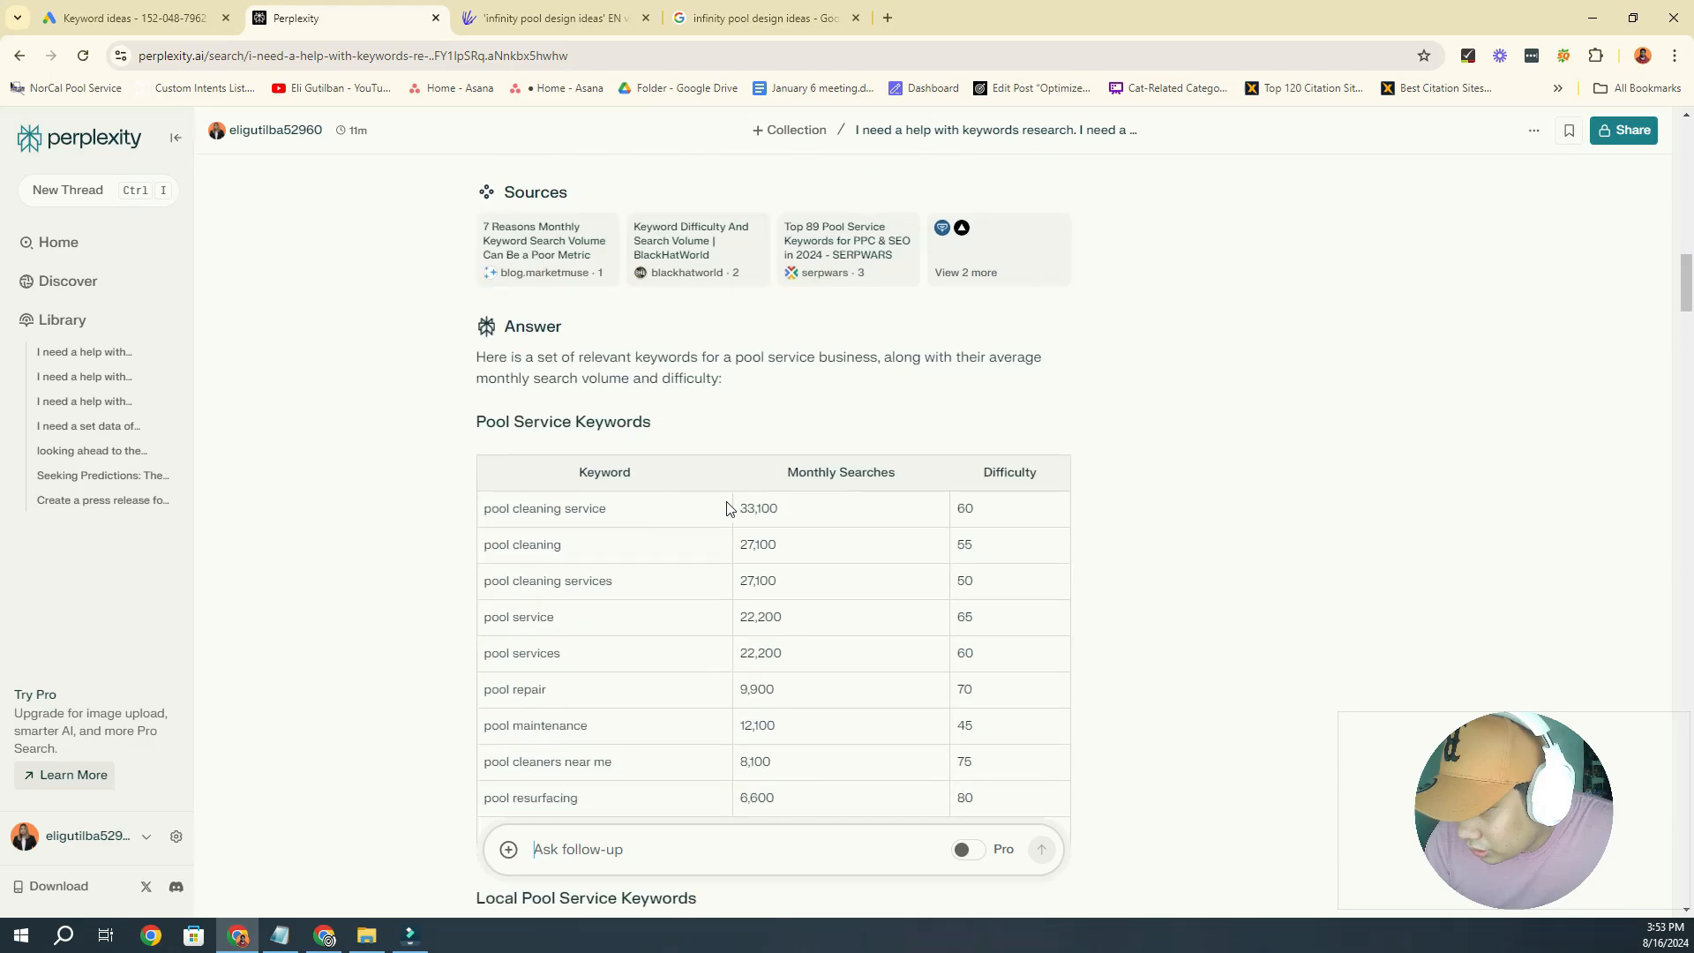